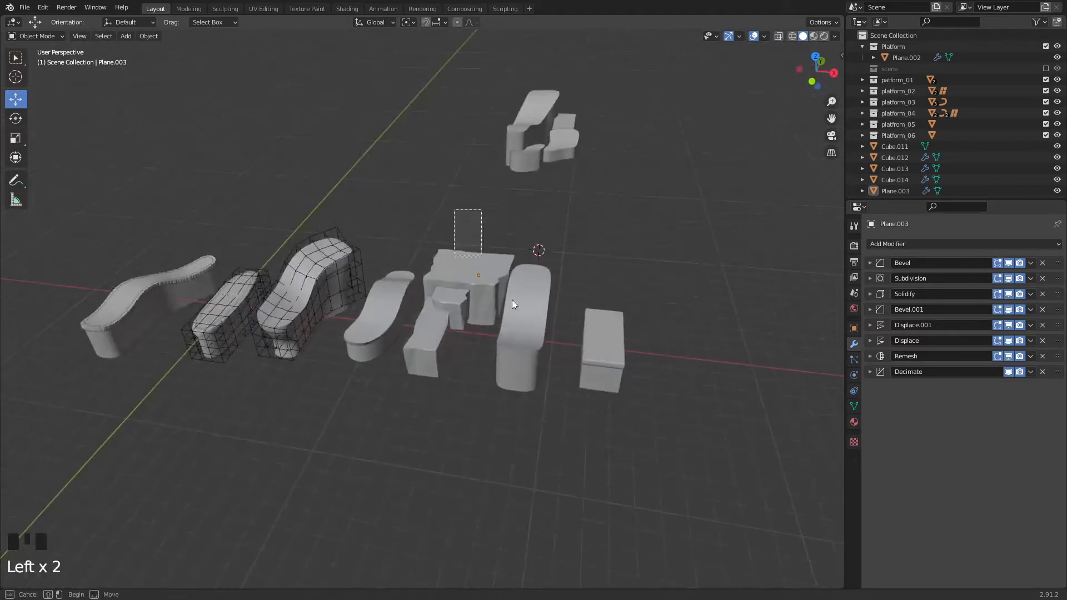
- Examine the texture settings of the Displace.001 modifier on the rocky platform
middle_click_drag(628, 422, 548, 254)
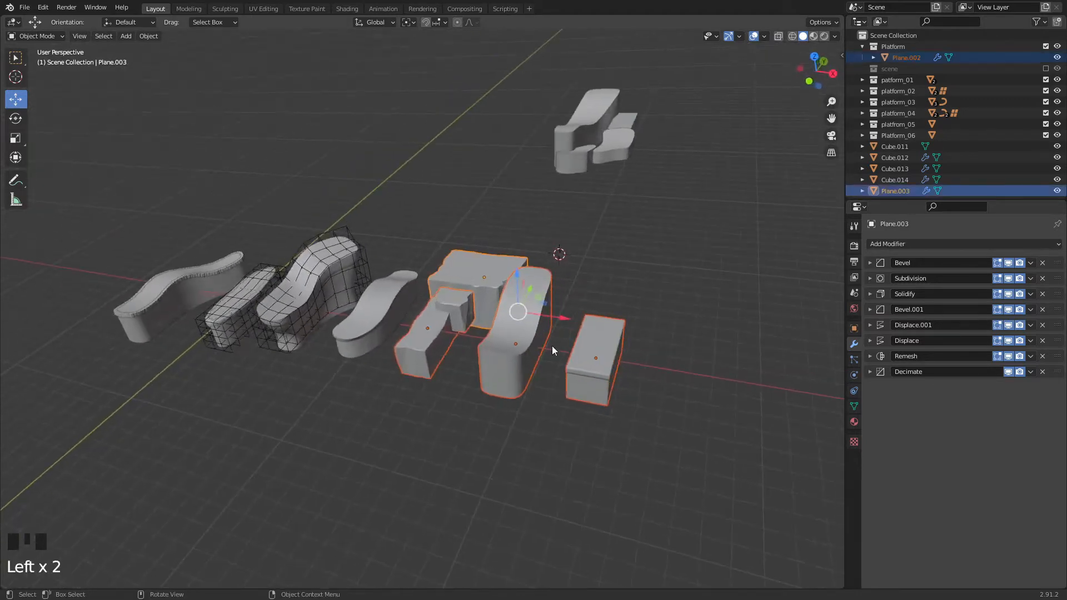
left_click(627, 277)
scroll(627, 277, "up", 4)
middle_click_drag(532, 419, 548, 382)
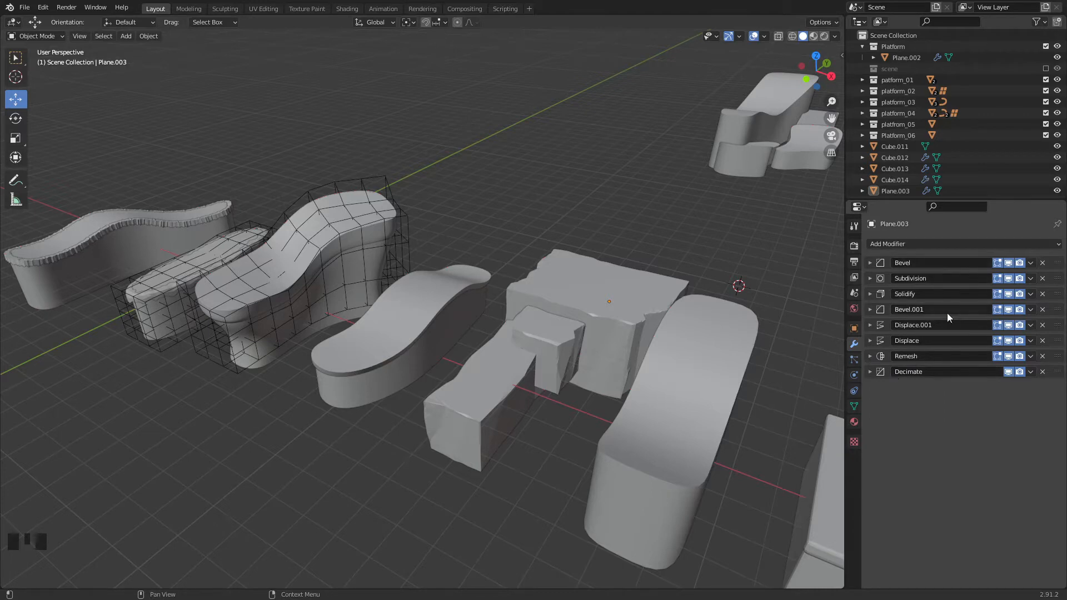
left_click(870, 325)
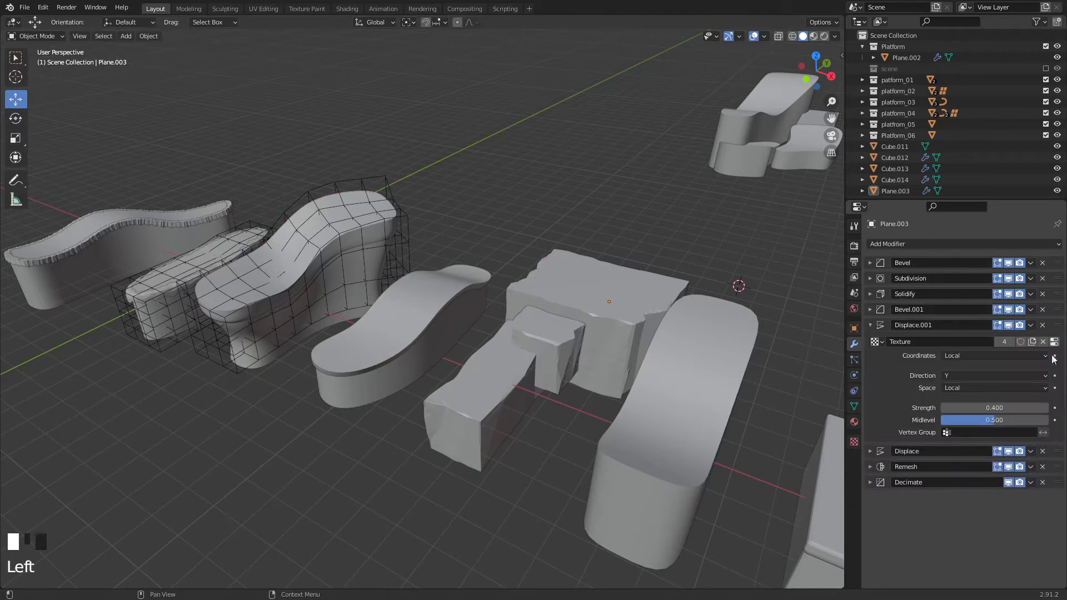
left_click(1053, 343)
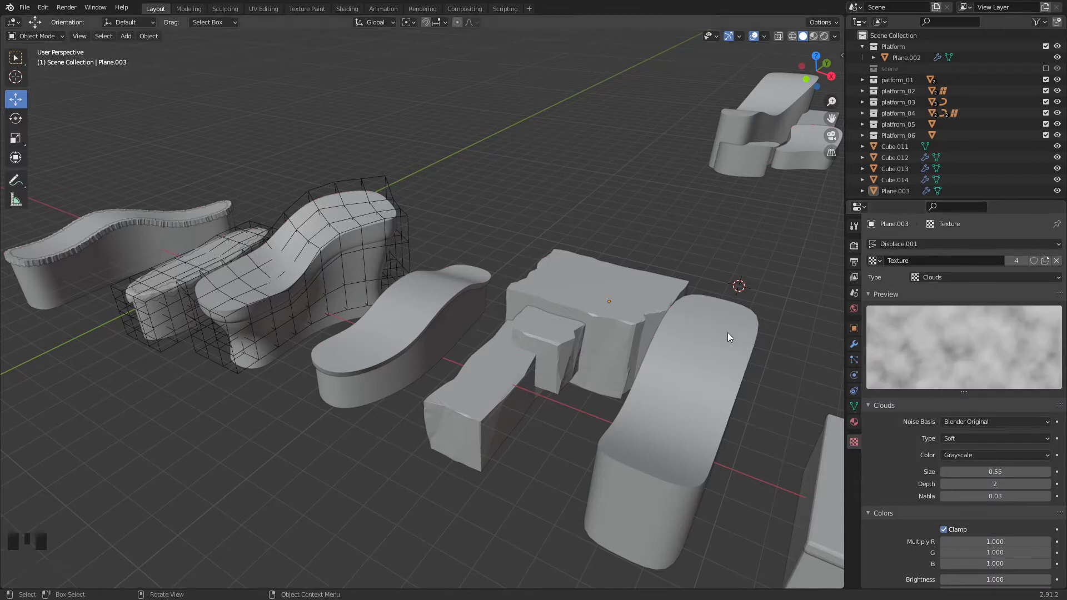
middle_click_drag(426, 326, 454, 328, "shift")
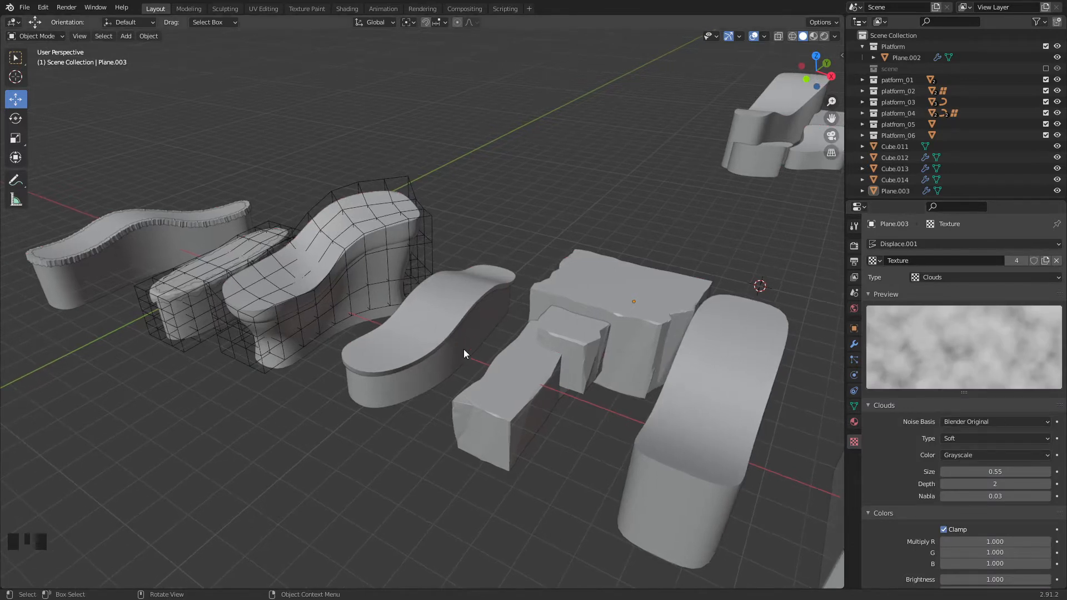
left_click_drag(103, 166, 399, 395)
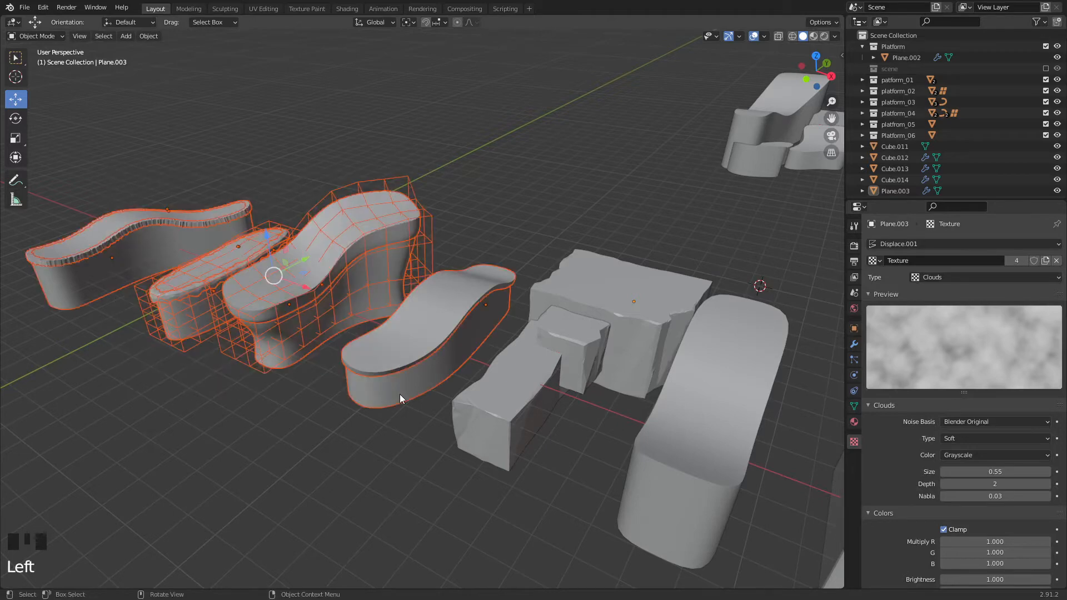
left_click(539, 193)
scroll(539, 192, "down", 1)
middle_click_drag(717, 397, 584, 415, "shift")
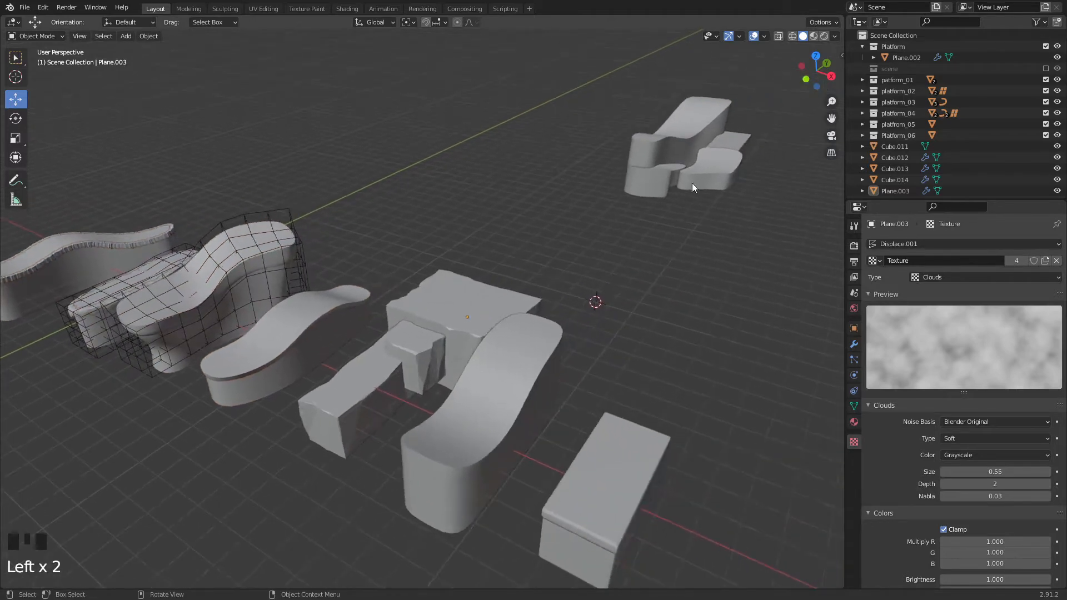
- Isolate the distant group of four platform pieces in local view
left_click(686, 135)
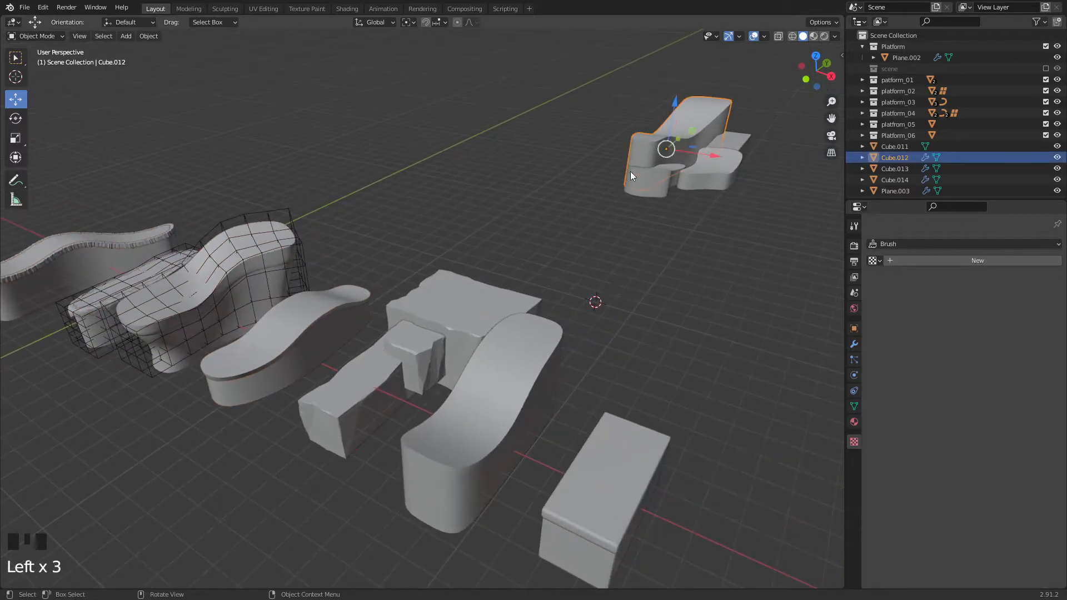
left_click_drag(612, 97, 766, 231)
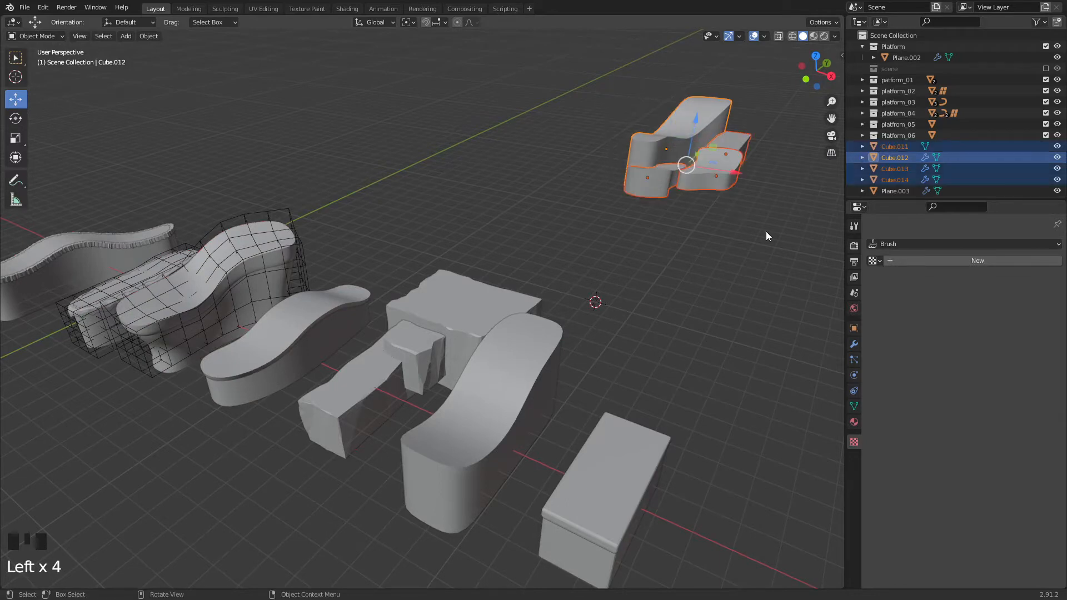
key("KP_Divide")
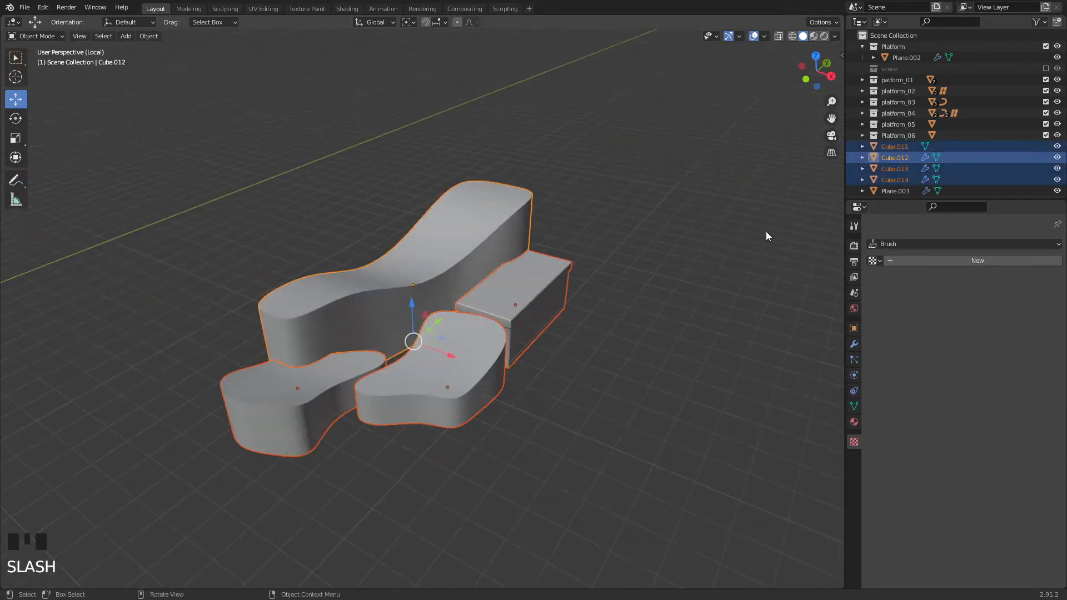
- Delete the plain rectangular box from the isolated group of platform pieces
left_click(617, 319)
left_click(563, 288)
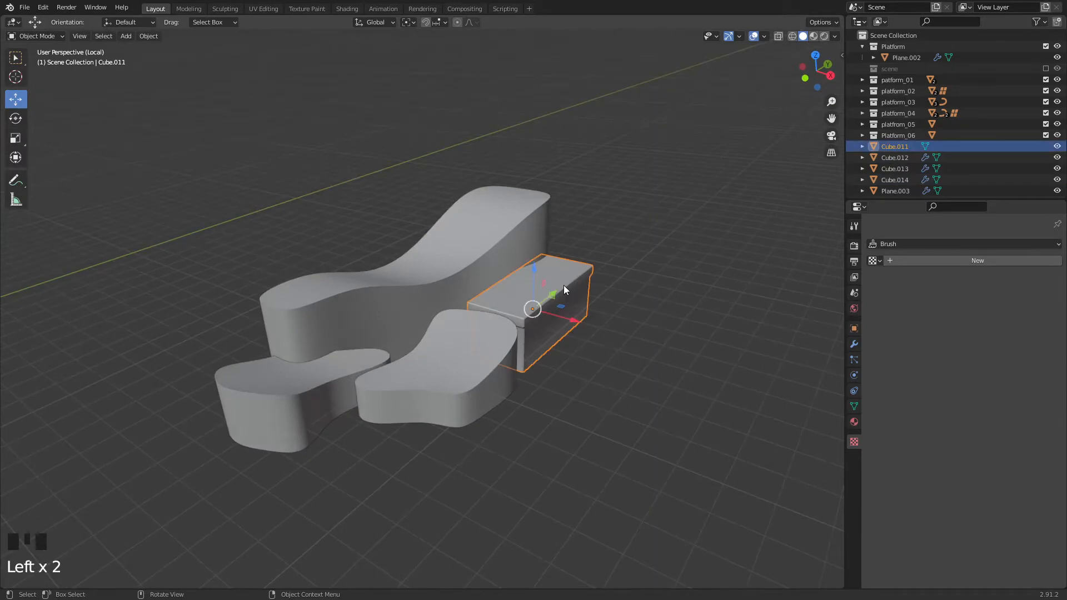
key("x")
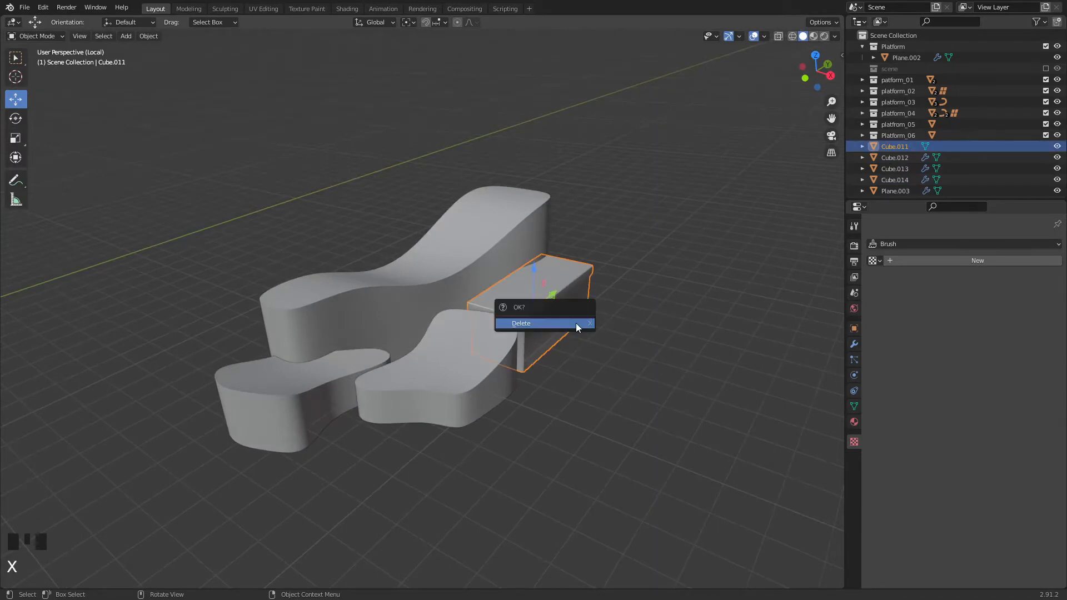
left_click(576, 322)
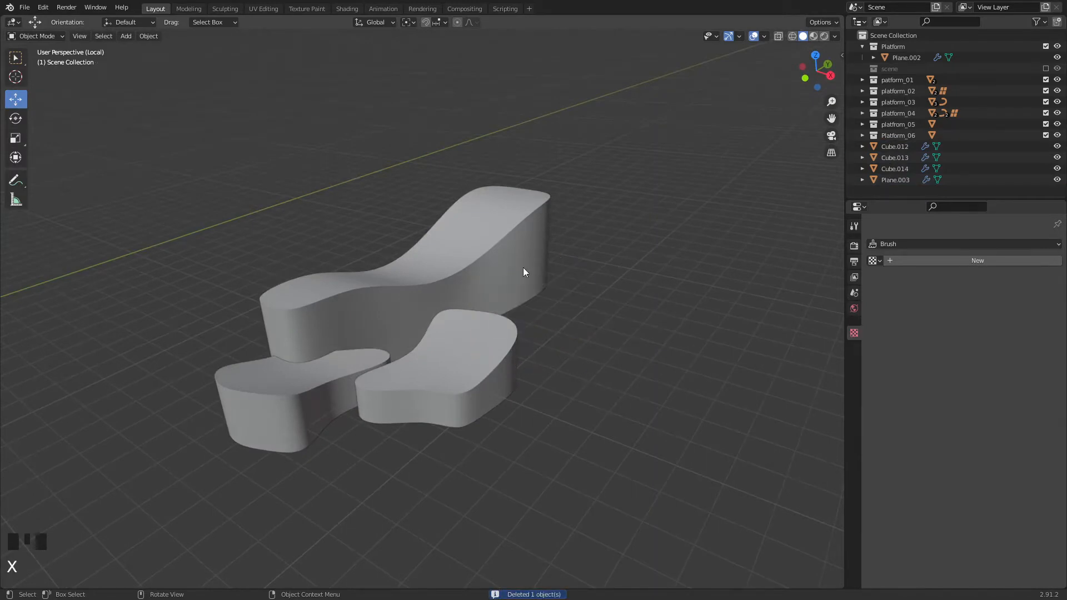
- Leave the group's local view and isolate only its tall curved block
left_click(493, 275)
mouse_move(579, 356)
middle_mouse_down()
mouse_move(575, 374)
mouse_move(572, 346)
mouse_move(603, 350)
mouse_move(579, 365)
middle_mouse_up()
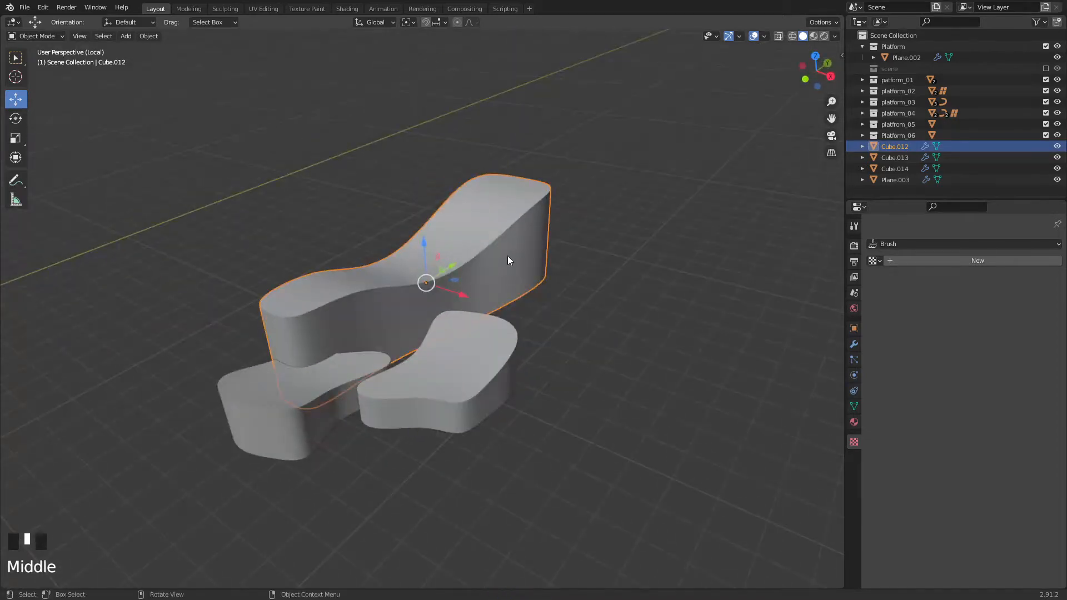
key("slash")
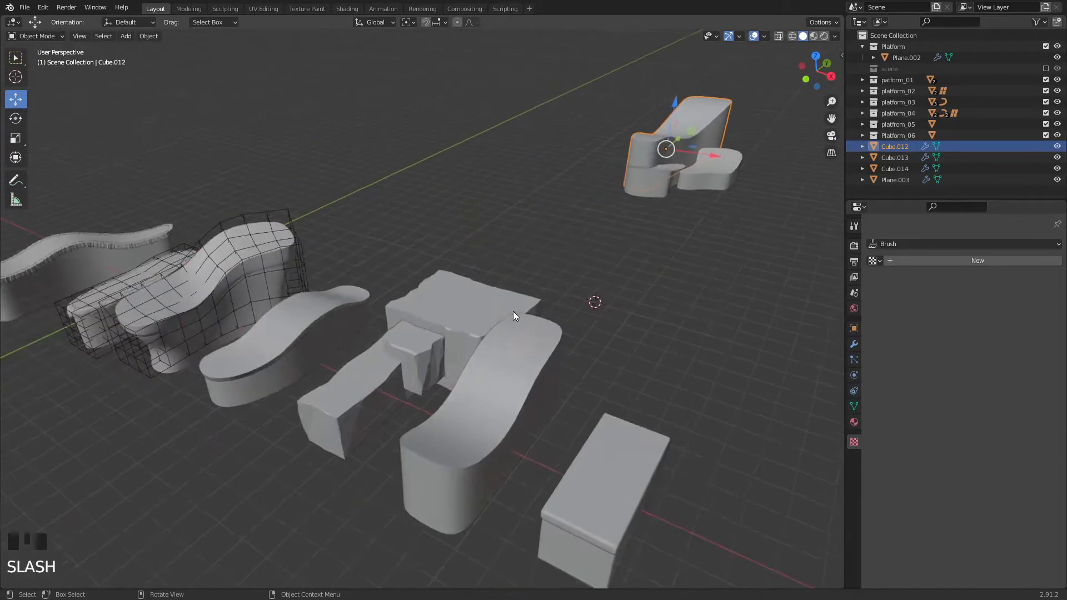
left_click(409, 324)
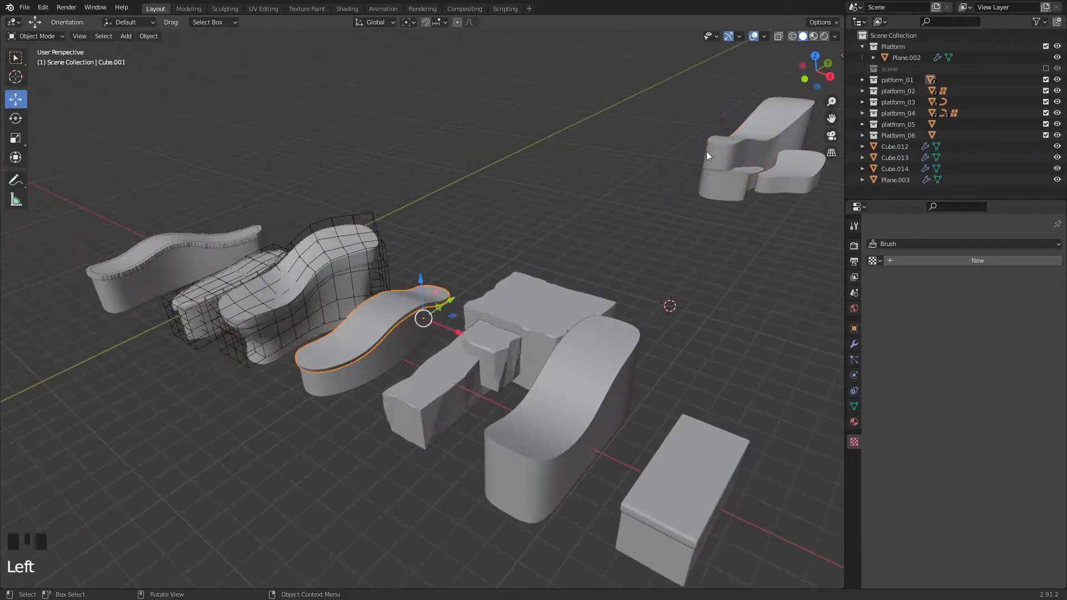
left_click(742, 148)
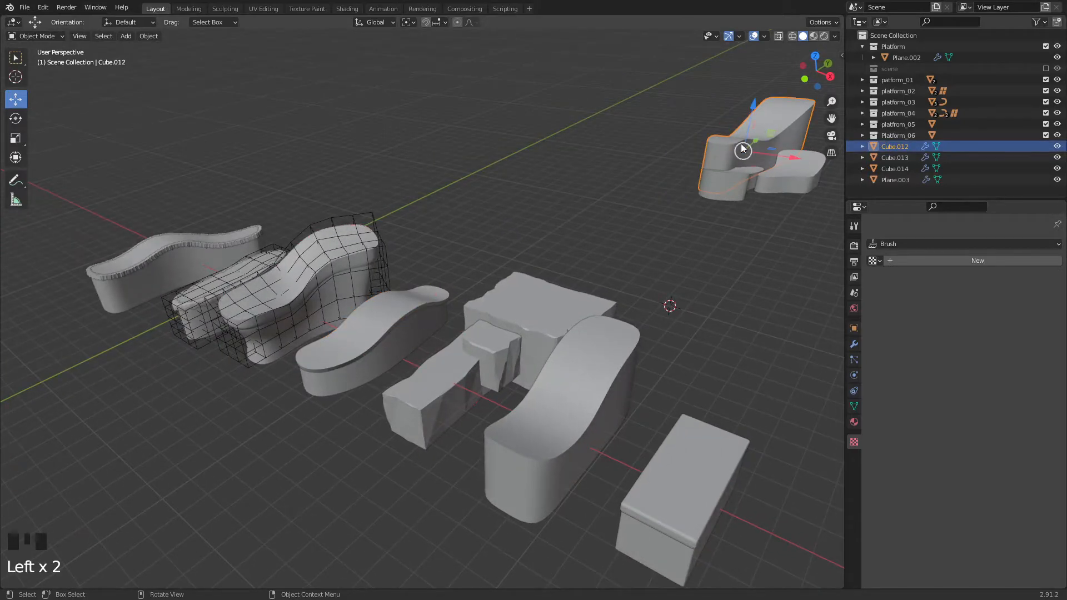
key("slash")
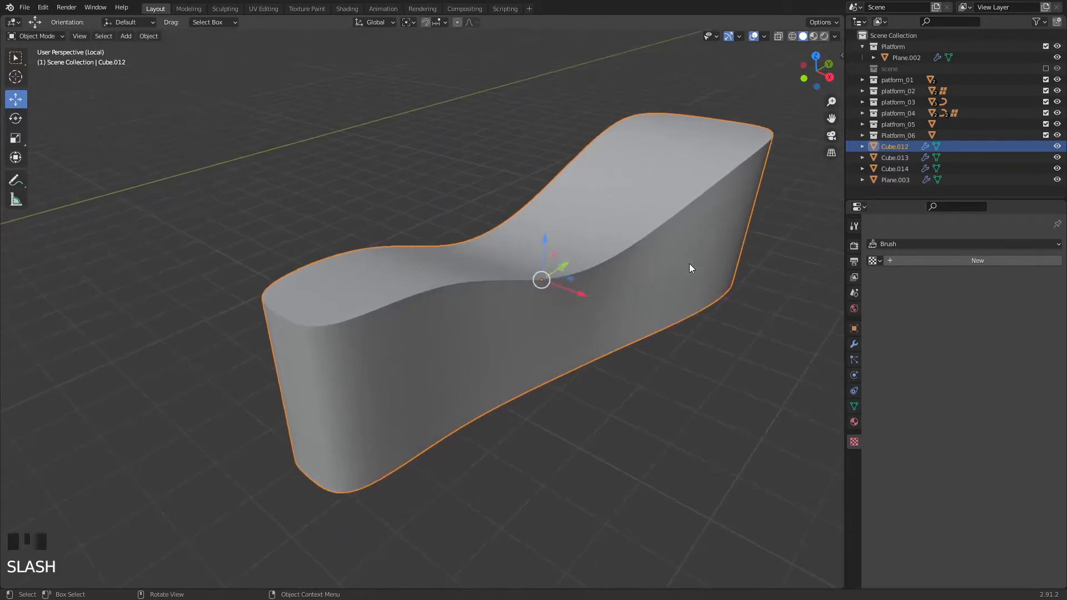
- Duplicate all top faces of the tall curved block in place, separate them into a new object and return to Object Mode
key("Tab")
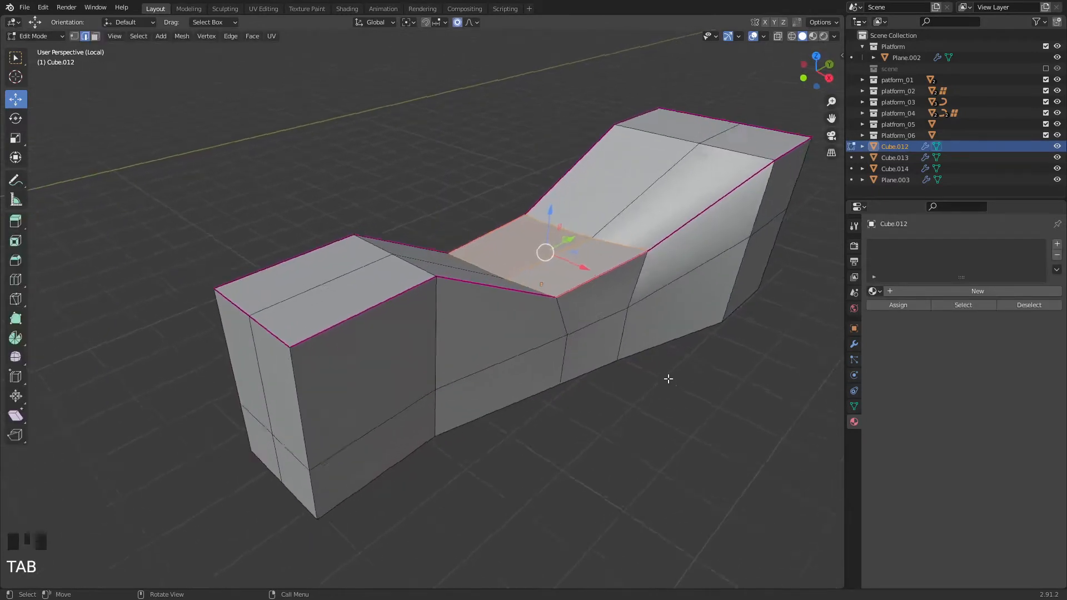
middle_click_drag(668, 378, 627, 383)
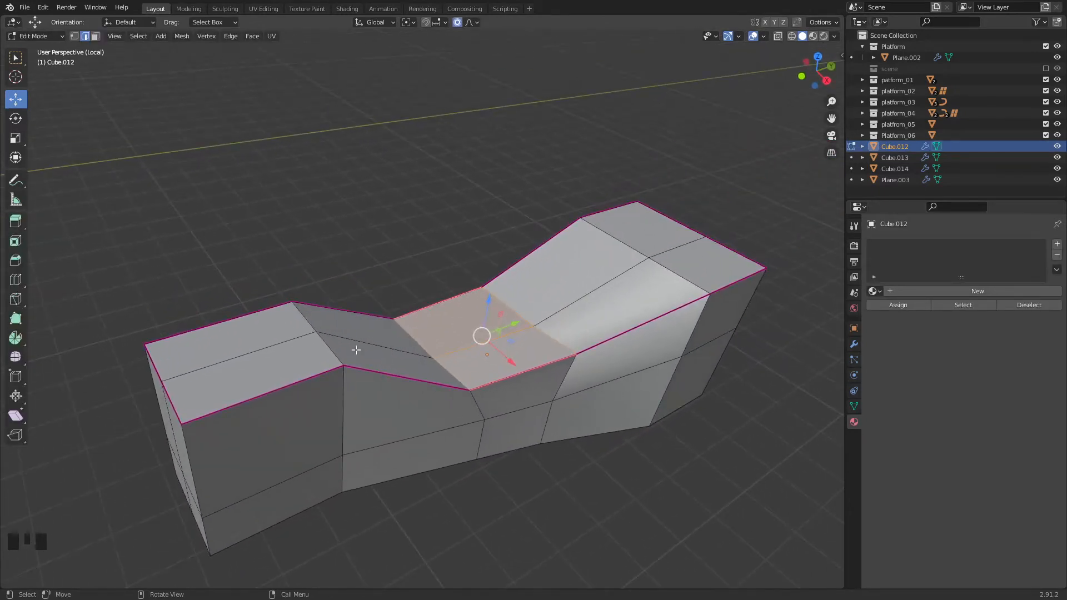
left_click(275, 356, "shift")
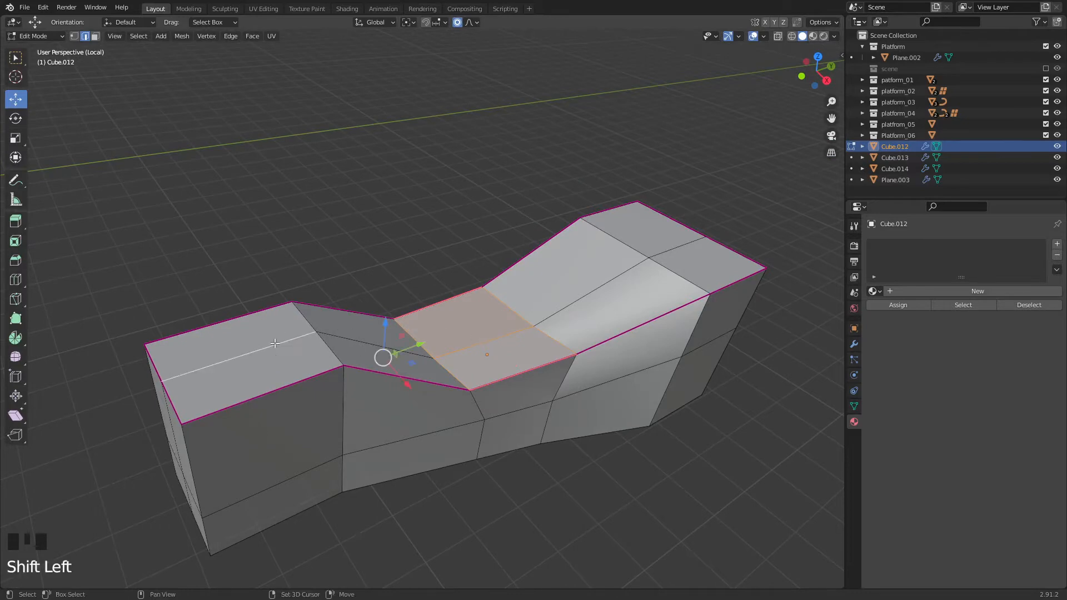
left_click(271, 335, "shift")
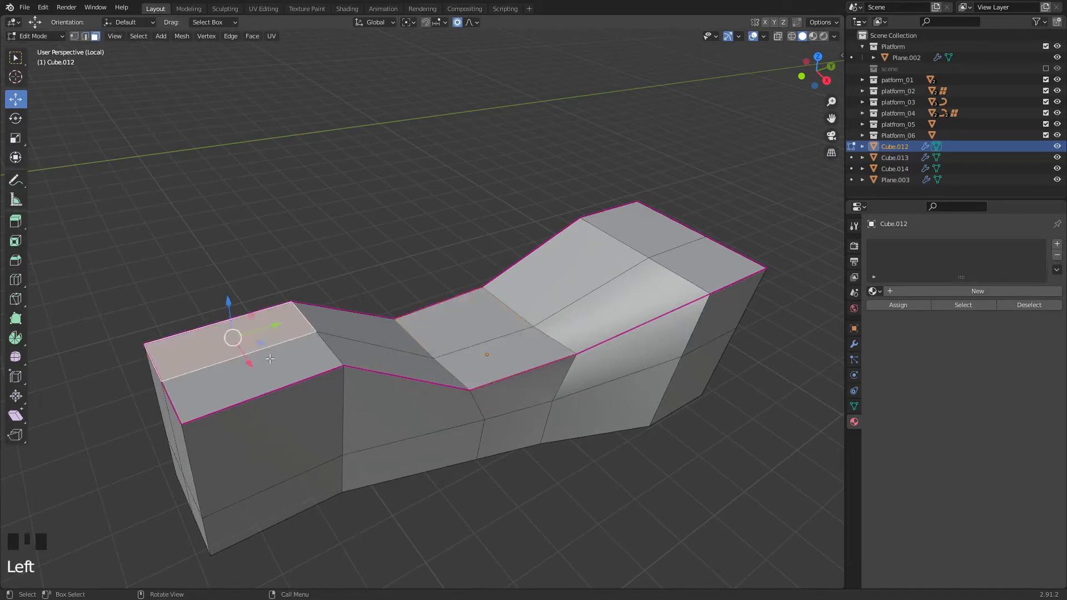
key("3")
left_click(370, 358, "shift")
left_click(400, 367, "shift")
left_click(445, 328, "shift")
left_click(500, 356, "shift")
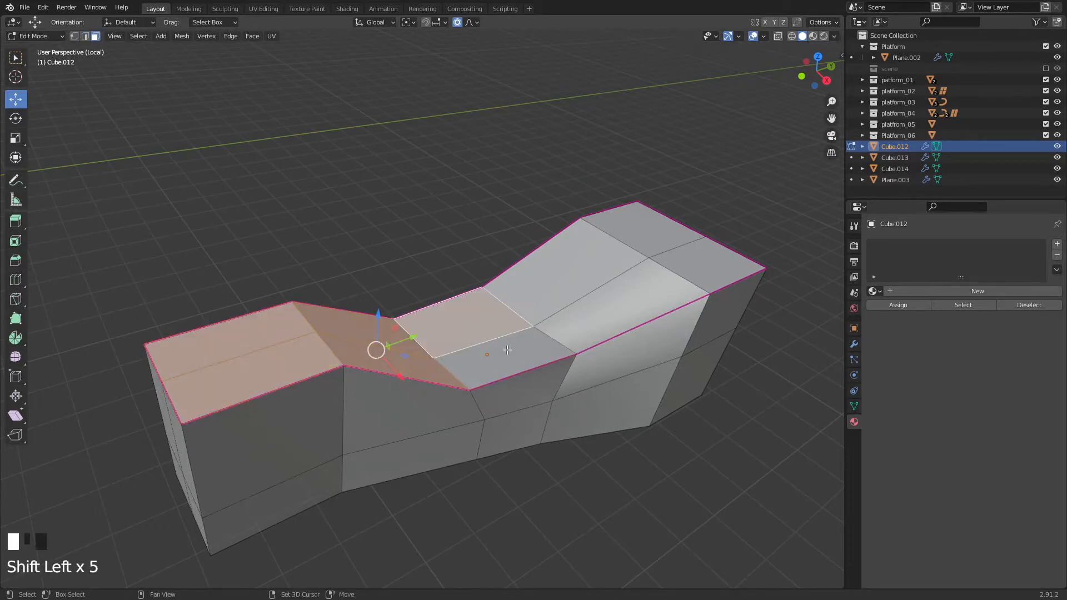
left_click(558, 272, "shift")
left_click(651, 260, "shift")
left_click(653, 230, "shift")
left_click(708, 266, "shift")
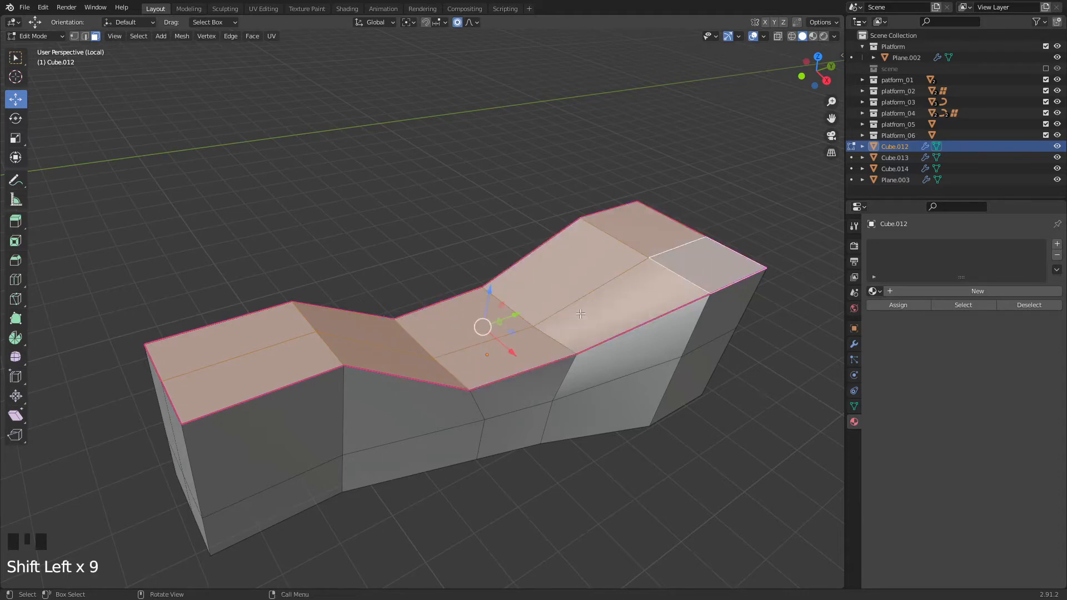
middle_click_drag(708, 266, 580, 306)
key("shift+d")
right_click(578, 300)
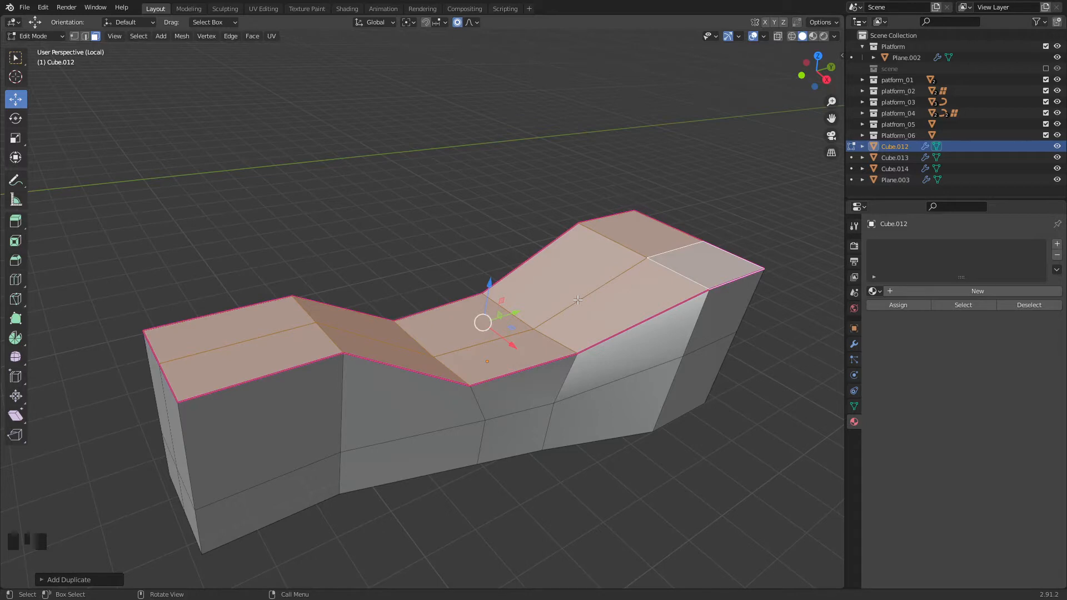
key("q")
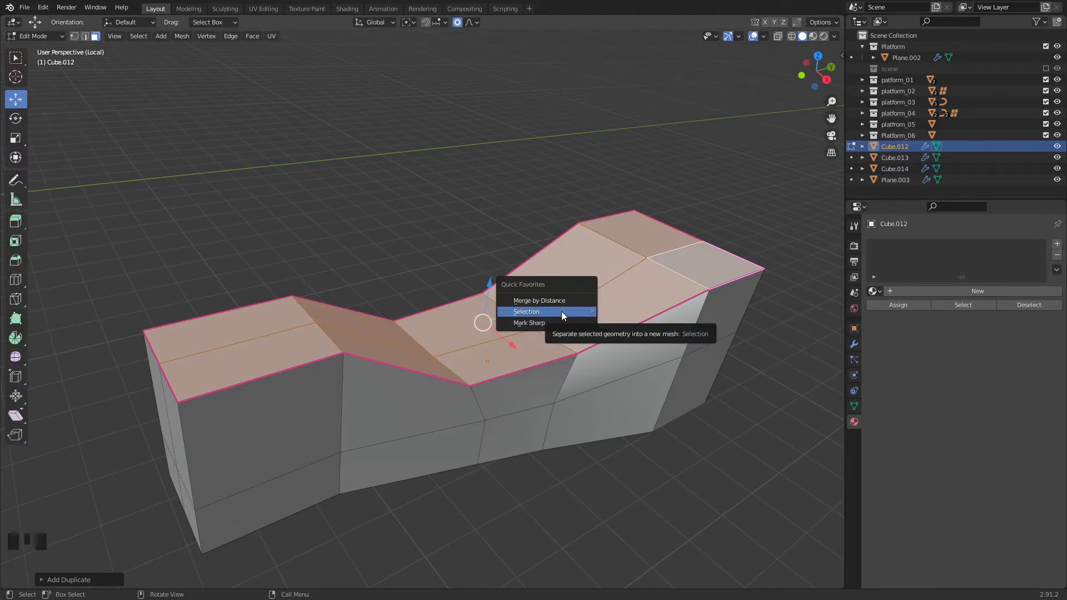
left_click(562, 311)
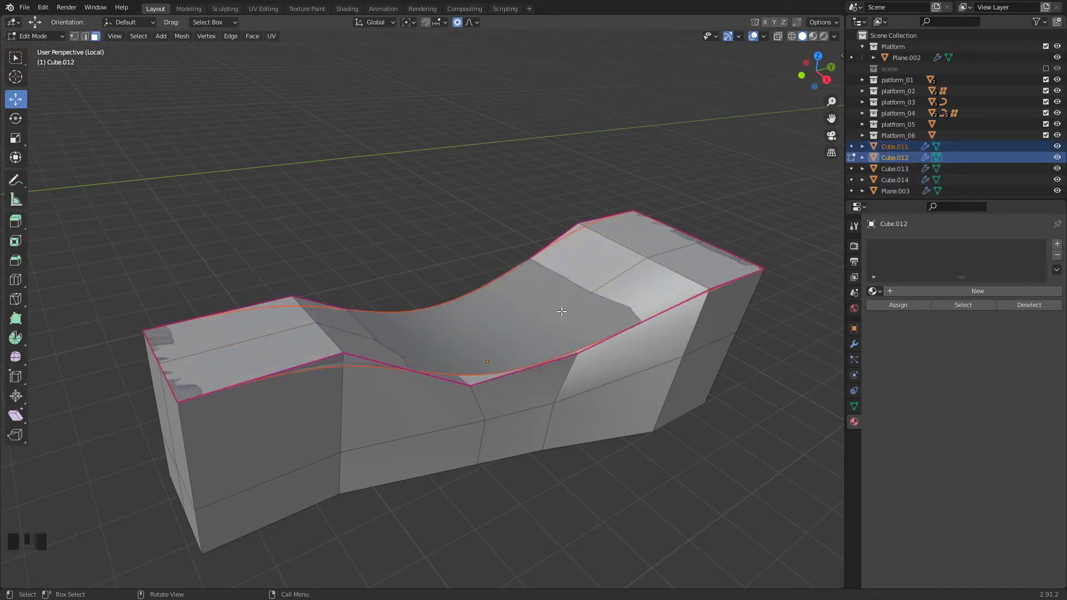
key("Tab")
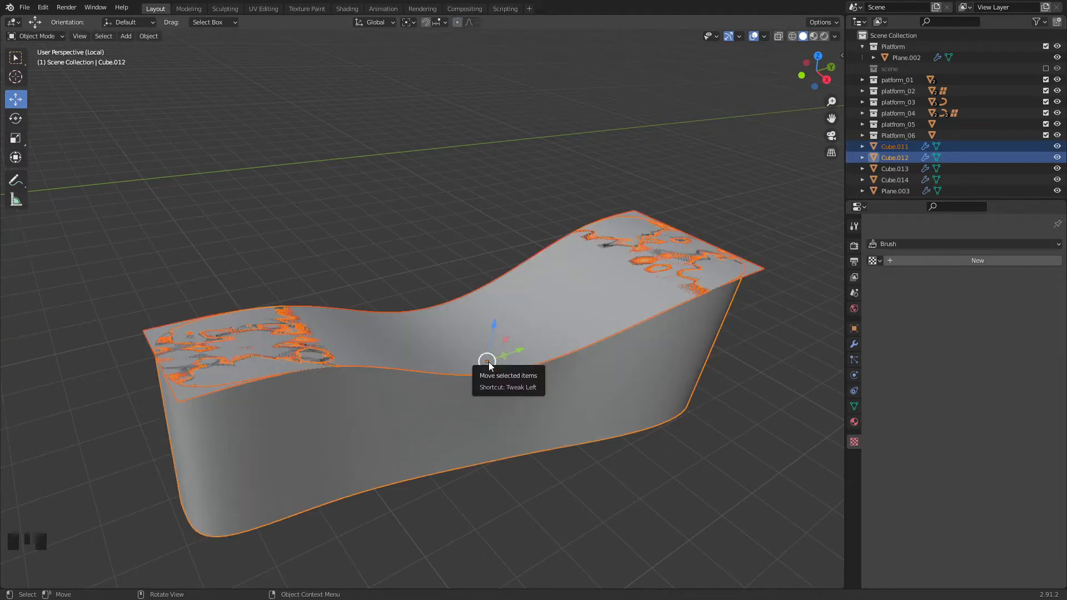
- Raise the separated top surface slightly above the curved block along the Z axis
left_click(582, 519)
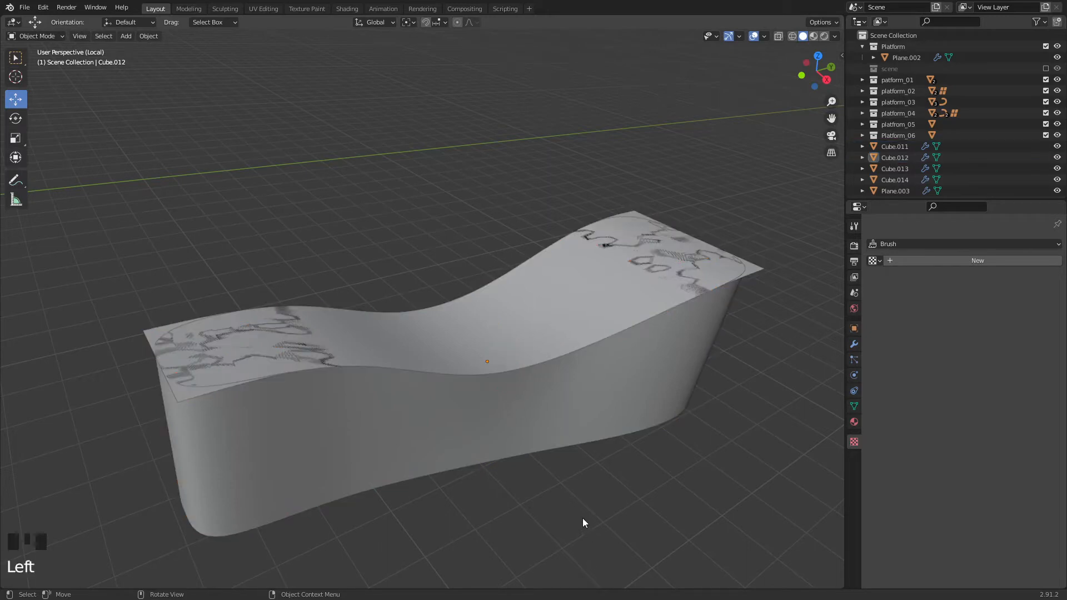
left_click(492, 334)
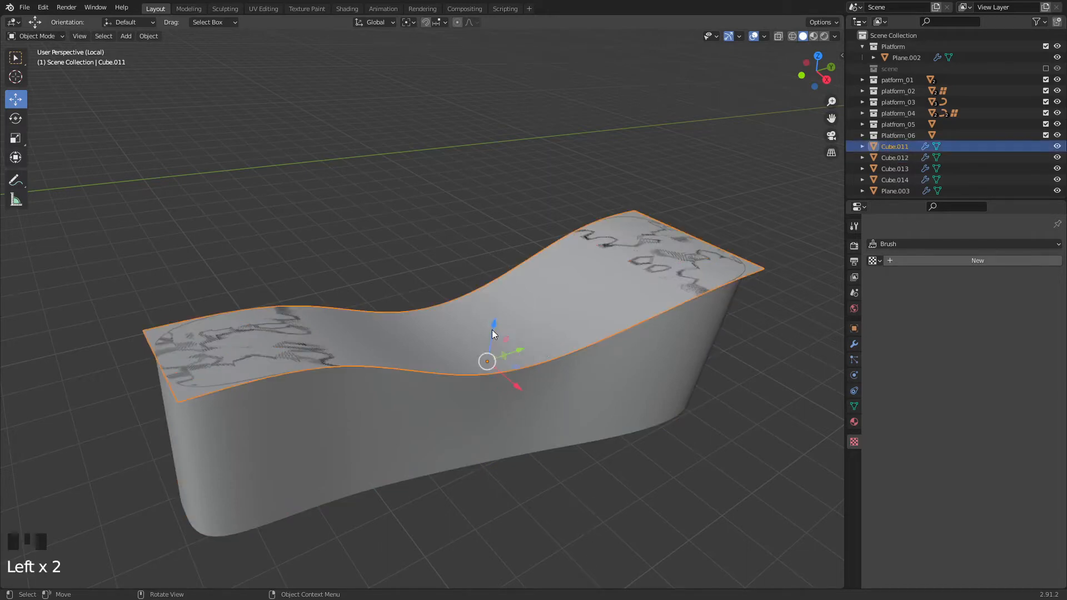
left_click(493, 326)
left_click_drag(495, 326, 495, 328)
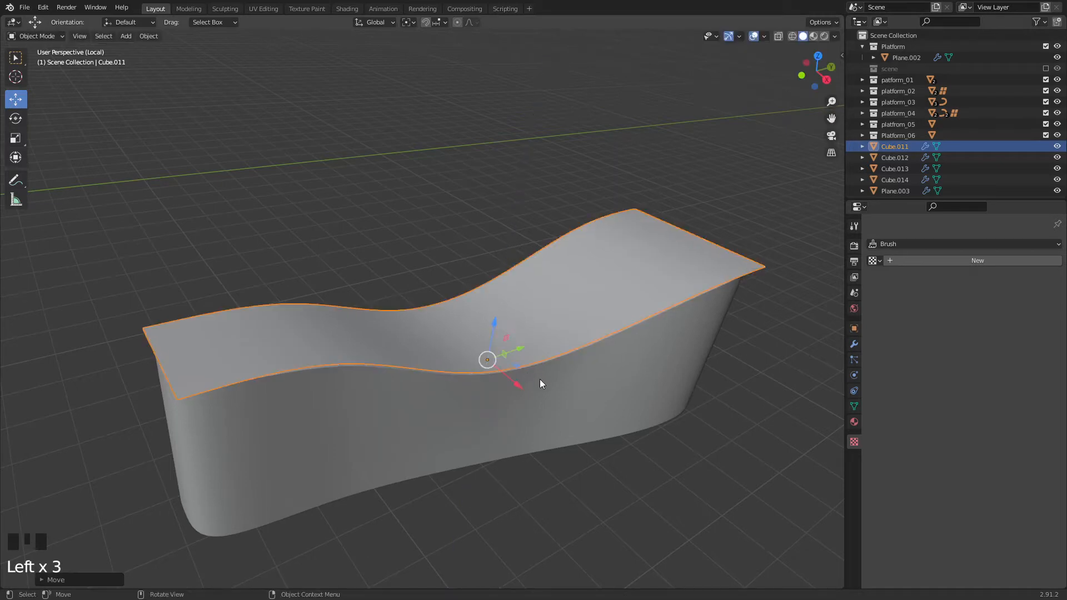
- Delete all the top faces of the tall curved block, leaving its base open beneath the separated top surface
left_click(577, 379)
key("Tab")
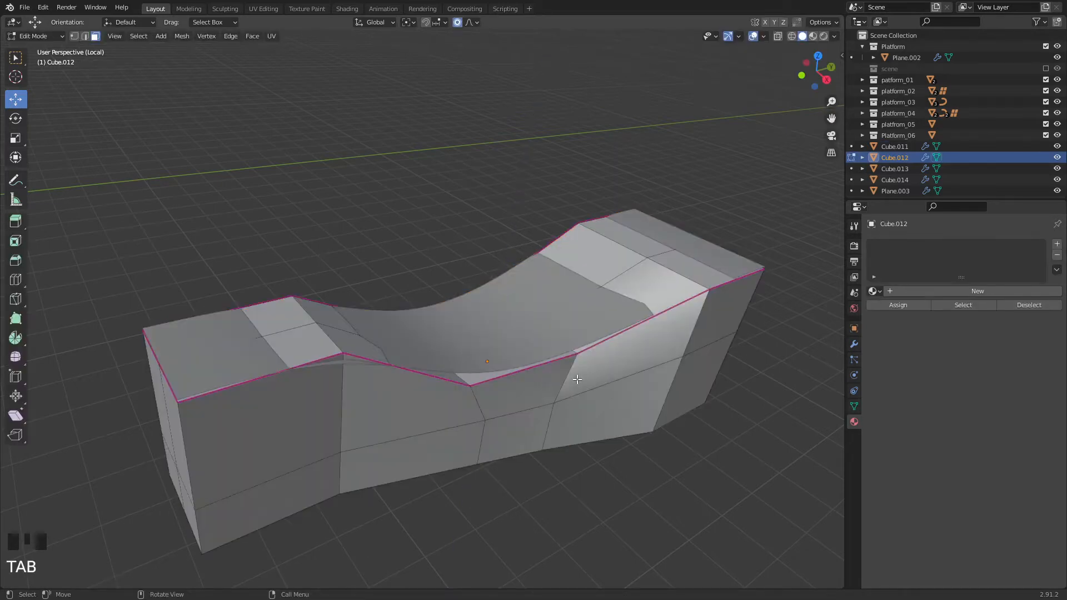
left_click(289, 350)
left_click(323, 347, "shift")
left_click(367, 337, "shift")
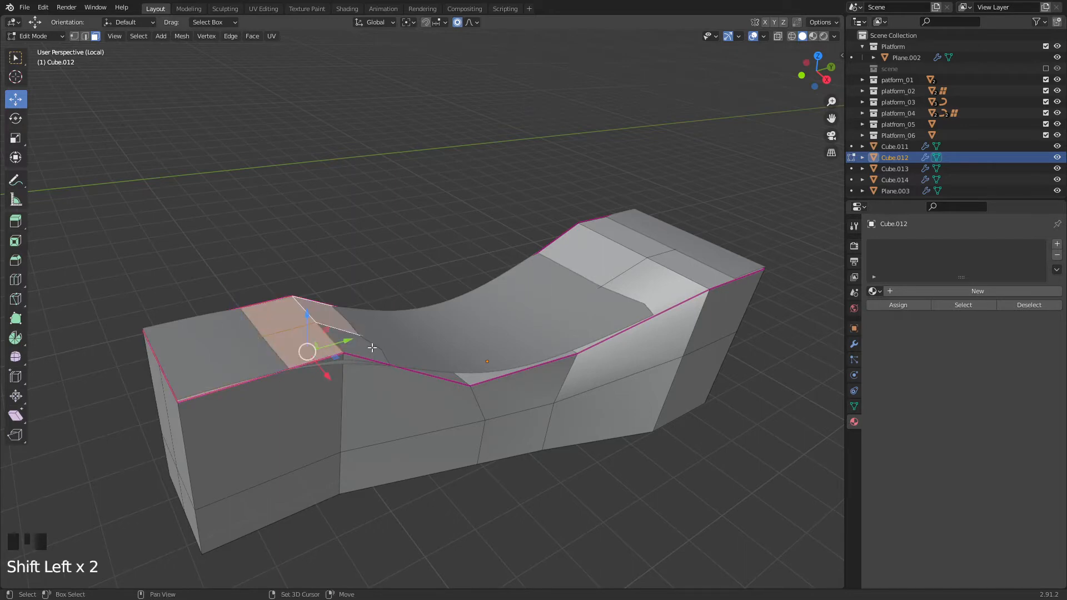
left_click(373, 349, "shift")
left_click(477, 316, "shift")
left_click(498, 348, "shift")
left_click(570, 281, "shift")
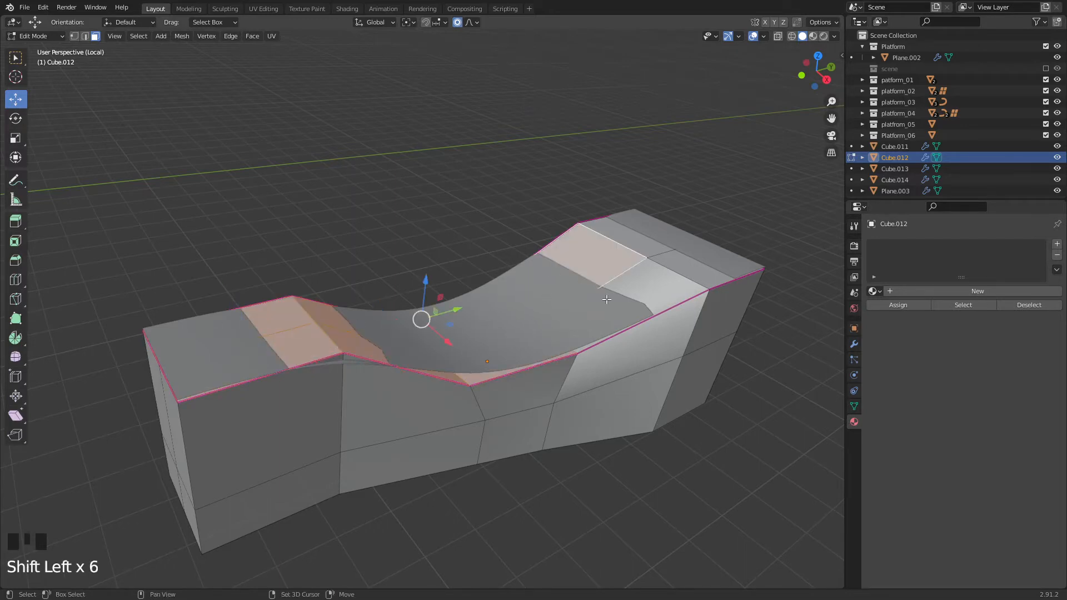
left_click(607, 300, "shift")
left_click(640, 229, "shift")
left_click(684, 266, "shift")
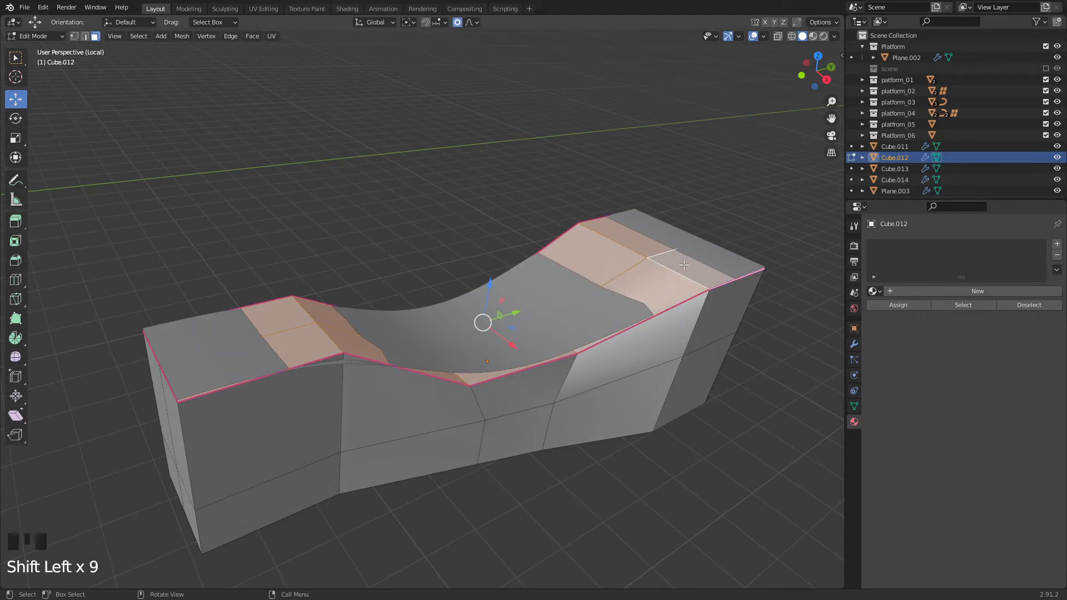
key("x")
left_click(682, 264)
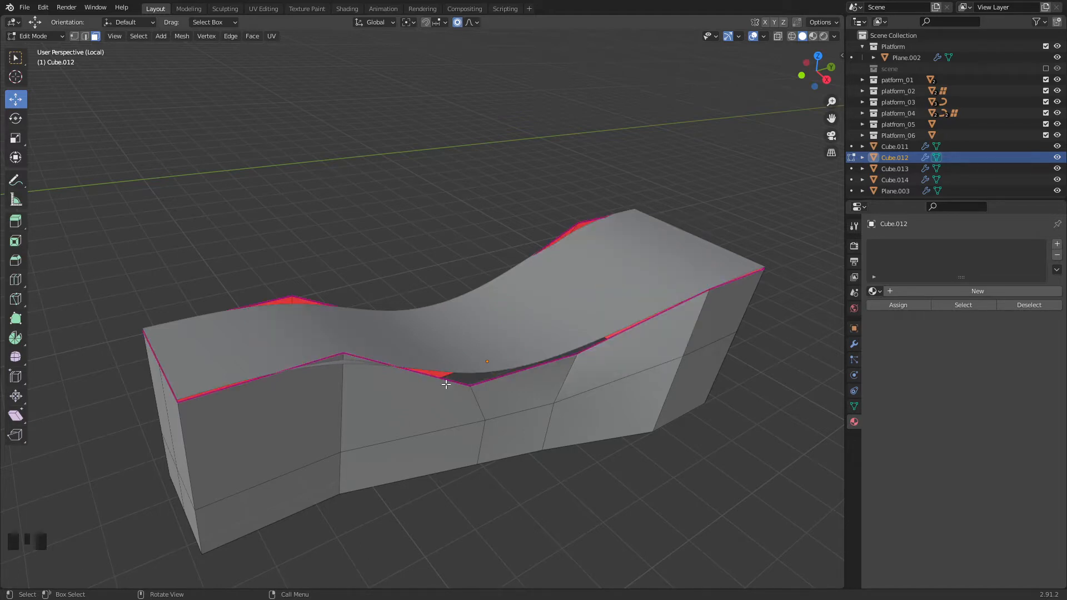
- Remove the edge crease from the open top edge loop of the curved base and return to Object Mode
key("2")
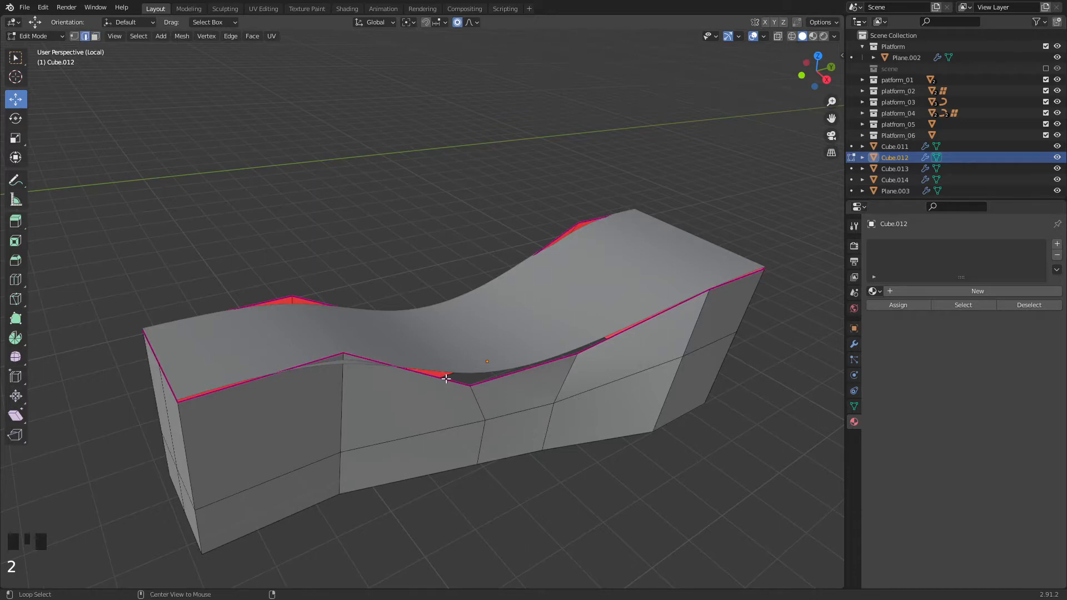
left_click(446, 379, "alt")
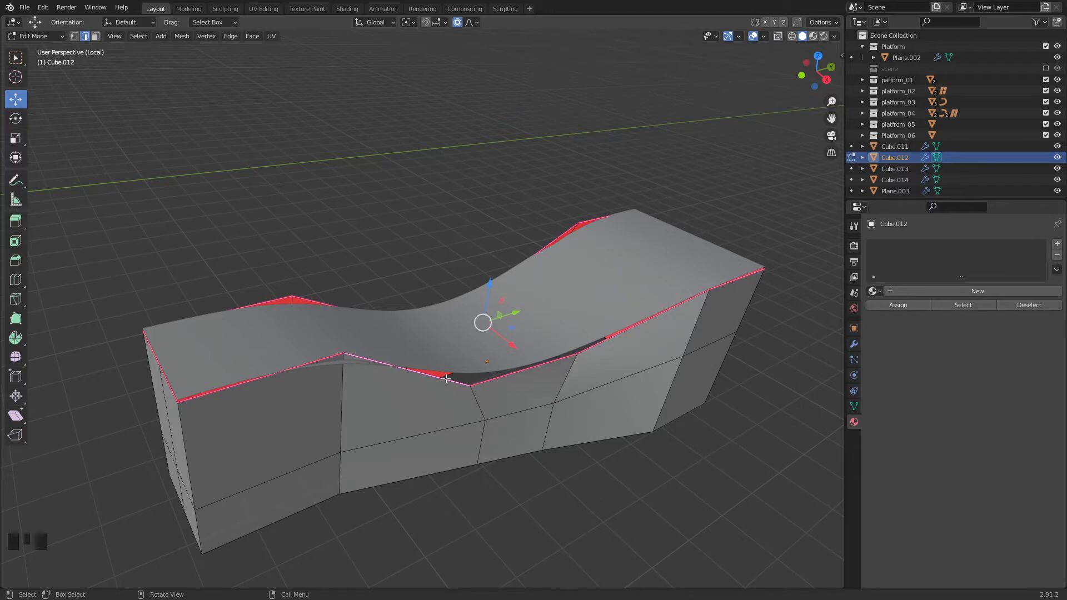
key("KP_Subtract")
key("KP_1")
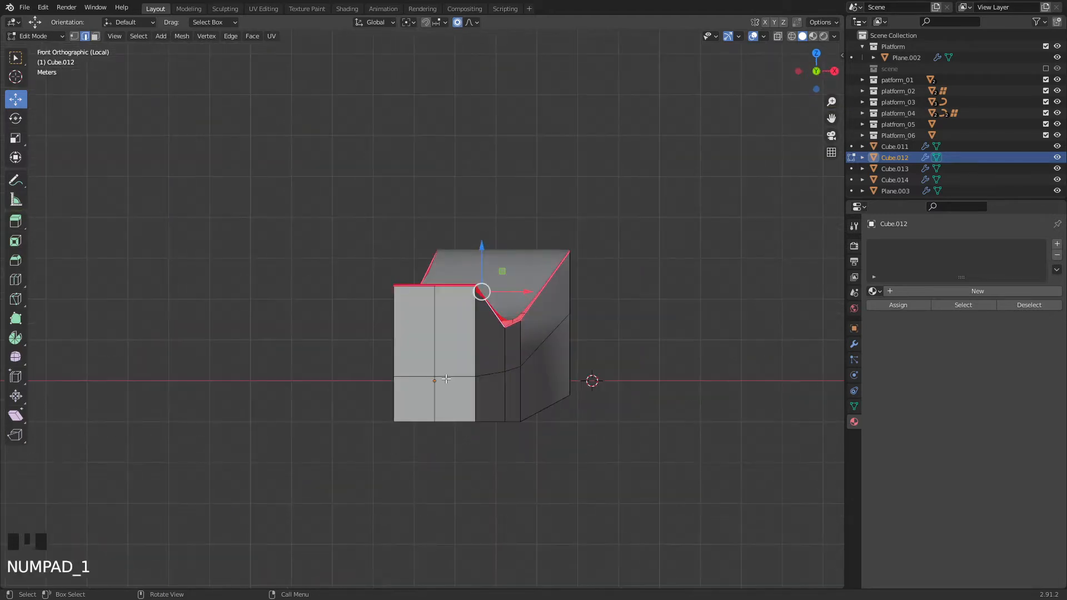
middle_click_drag(590, 312, 532, 347)
key("shift+e")
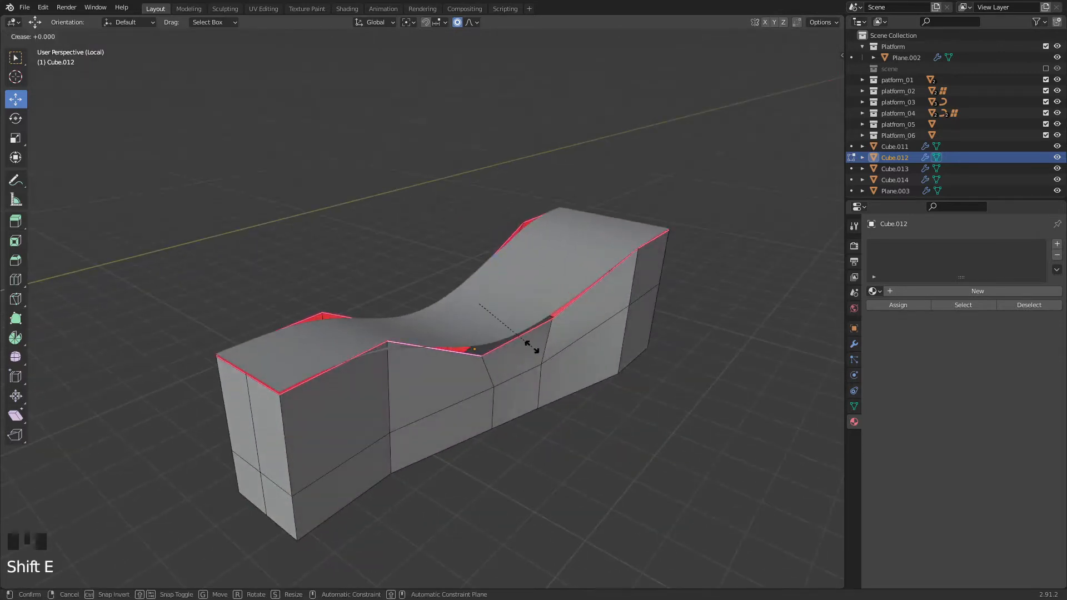
left_click(532, 347)
left_click(596, 455)
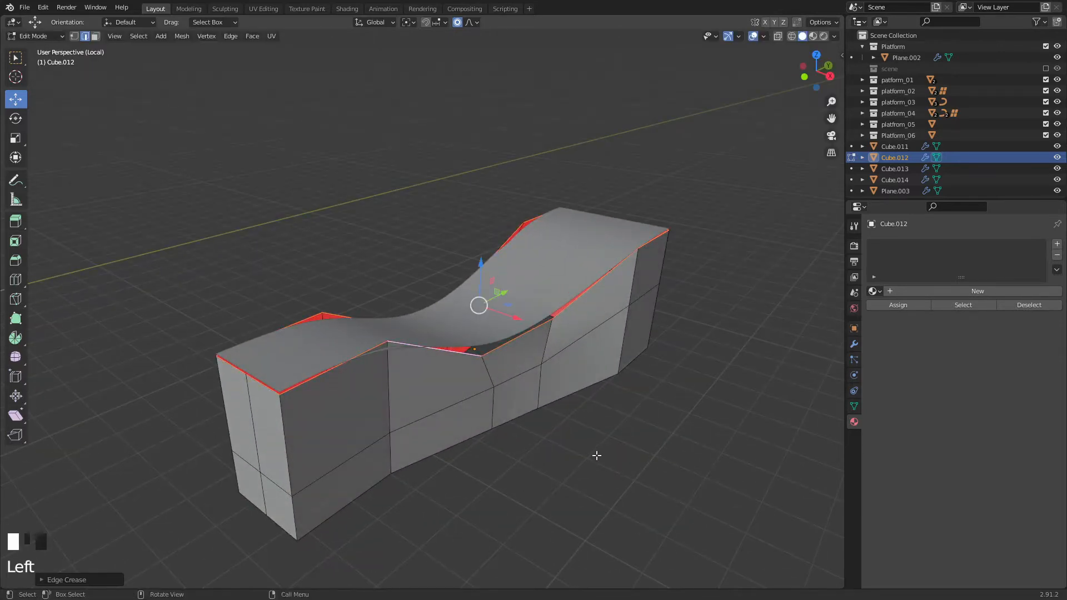
key("Tab")
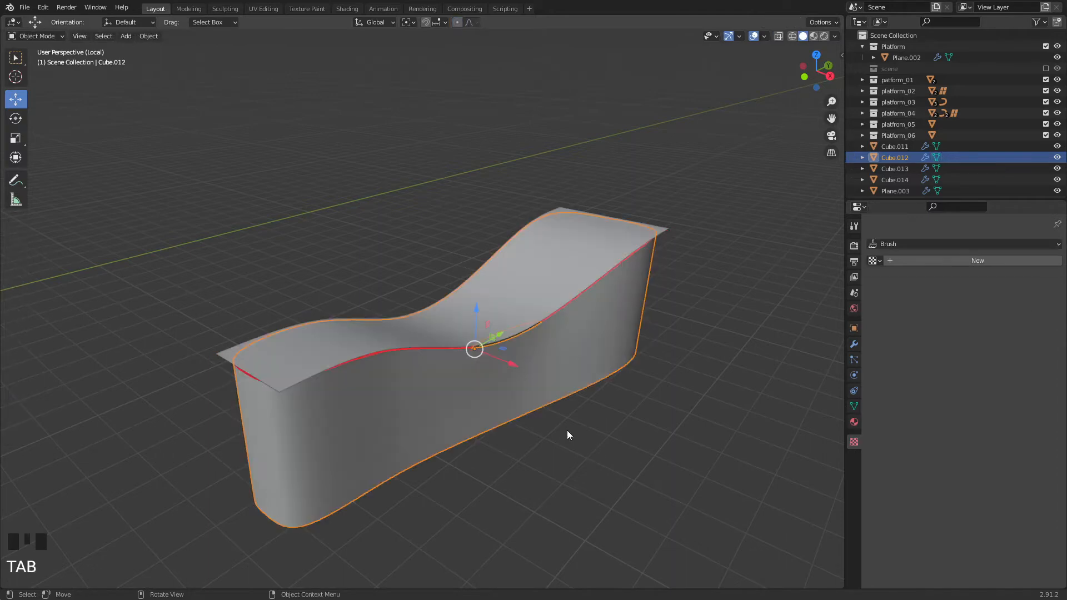
- Set the crease change to -1 on all border edges of the separated top surface and return to Object Mode
scroll(568, 431, "up", 2)
middle_click_drag(568, 430, 562, 454)
left_click(605, 253)
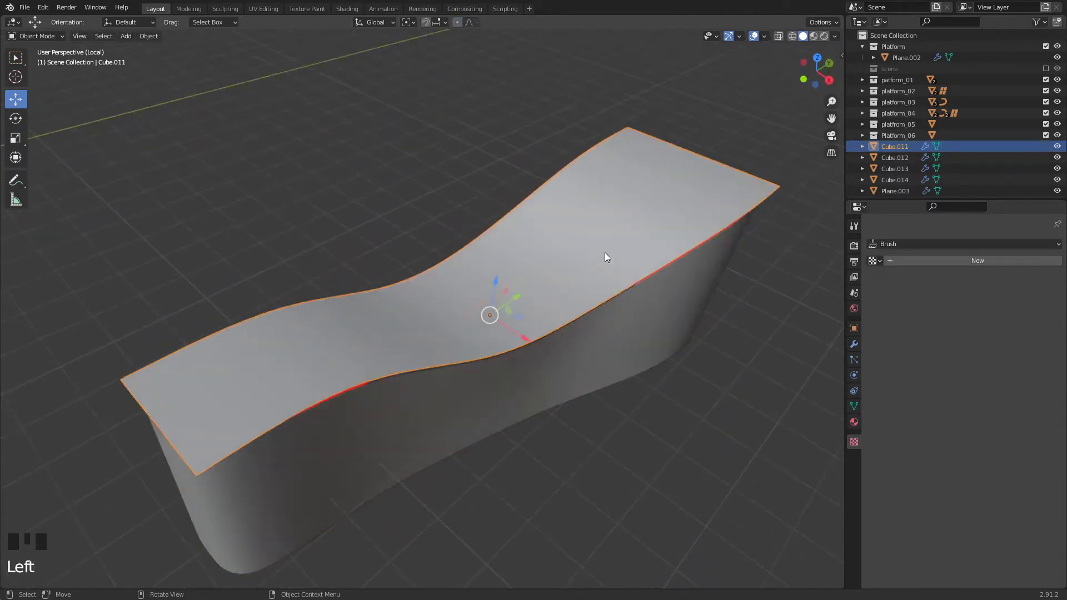
left_click(855, 346)
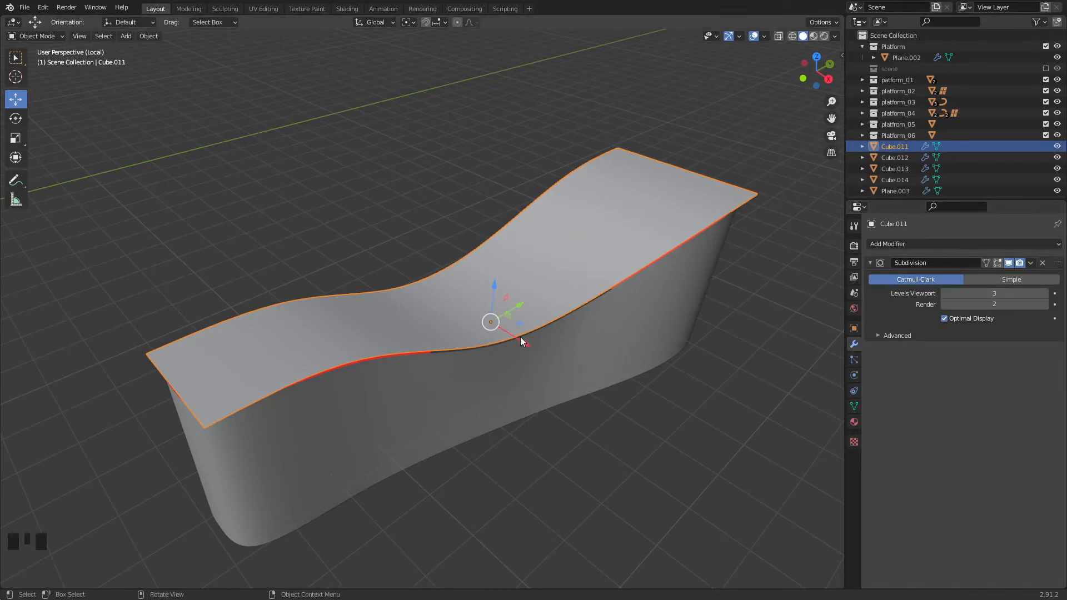
key("Tab")
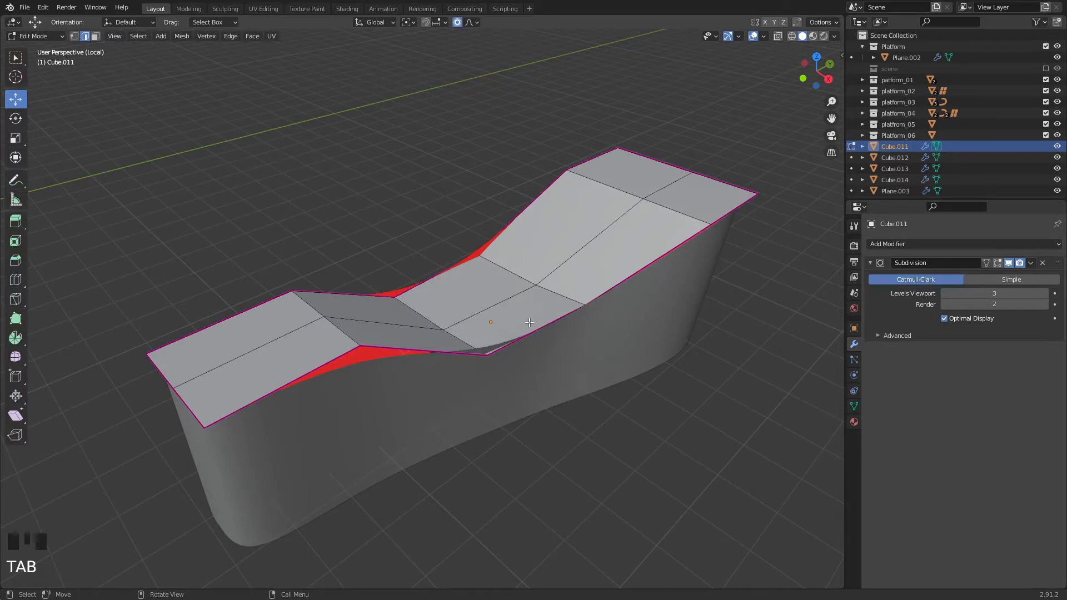
key("2")
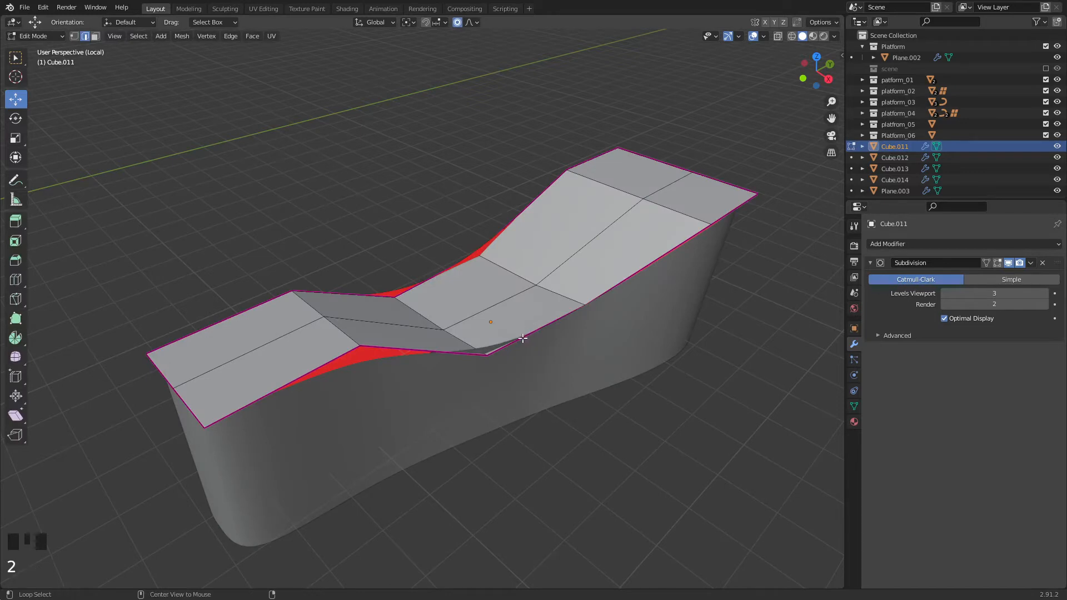
left_click(523, 338, "alt")
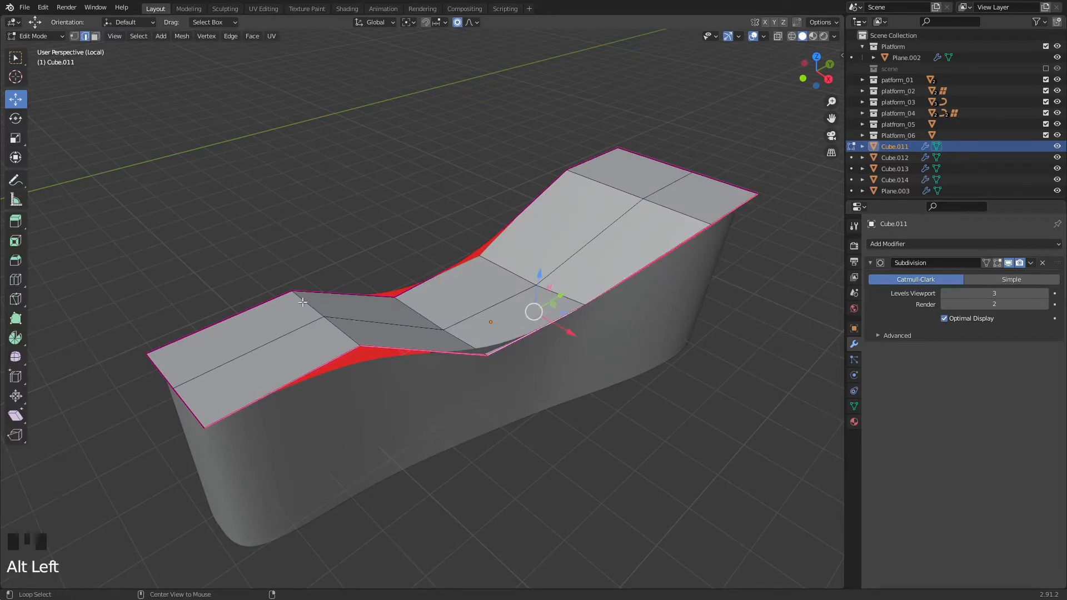
left_click(172, 357, "alt+shift")
left_click(158, 373, "alt+shift")
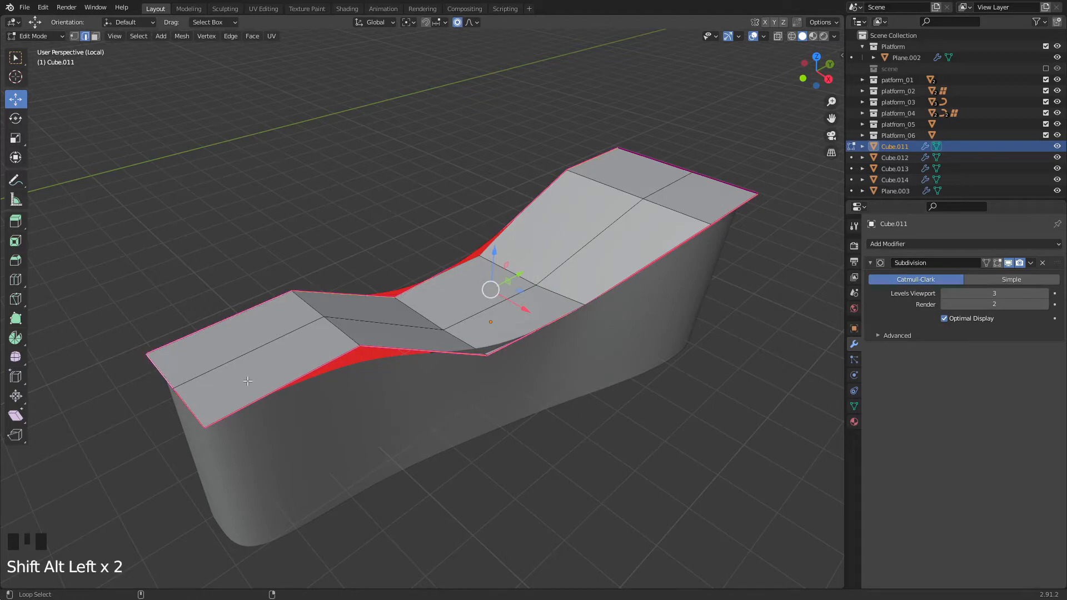
left_click(664, 166, "alt+shift")
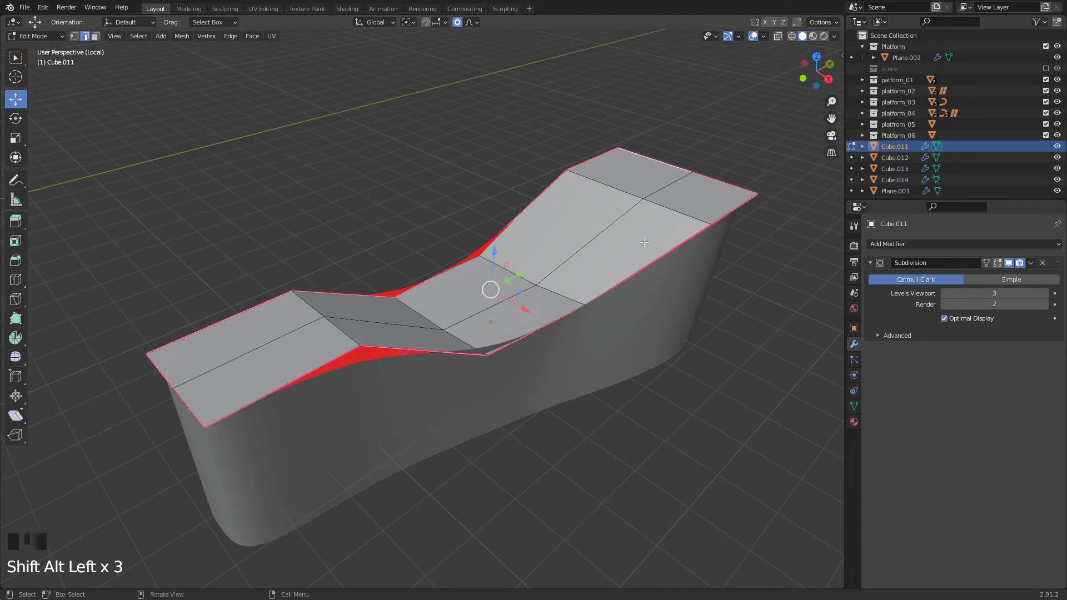
key("shift+e")
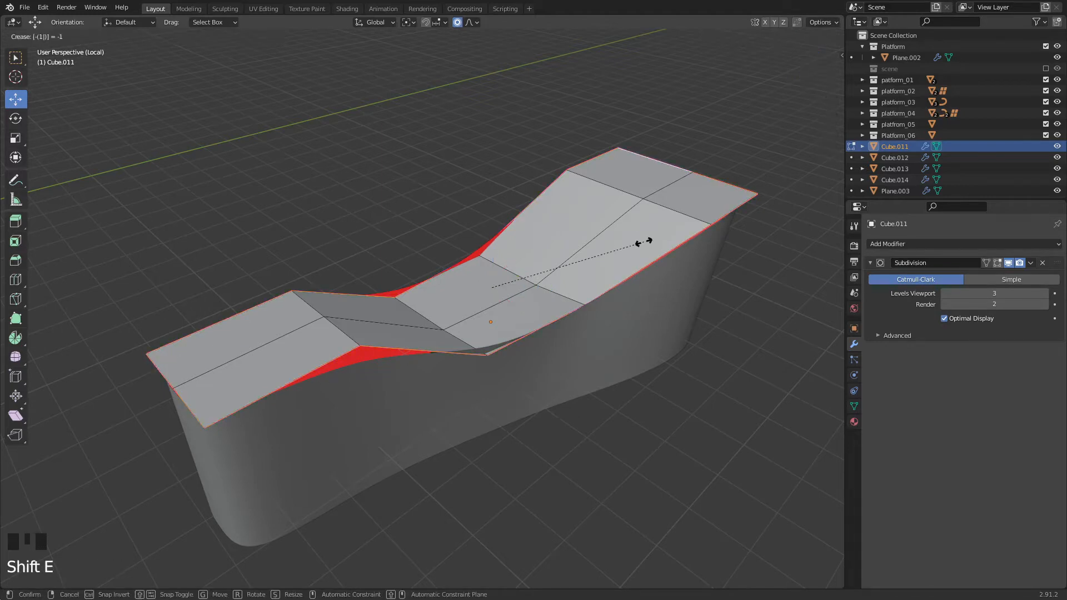
left_click(644, 243)
key("Tab")
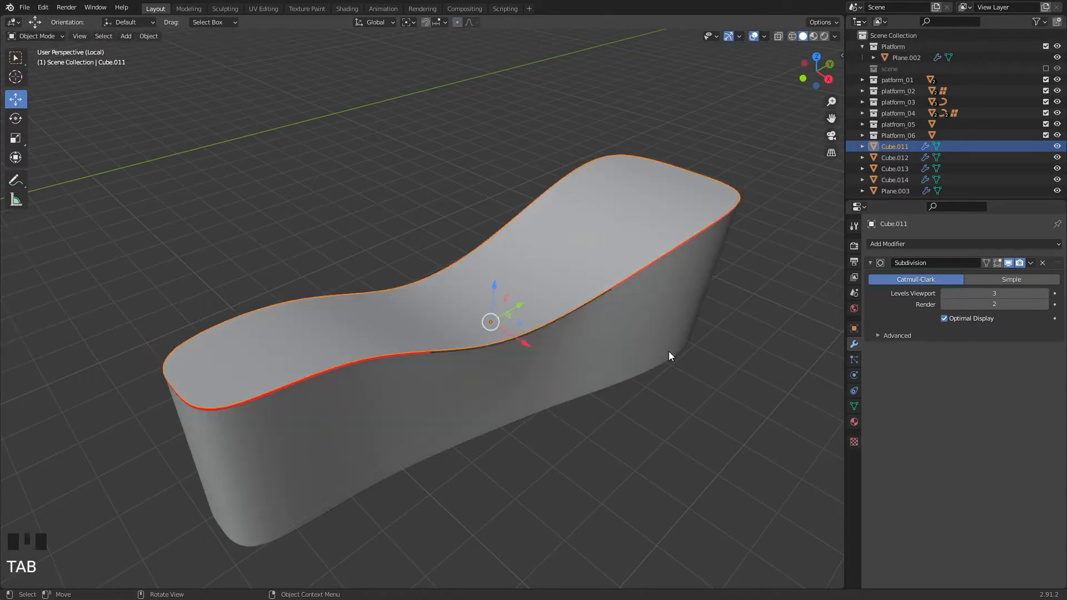
- Extrude the border edges of the top surface downward along the Z axis to form a rim around the base
middle_click_drag(584, 374, 517, 334)
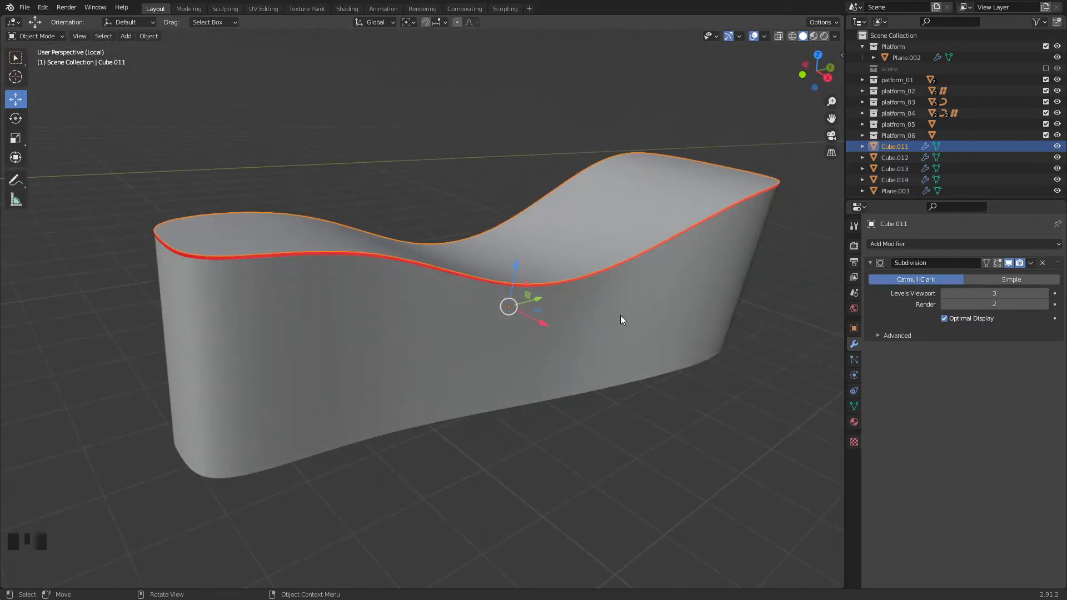
middle_click_drag(620, 316, 547, 286)
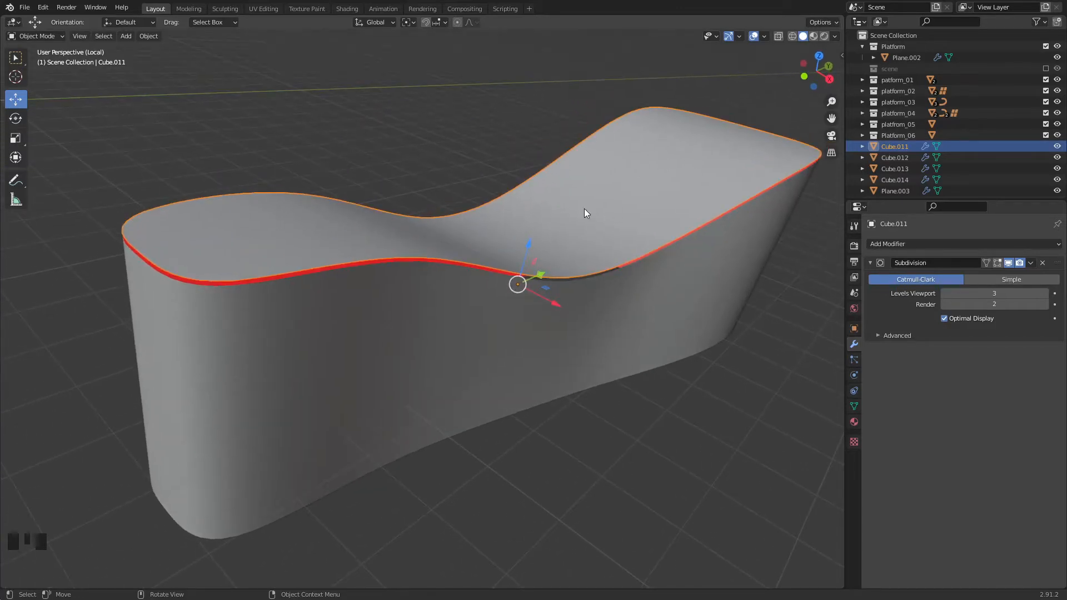
middle_click_drag(500, 291, 421, 323)
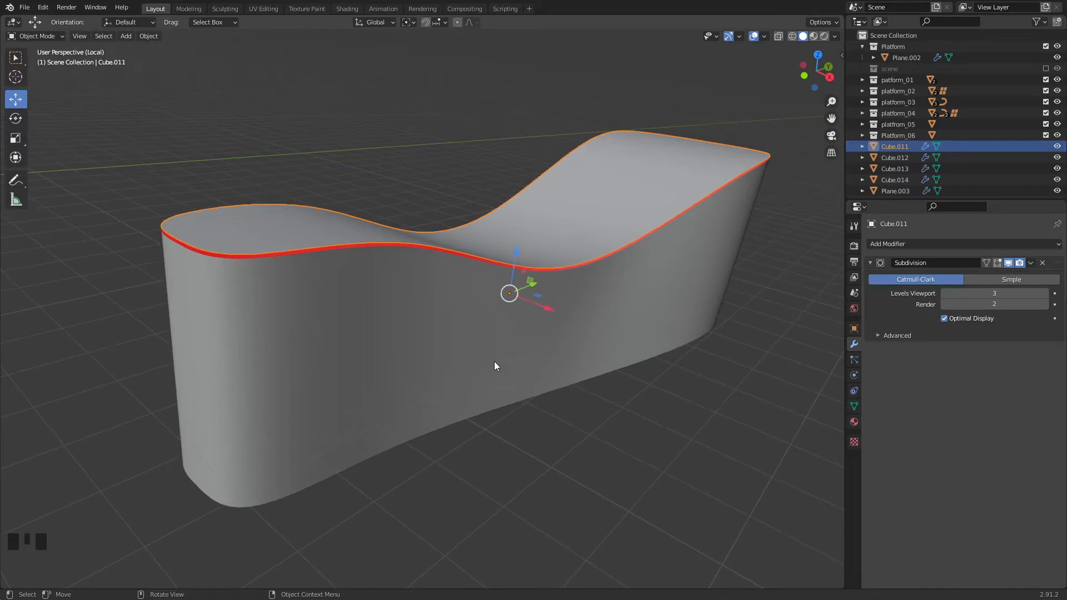
key("Tab")
middle_click_drag(521, 333, 574, 348)
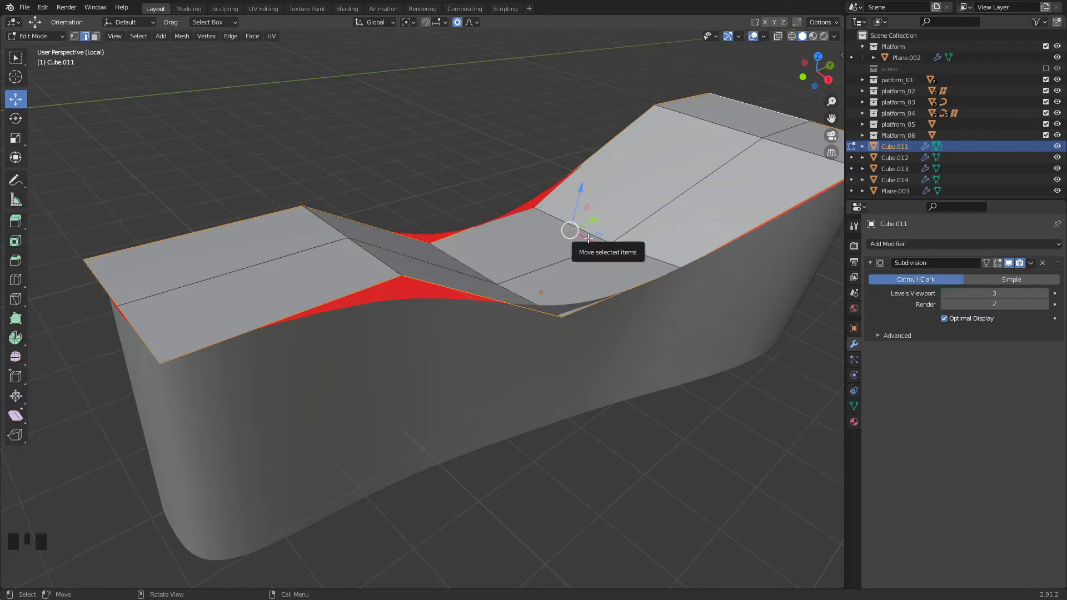
key("e")
key("z")
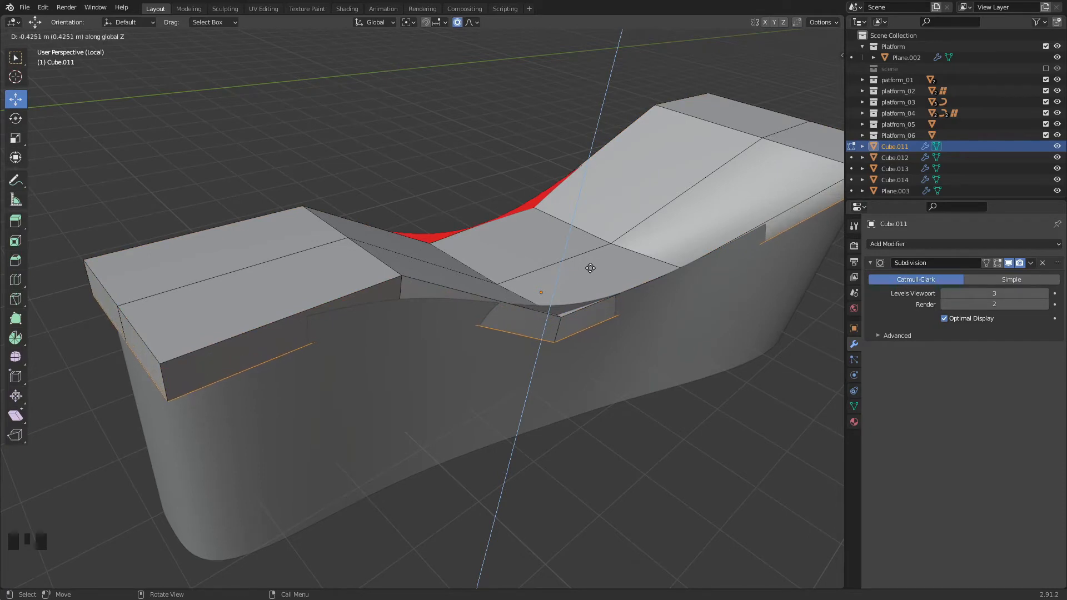
left_click(591, 262)
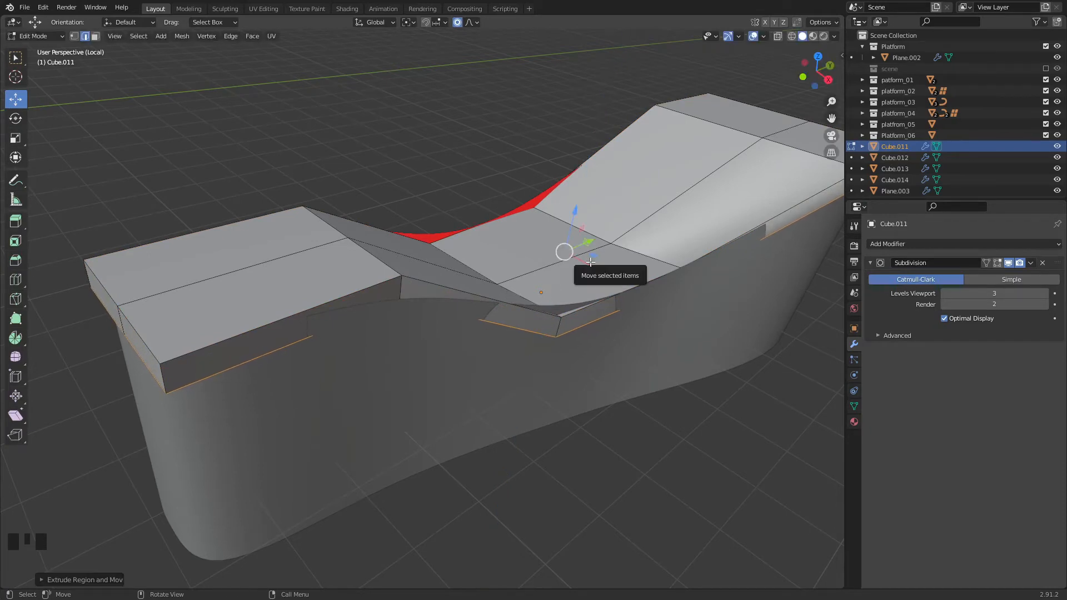
- Extrude the rim's lower edges about 0.19 m further down along the Z axis
key("e")
key("z")
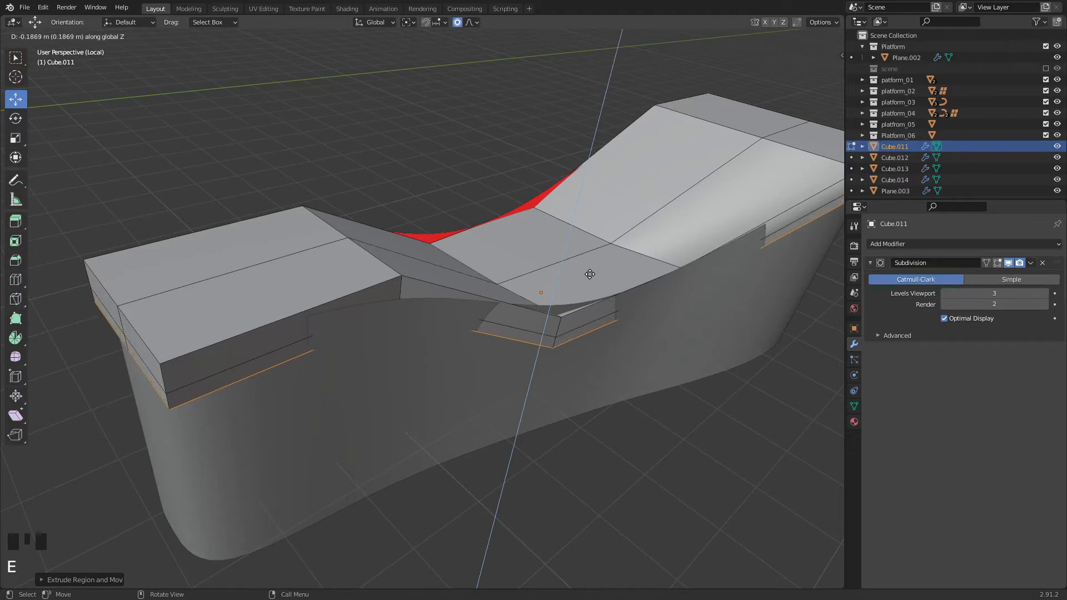
left_click(590, 274)
- Scale the entire top surface mesh up slightly so it overhangs the base, and return to Object Mode
key("grave")
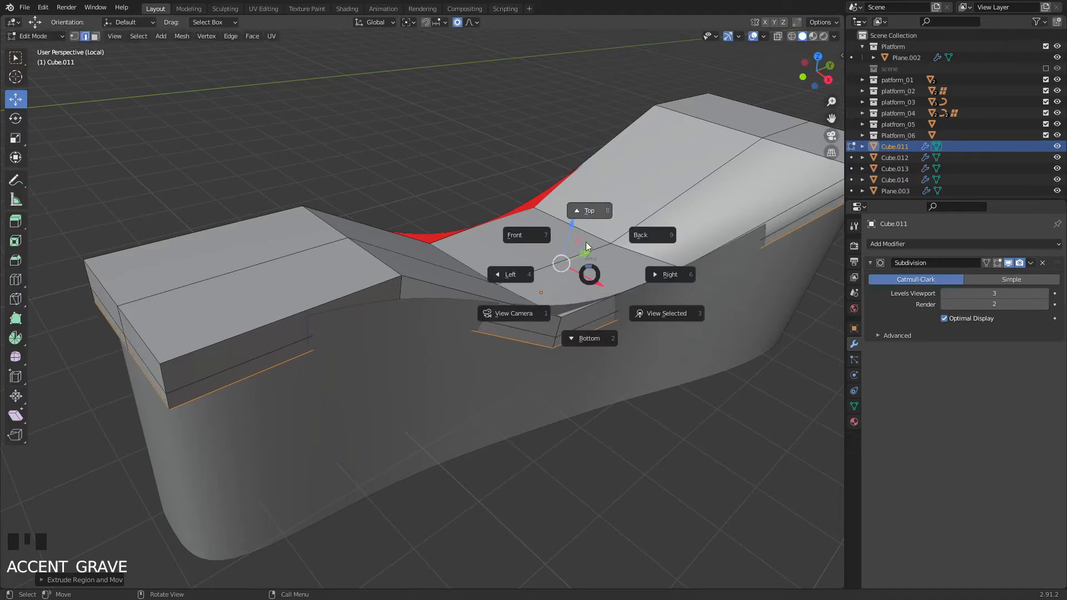
left_click(588, 211)
scroll(524, 217, "down", 4)
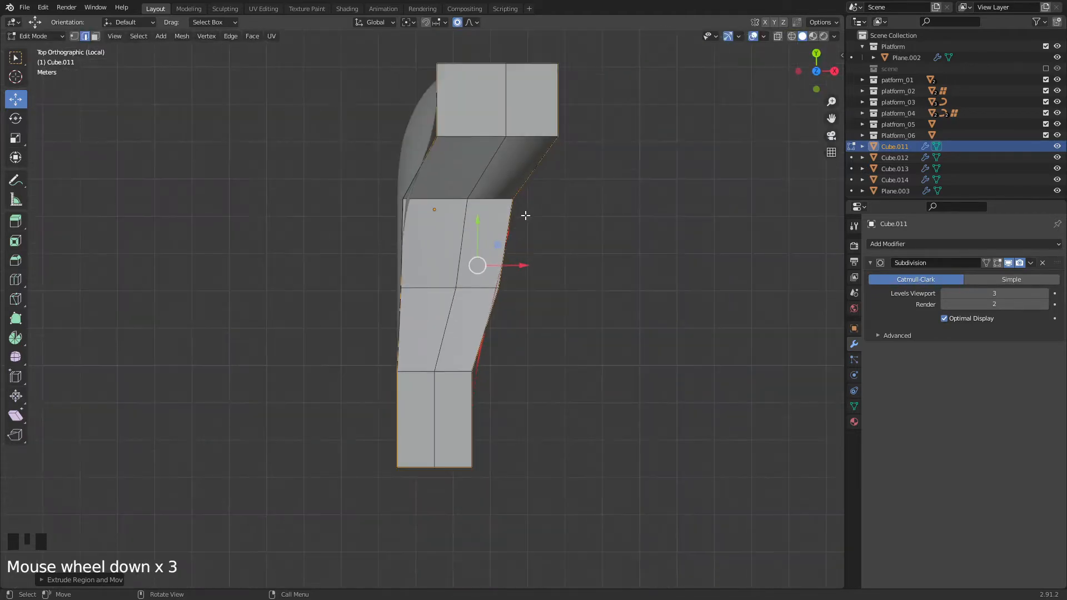
scroll(524, 218, "up", 1)
scroll(524, 219, "up", 3)
middle_click_drag(611, 257, 568, 223)
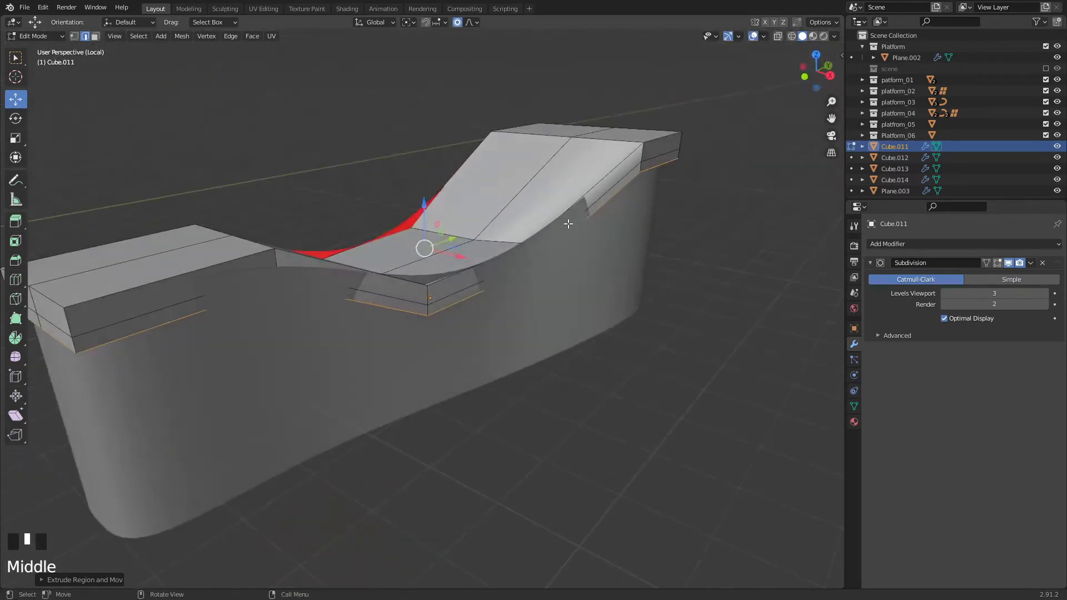
key("a")
key("s")
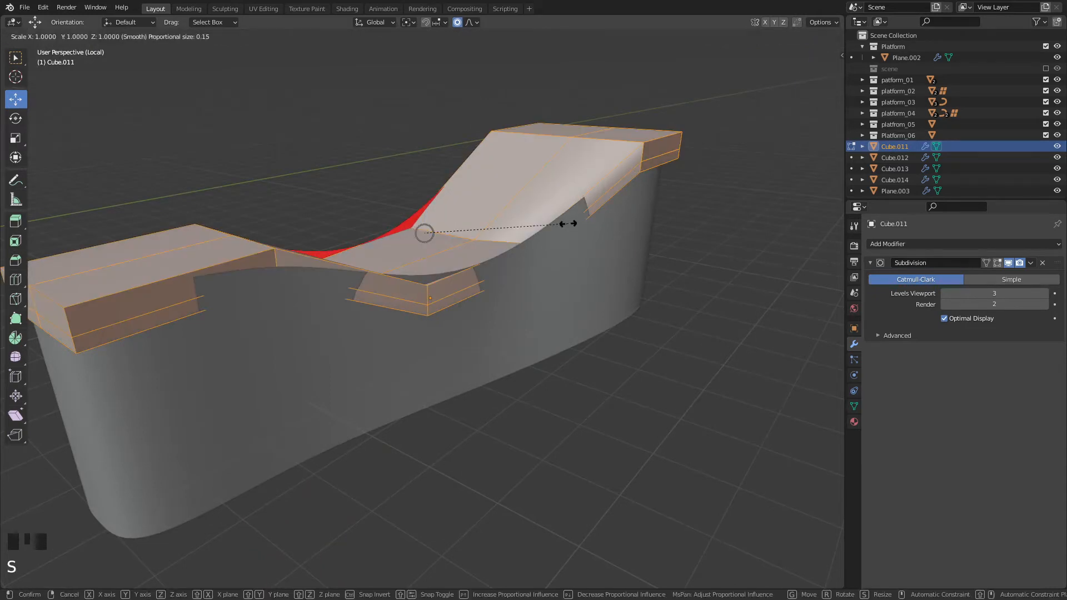
left_click(572, 224)
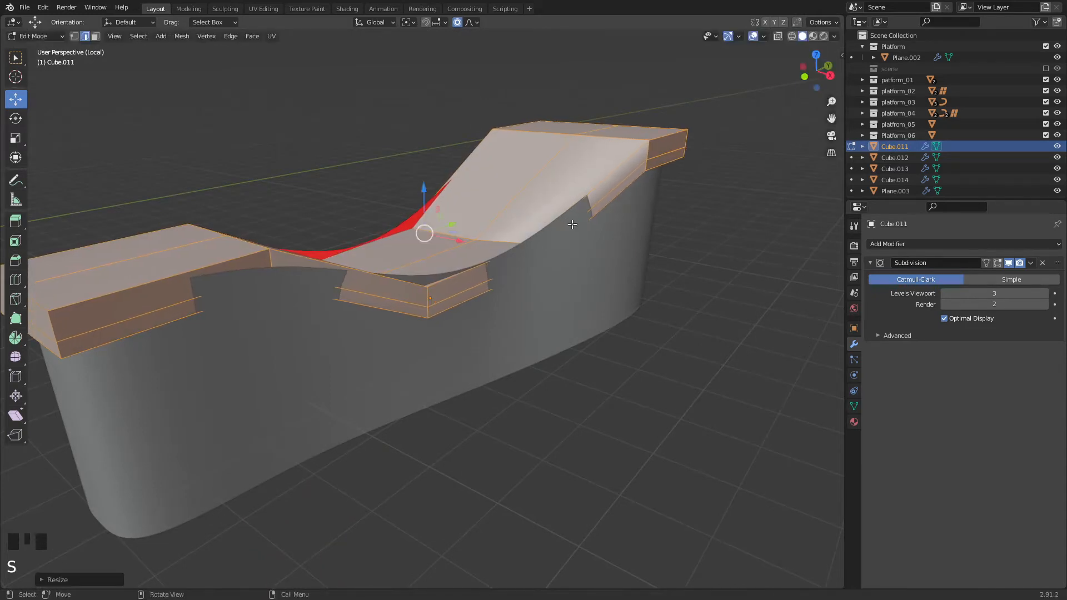
key("Tab")
- Raise the rimmed top piece slightly along the Z axis and inspect where it meets the base
scroll(531, 289, "up", 5)
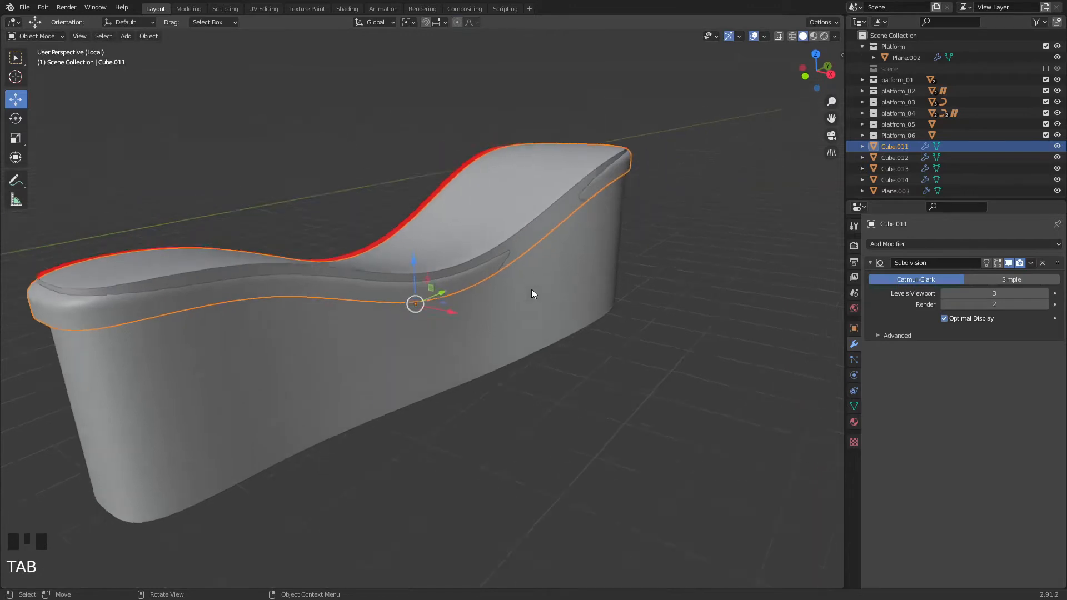
scroll(528, 313, "down", 4)
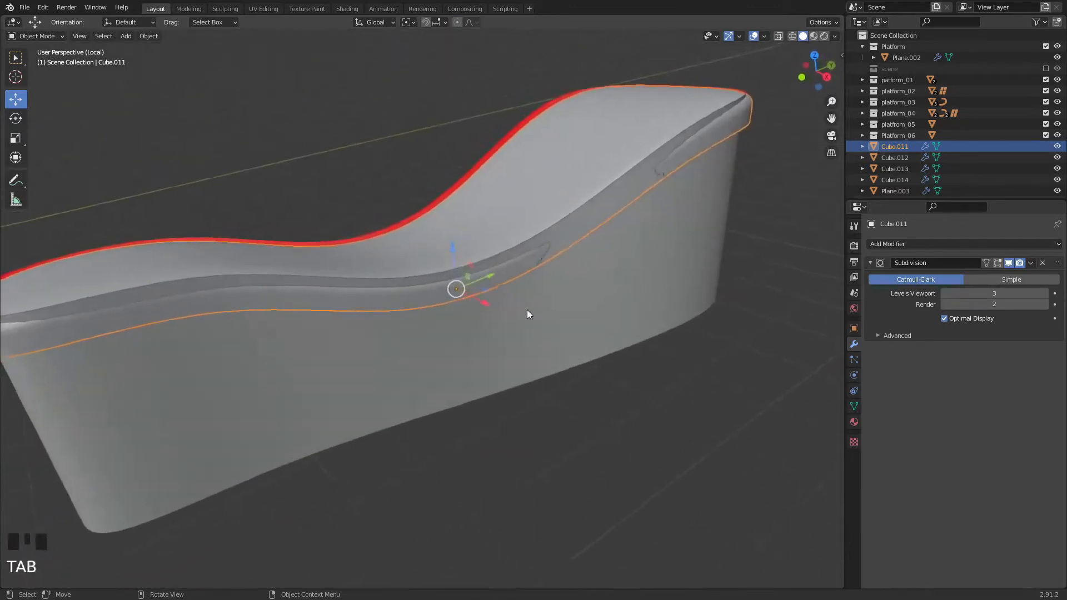
middle_click_drag(528, 313, 422, 291)
left_click_drag(471, 251, 470, 242)
middle_click_drag(474, 290, 531, 184)
mouse_move(585, 240)
middle_mouse_down()
mouse_move(572, 291)
mouse_move(190, 312)
mouse_move(260, 295)
mouse_move(96, 336)
mouse_move(654, 257)
mouse_move(569, 248)
middle_mouse_up()
middle_click_drag(641, 211, 595, 235)
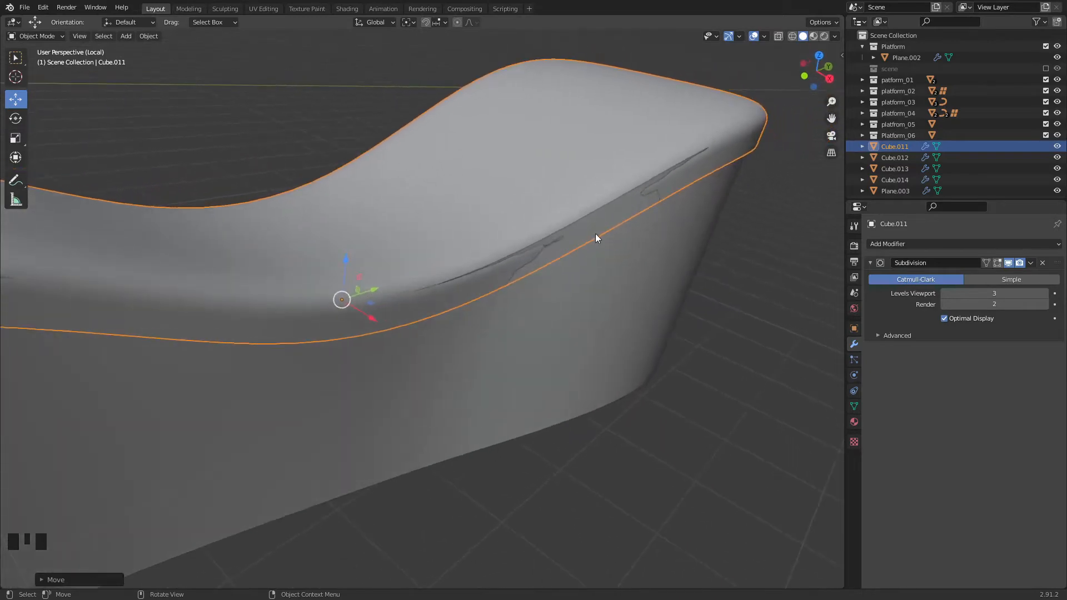
- In Edit Mode, move the two lower rim edges where the base pokes through outward along the X axis with proportional editing
key("Tab")
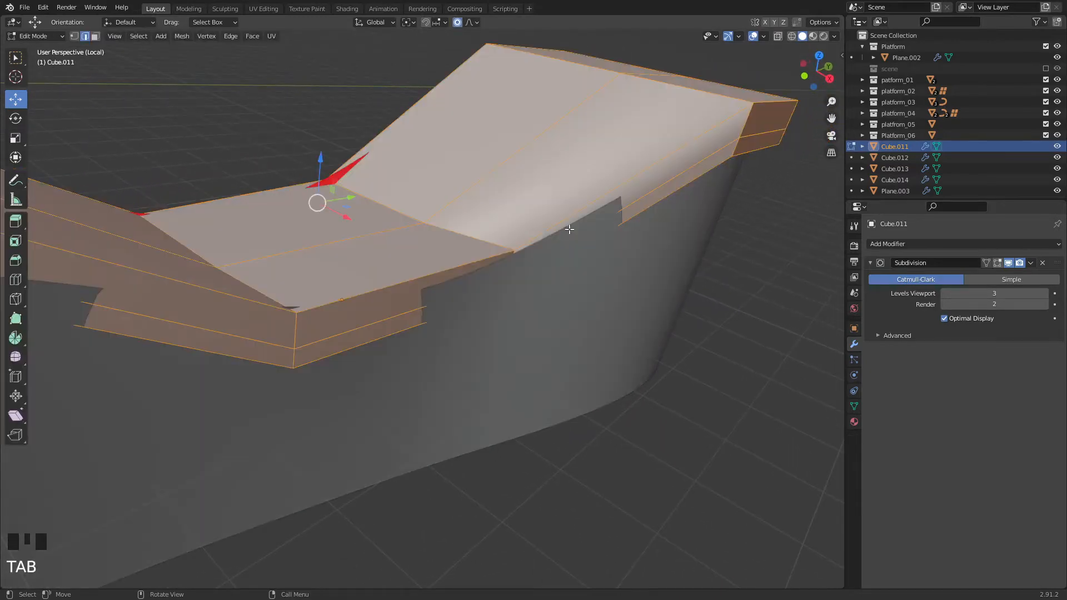
key("1")
left_click(484, 303)
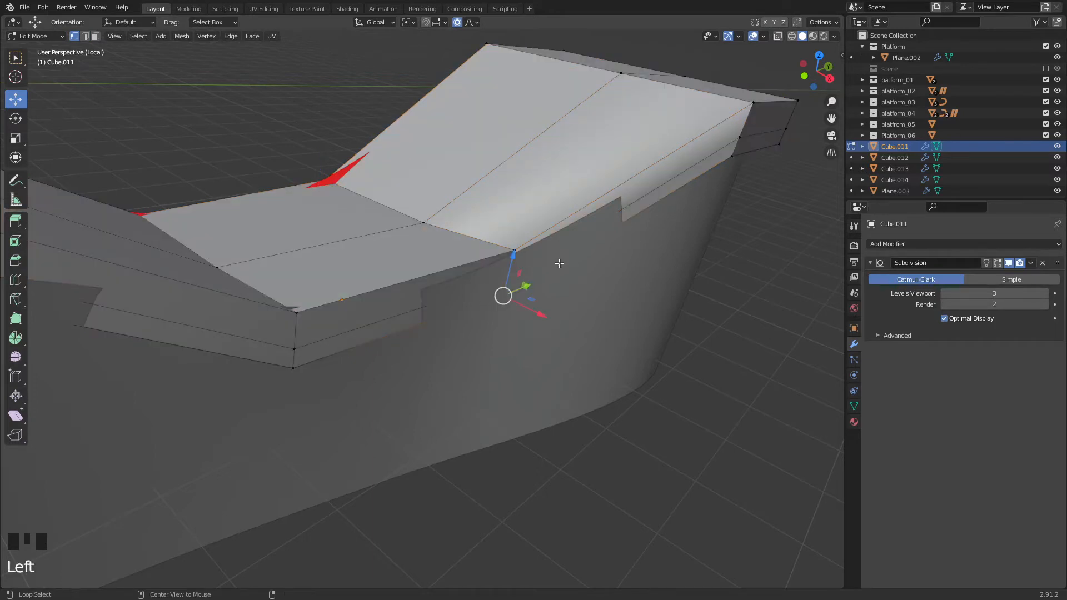
left_click(563, 262, "alt")
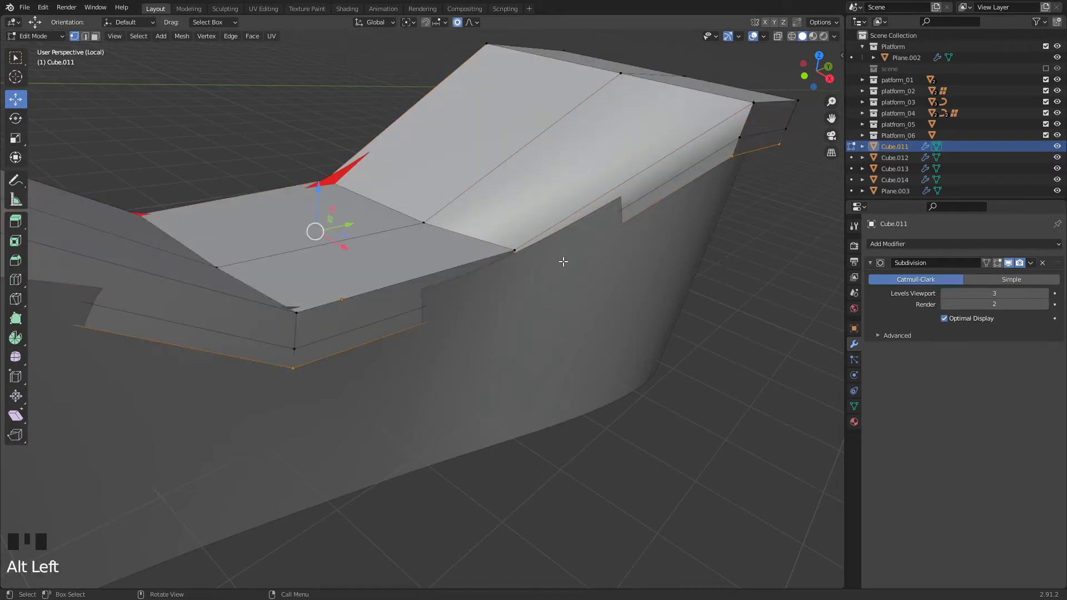
key("2")
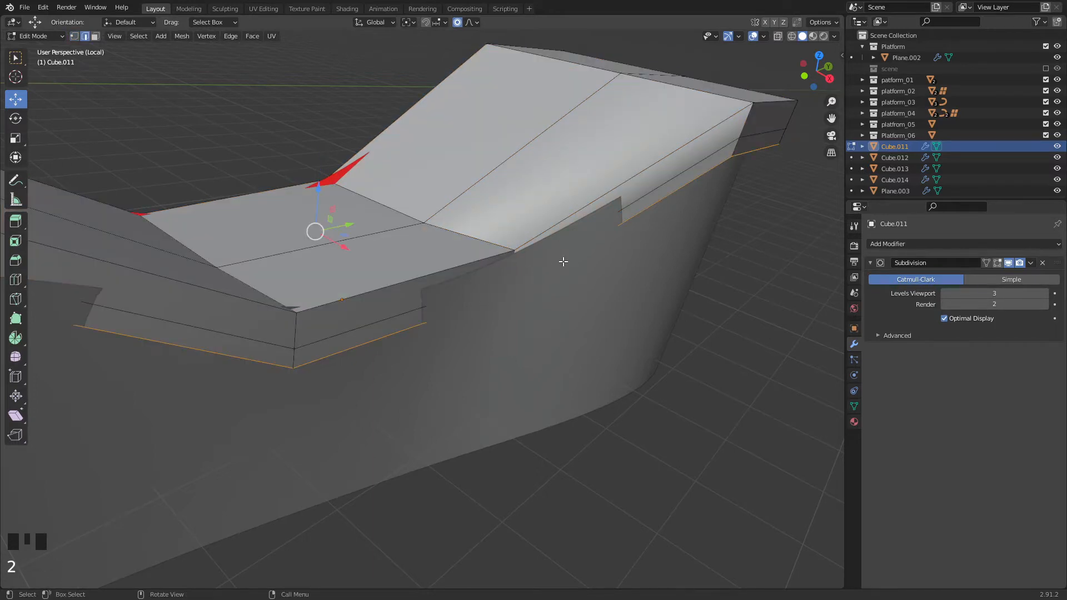
double_click(460, 309)
left_click(599, 234, "shift")
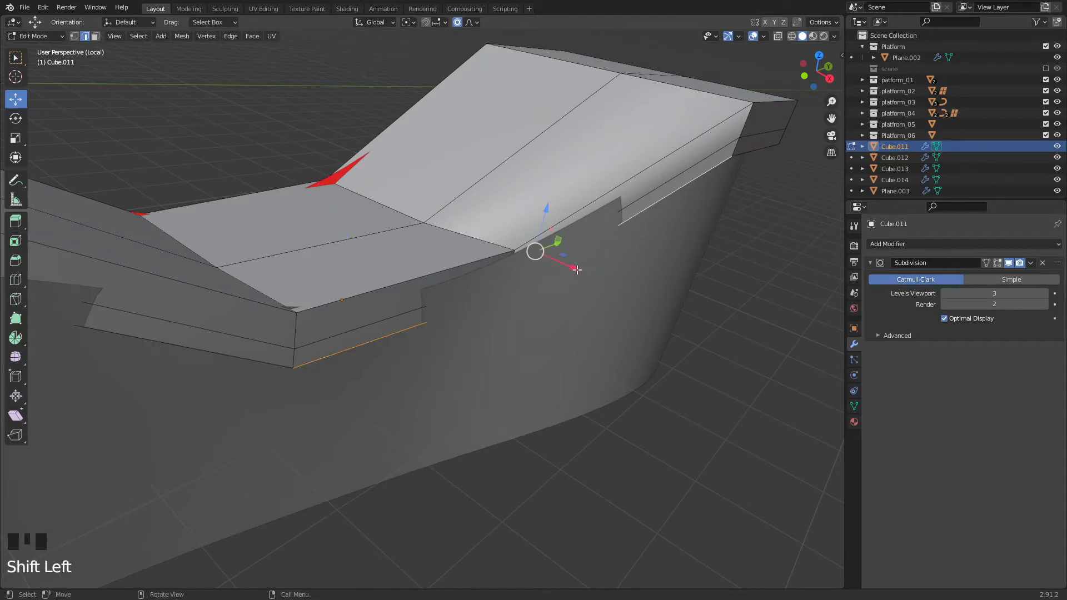
mouse_move(577, 270)
left_mouse_down()
mouse_move(597, 278)
mouse_move(581, 270)
mouse_move(581, 280)
left_mouse_up()
scroll(581, 271, "down", 12)
scroll(580, 270, "down", 12)
scroll(580, 272, "down", 7)
key("grave")
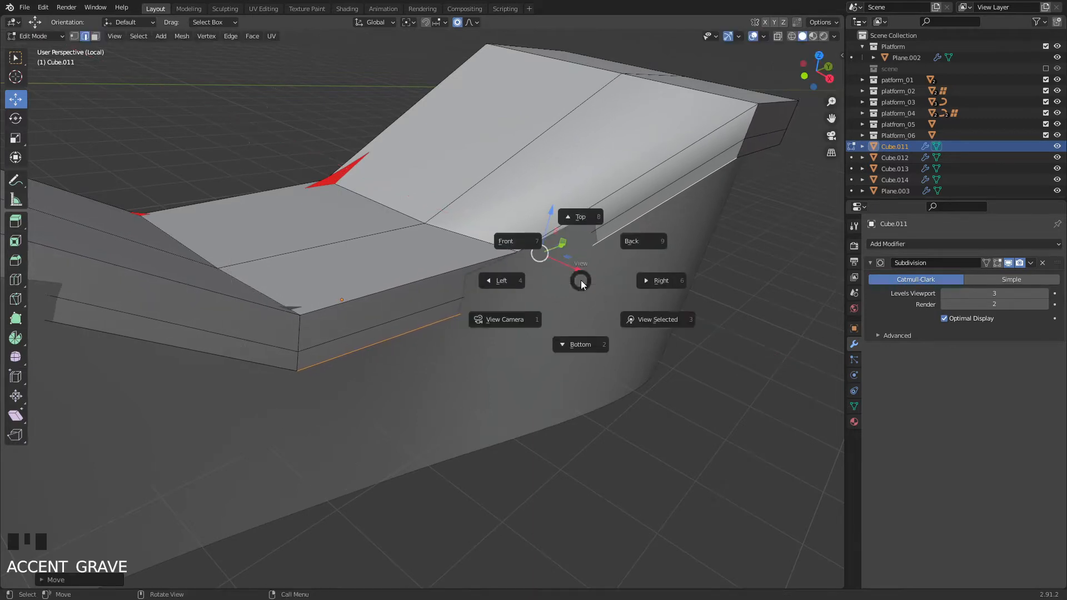
key("Escape")
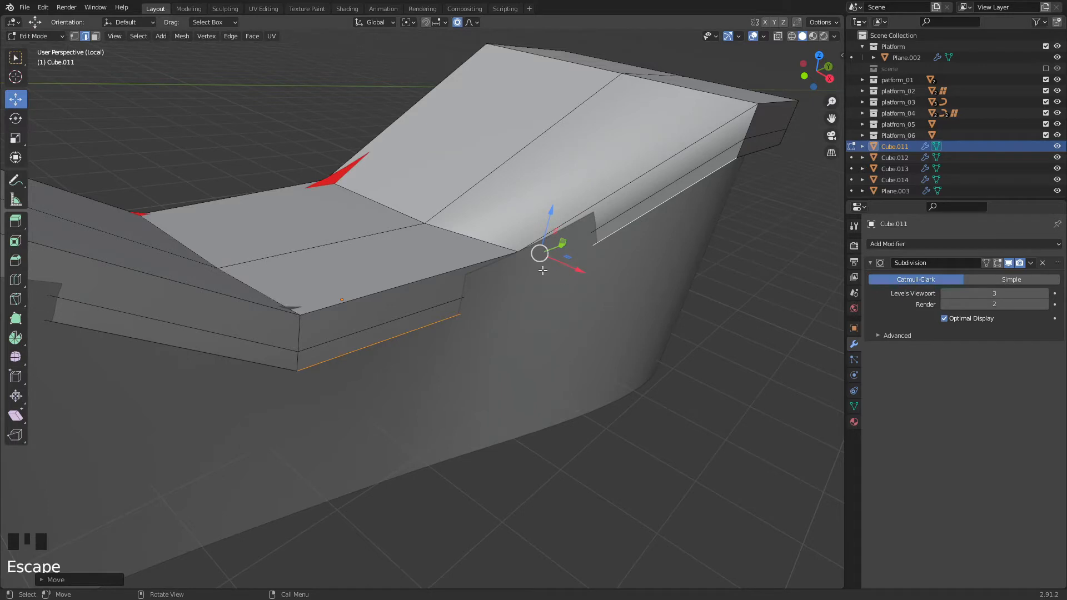
- Turn off proportional editing, scale the rim's whole lower edge loop inward under the top piece, and return to Object Mode
left_click(524, 269, "shift")
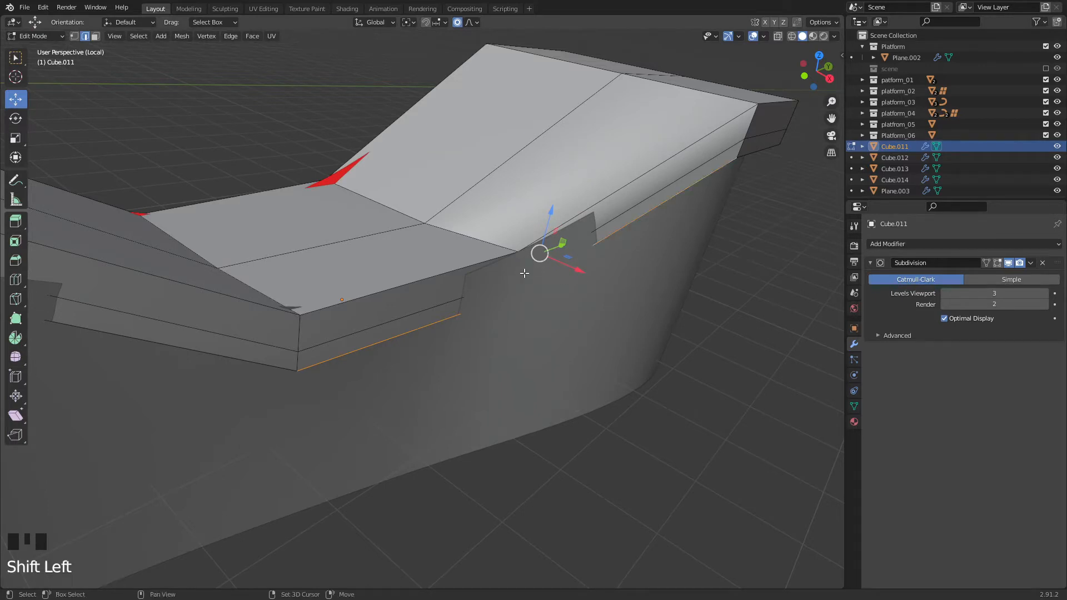
left_click(526, 281, "shift")
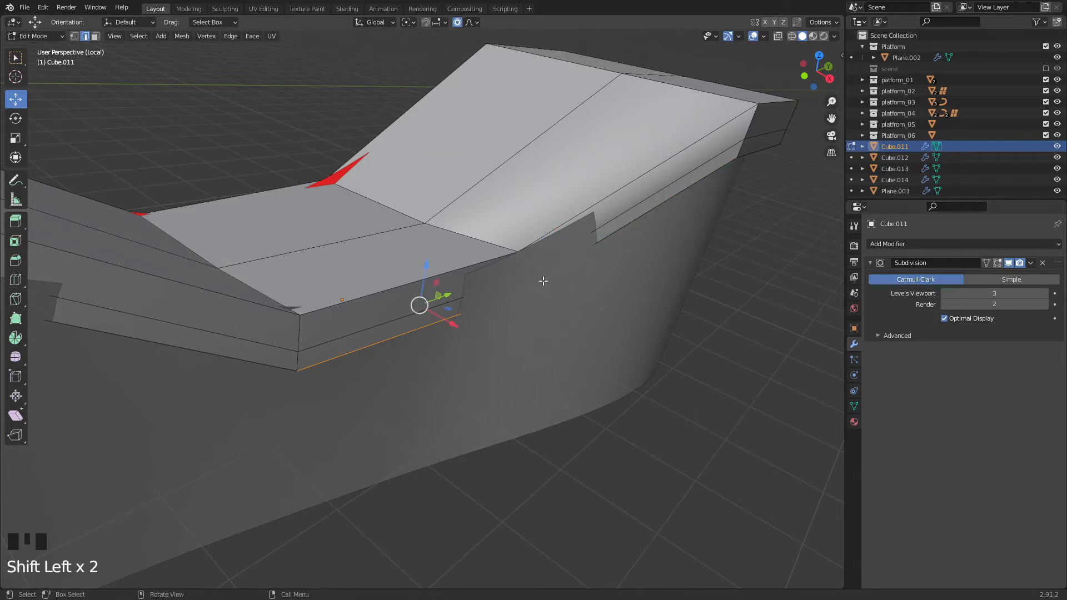
scroll(559, 297, "down", 5)
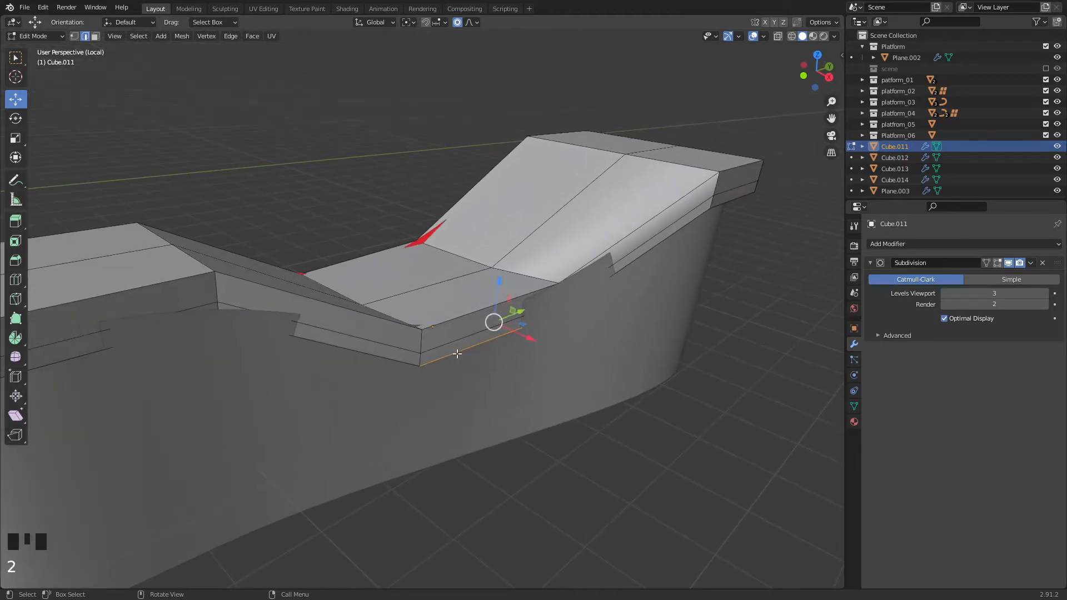
left_click(457, 359, "alt")
middle_click_drag(467, 365, 489, 353)
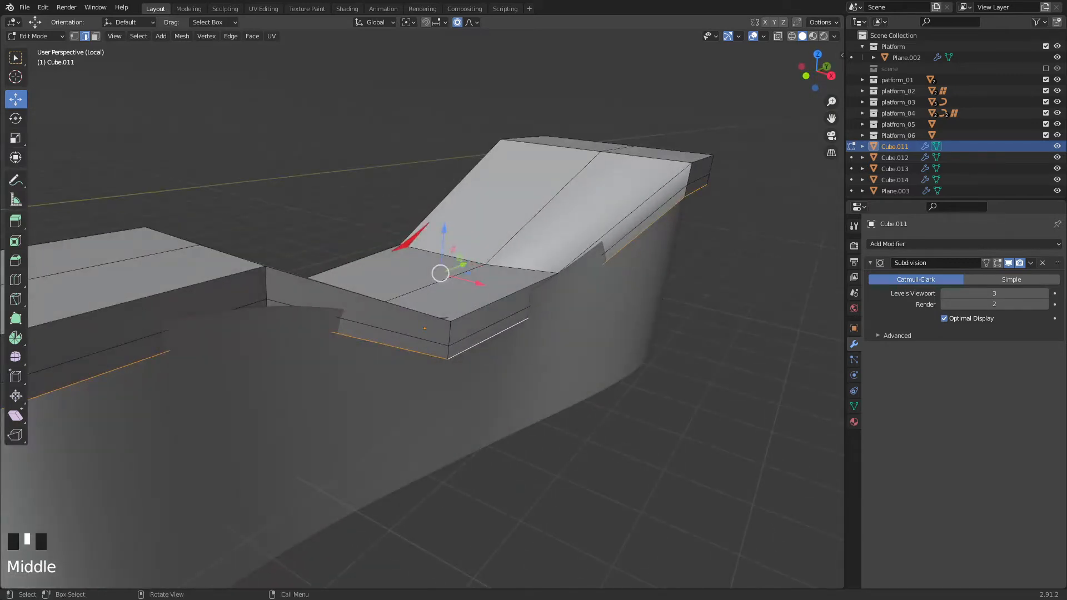
key("s")
right_click(745, 243)
left_click(458, 22)
key("s")
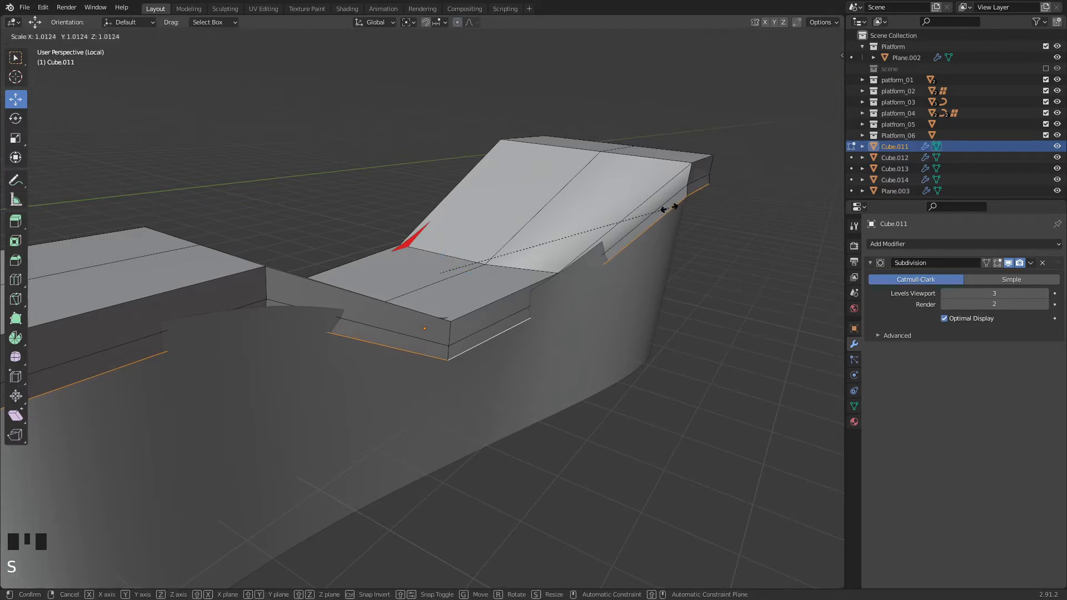
left_click(634, 215)
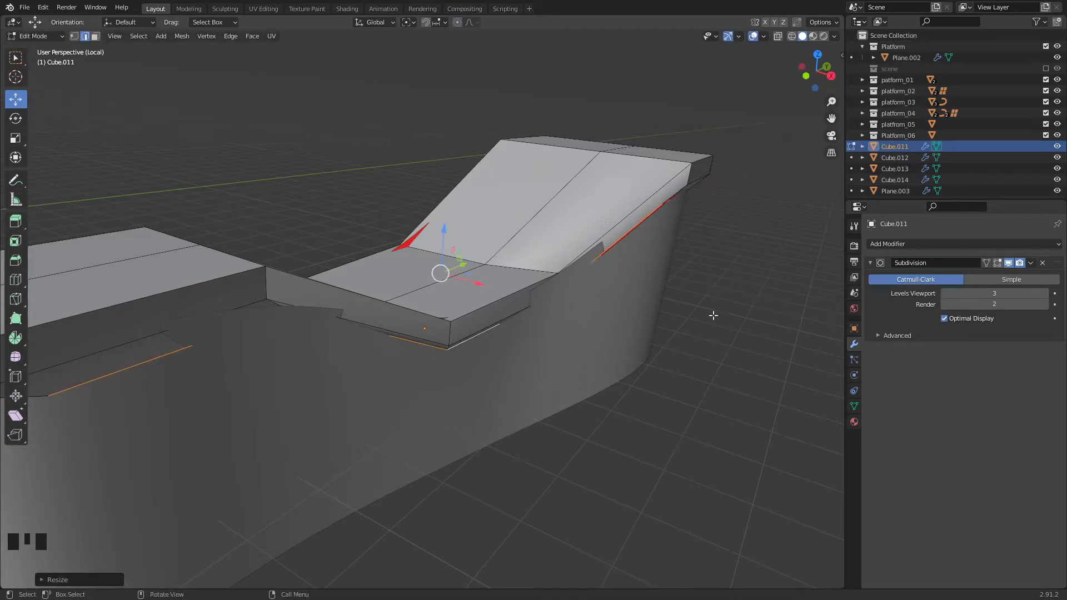
left_click(647, 358)
mouse_move(648, 357)
middle_mouse_down()
mouse_move(519, 305)
mouse_move(505, 366)
mouse_move(394, 314)
mouse_move(543, 305)
mouse_move(528, 338)
mouse_move(232, 305)
mouse_move(548, 269)
mouse_move(528, 273)
mouse_move(582, 234)
middle_mouse_up()
key("Tab")
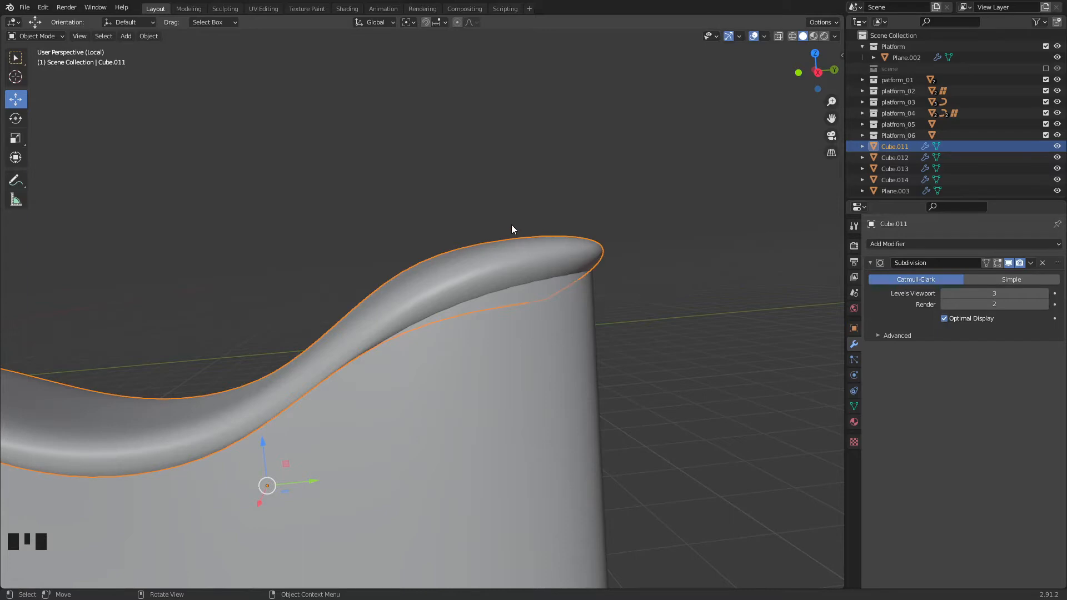
- Crease the complete upper border edge loop of the top piece to sharpen its outline, and return to Object Mode
middle_click_drag(558, 233, 473, 232, "shift")
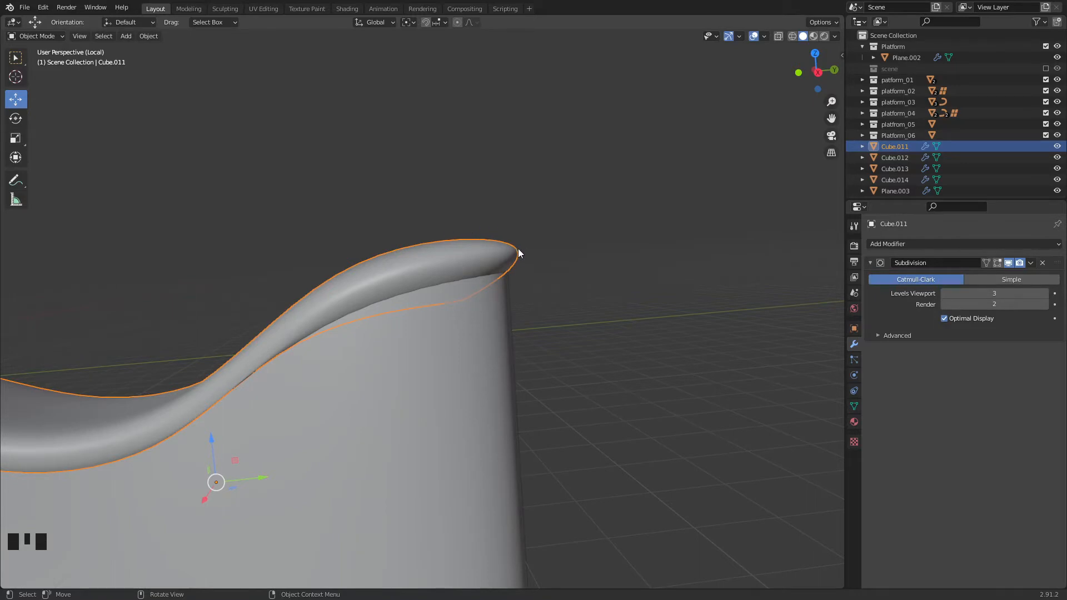
mouse_move(509, 331)
middle_mouse_down()
mouse_move(577, 309)
mouse_move(512, 340)
middle_mouse_up()
key("Tab")
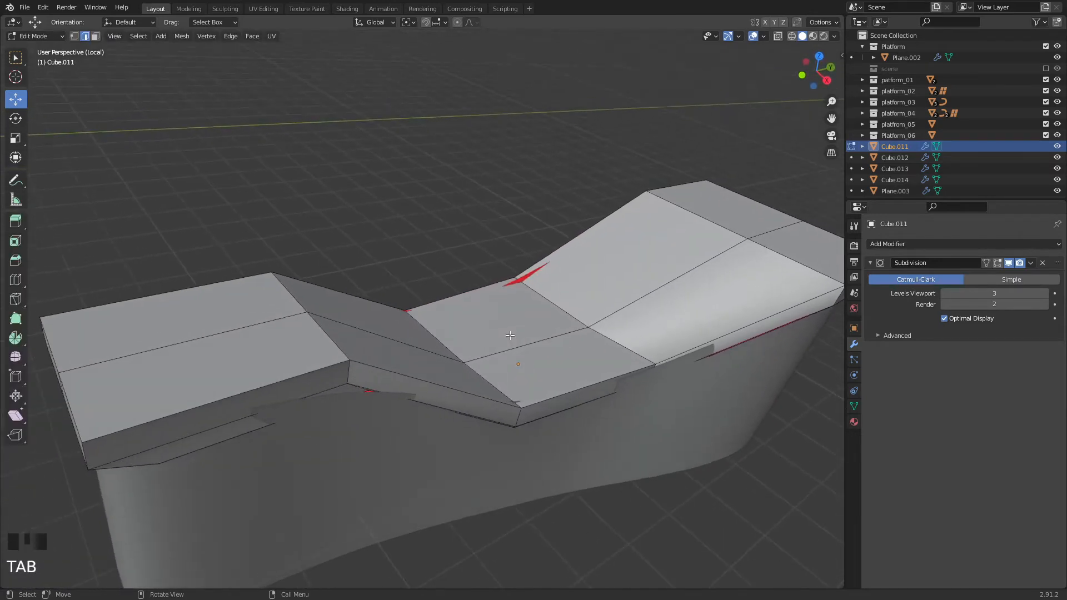
key("2")
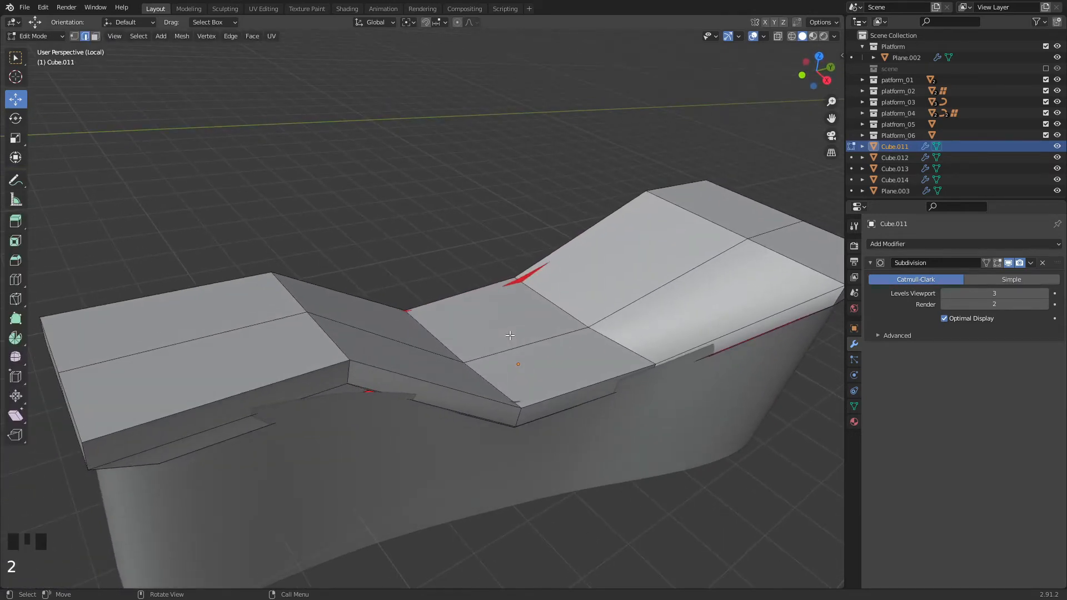
left_click(441, 385, "alt")
left_click(392, 306, "alt+shift")
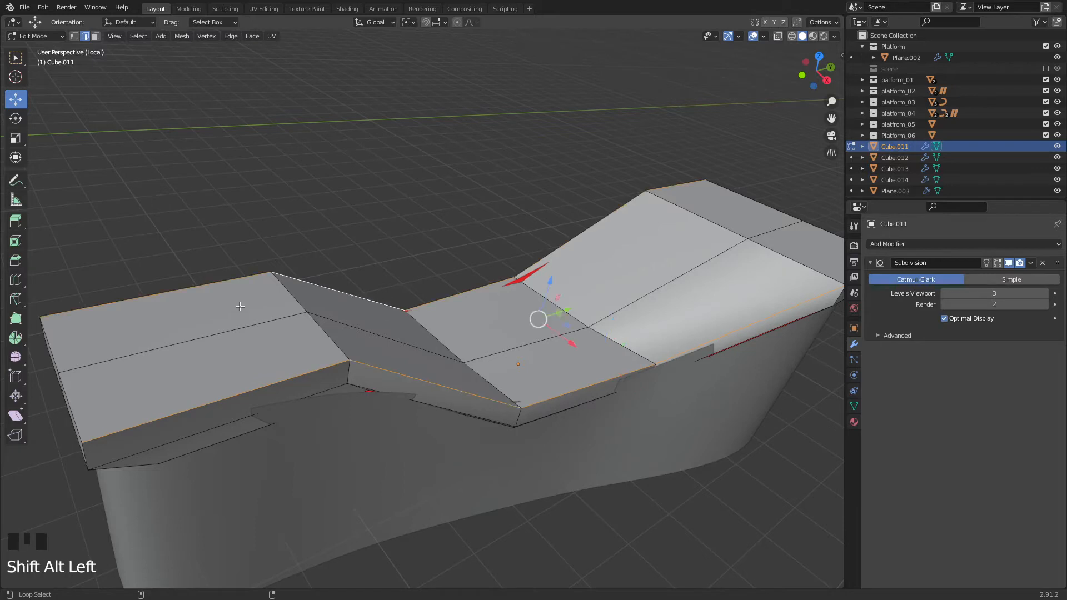
left_click(50, 347, "alt+shift")
left_click(745, 198, "alt+shift")
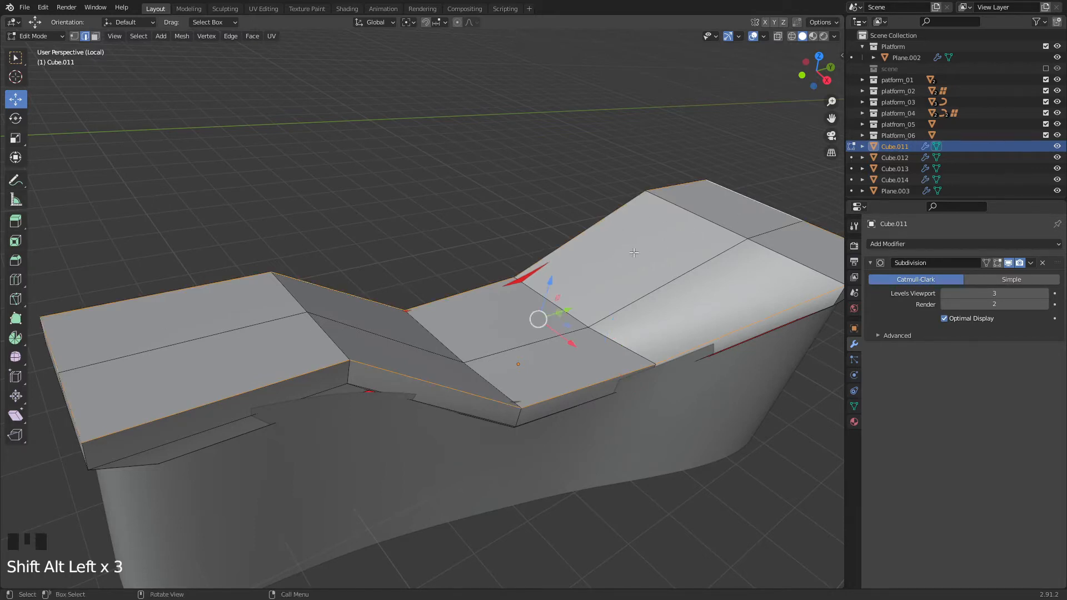
key("shift+e")
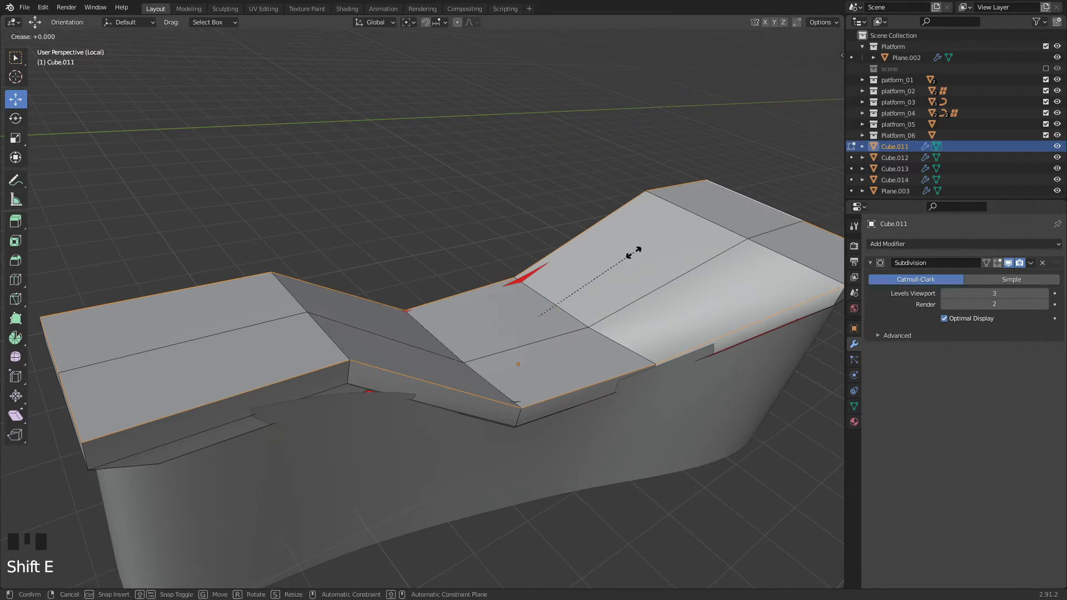
left_click(634, 253)
key("Tab")
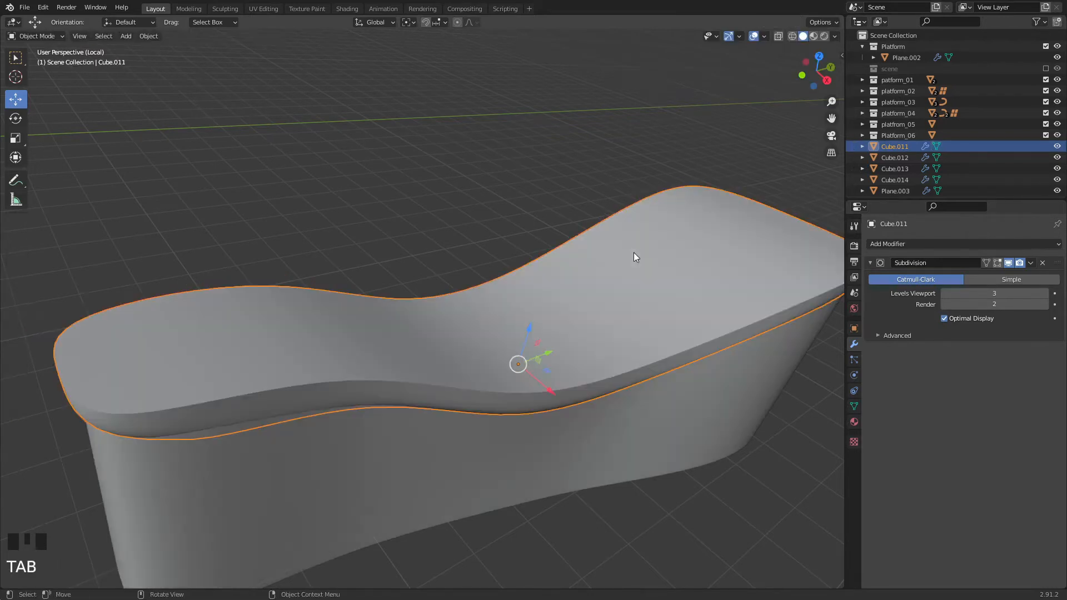
- Inspect the creased rim and its overhang from the opposite side of the platform in Edit and Object Mode
middle_click_drag(619, 316, 445, 258)
key("Tab")
left_click(446, 258)
middle_click_drag(480, 309, 548, 321)
left_click_drag(553, 317, 525, 354)
key("Tab")
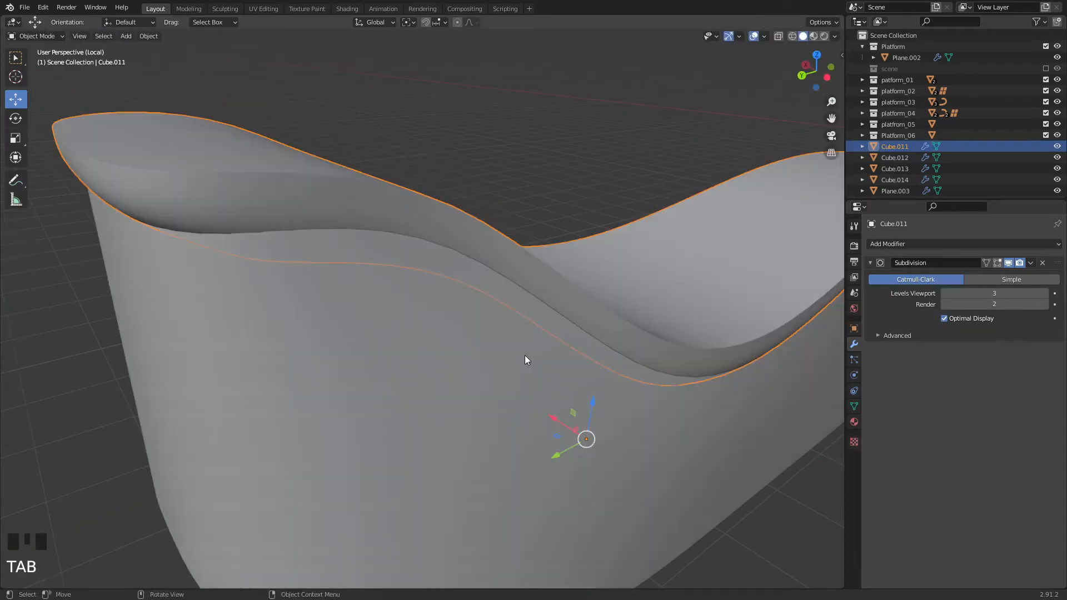
middle_click_drag(525, 355, 525, 355)
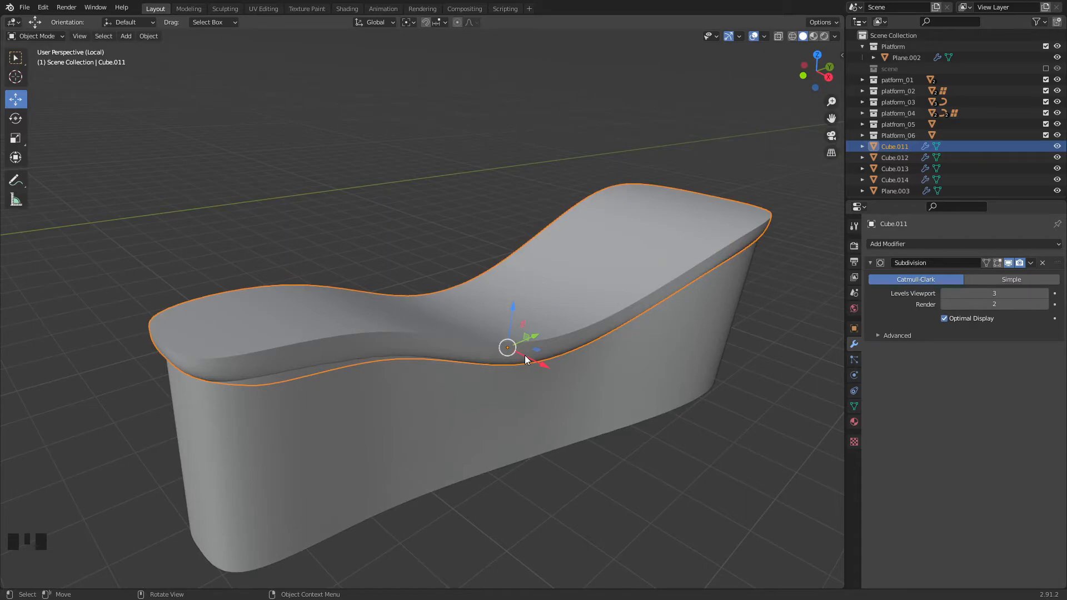
- Leave Local View and select example platforms in the scene, ending with the tall curved platform inside its lattice cage
key("slash")
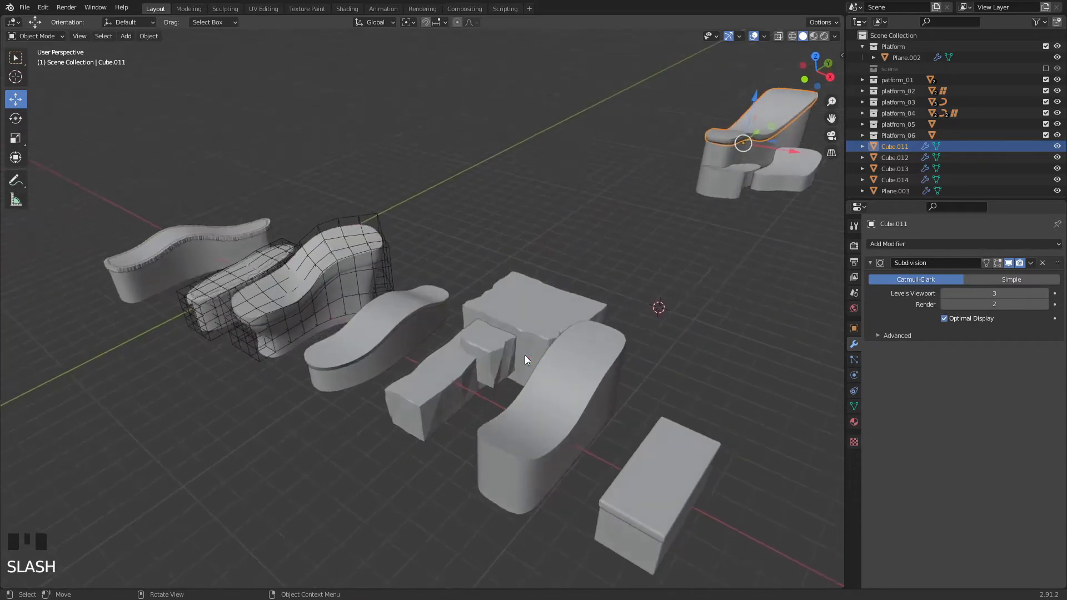
left_click(439, 319)
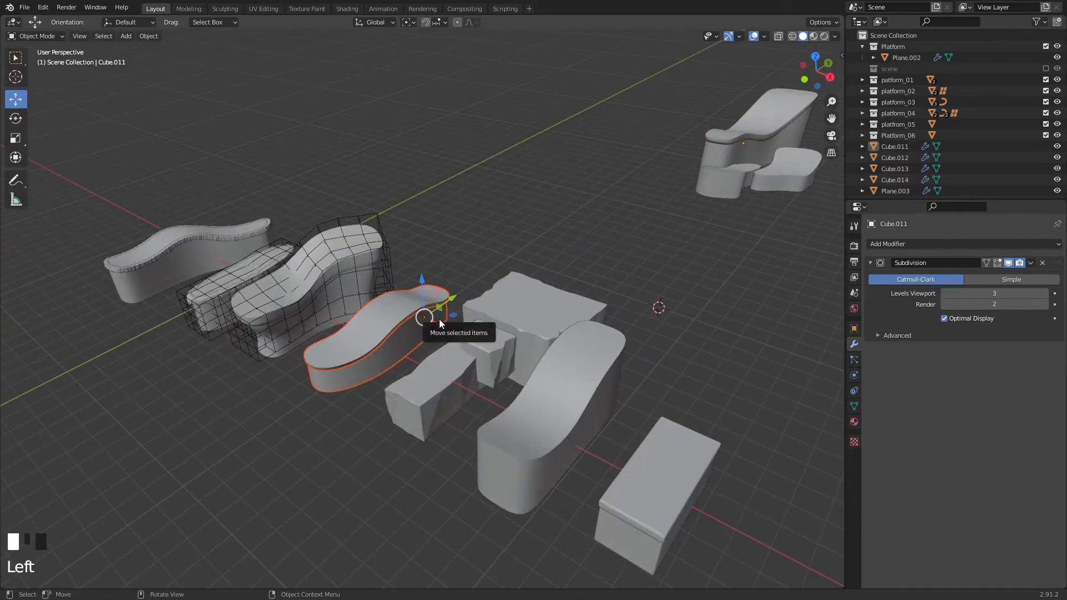
left_click(638, 229)
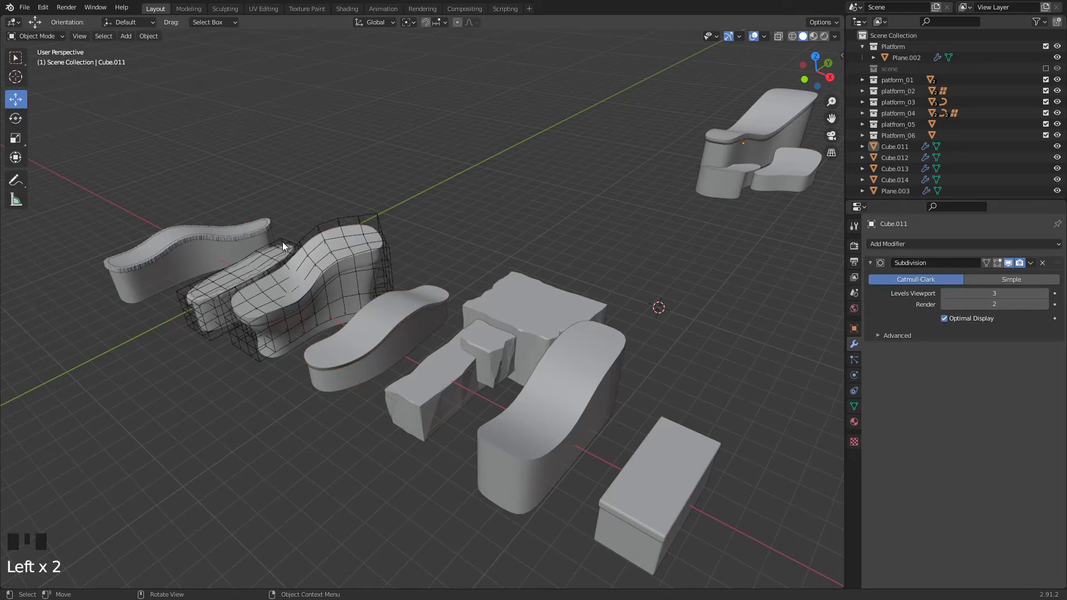
left_click(295, 257)
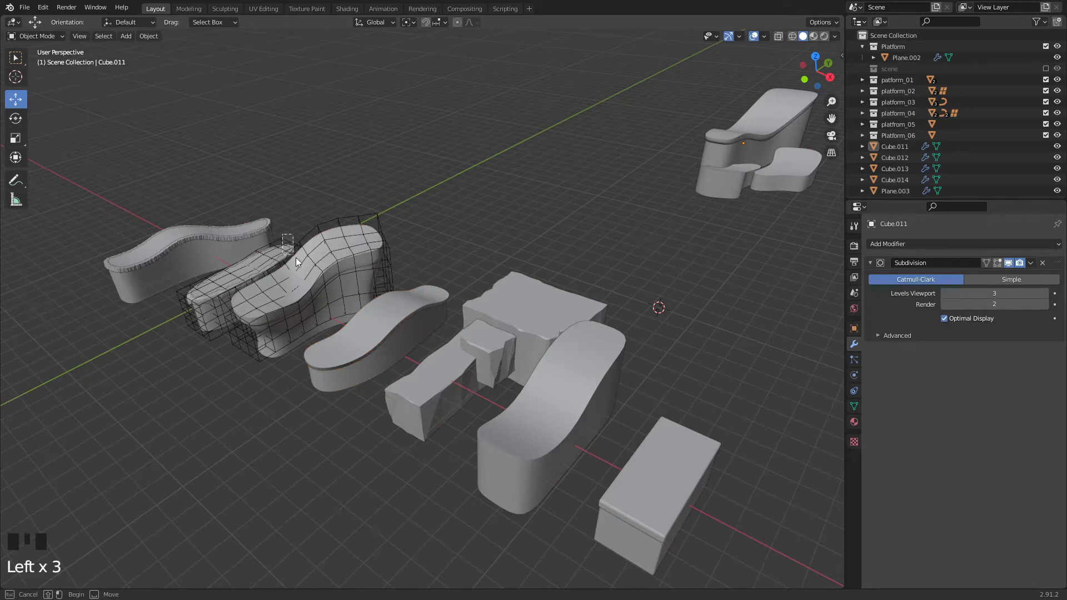
left_click(349, 238)
left_click_drag(352, 179, 384, 262)
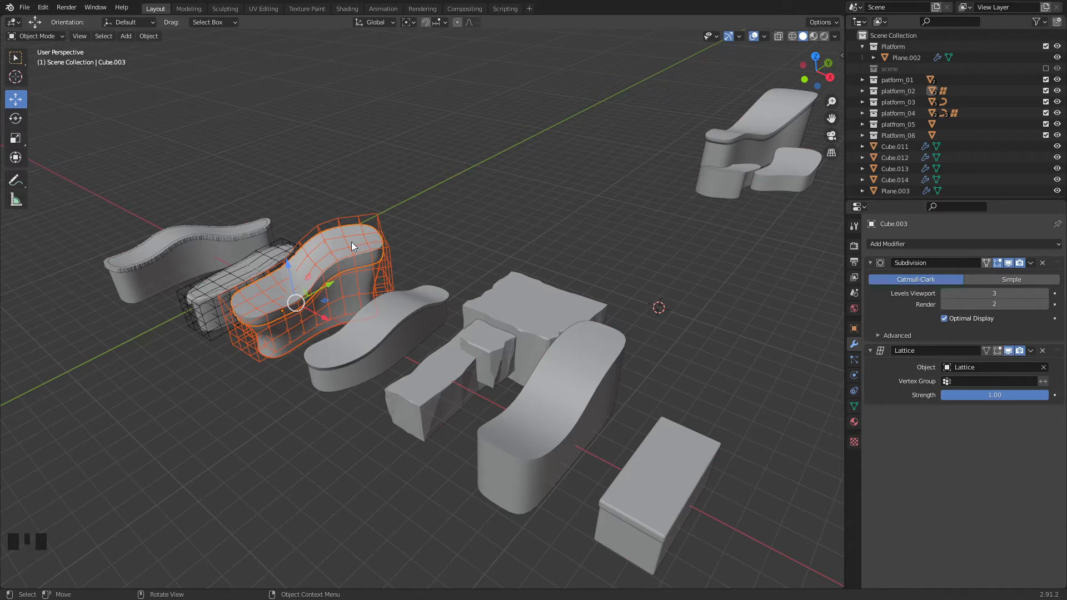
- In Top view, place the 3D cursor in the empty space beside the new platform group and add a cube there
left_click(634, 192)
scroll(613, 237, "up", 8)
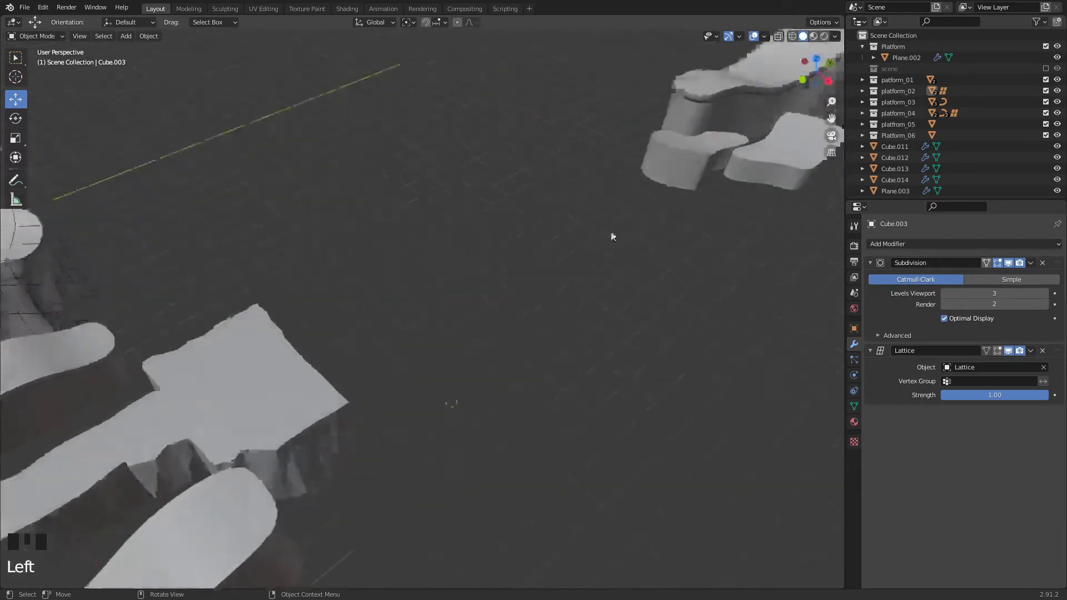
scroll(612, 238, "down", 7)
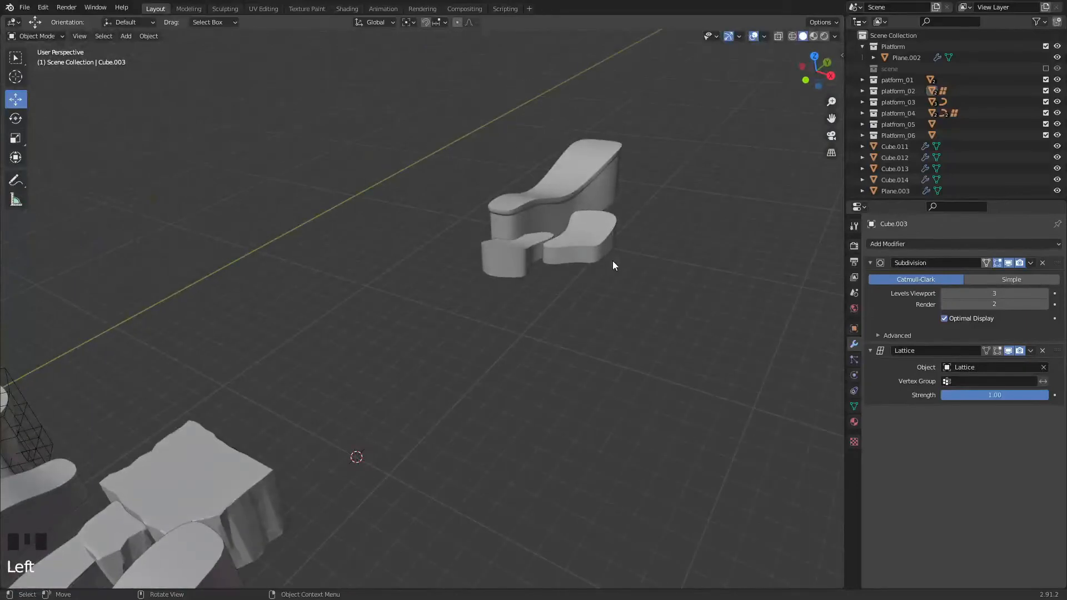
key("grave")
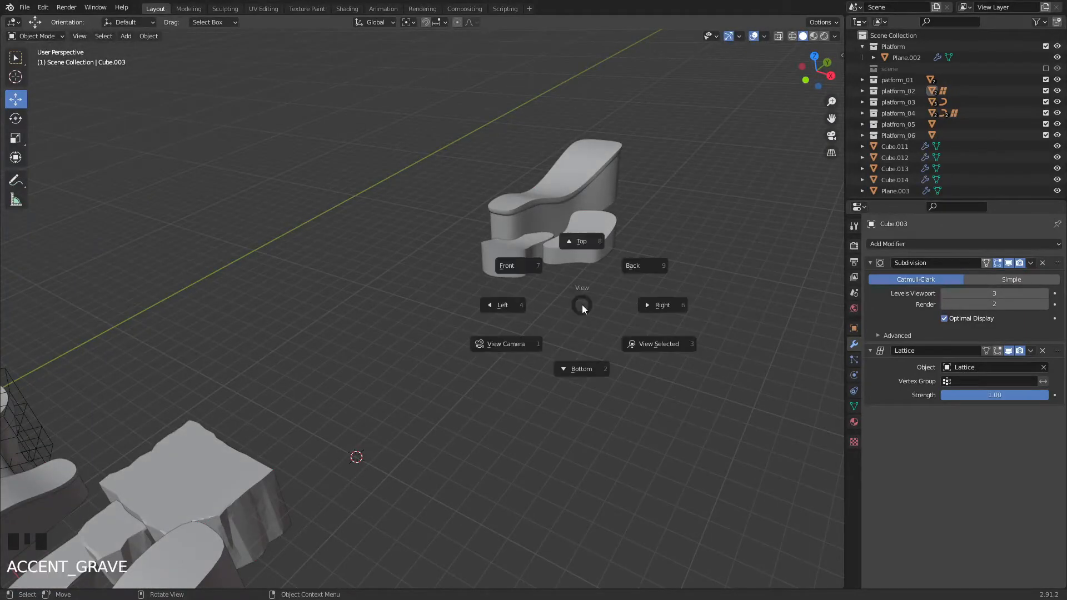
left_click(582, 242)
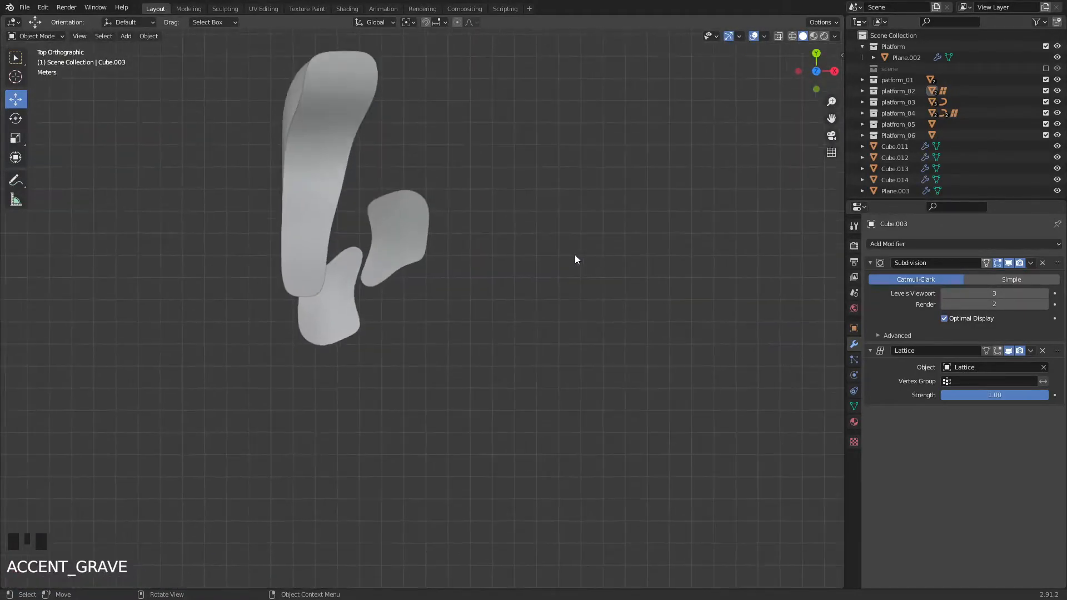
right_click(528, 240, "shift")
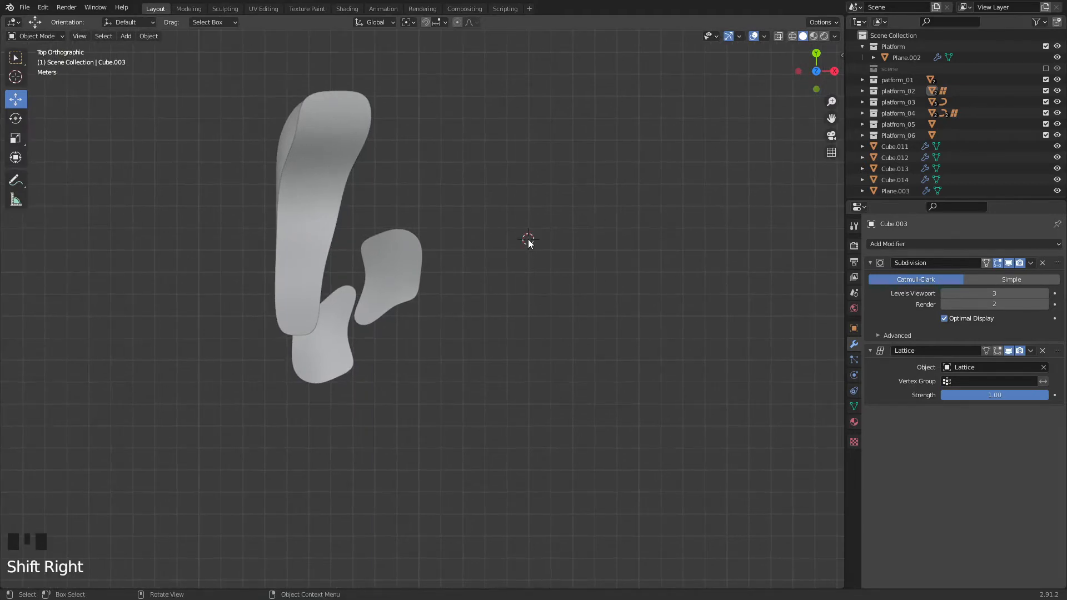
key("shift+a")
mouse_move(528, 239)
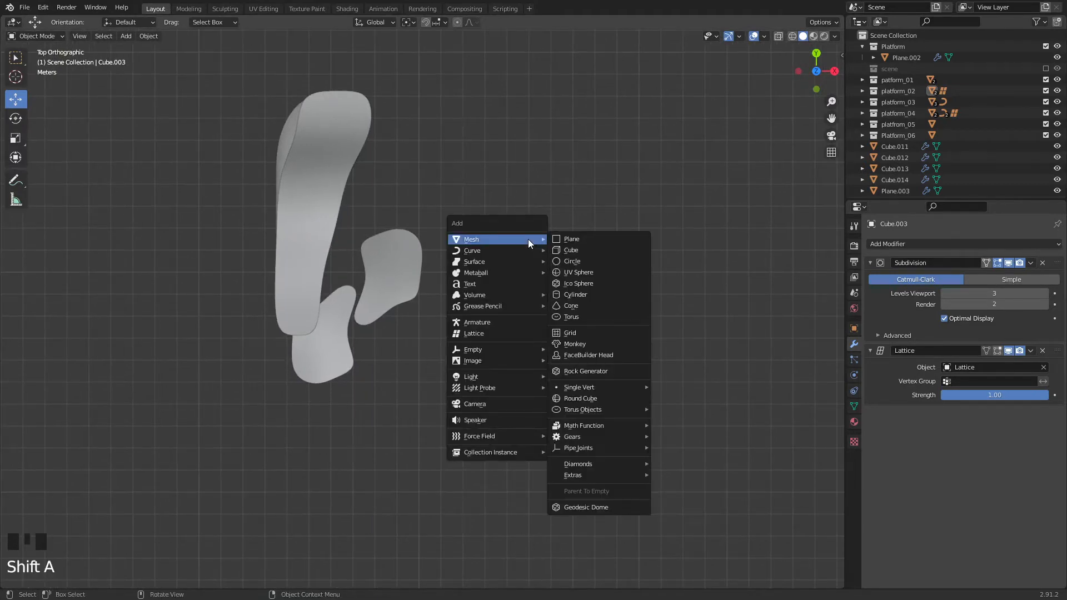
left_click(585, 247)
- Stretch the new cube along the global Y axis into a long block, apply its object transform, and enter Edit Mode
middle_click_drag(636, 326, 538, 298)
key("s")
key("y")
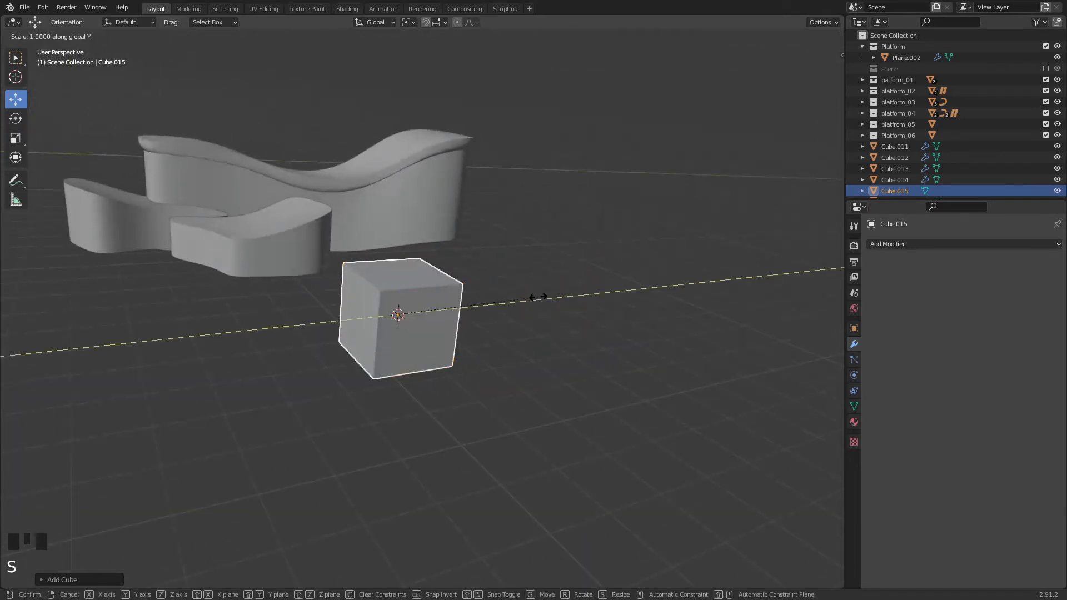
left_click(841, 224)
scroll(634, 324, "up", 3)
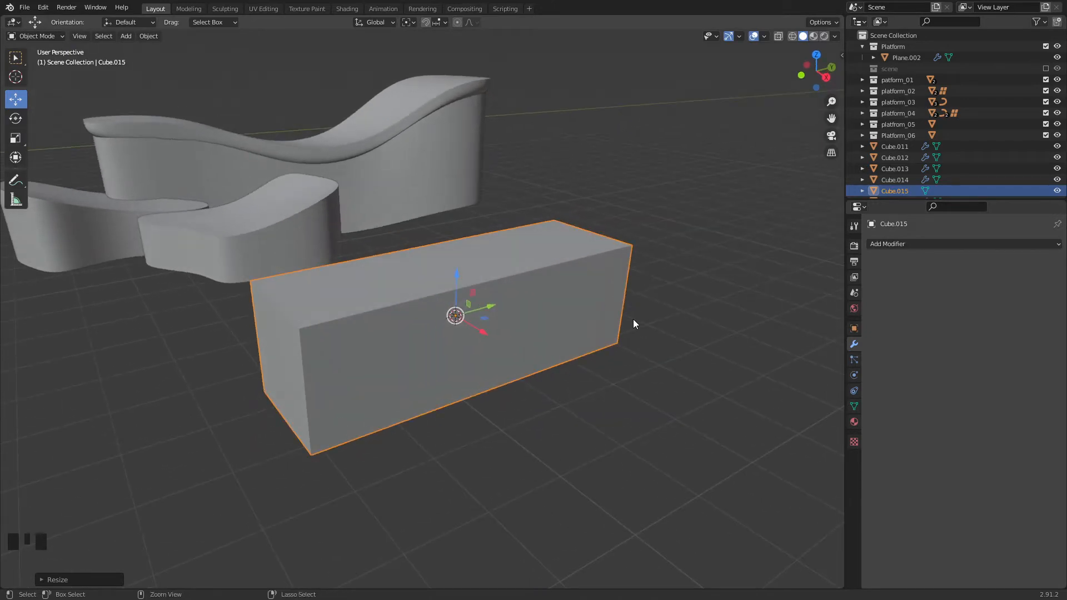
key("ctrl+a")
left_click(633, 319)
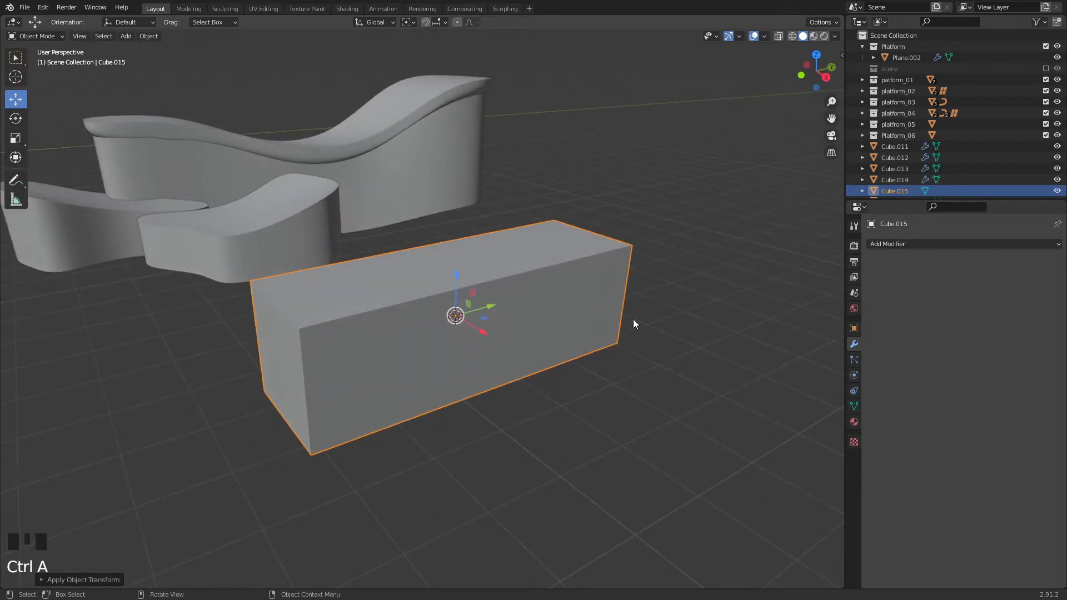
key("Tab")
left_click(418, 336)
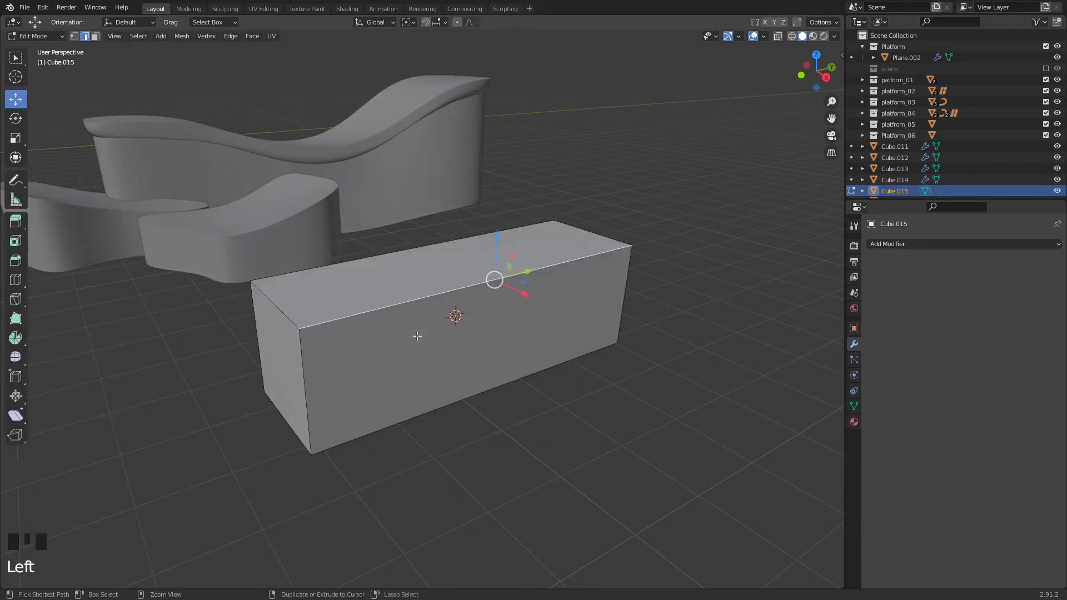
key("ctrl+r")
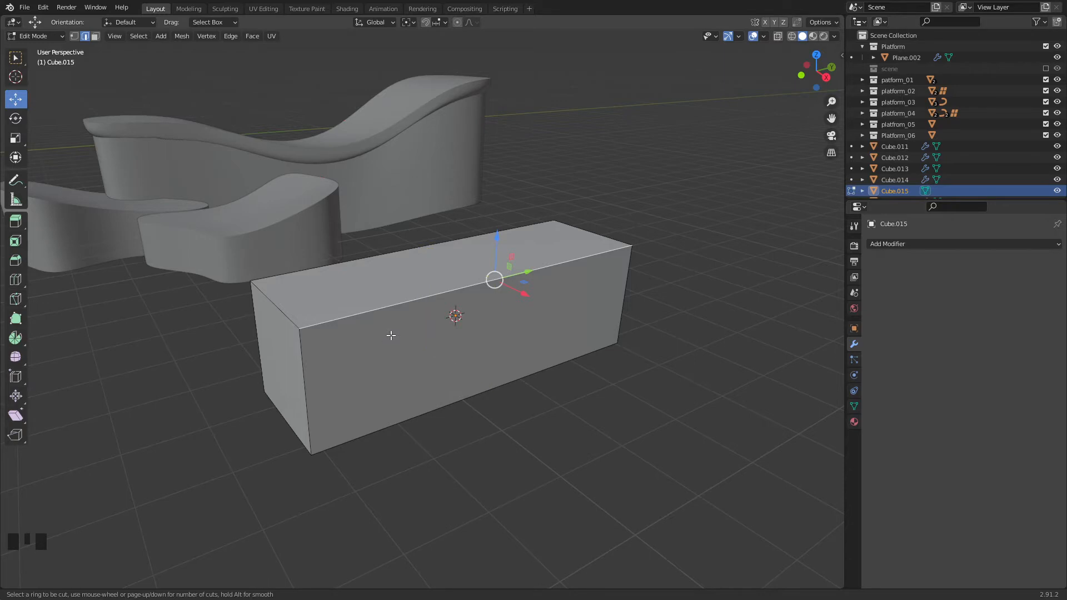
left_click(303, 358)
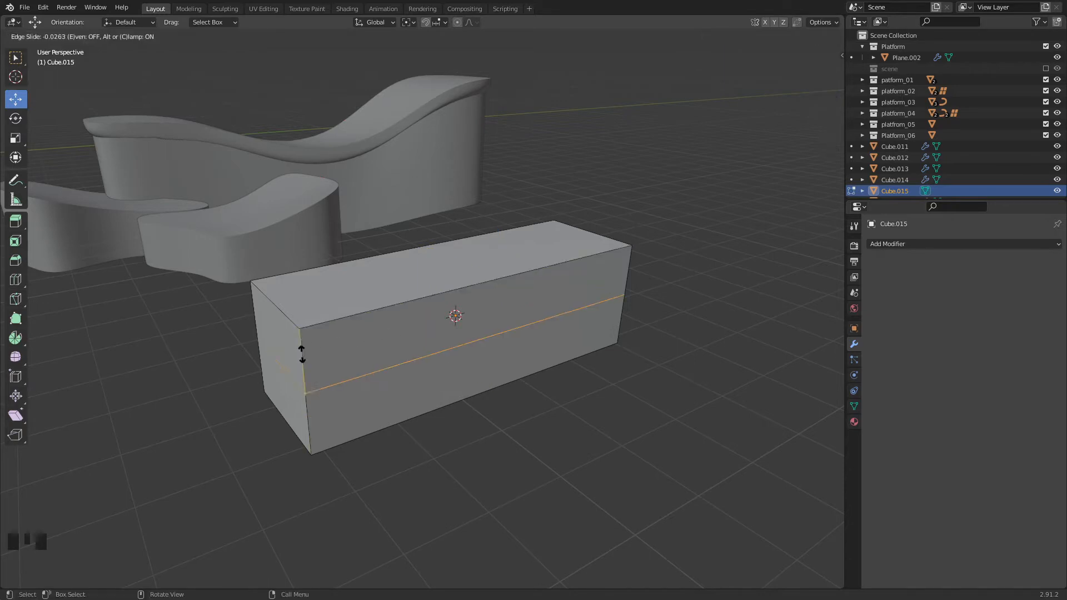
right_click(302, 314)
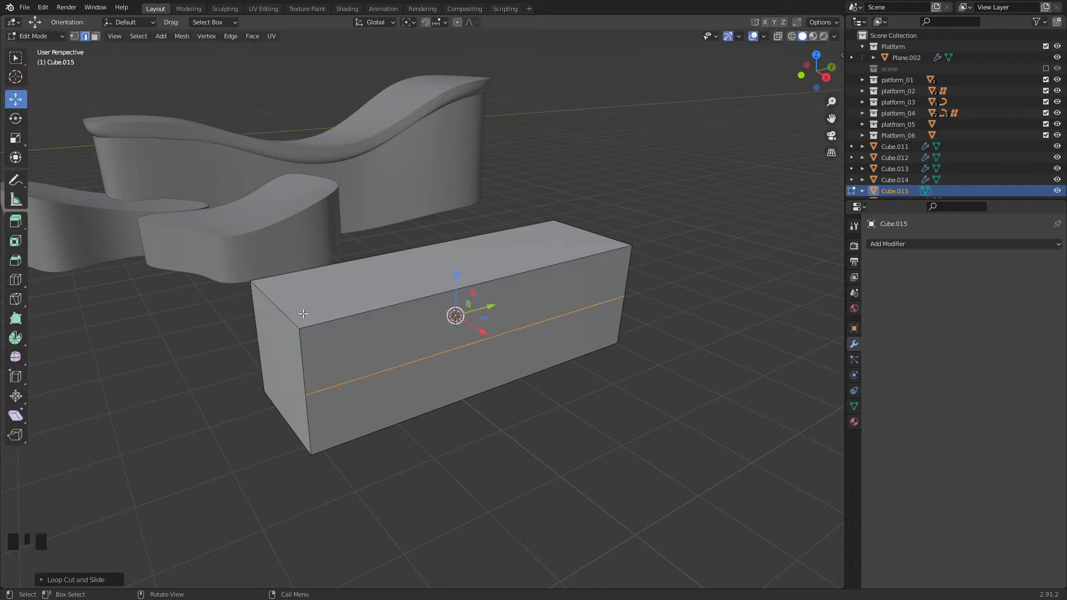
key("ctrl+z")
left_click(689, 285)
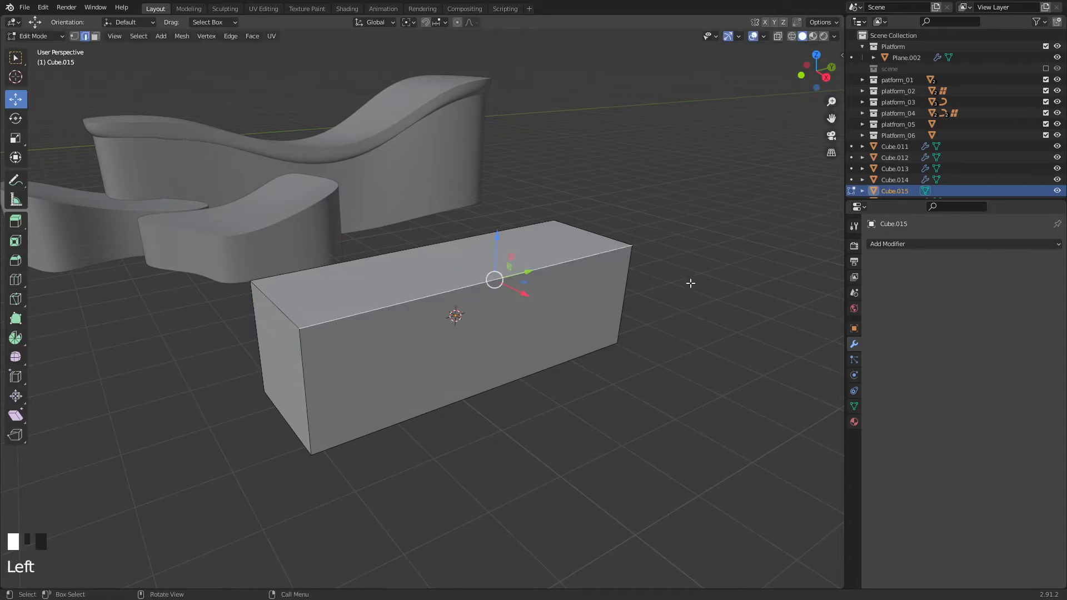
- Add a Subdivision Surface modifier to the block with viewport level 2
left_click(885, 245)
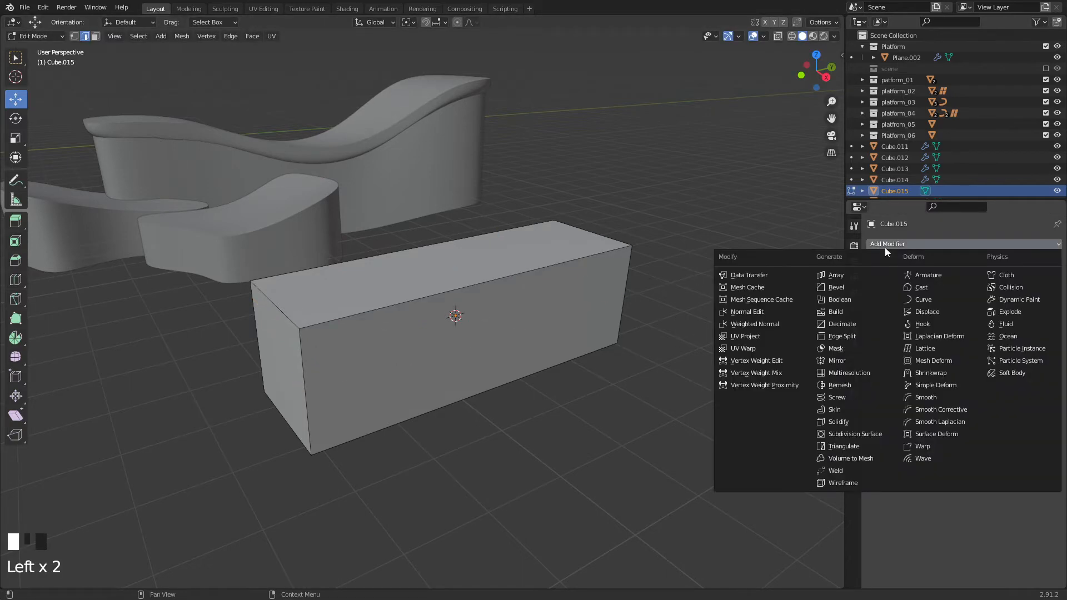
left_click(849, 434)
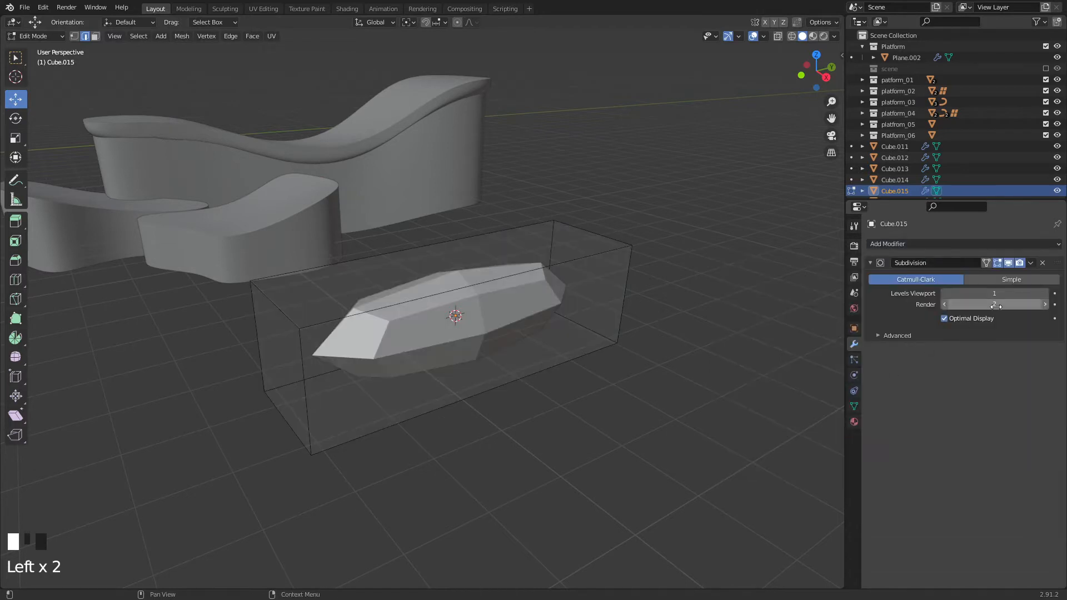
left_click(1038, 293)
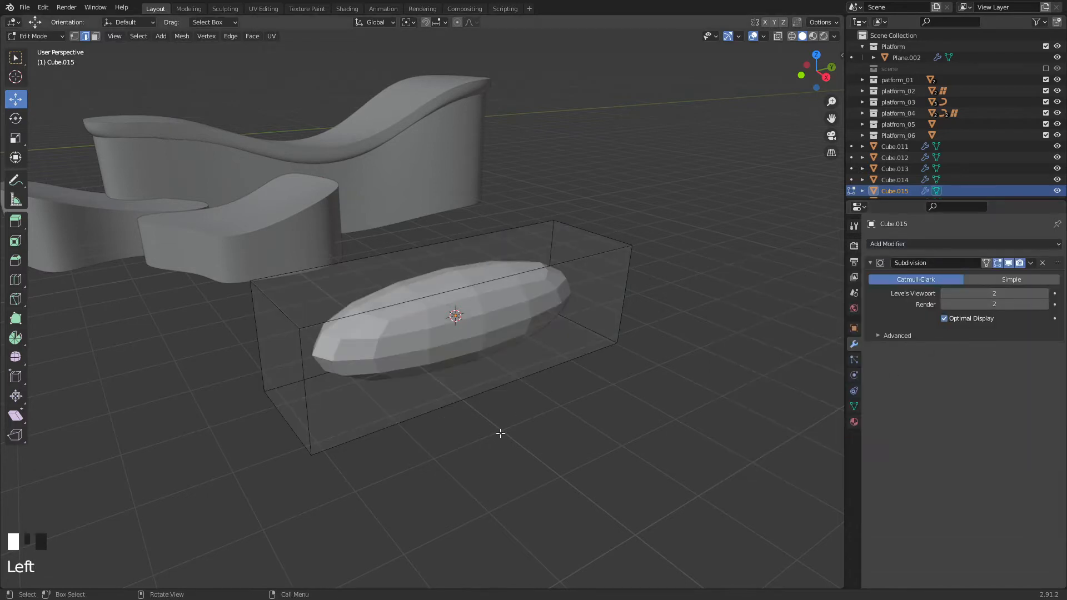
- Subdivide the whole block mesh once, then clear the selection
key("a")
right_click(403, 338)
left_click(397, 281)
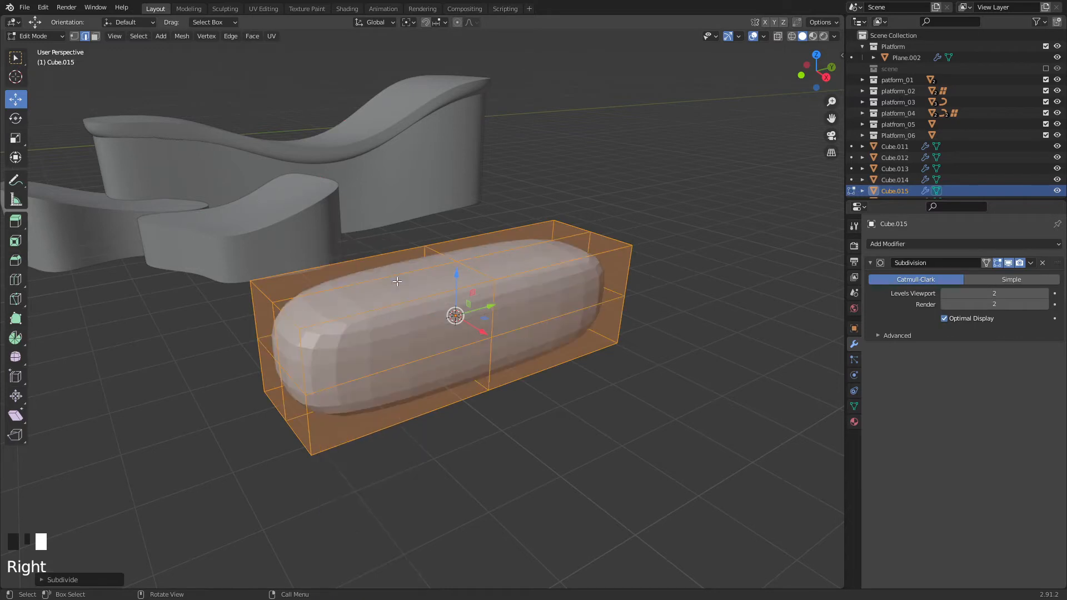
left_click(439, 531)
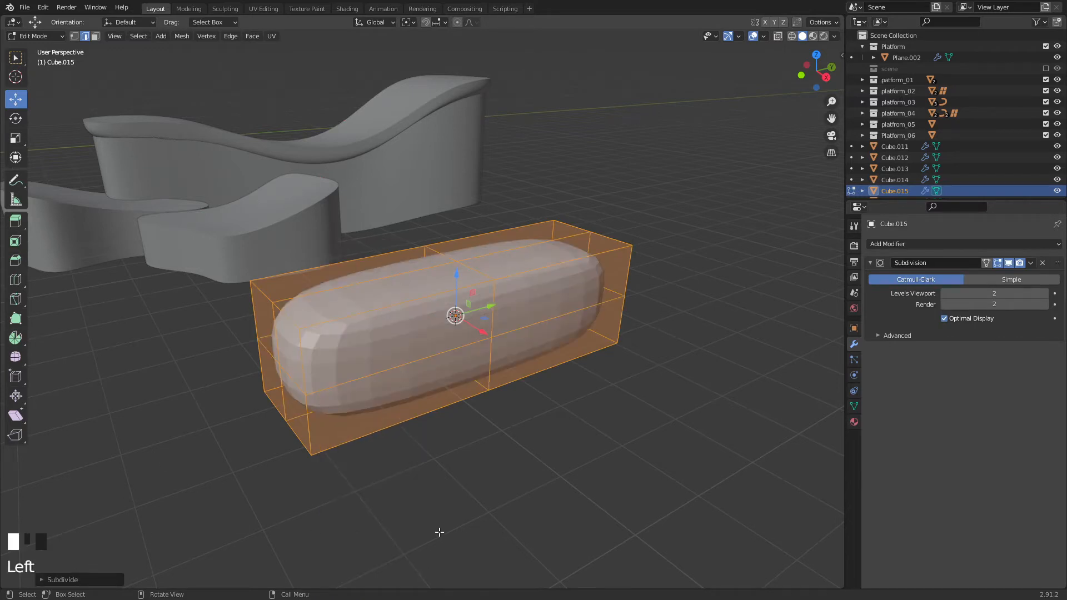
- Add two evenly spaced crosswise loop cuts to each lengthwise half of the block
key("ctrl+r")
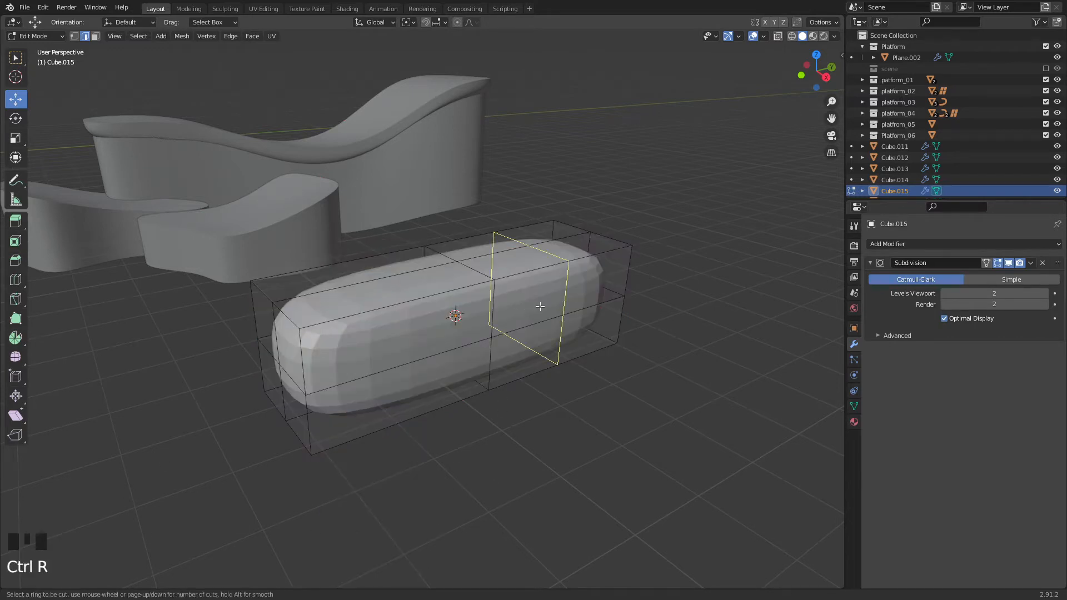
scroll(539, 306, "up", 1)
left_click(540, 306)
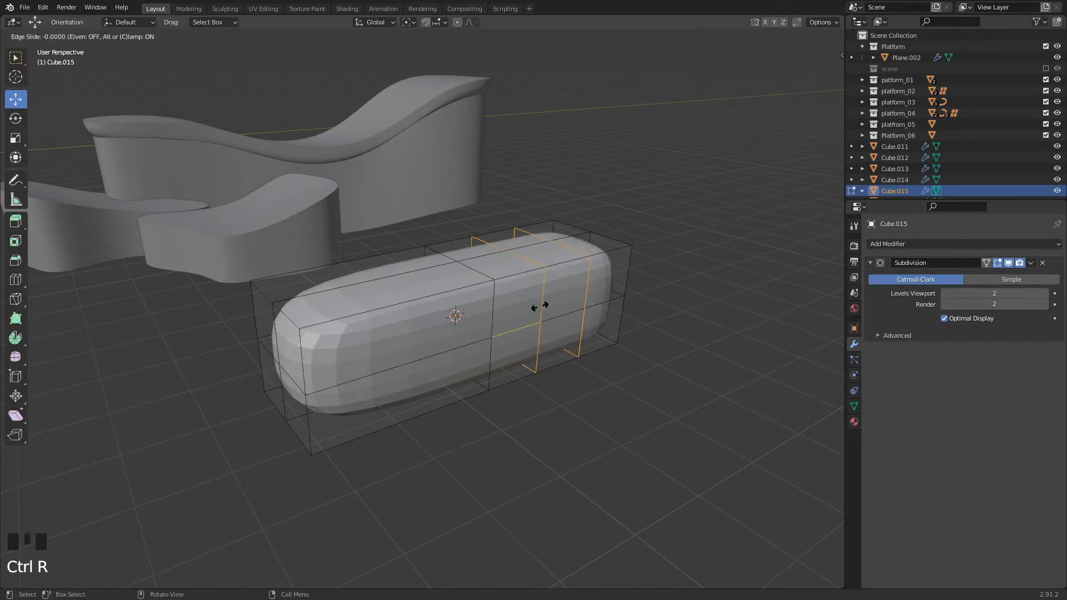
left_click(540, 306)
key("ctrl+r")
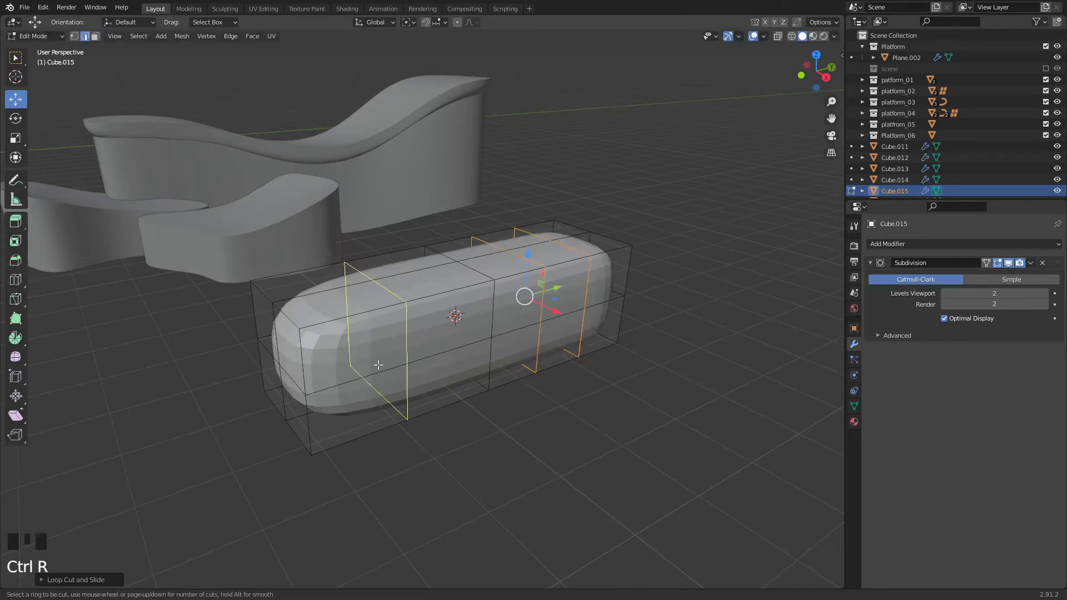
scroll(379, 364, "up", 1)
left_click(378, 365)
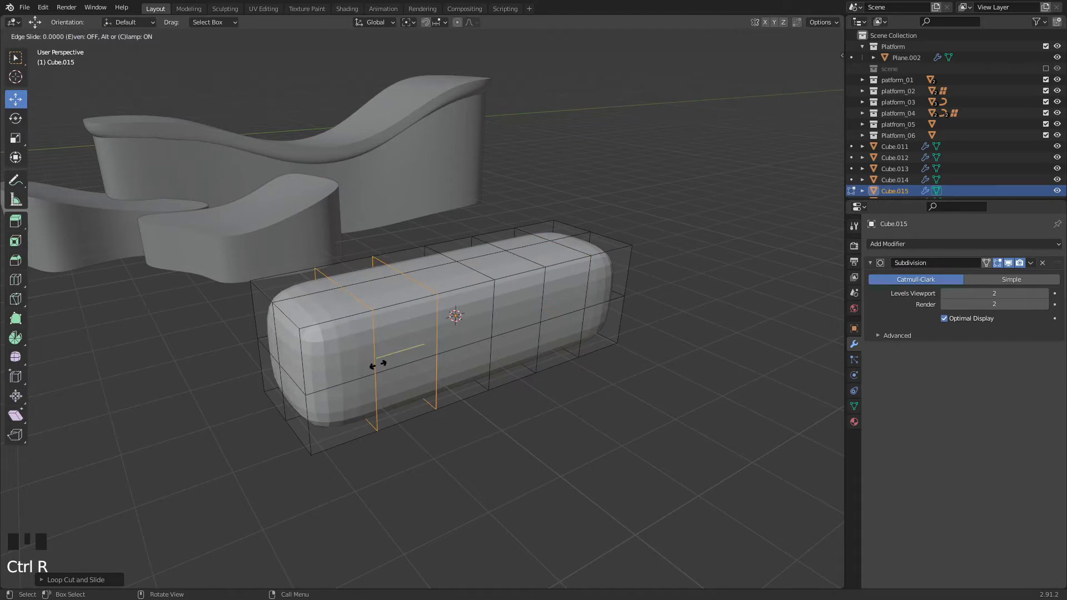
left_click(388, 390)
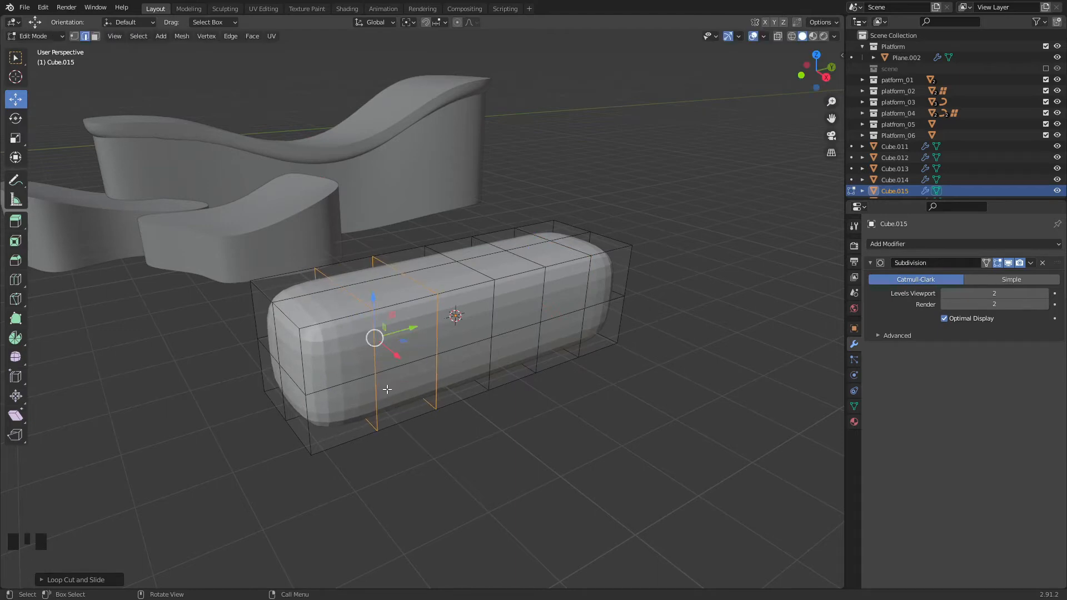
left_click(387, 389)
key("3")
middle_click_drag(475, 462, 411, 185)
left_click(413, 184)
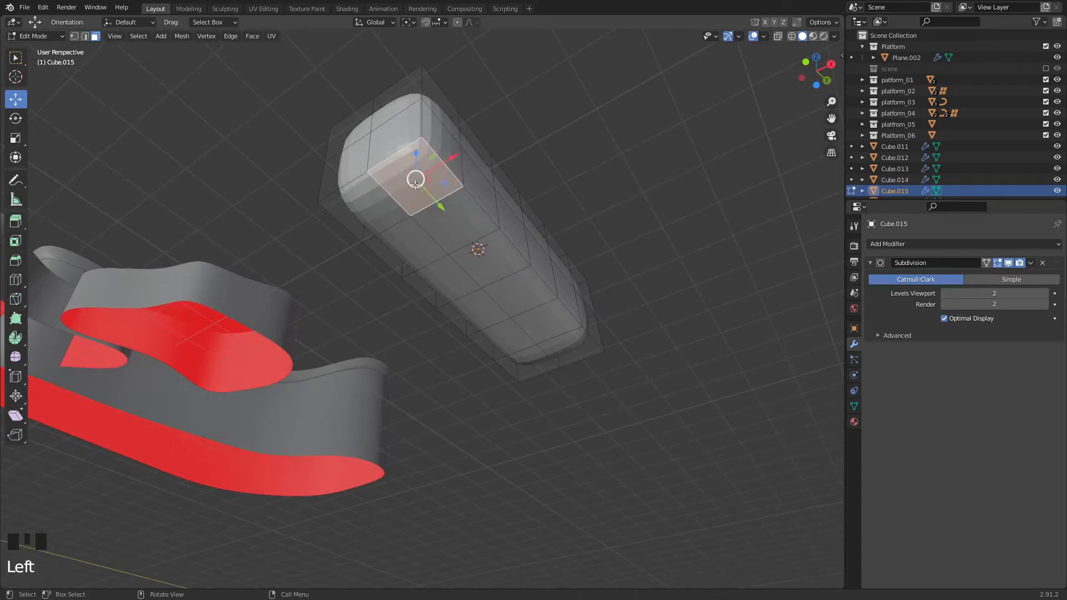
left_click(564, 349, "ctrl")
left_click(529, 359, "ctrl+shift")
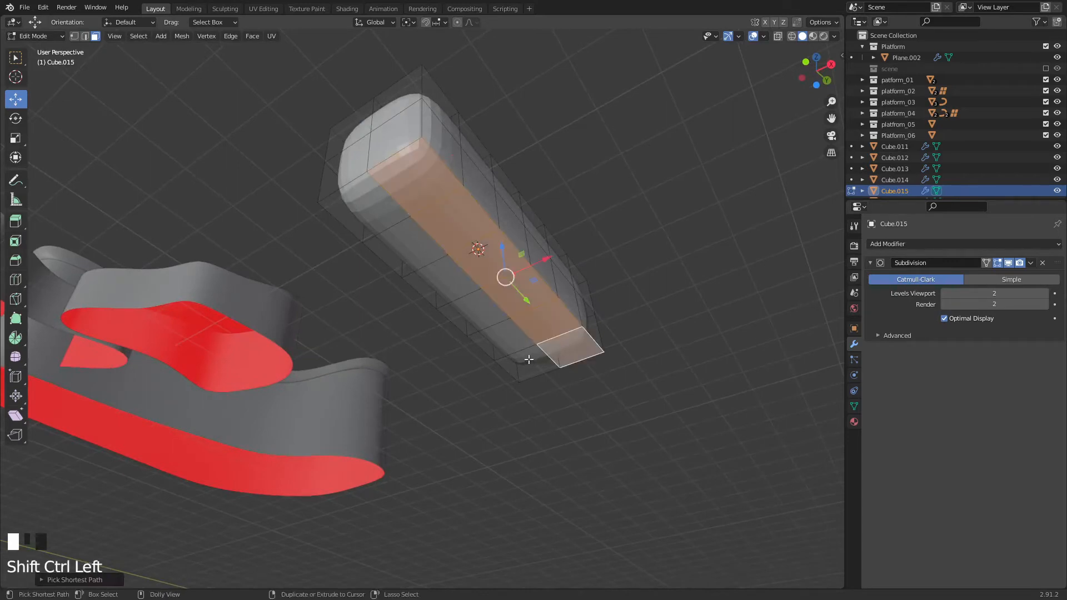
left_click(377, 201, "ctrl+shift")
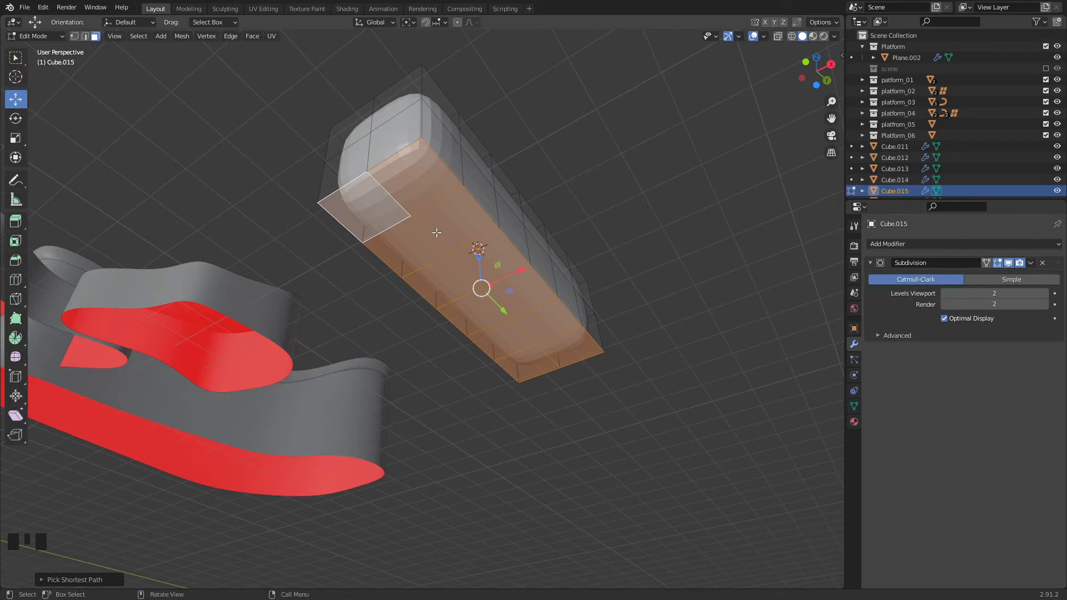
middle_click_drag(255, 371, 389, 237)
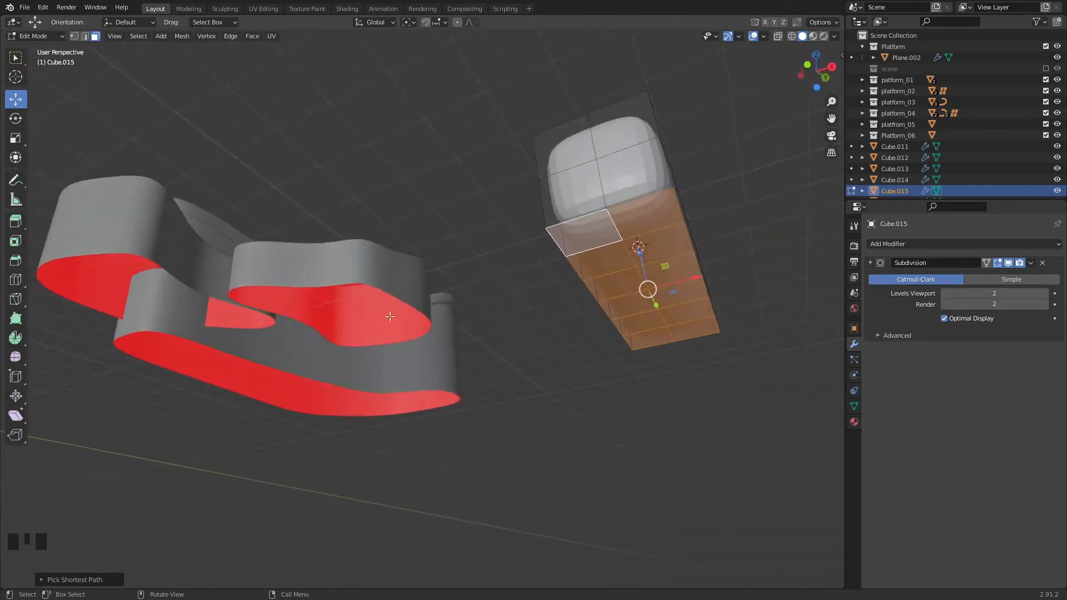
middle_click_drag(383, 303, 474, 421)
left_click(474, 421)
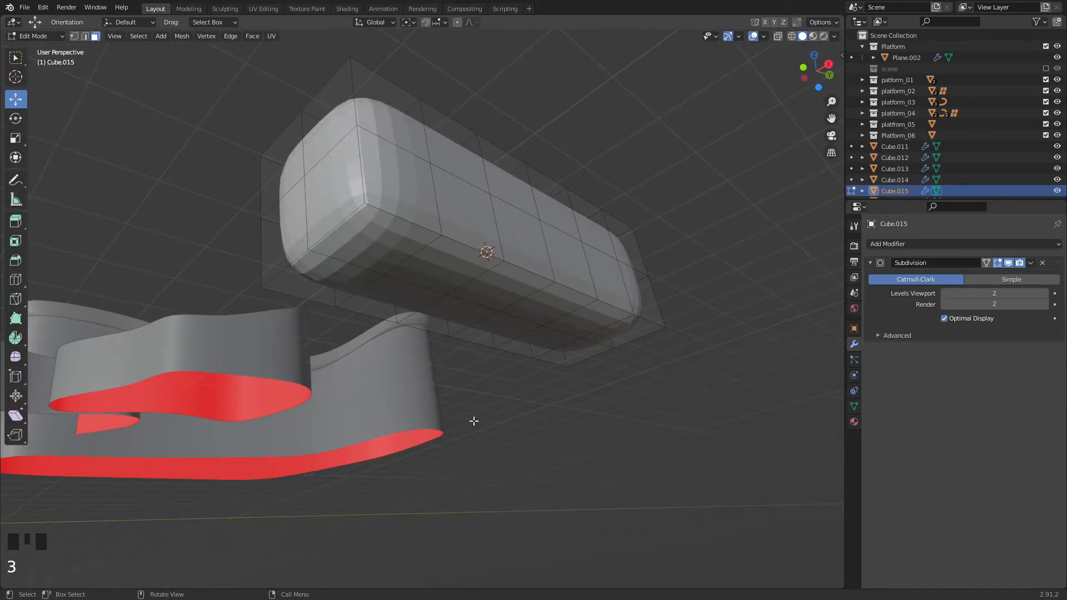
- Crease all four border edge loops around the block's underside with a value of 1
key("2")
left_click(417, 228, "alt")
left_click(384, 321, "alt+shift")
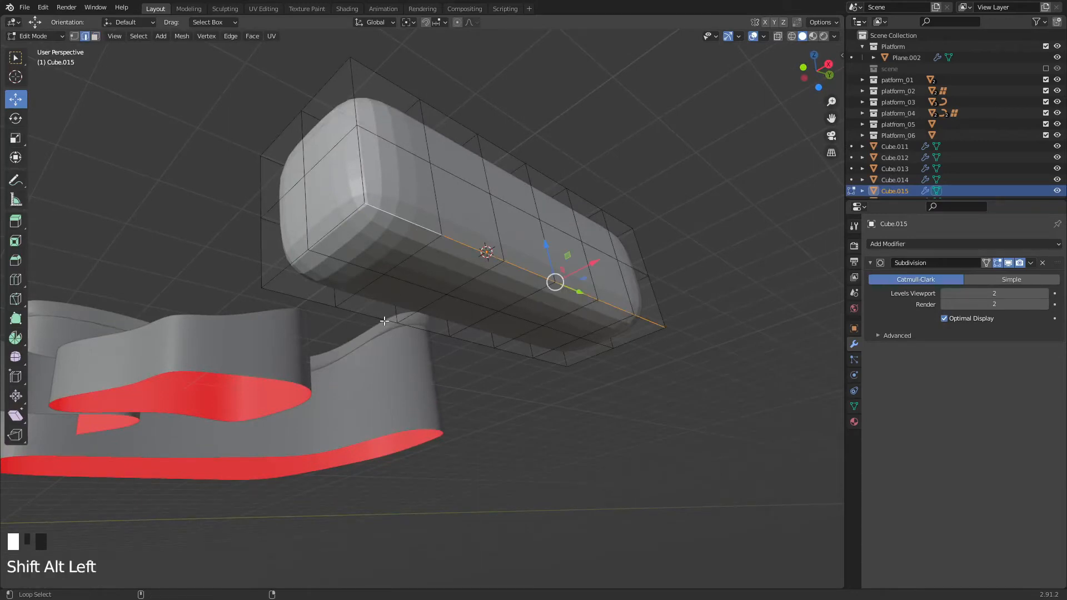
left_click(445, 294, "alt+shift")
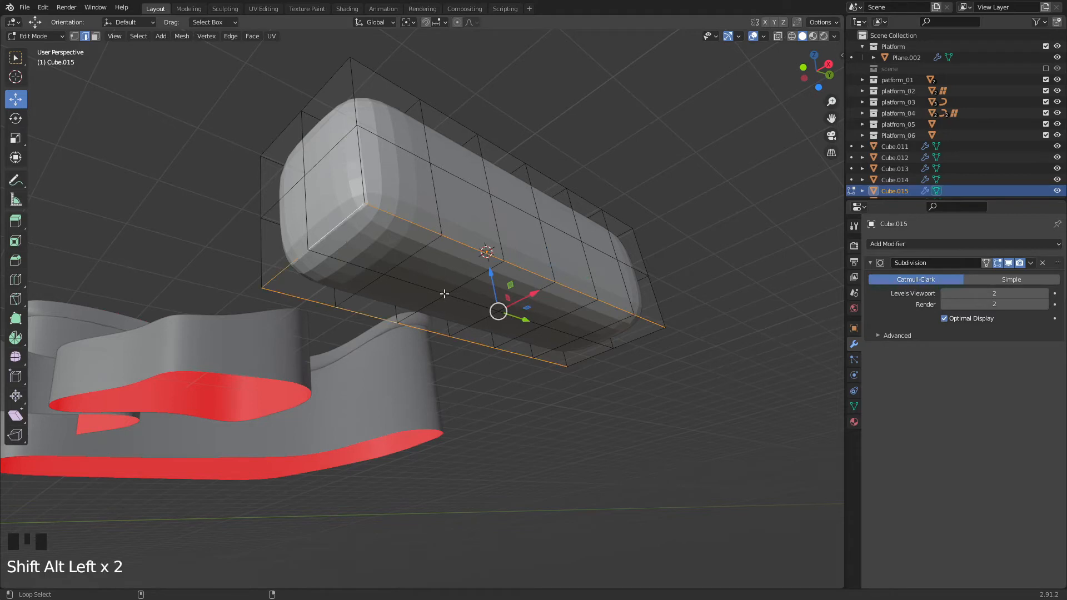
left_click(614, 346, "alt+shift")
key("shift+e")
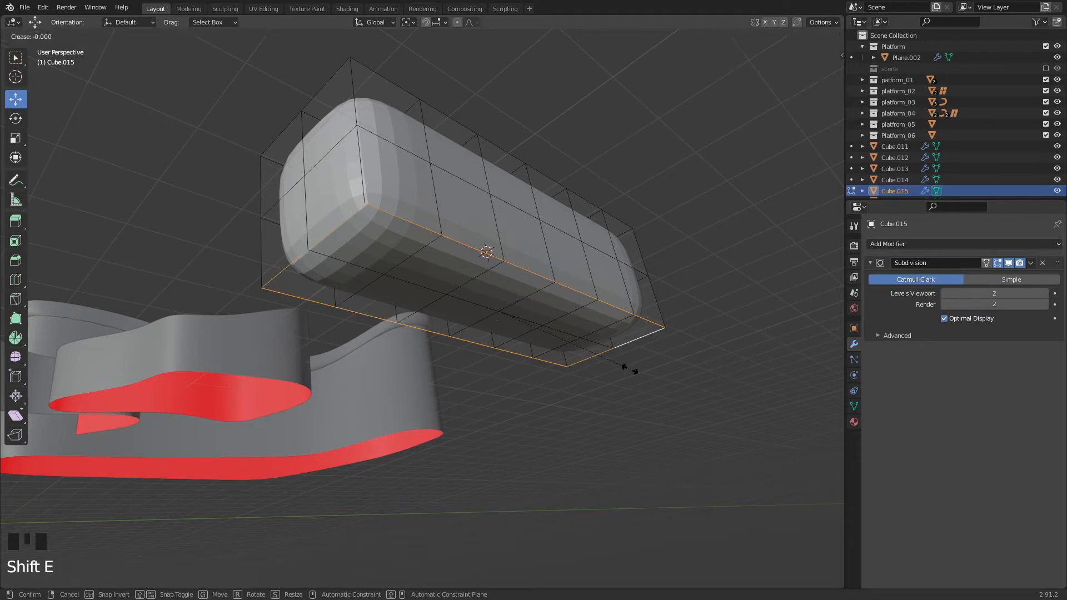
type("1")
key("Return")
- Crease all border edges around the block's upper face with a value of 1, and clear the selection
middle_click_drag(630, 369, 382, 332)
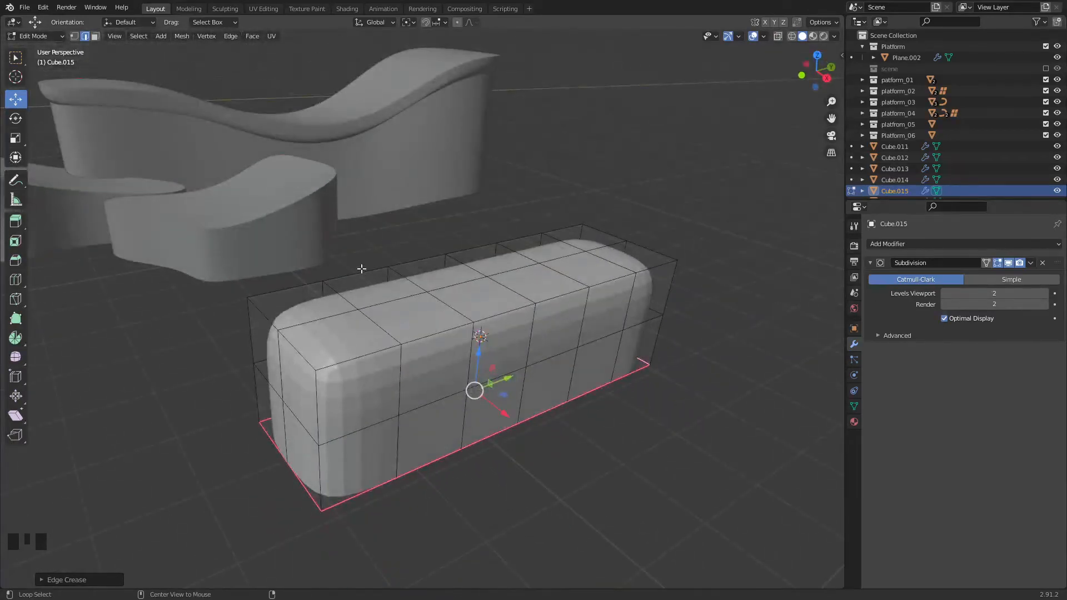
left_click(362, 272, "alt")
left_click(422, 333, "alt+shift")
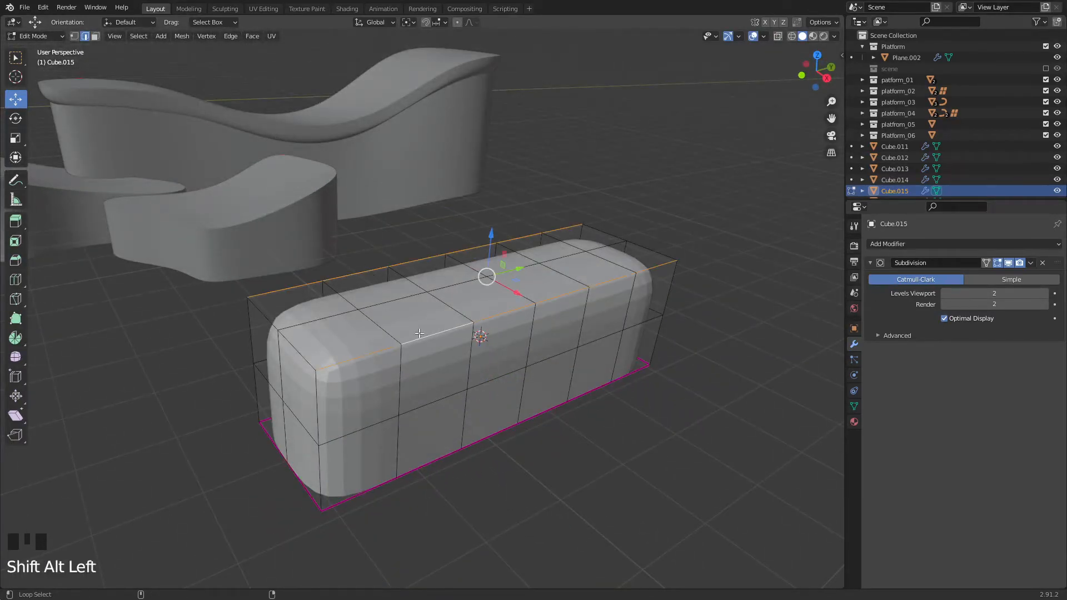
left_click(293, 346, "alt+shift")
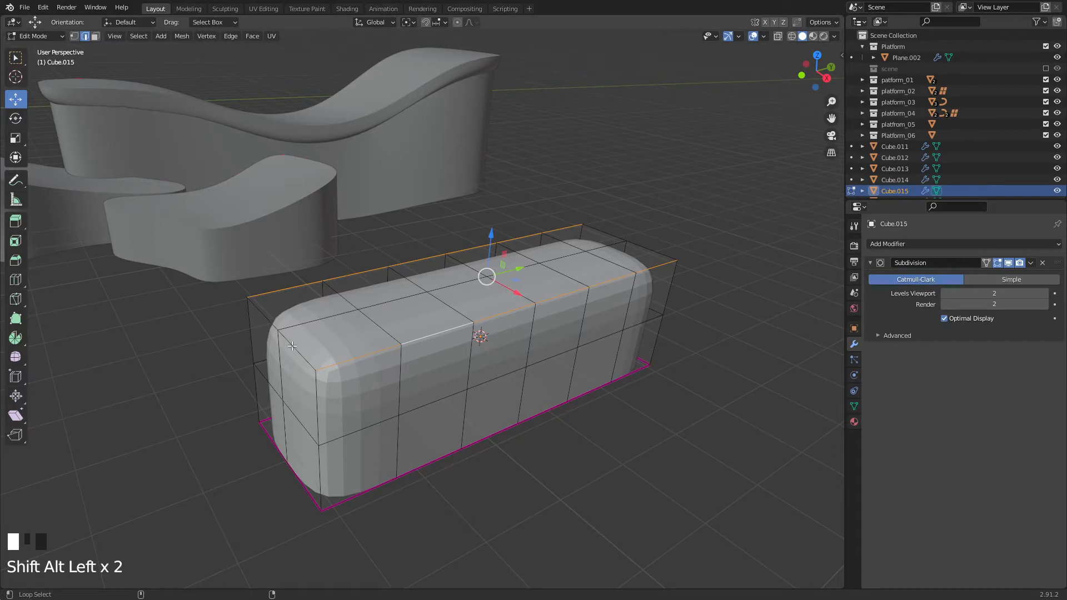
left_click(636, 244, "alt+shift")
key("shift+e")
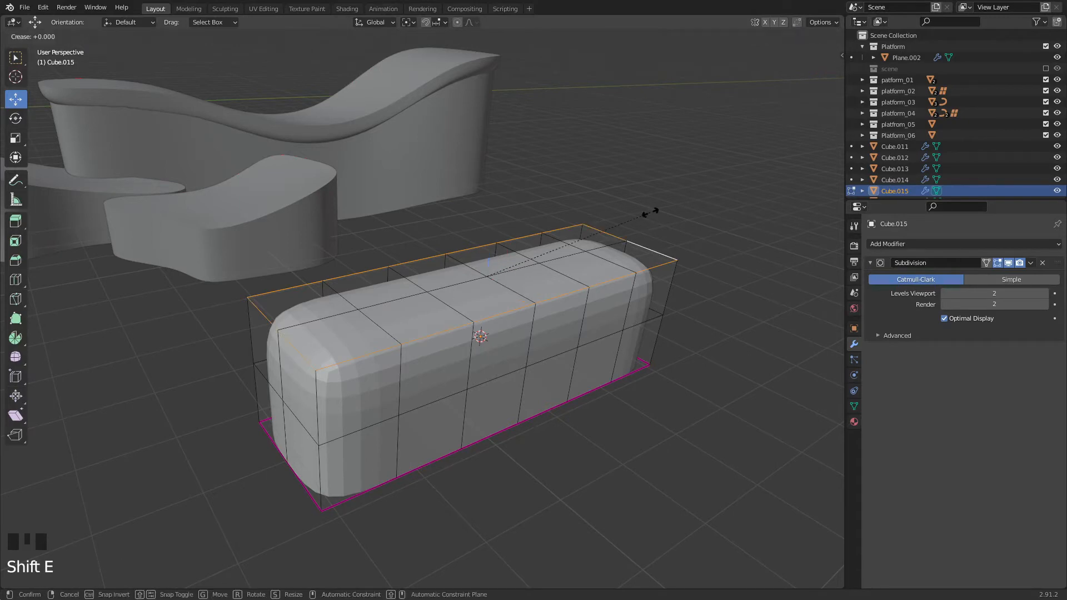
type("1")
key("Return")
left_click(672, 422)
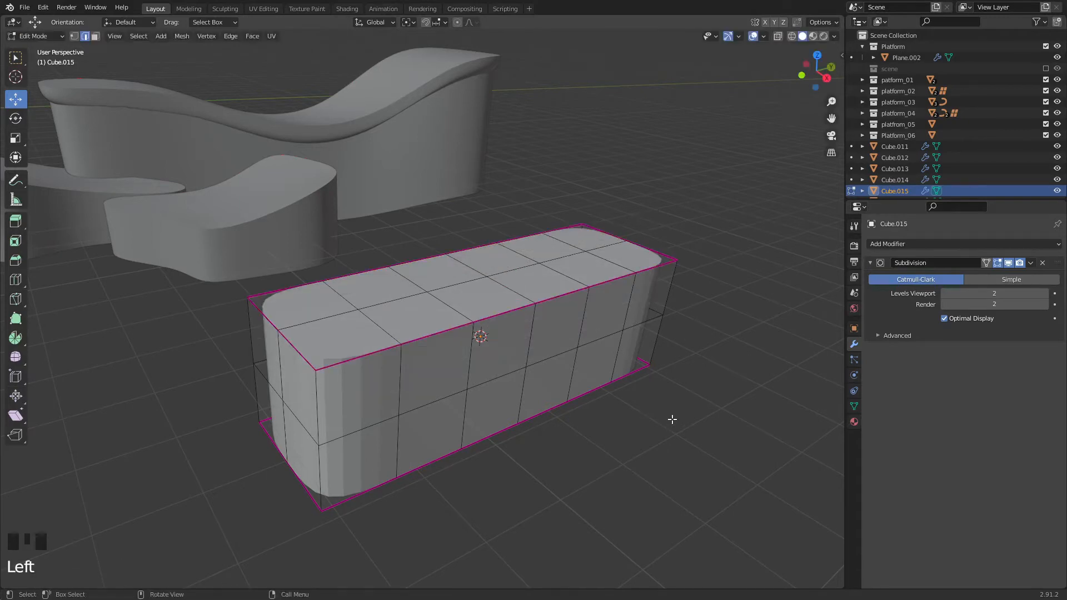
- Return to Object Mode, shade the block smooth, and enable Auto Smooth at 30°
key("Tab")
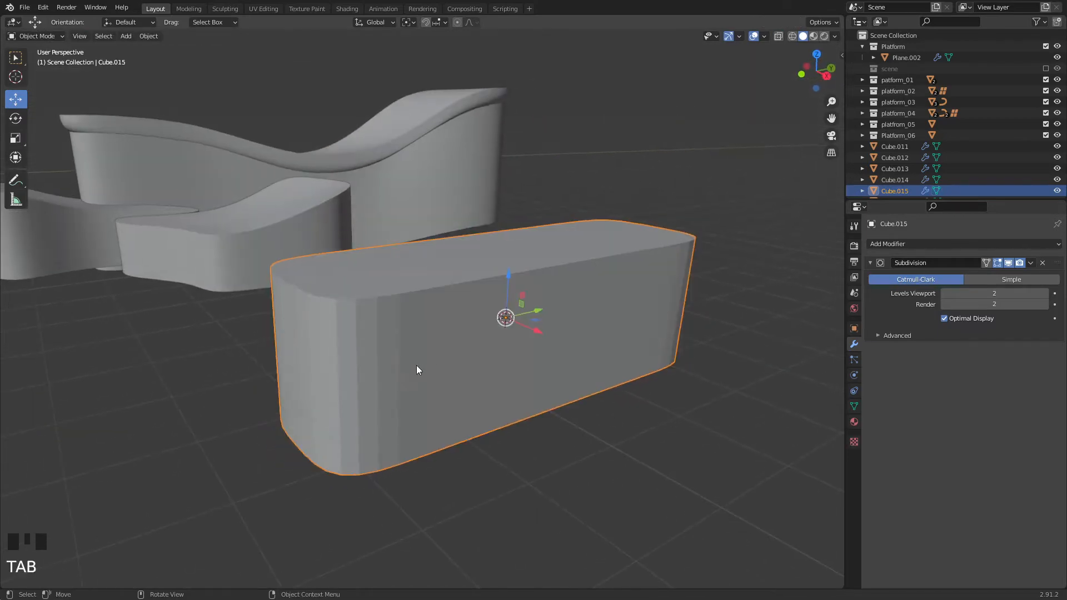
right_click(427, 353)
right_click(427, 355)
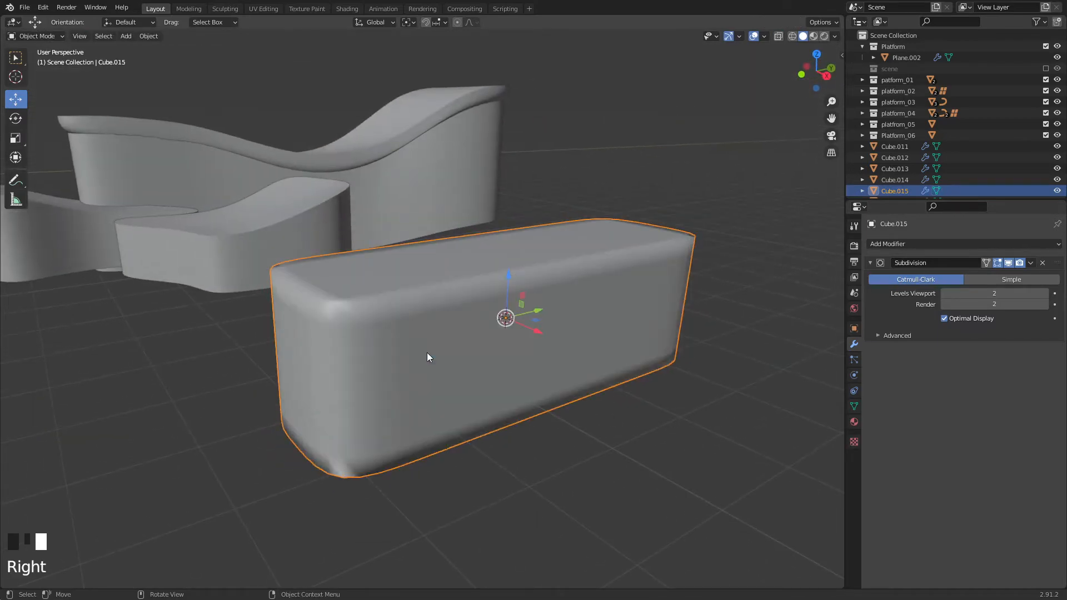
left_click(855, 406)
left_click(944, 451)
left_click(657, 392)
- Try to raise the four middle faces on the block's underside along Z with proportional editing
middle_click_drag(657, 391, 361, 206)
middle_click_drag(567, 290, 488, 433)
key("Tab")
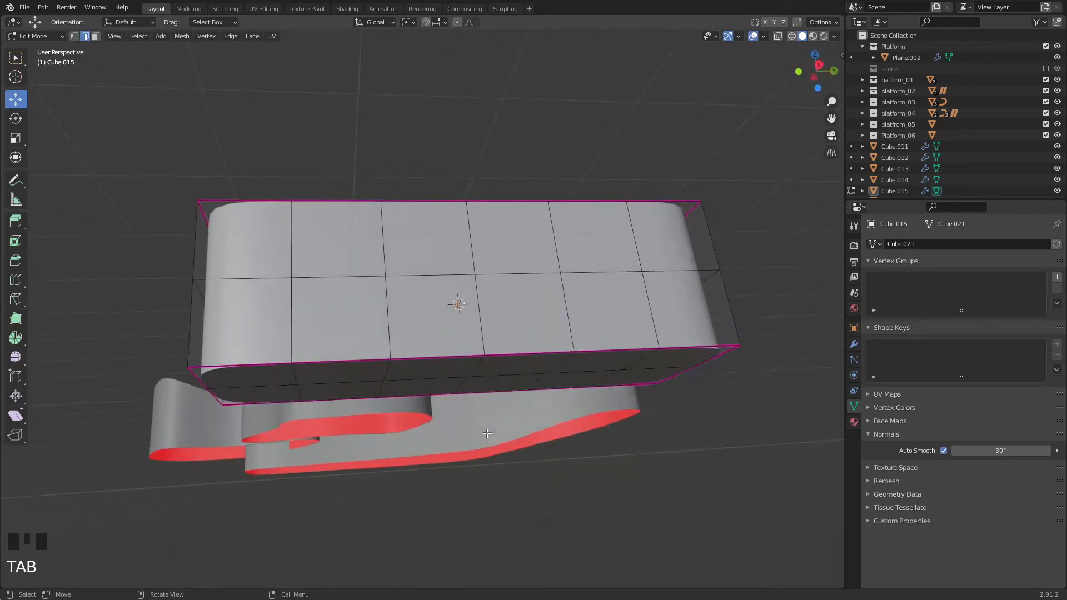
key("3")
left_click(457, 383, "shift")
left_click(457, 384, "shift")
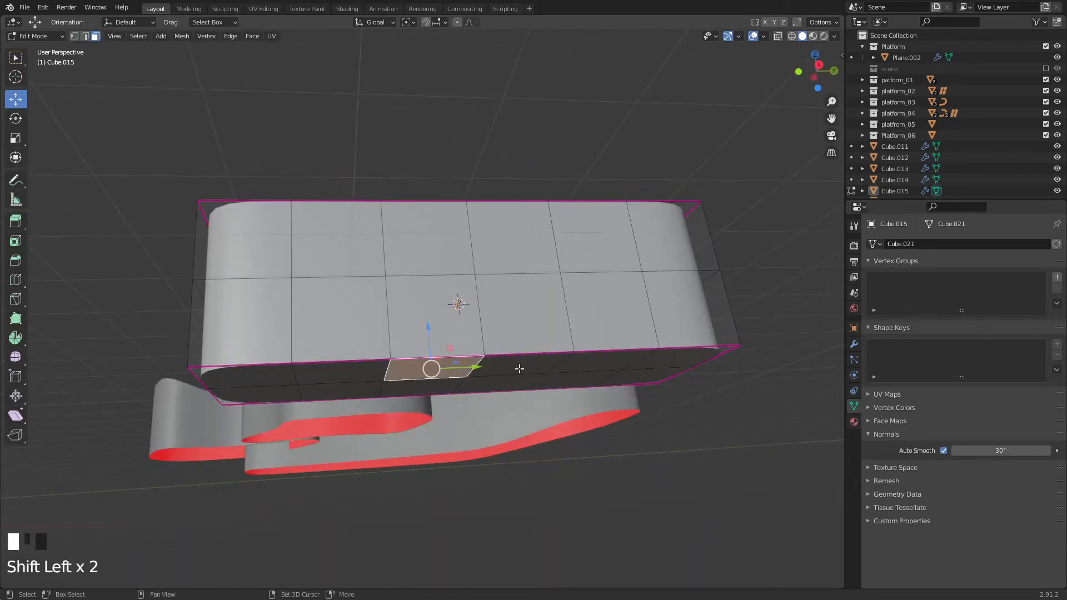
left_click(487, 389, "shift")
left_click(487, 389, "shift")
left_click(488, 389, "shift")
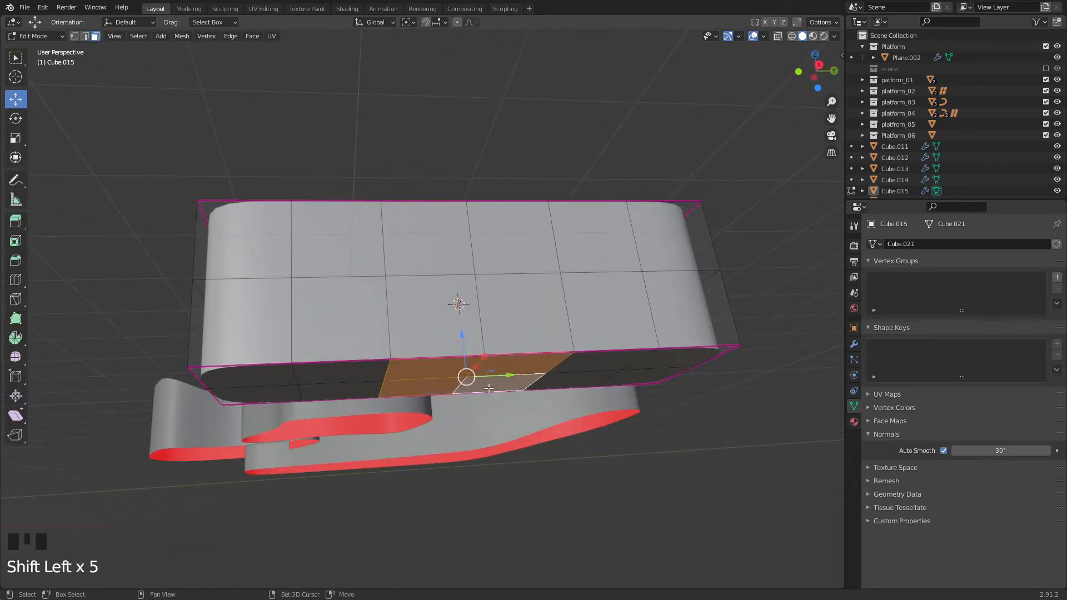
left_click(458, 22)
left_click_drag(462, 346, 457, 254)
scroll(459, 298, "up", 8)
scroll(457, 253, "down", 3)
left_click(707, 394)
middle_click_drag(711, 402, 613, 456)
- Undo the move of the underside faces and clear the face selection
key("ctrl+z")
key("ctrl+z")
left_click(612, 455)
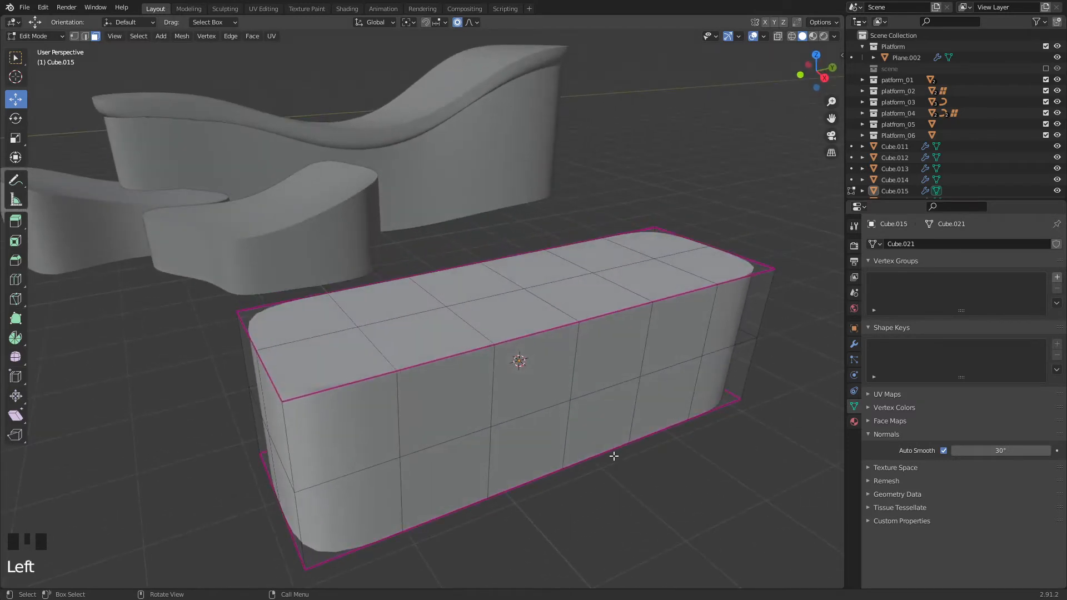
- Duplicate all of the block's upper faces in place and separate the copy into its own object
key("3")
left_click(316, 328)
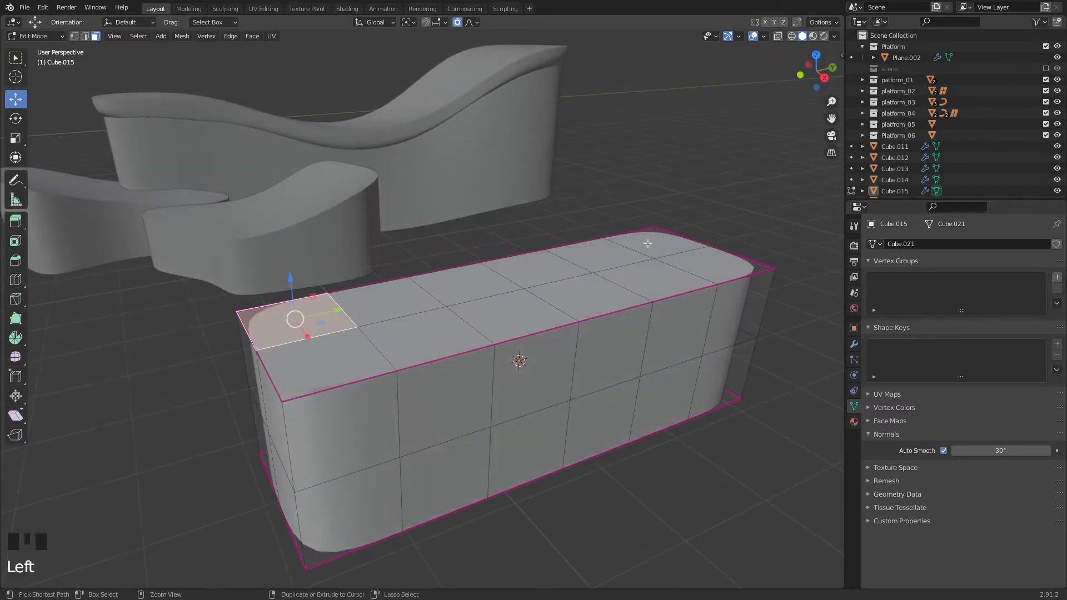
left_click(627, 257, "ctrl")
left_click(662, 255, "ctrl+shift")
left_click(352, 353, "ctrl+shift")
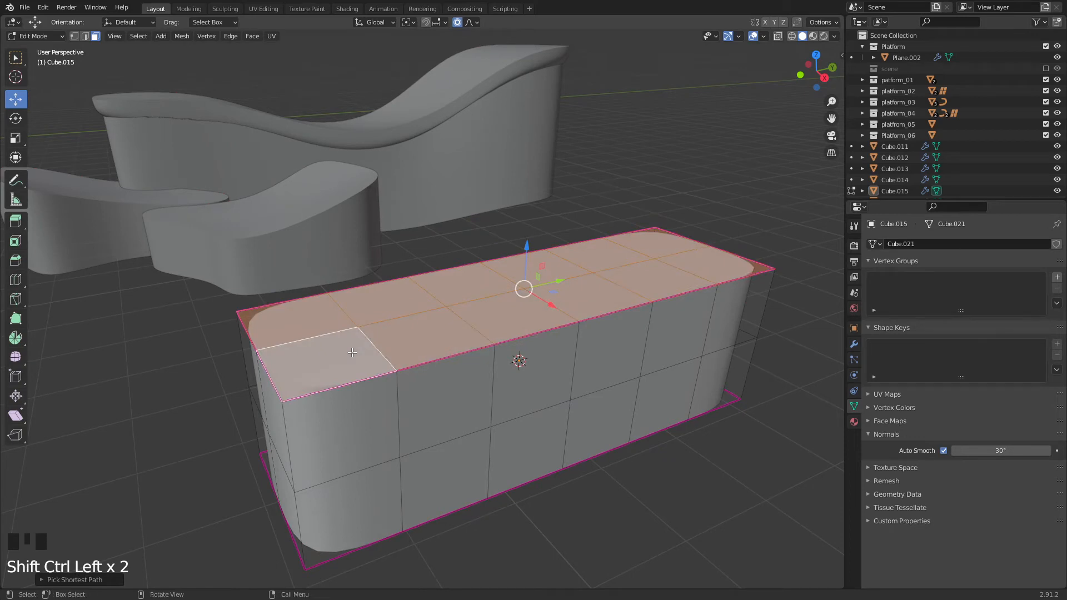
key("shift+d")
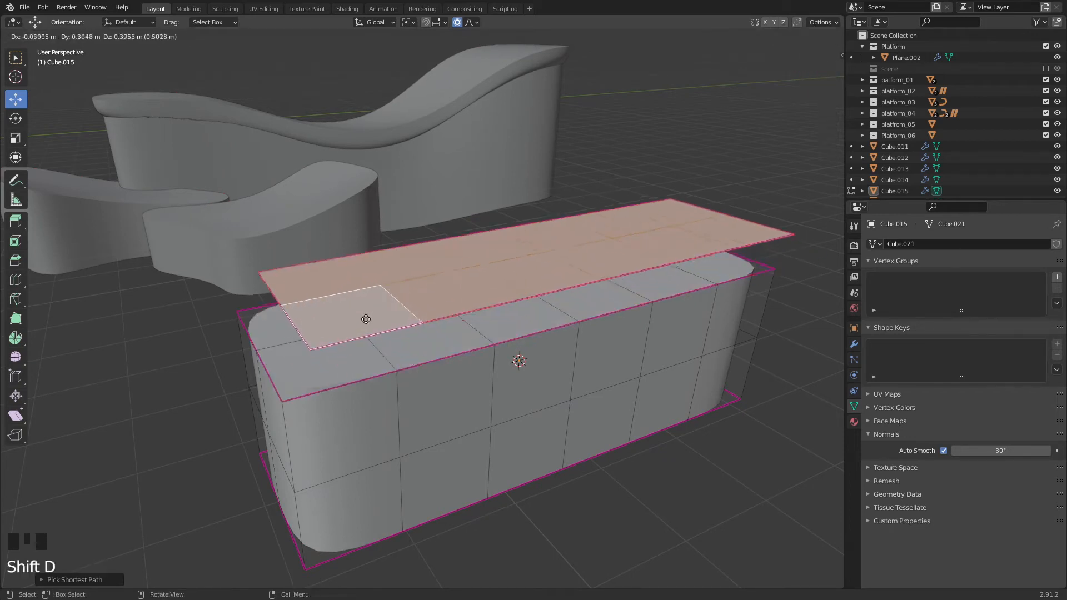
right_click(371, 325)
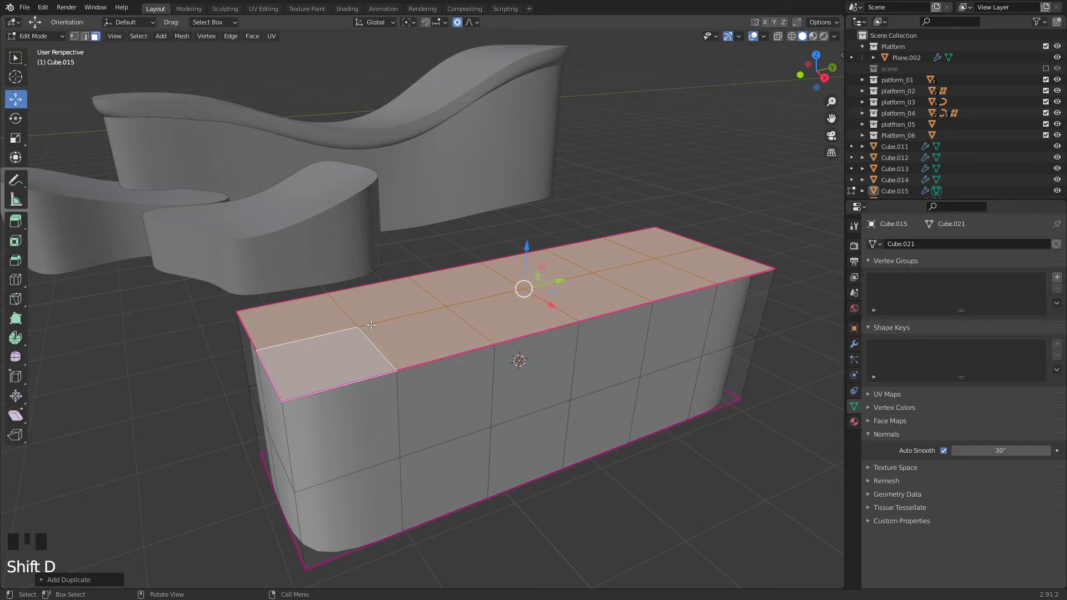
key("q")
left_click(371, 325)
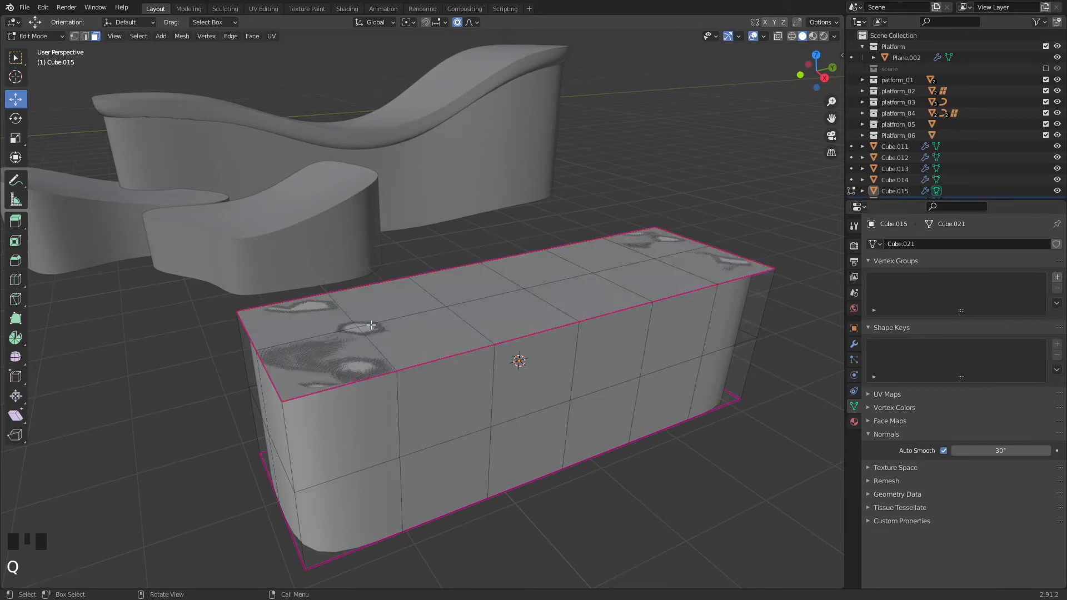
- Extrude all border edges of the separated top sheet downward about 0.37 m along Z
key("Tab")
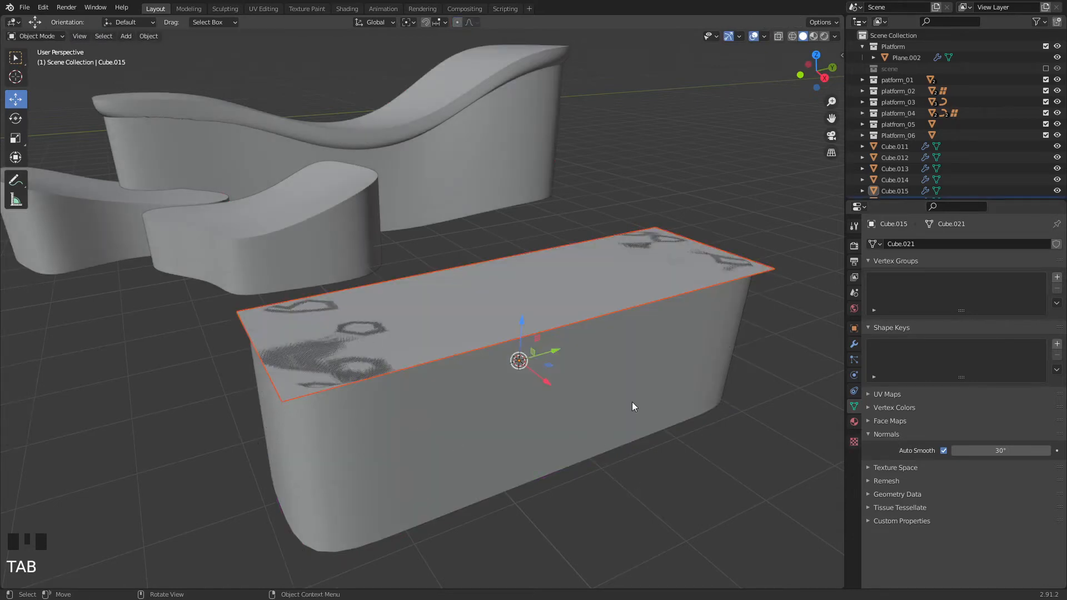
left_click(565, 286)
key("Tab")
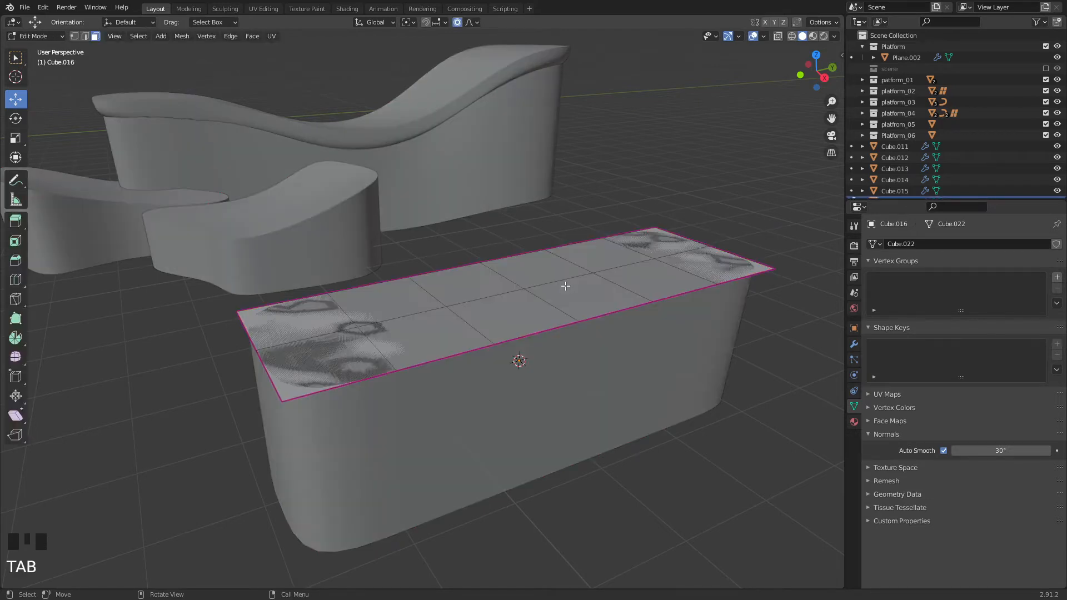
key("z")
key("a")
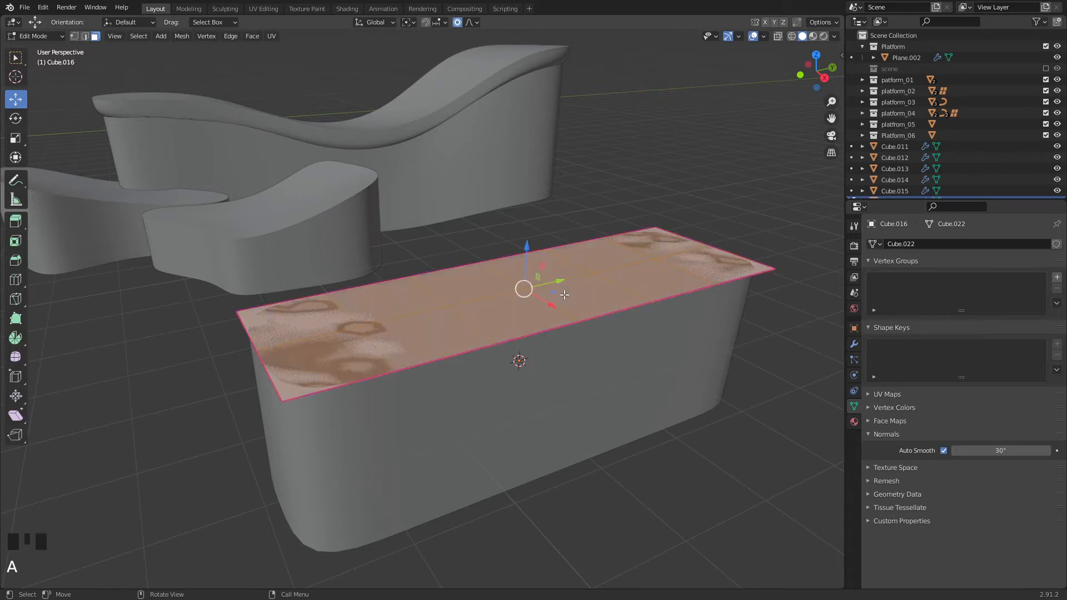
key("2")
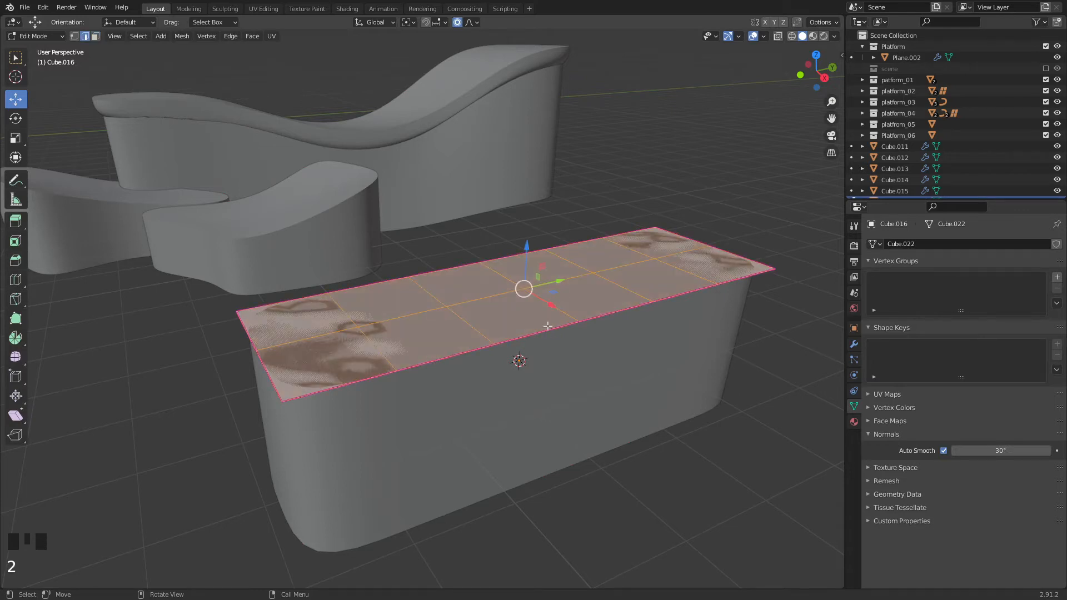
left_click(547, 326)
left_click(547, 330, "alt")
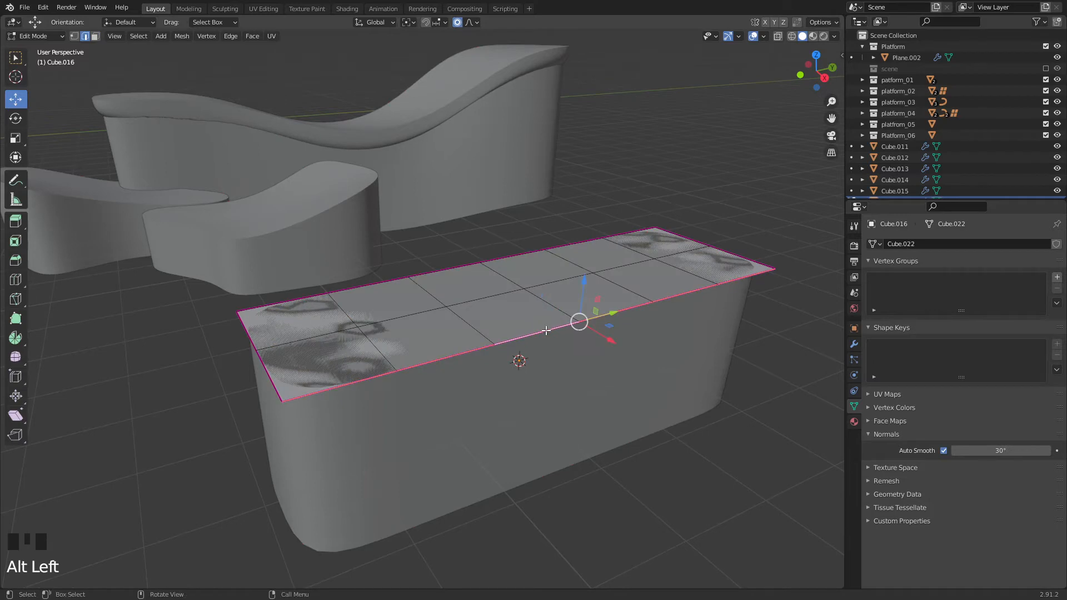
left_click(467, 268, "alt+shift")
left_click(313, 361, "alt+shift")
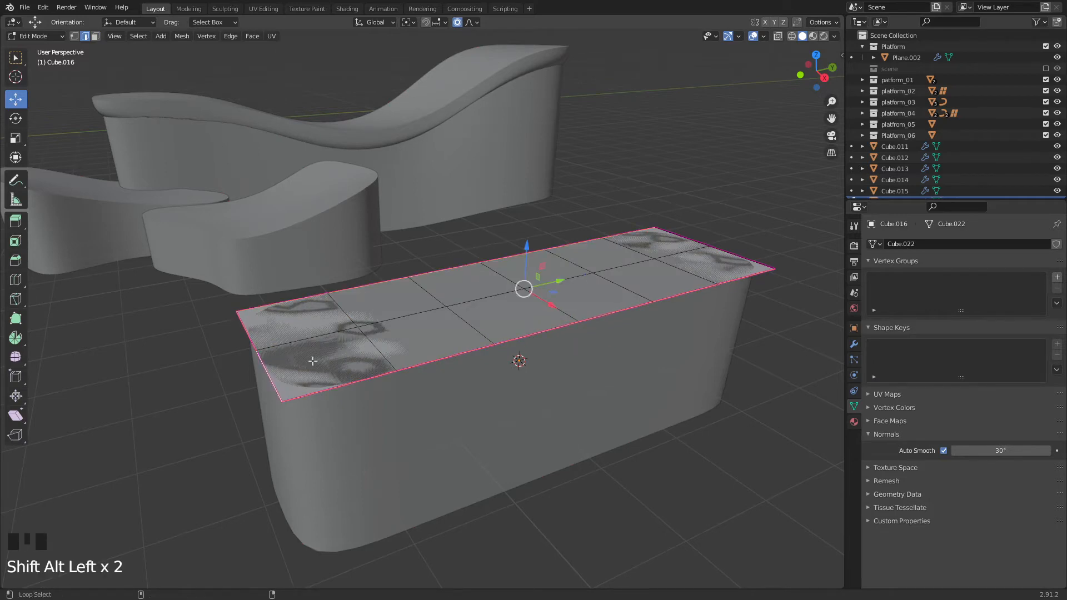
left_click(712, 253, "alt+shift")
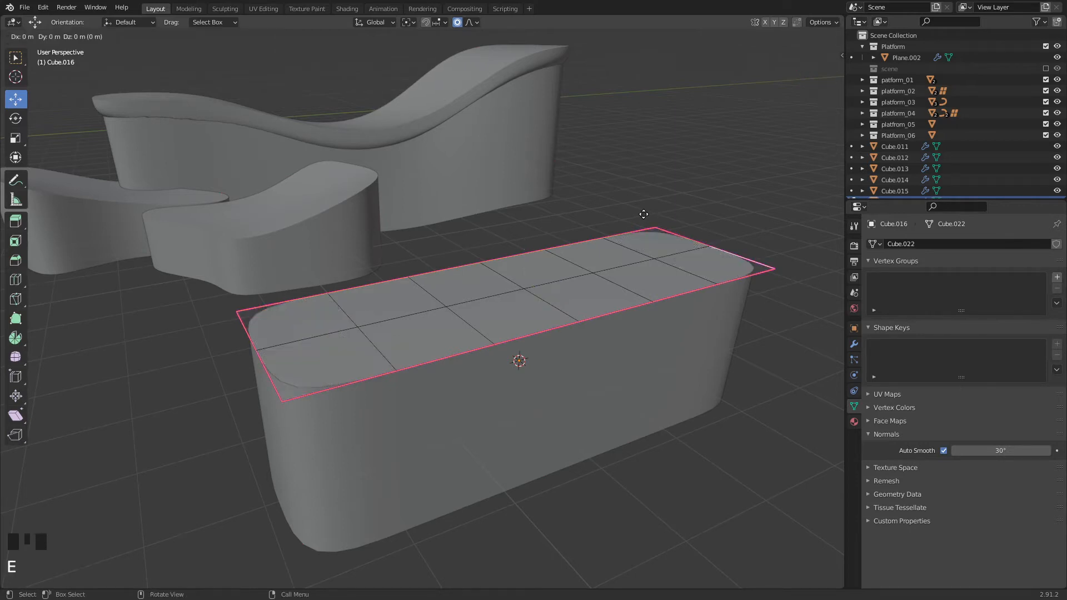
key("e")
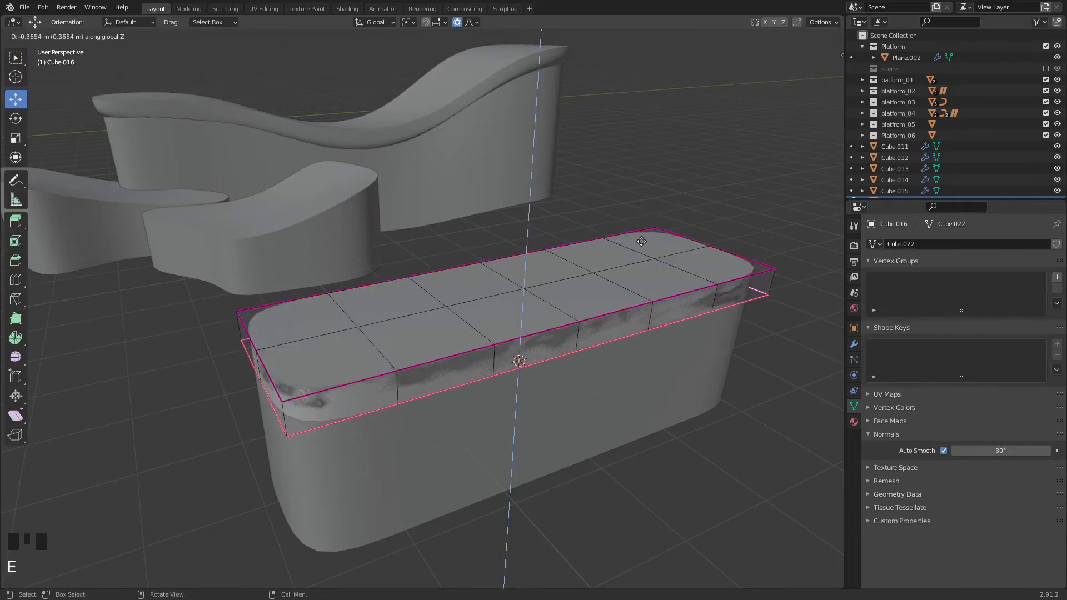
left_click(642, 242)
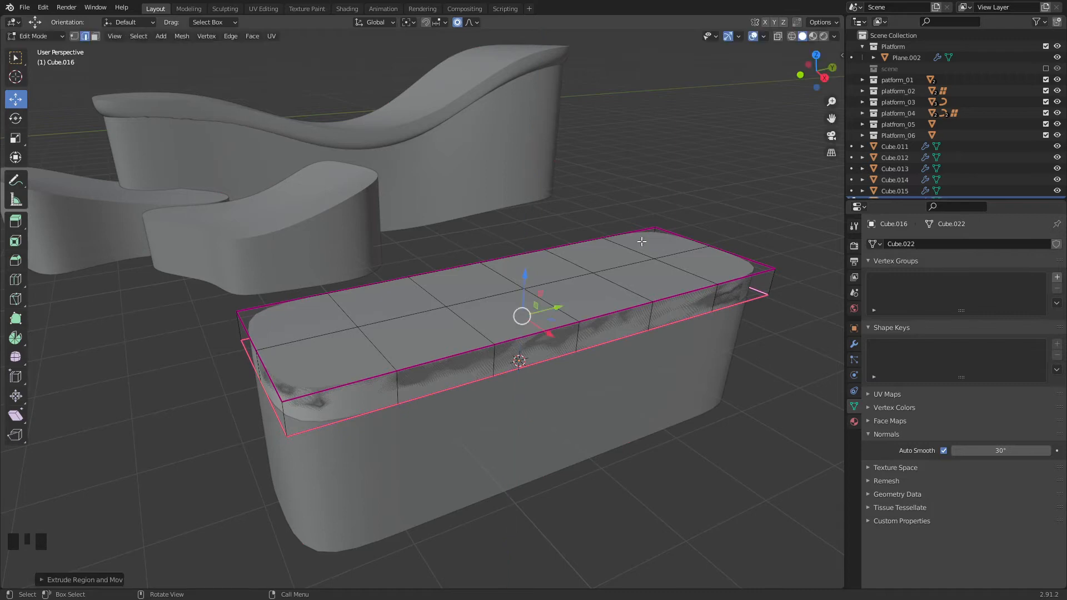
- Extrude the slab's lower border edges downward again by about 0.12 m along Z
key("z")
left_click(641, 248)
key("e")
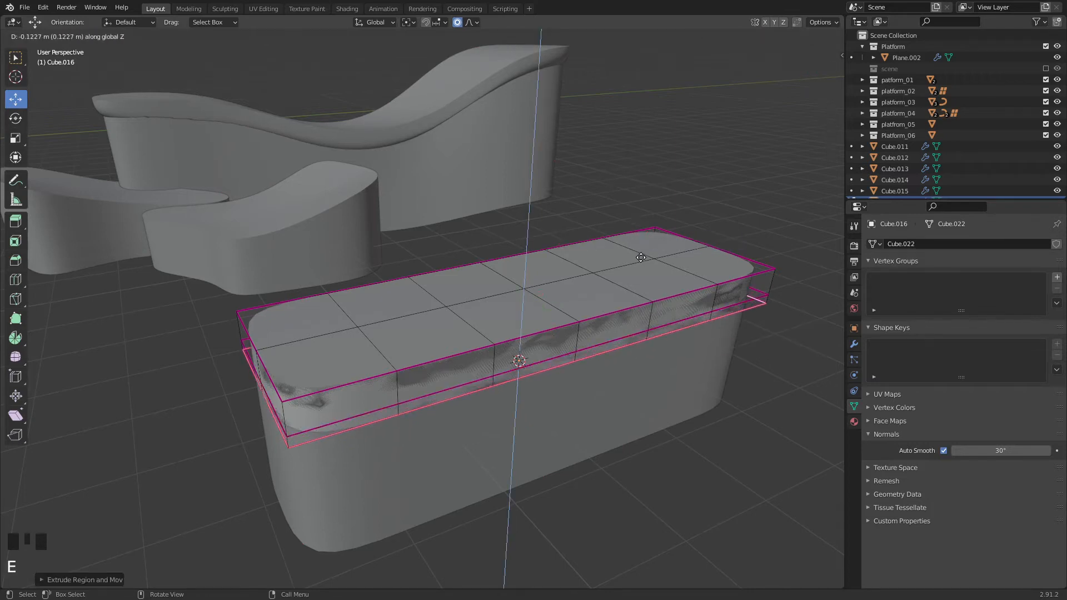
left_click(641, 257)
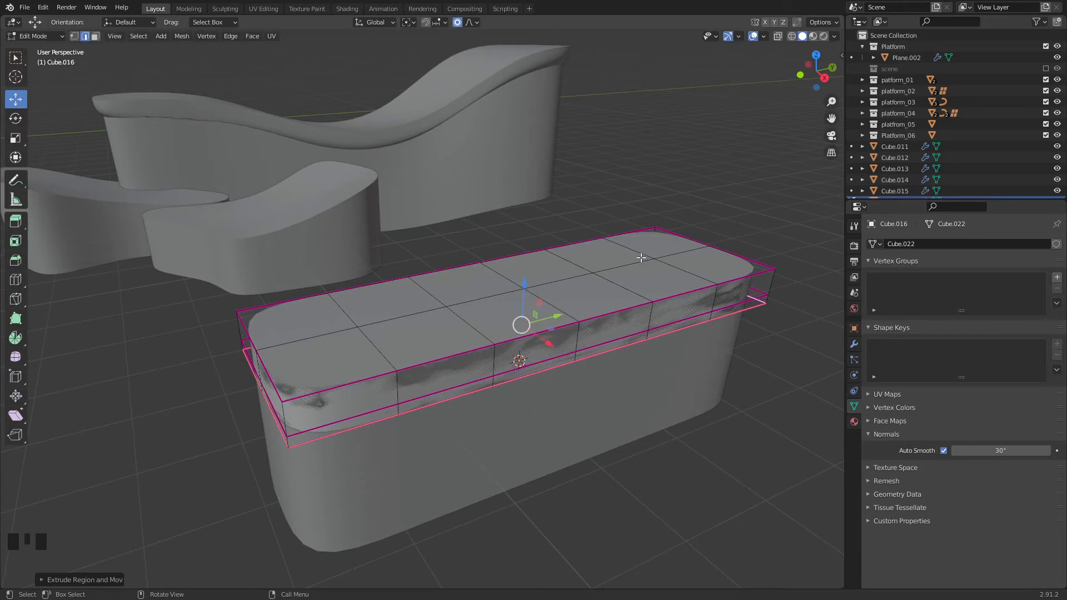
- Scale the whole top slab up to about 1.02 so it slightly overhangs the block
key("a")
key("s")
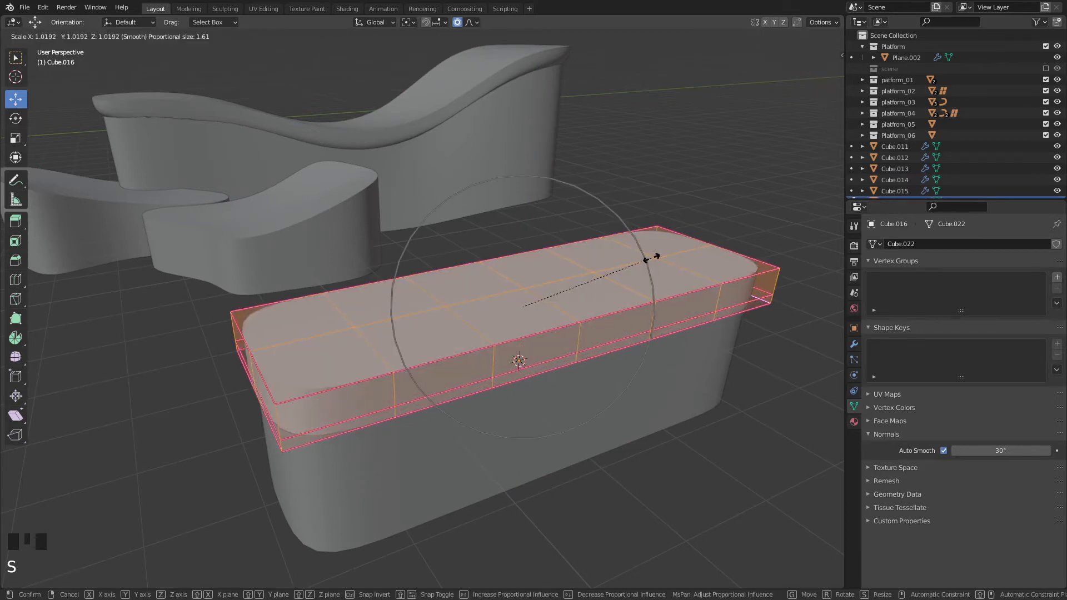
left_click(655, 255)
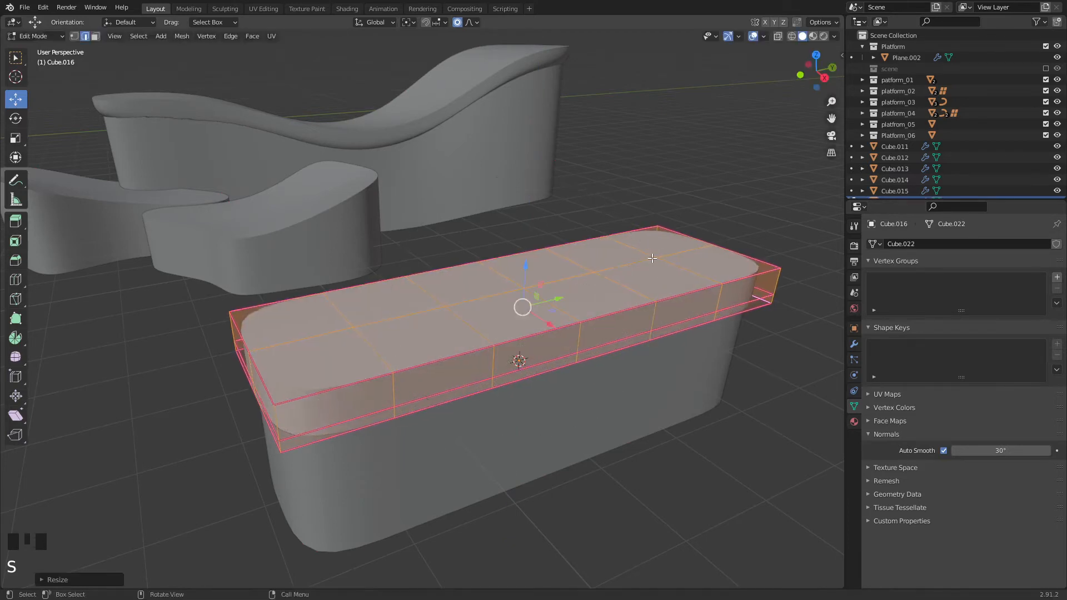
- Scale the slab's lowest border loop slightly inward with proportional editing off, and return to Object Mode
left_click(570, 364, "alt")
key("s")
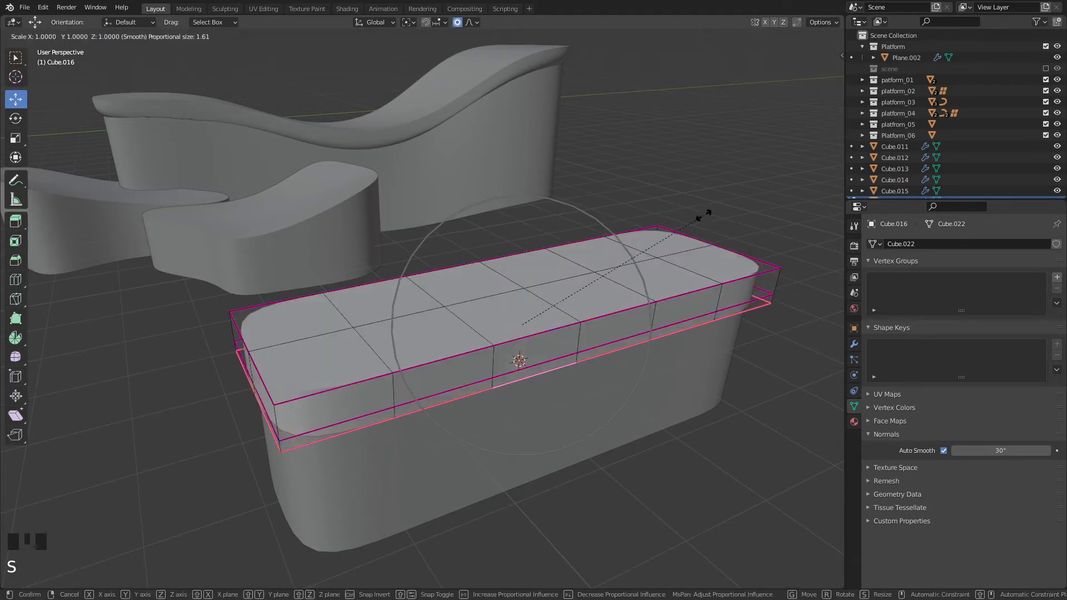
right_click(695, 223)
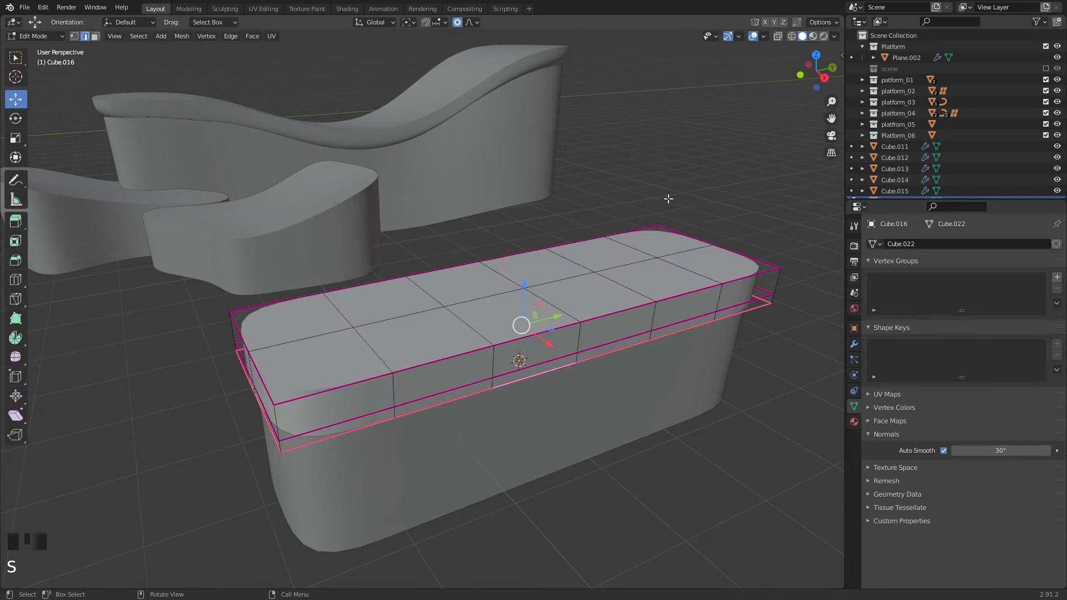
left_click(458, 24)
key("s")
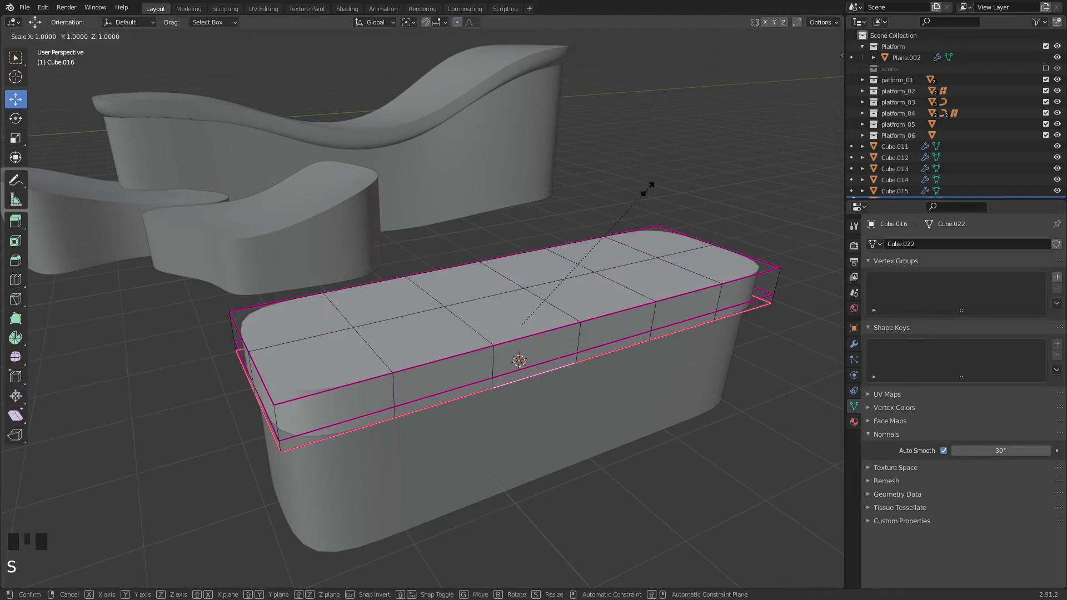
left_click(645, 194)
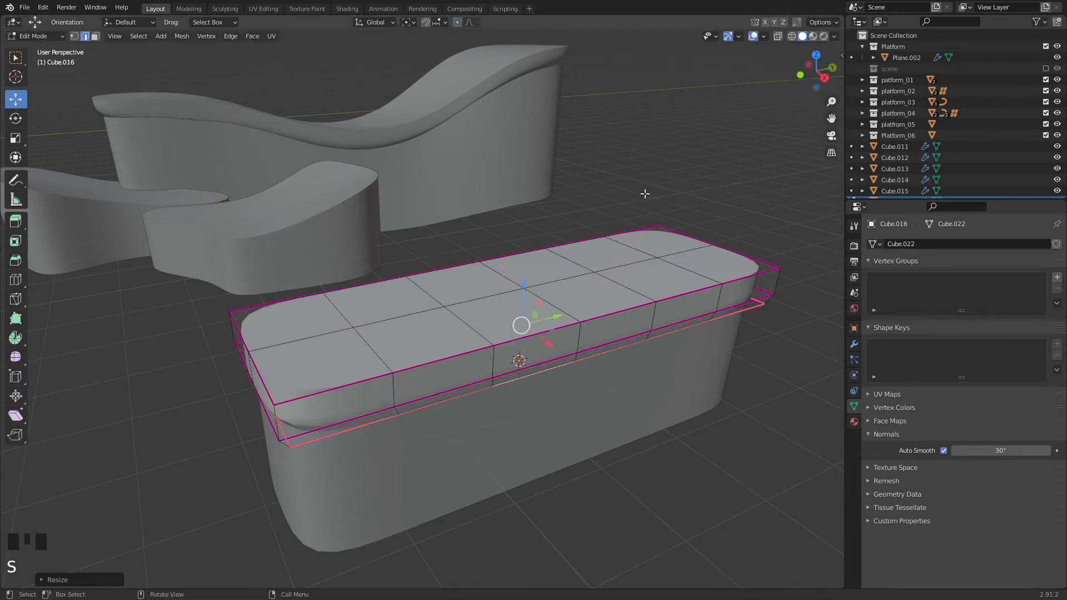
key("Tab")
middle_click_drag(693, 431, 591, 401)
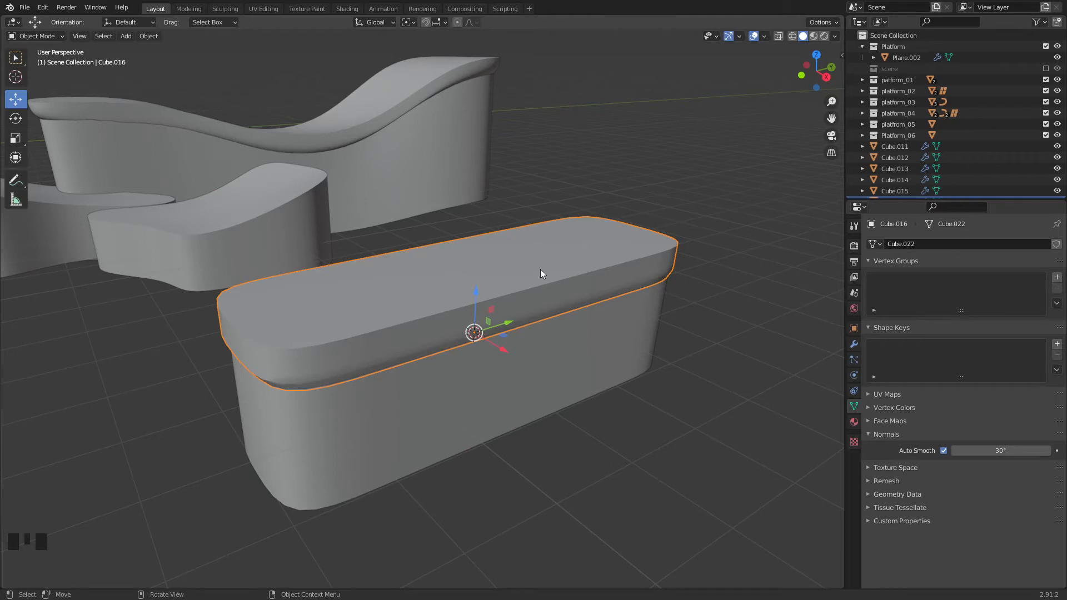
- Add a lattice at the platform's centre and scale it uniformly to about 2.16
key("shift+a")
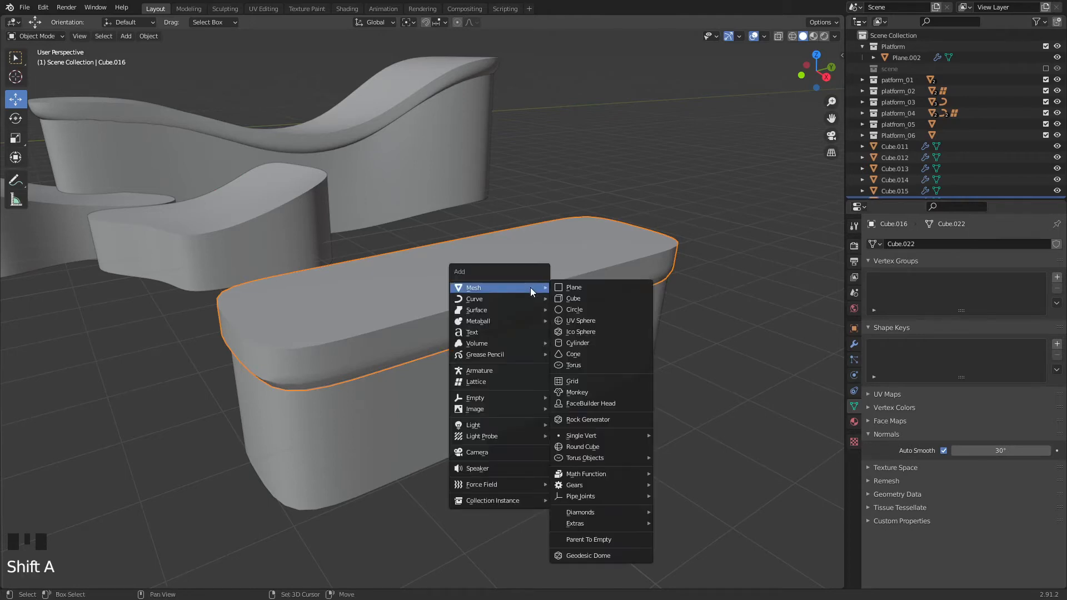
left_click(508, 382)
key("s")
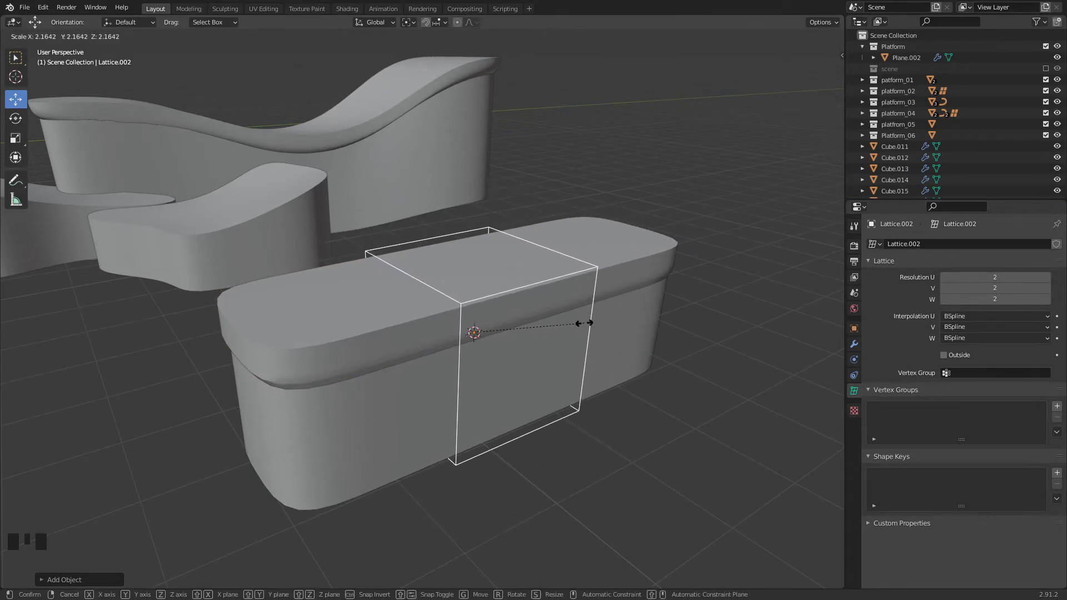
left_click(584, 323)
- Stretch the lattice along the global Y axis until it encloses the platform's full length
key("KP_1")
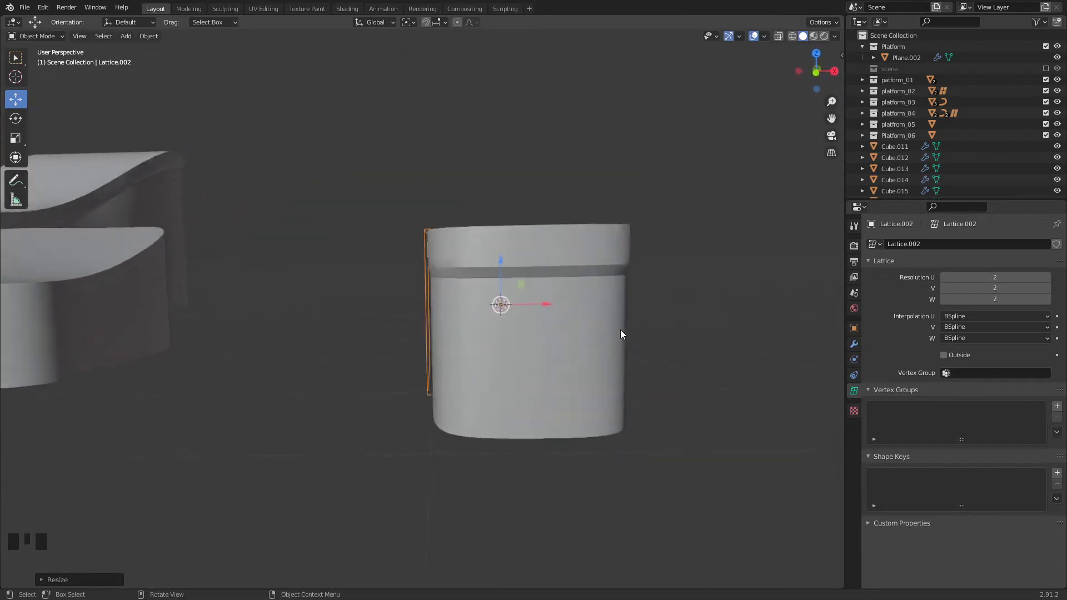
middle_click_drag(621, 329, 485, 303)
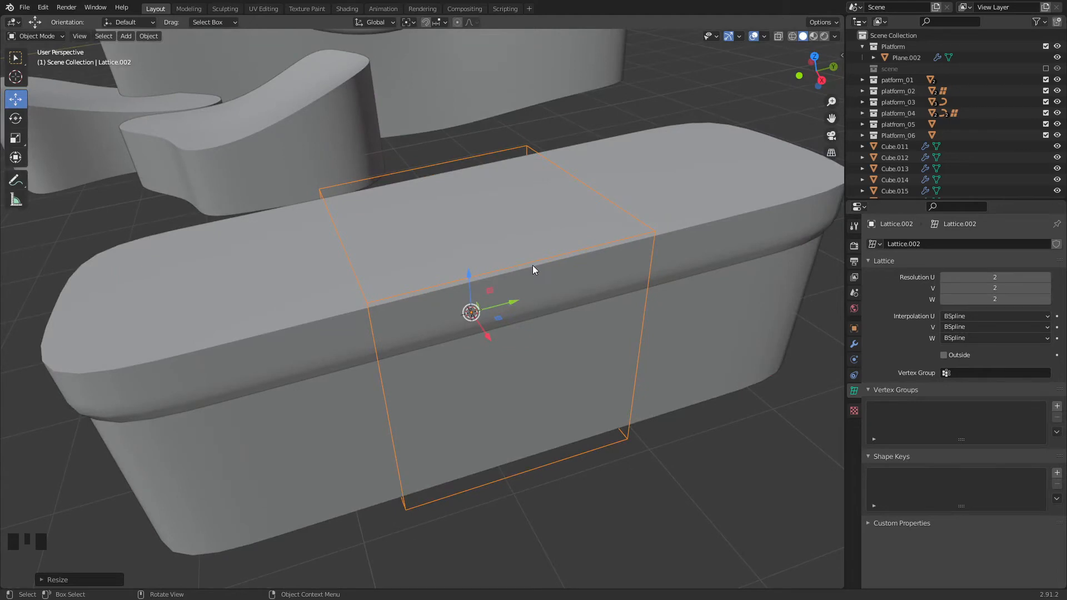
scroll(532, 266, "down", 5)
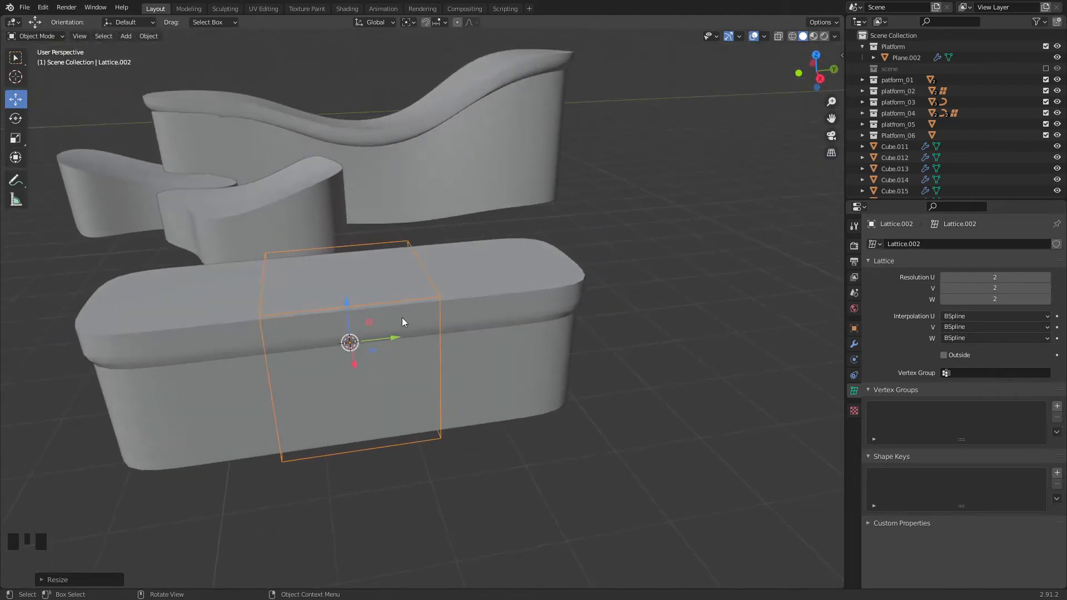
mouse_move(402, 318)
middle_mouse_down()
mouse_move(283, 335)
mouse_move(394, 265)
middle_mouse_up()
middle_click_drag(429, 334, 440, 348)
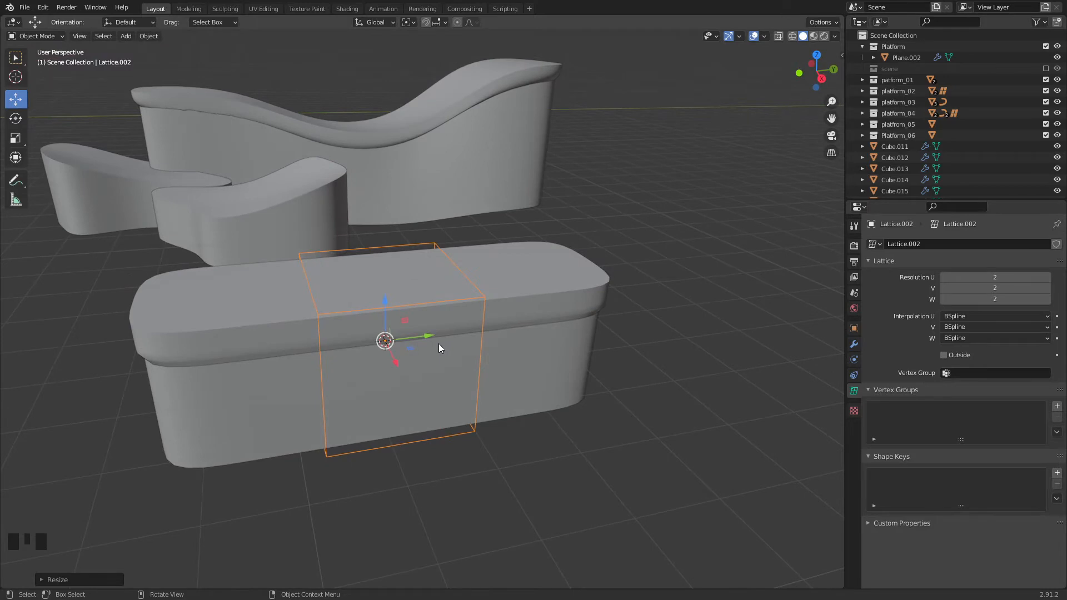
key("s")
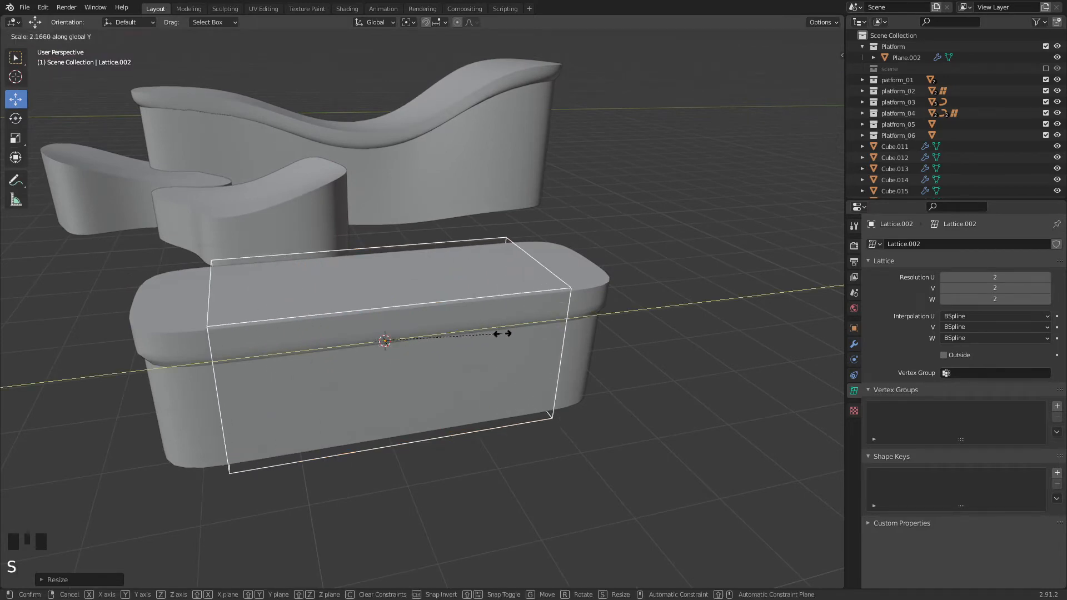
left_click(550, 334)
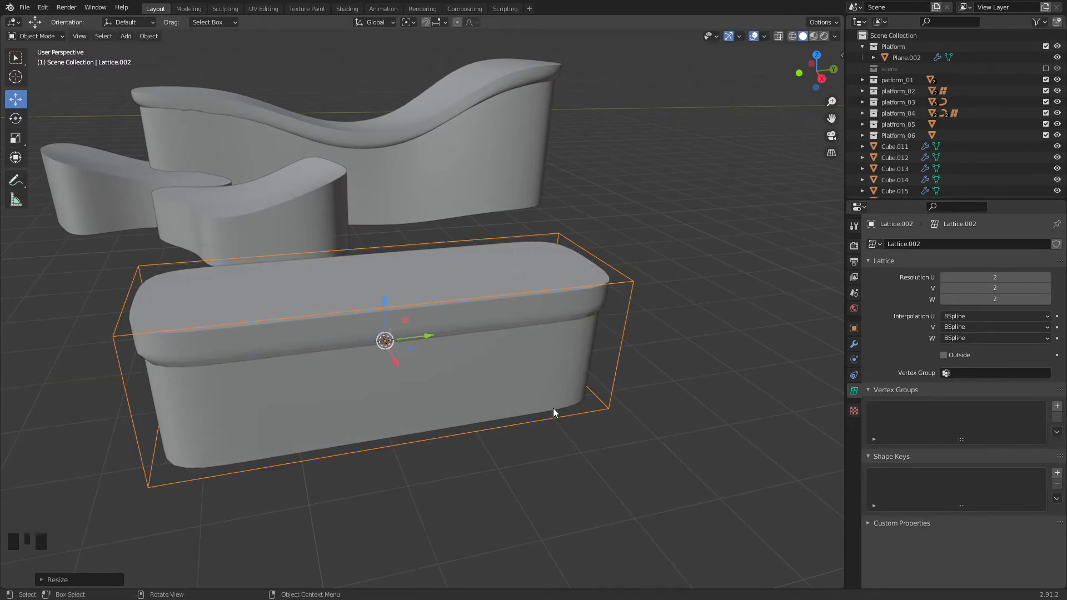
- Set the lattice's U resolution to 4
middle_click_drag(553, 408, 554, 408)
scroll(555, 408, "up", 2)
scroll(554, 408, "down", 2)
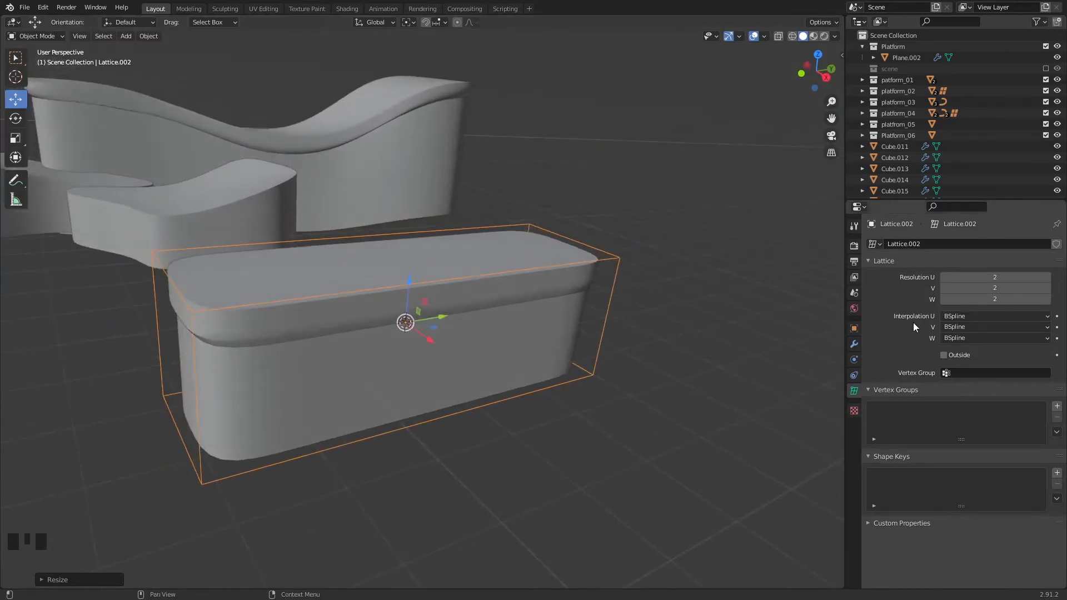
middle_click_drag(506, 267, 494, 267)
middle_click_drag(397, 280, 389, 282)
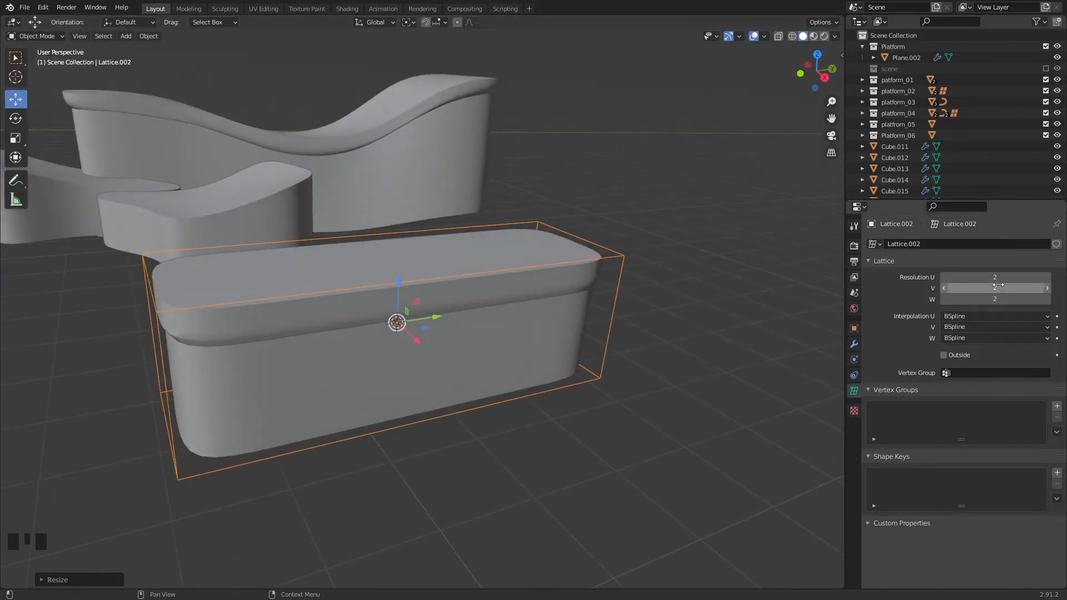
left_click(1047, 278)
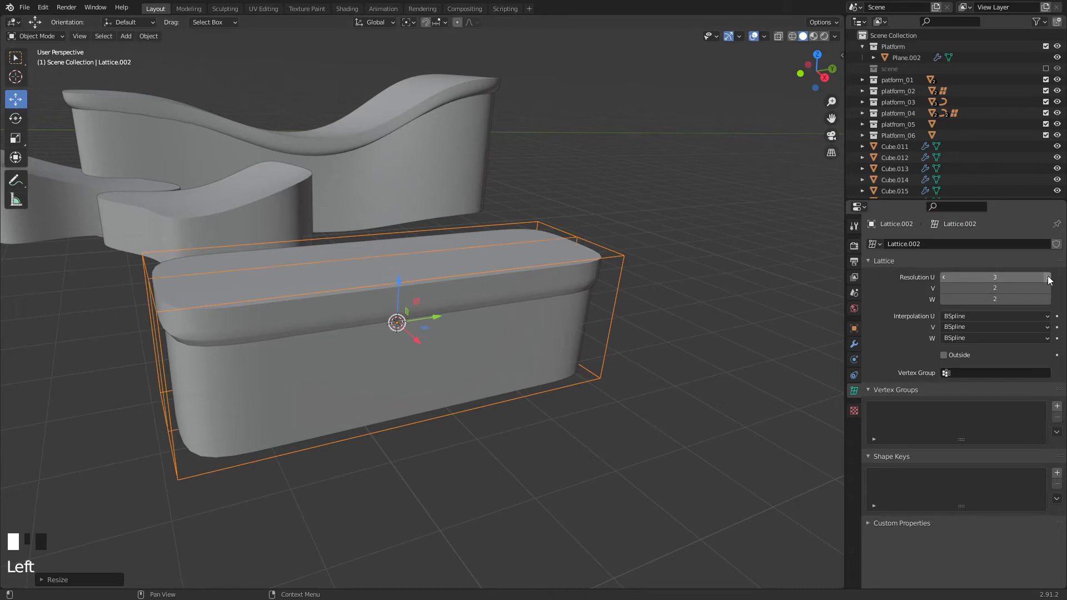
left_click(1048, 278)
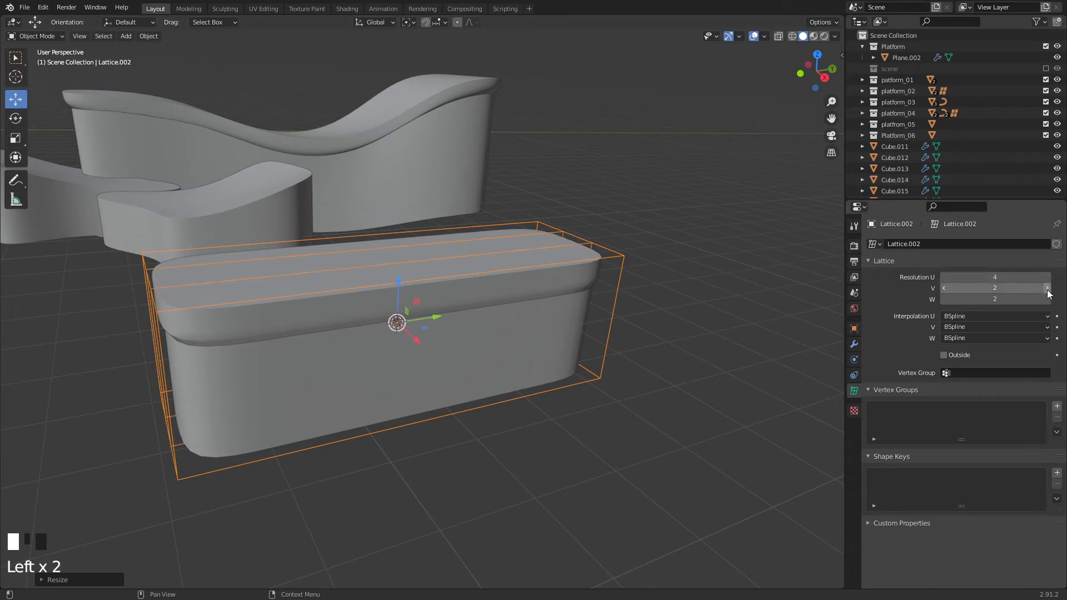
- Set the lattice's V resolution to 10
left_click(1048, 288)
left_click(1048, 288)
left_click(1048, 288)
left_click(1048, 288)
left_click(1048, 288)
left_click(1048, 288)
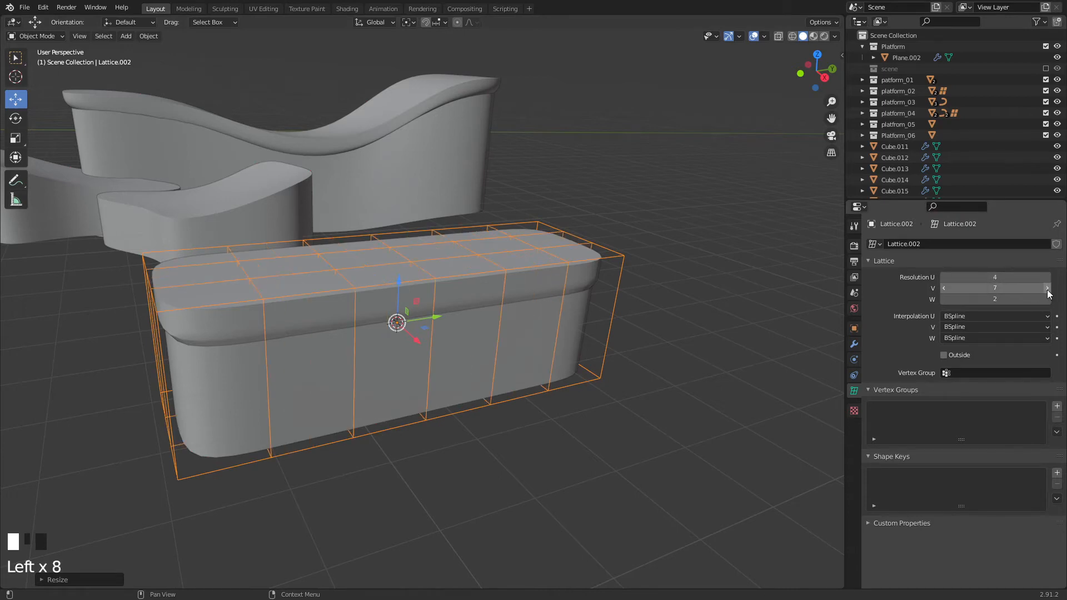
left_click(1048, 288)
left_click(1047, 288)
left_click(1048, 287)
left_click(1047, 288)
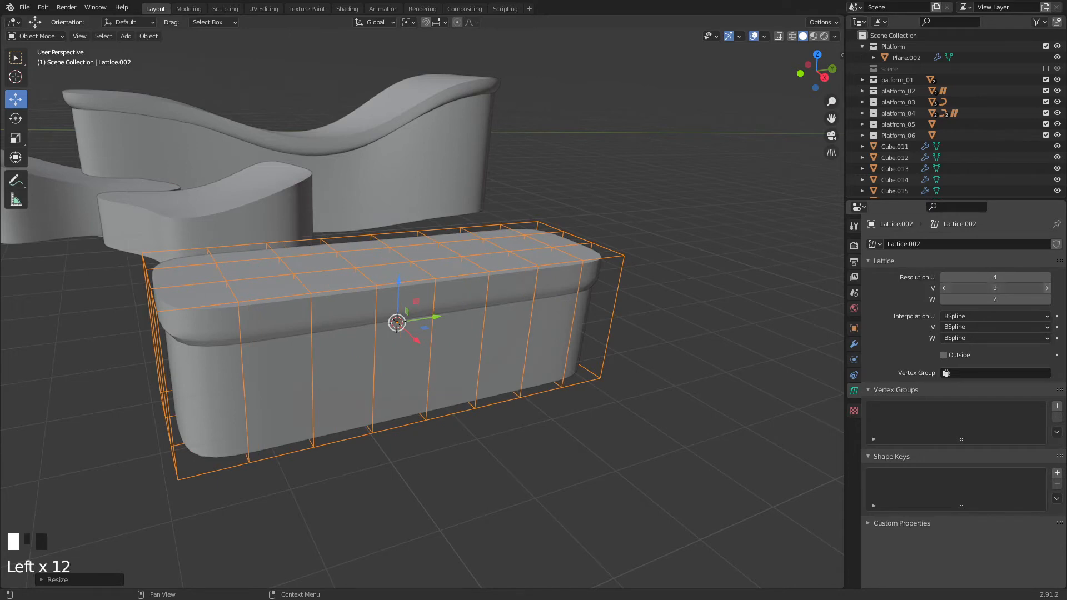
- Set the lattice's W resolution to 5 and deselect the lattice
left_click(1048, 299)
left_click(1048, 300)
left_click(1048, 299)
left_click(1048, 300)
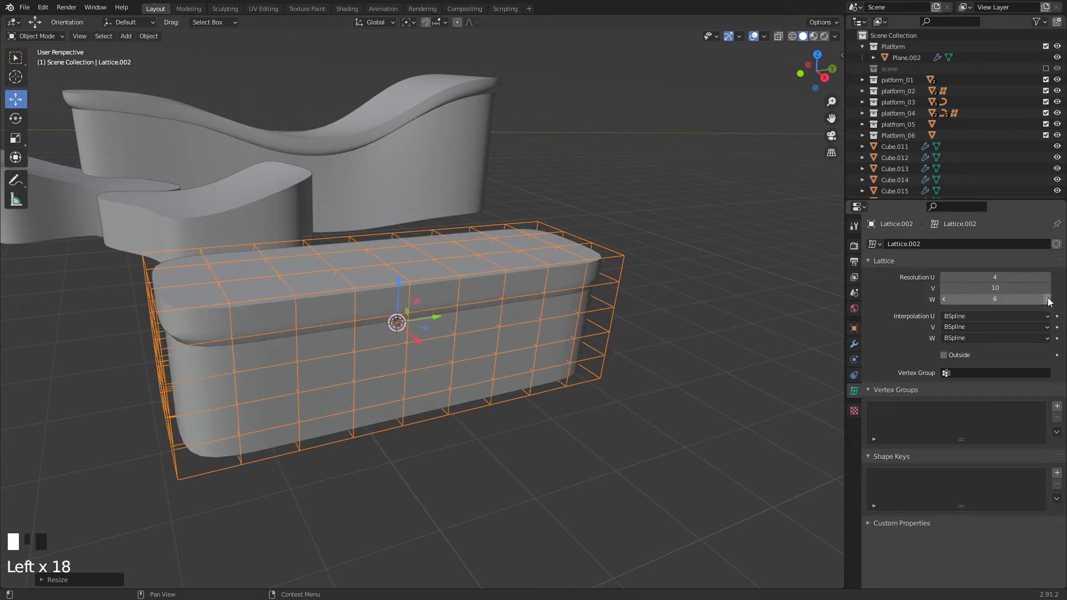
left_click(945, 299)
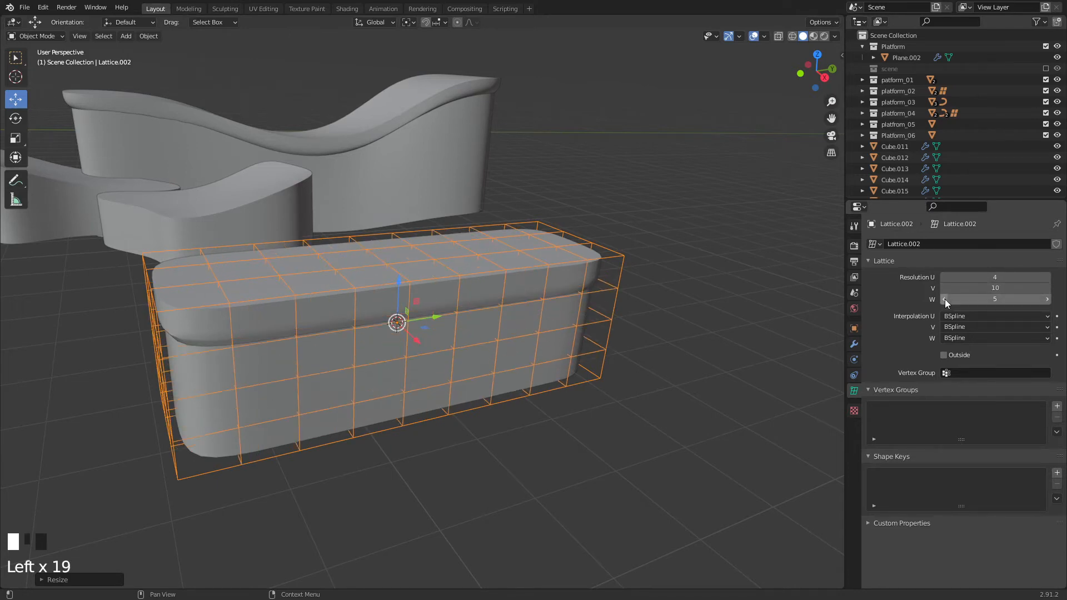
left_click(682, 335)
middle_click_drag(681, 336, 682, 336)
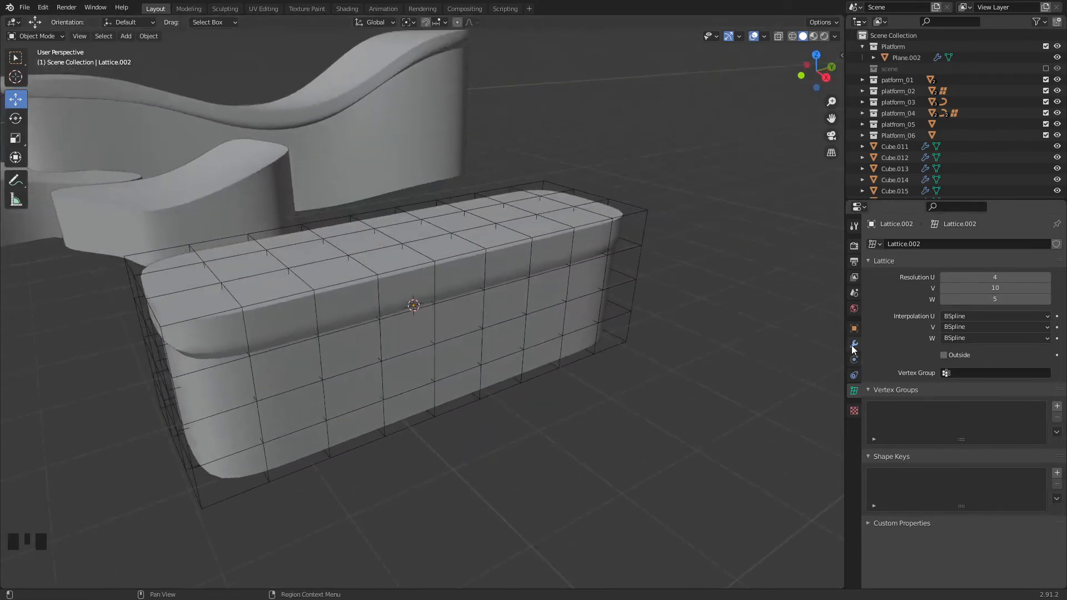
- Add a Lattice modifier to the overhanging top slab and assign Lattice.002 as its object
left_click(596, 242)
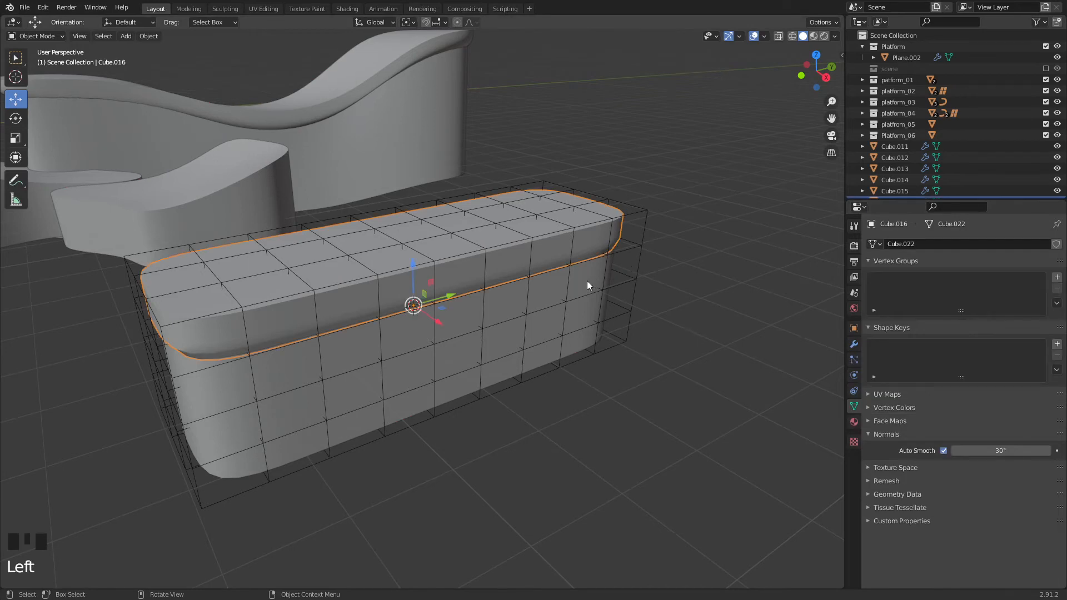
left_click(587, 281)
left_click(597, 247)
left_click(854, 345)
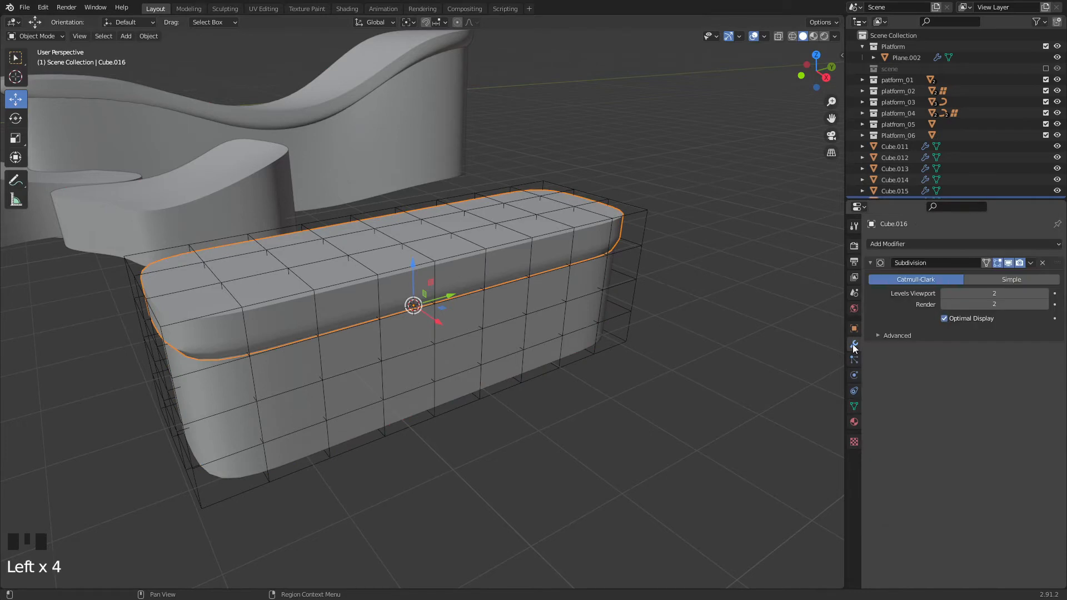
left_click(894, 246)
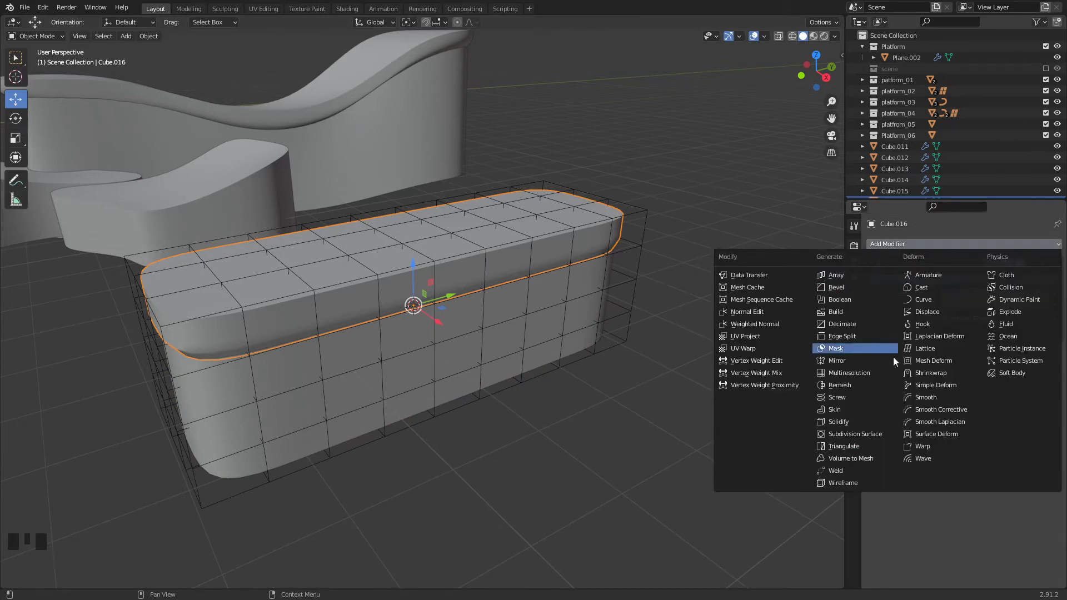
left_click(925, 349)
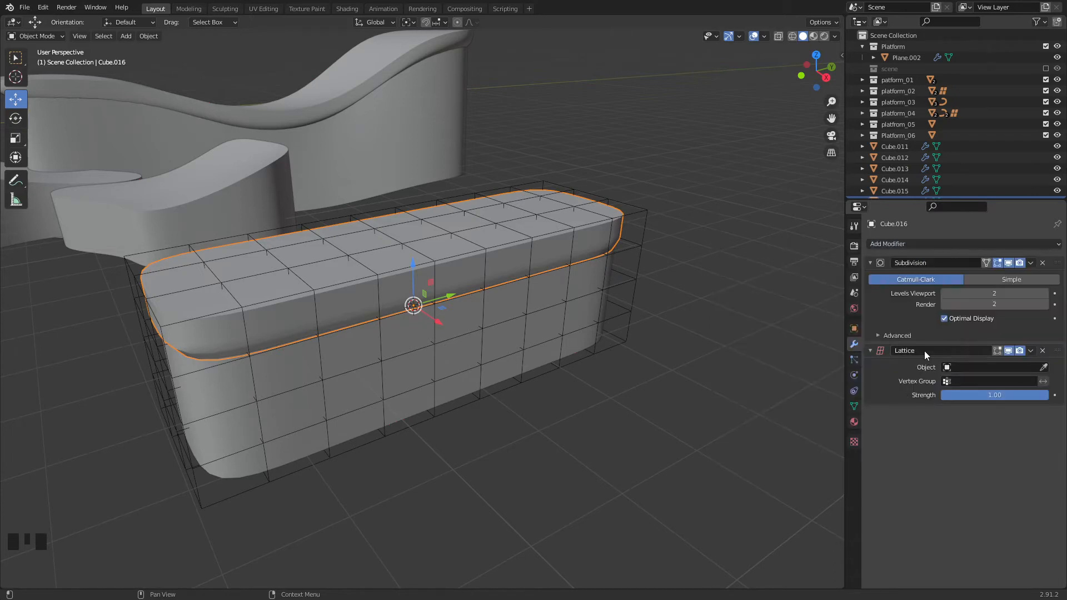
left_click(1045, 368)
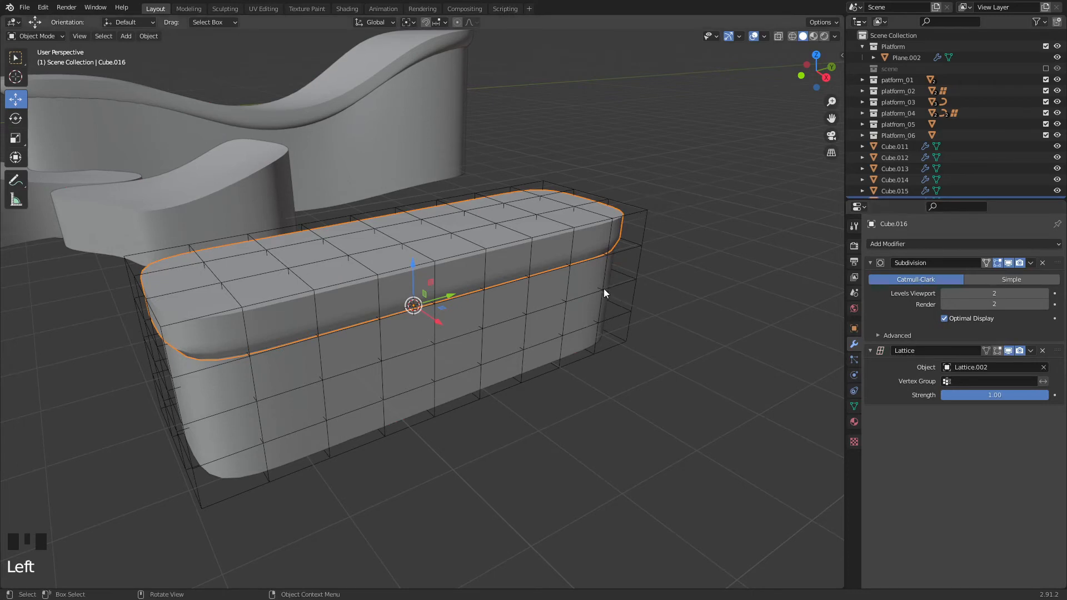
- Add a Lattice modifier to the lower block, assign Lattice.002 as its object, and deselect the block
left_click(588, 287)
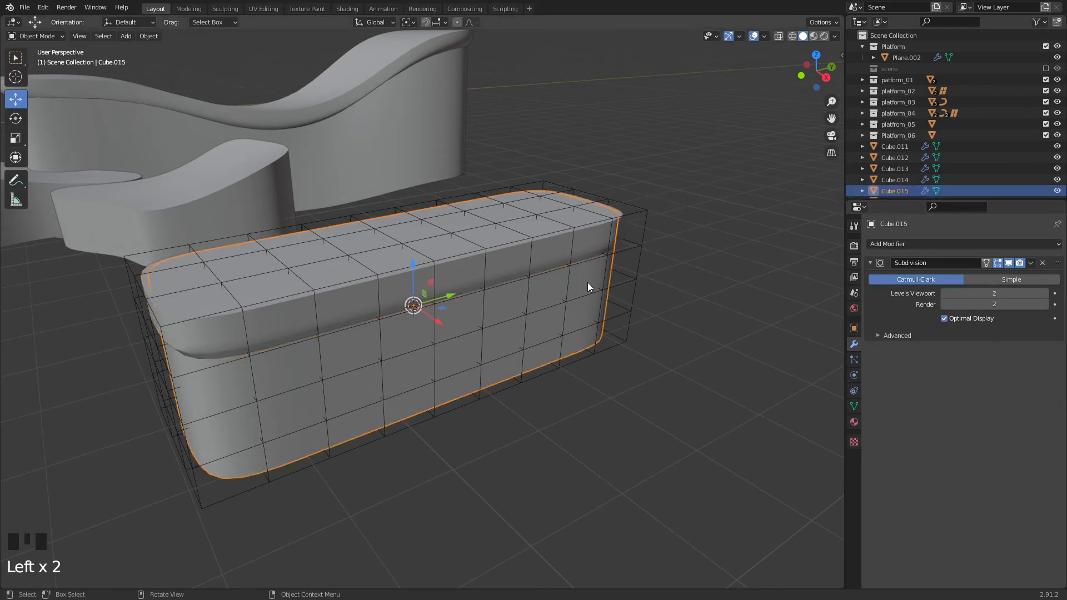
left_click(935, 242)
left_click(930, 349)
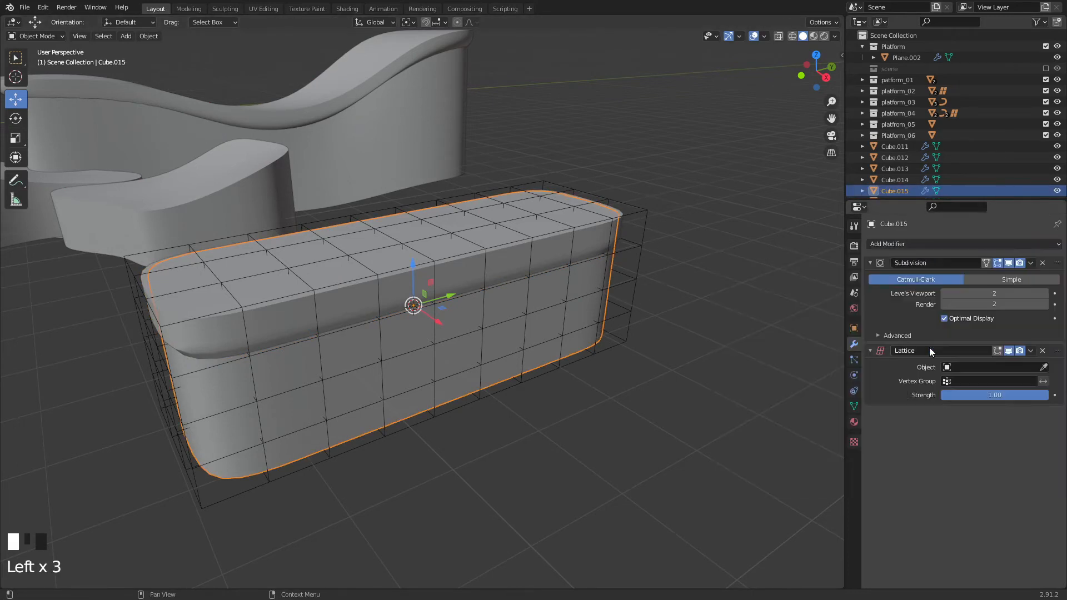
left_click(1044, 367)
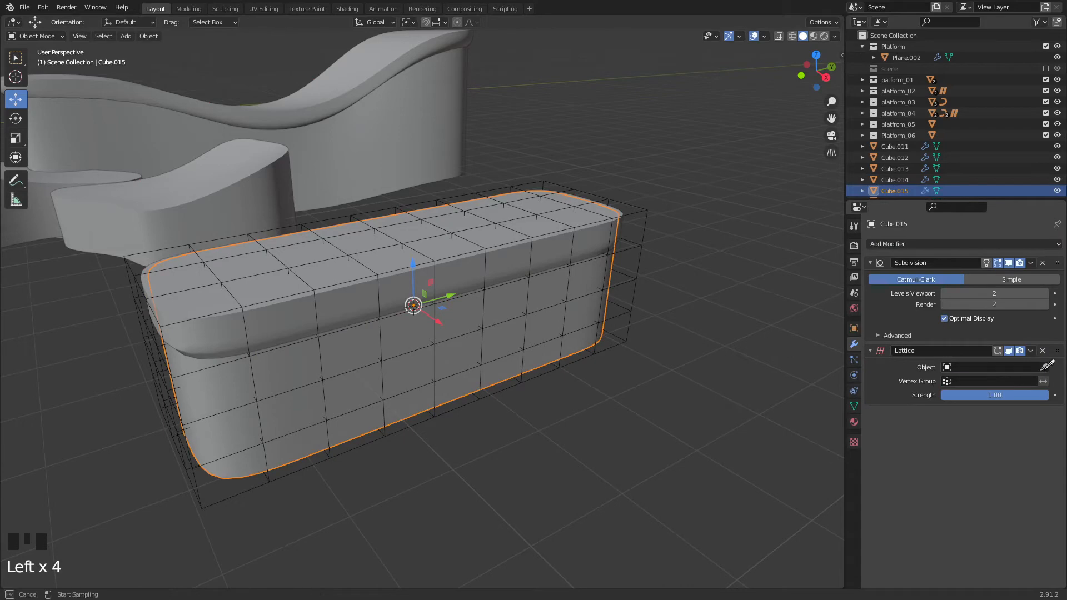
left_click(646, 236)
left_click(700, 273)
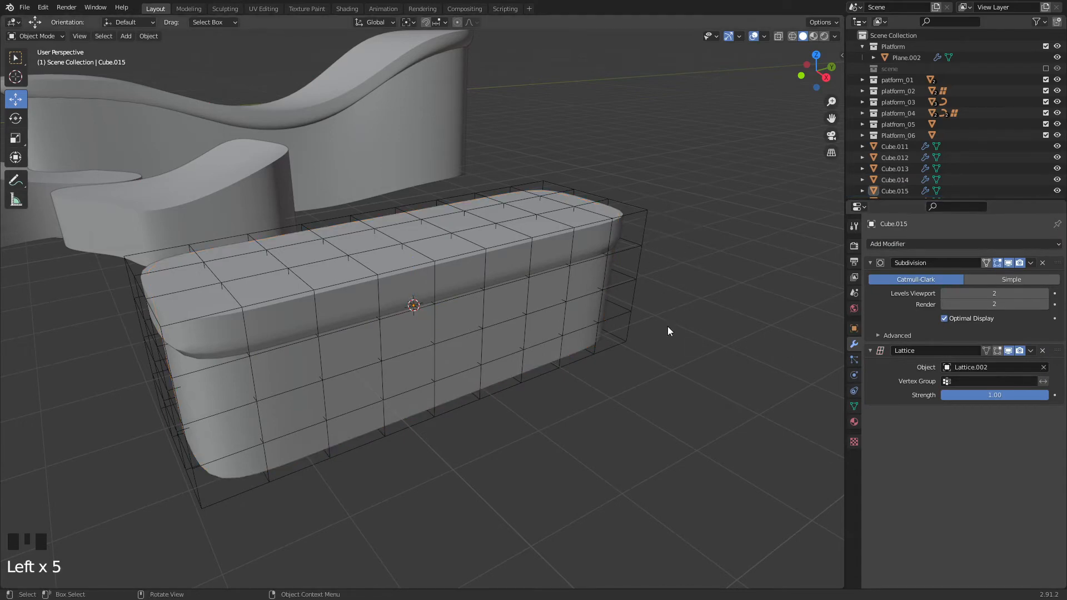
mouse_move(668, 326)
middle_mouse_down()
mouse_move(674, 309)
mouse_move(664, 326)
middle_mouse_up()
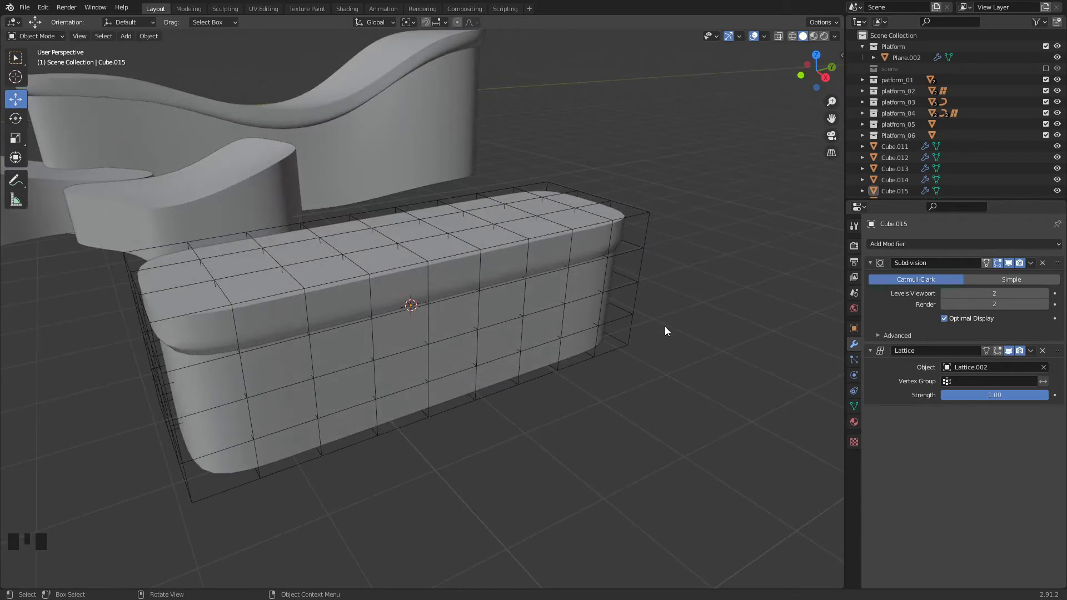
- Make the lattice active in Edit Mode and select control points at its far positive-Y end in solid shading
left_click(645, 235)
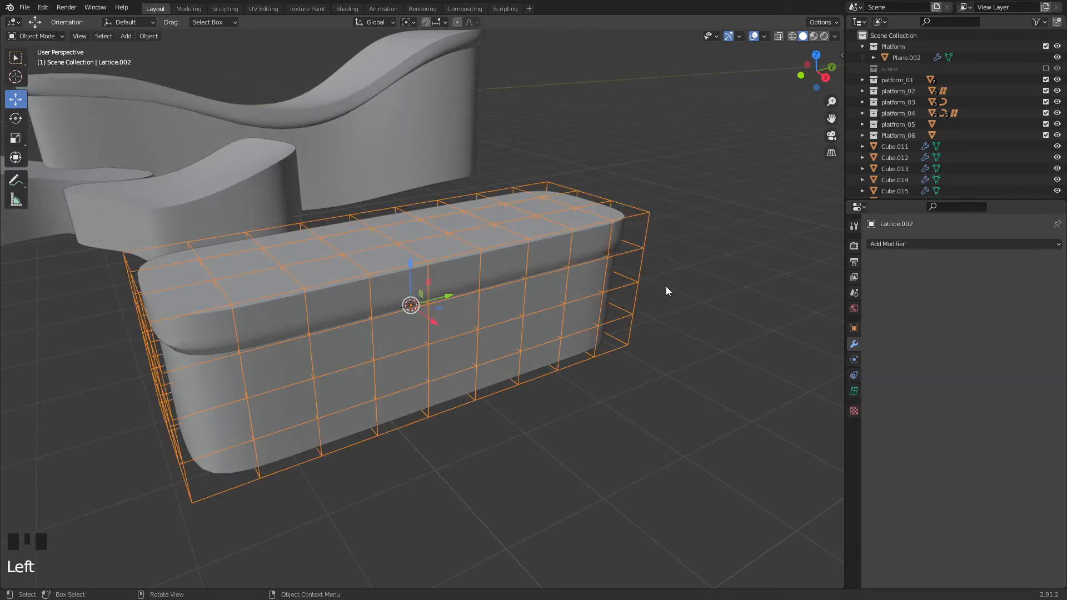
key("Tab")
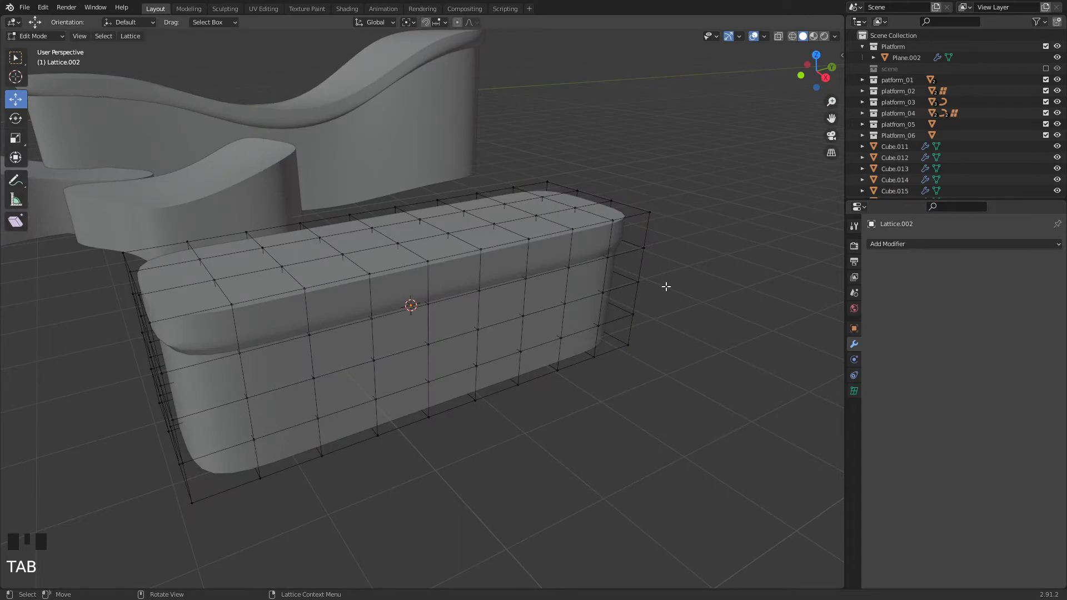
mouse_move(666, 286)
middle_mouse_down()
mouse_move(647, 348)
mouse_move(525, 233)
mouse_move(526, 209)
middle_mouse_up()
left_click(792, 36)
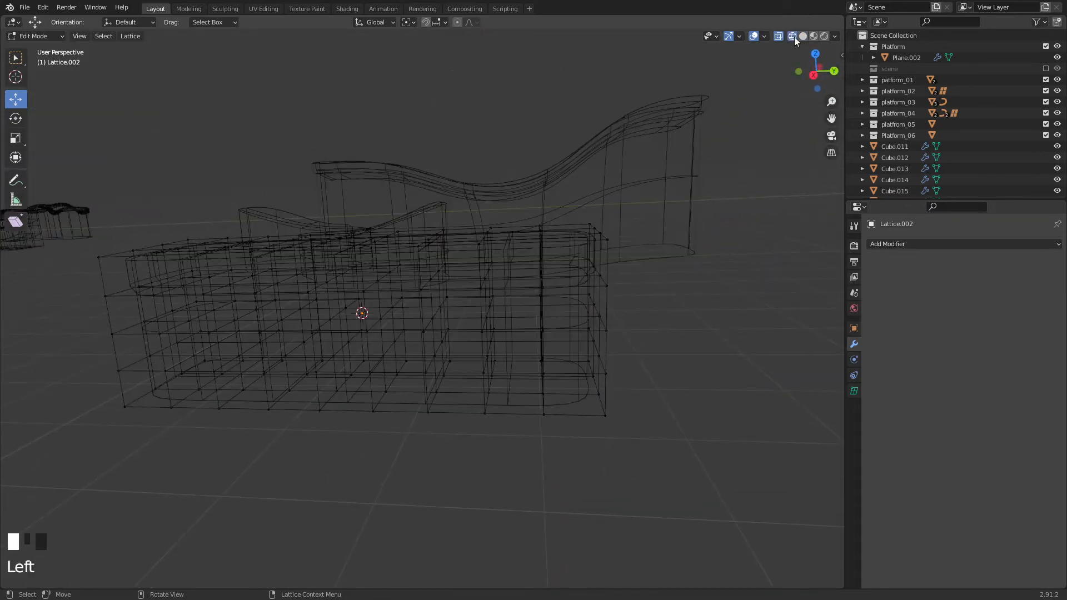
mouse_move(694, 268)
middle_mouse_down()
mouse_move(598, 305)
mouse_move(681, 288)
mouse_move(687, 297)
middle_mouse_up()
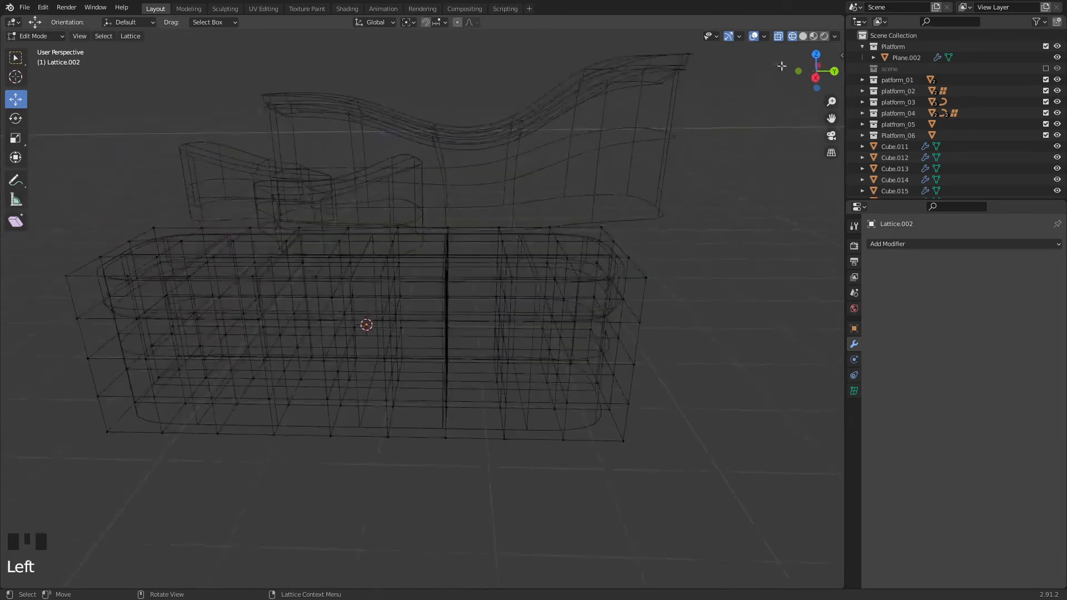
left_click(794, 36)
middle_click_drag(731, 174, 751, 178)
left_click(803, 36)
mouse_move(756, 233)
middle_mouse_down()
mouse_move(732, 274)
mouse_move(514, 209)
middle_mouse_up()
left_click_drag(515, 209, 611, 353)
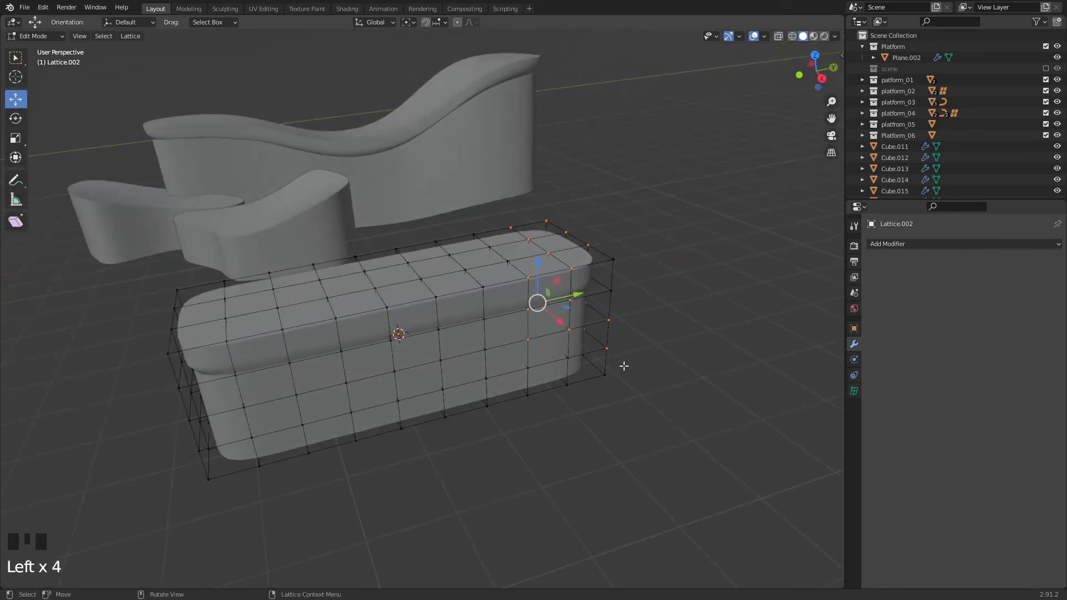
- Isolate the lattice, block and top slab in local view and re-enter Edit Mode on the lattice
key("Tab")
left_click_drag(509, 205, 618, 400)
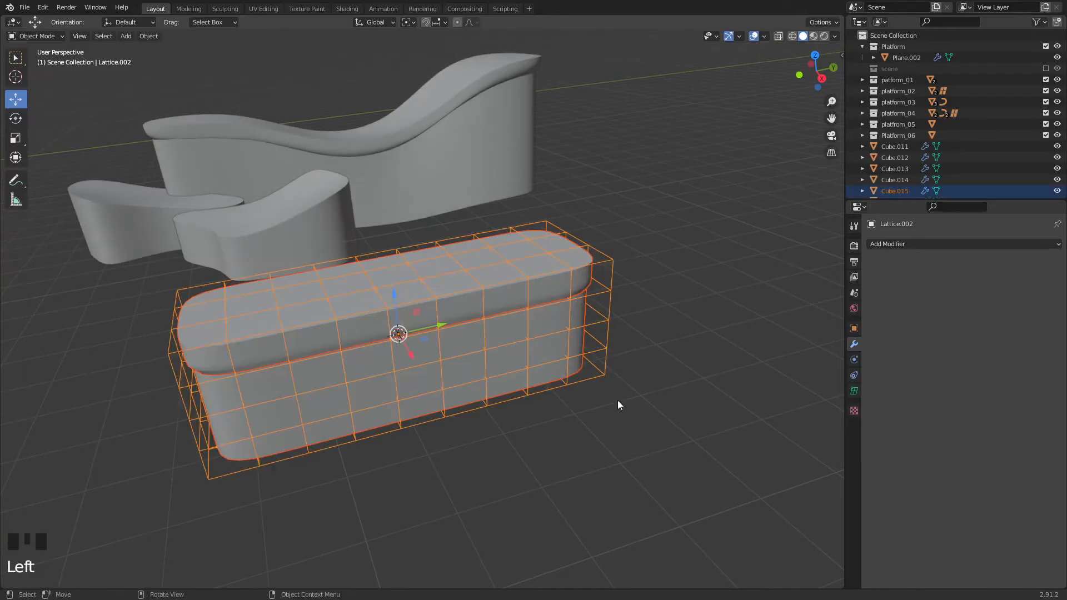
key("slash")
key("Tab")
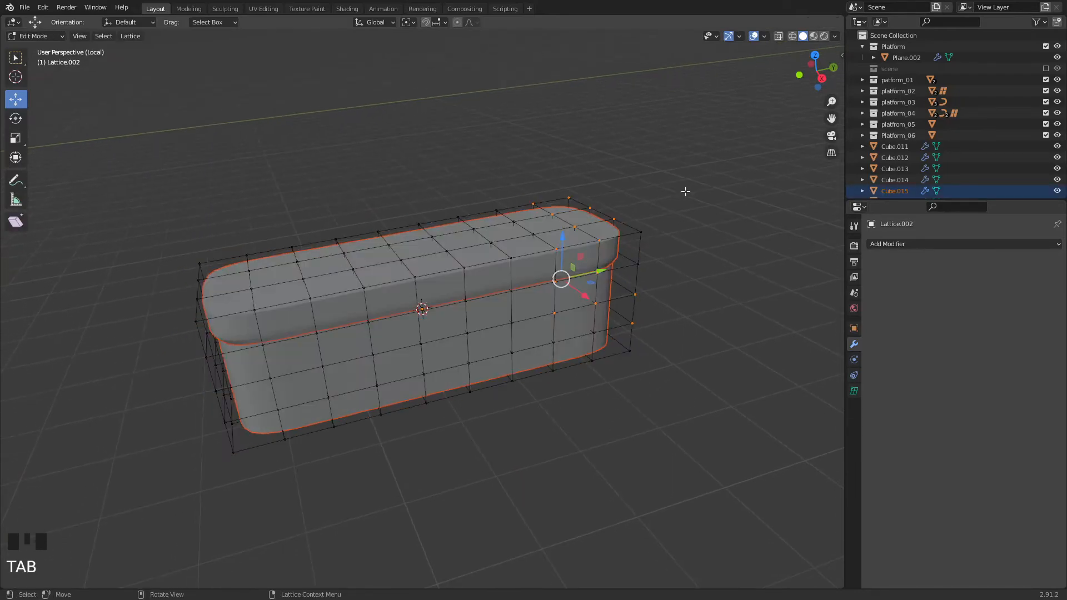
- Switch to wireframe shading and try selecting the uppermost control points at the lattice's positive-Y end
left_click(792, 36)
middle_click_drag(669, 296, 558, 207)
left_click(663, 312)
left_click_drag(558, 208, 675, 269)
middle_click_drag(675, 269, 700, 308)
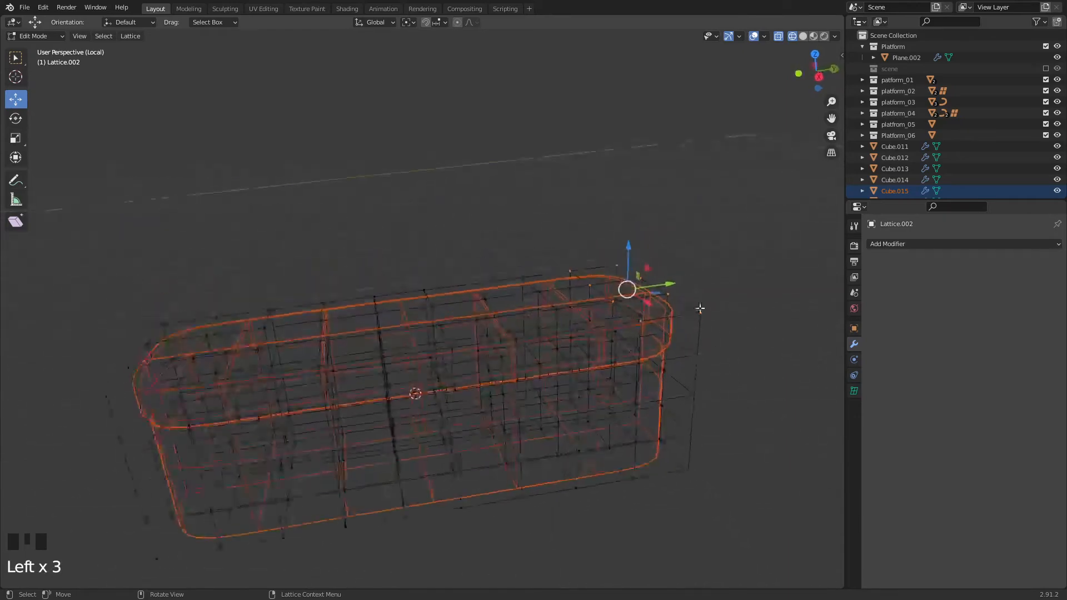
left_click(629, 243)
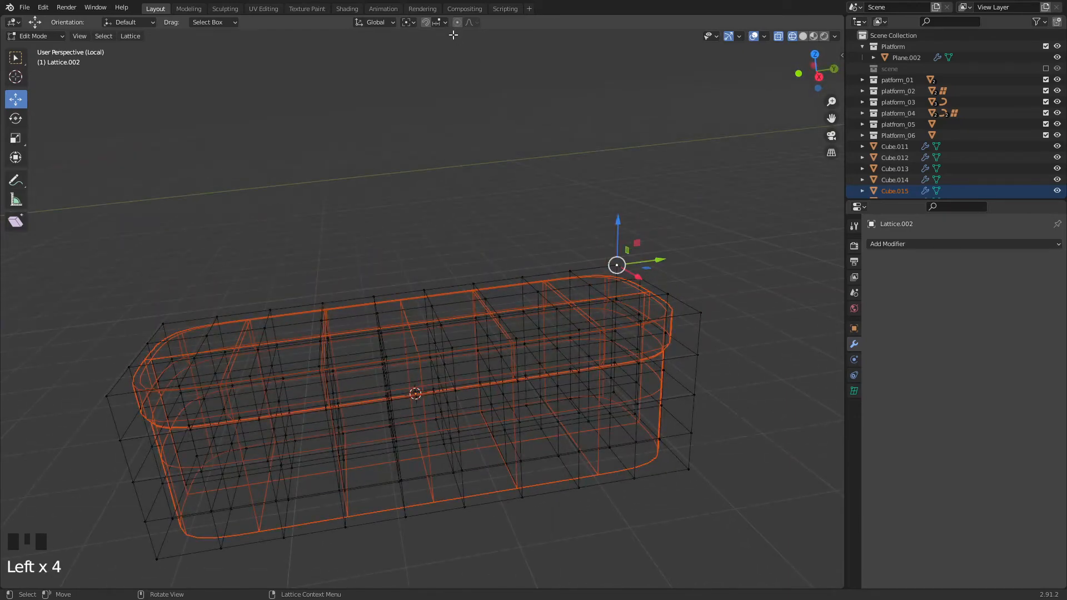
- Enable proportional editing and raise the uppermost control points at the lattice's positive-Y end along Z into a tall slope
left_click(457, 22)
left_click(691, 155)
middle_click_drag(691, 155, 524, 272)
left_click_drag(524, 272, 648, 321)
middle_click_drag(648, 322, 631, 288)
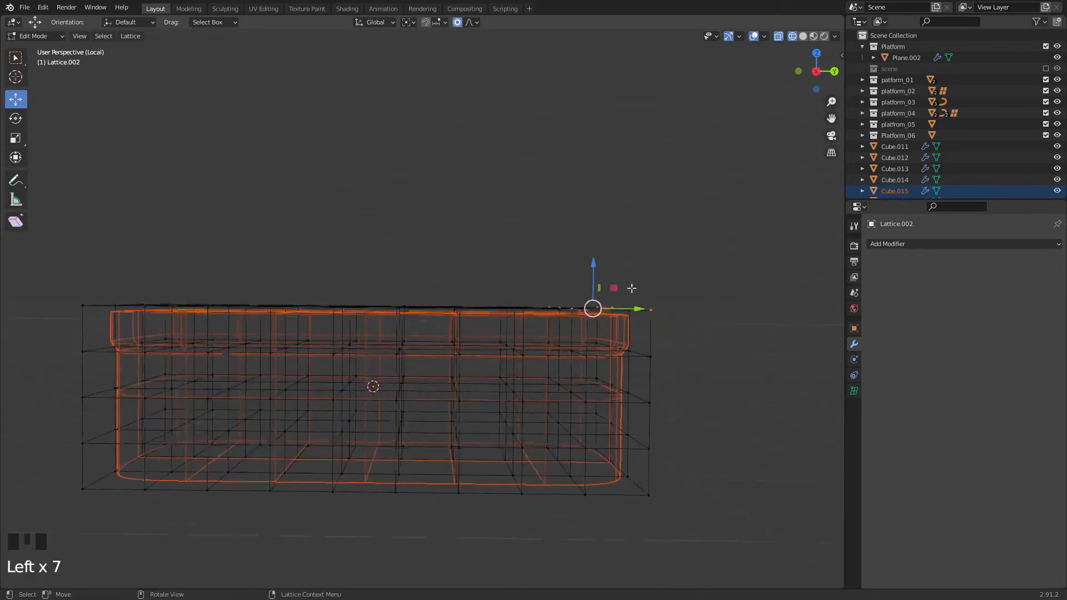
left_click_drag(593, 264, 615, 109)
scroll(608, 156, "down", 4)
scroll(612, 128, "up", 3)
- Select the full column of control points at the raised end and pull it outward along positive Y
middle_click_drag(615, 112, 490, 172)
left_click_drag(470, 161, 547, 554)
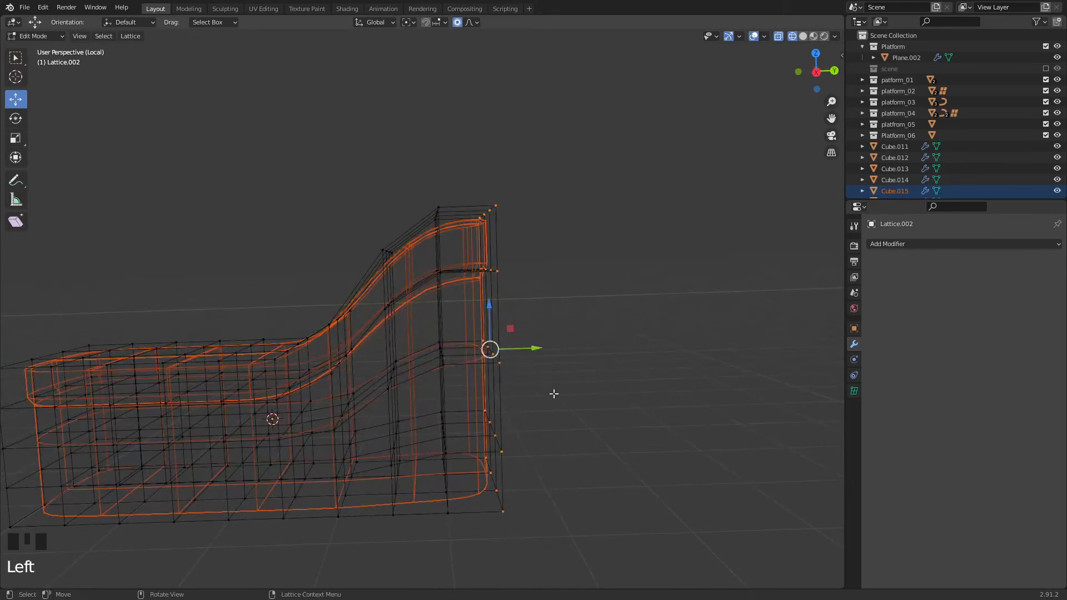
left_click_drag(536, 347, 617, 347)
- Raise the uppermost control points at the lattice's low end slightly along Z with proportional editing, and return to solid shading
middle_click_drag(544, 463, 457, 411)
left_click_drag(443, 345, 351, 412)
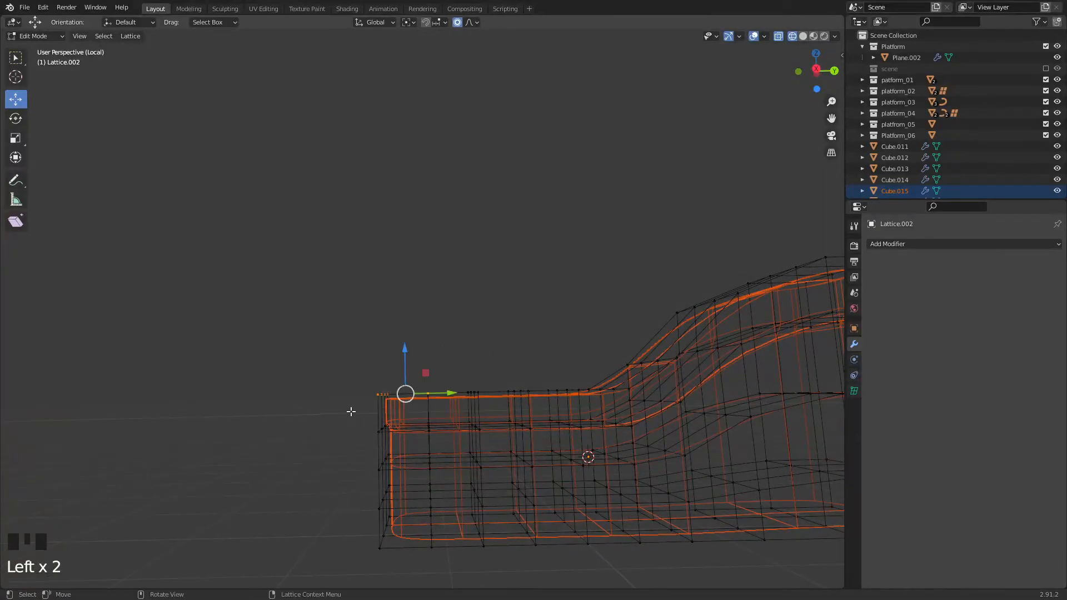
left_click_drag(406, 351, 405, 296)
middle_click_drag(548, 478, 620, 413)
left_click(802, 36)
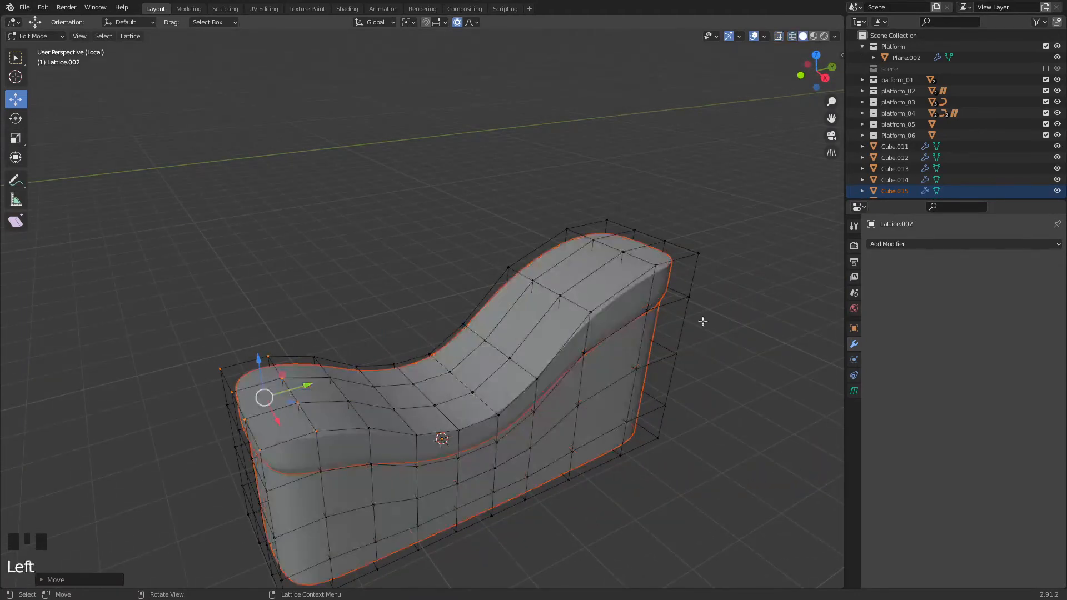
- Deselect the lattice's control points, return to Object Mode and clear the object selection
middle_click_drag(703, 322, 377, 462)
middle_click_drag(601, 381, 579, 443)
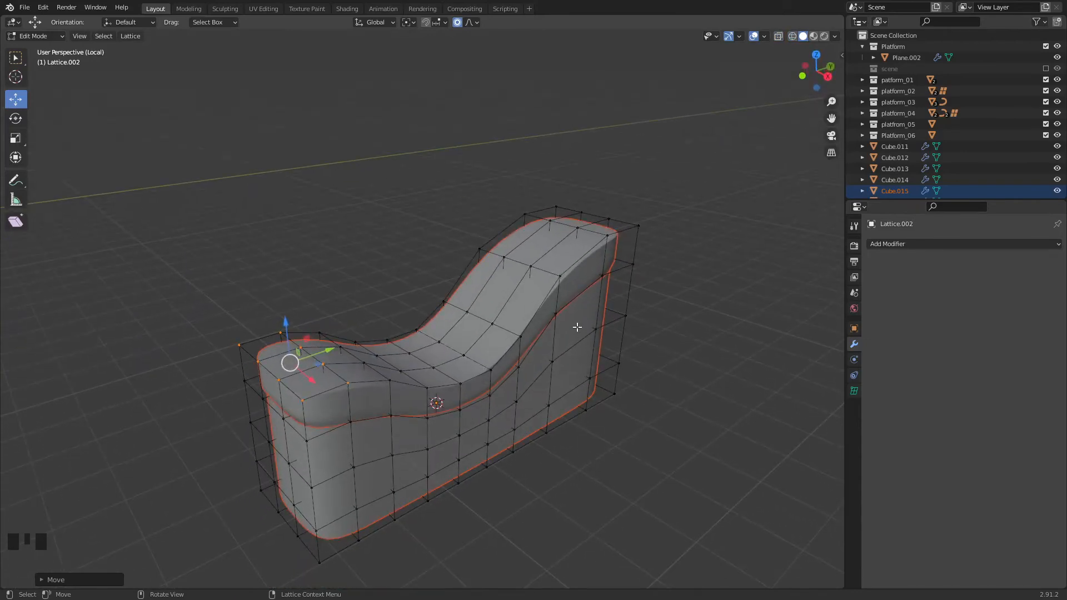
left_click(722, 394)
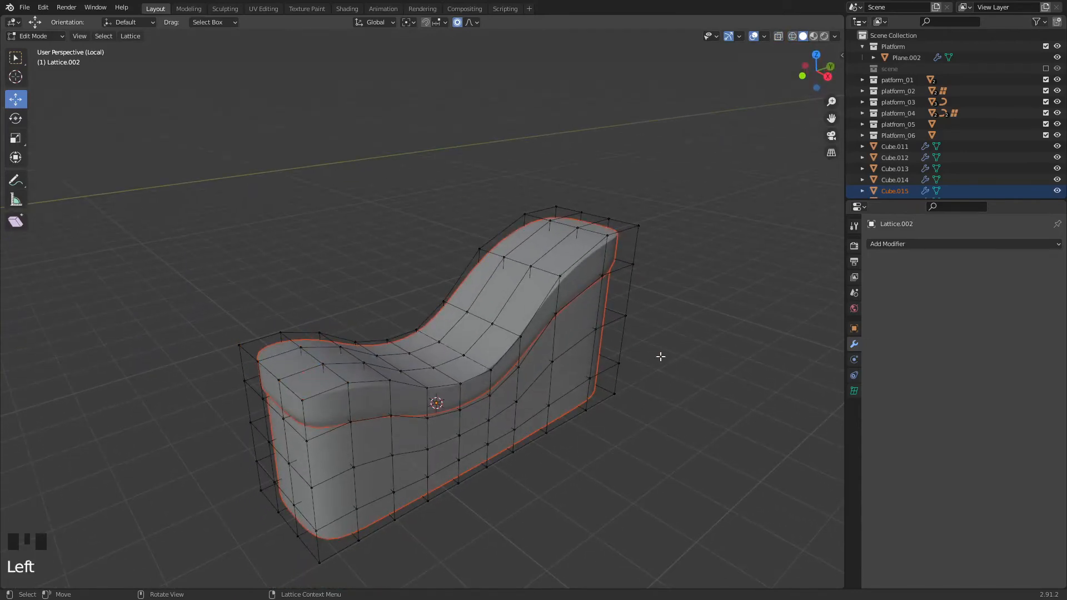
key("Tab")
key("Tab")
key("Tab")
left_click(702, 279)
left_click(567, 327)
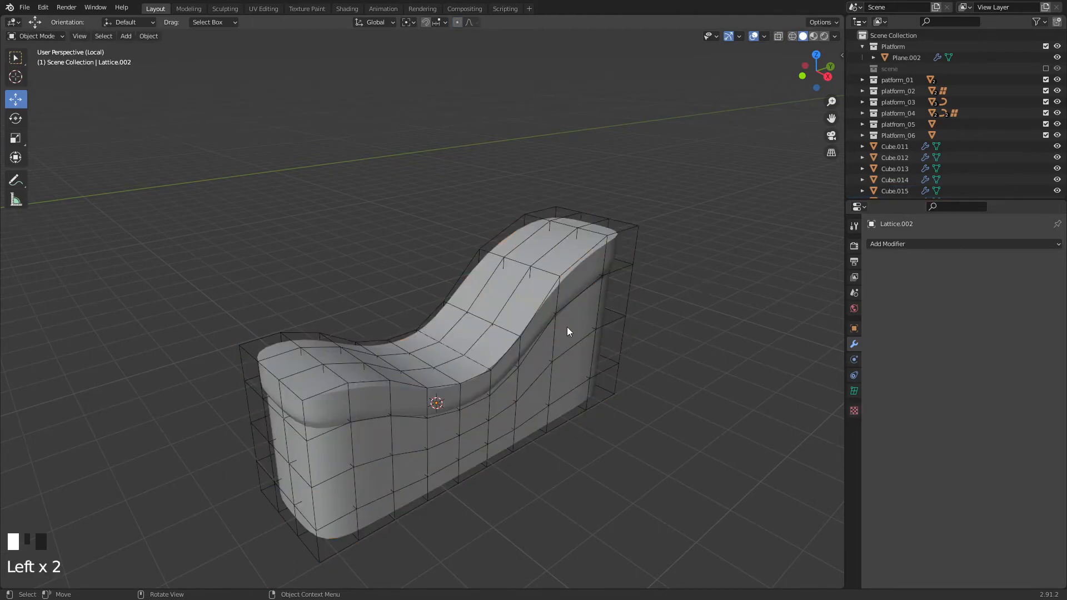
- Select both blocks and examine their undeformed meshes in Edit Mode against the lattice-bent result in Object Mode
left_click(580, 278, "shift")
key("Tab")
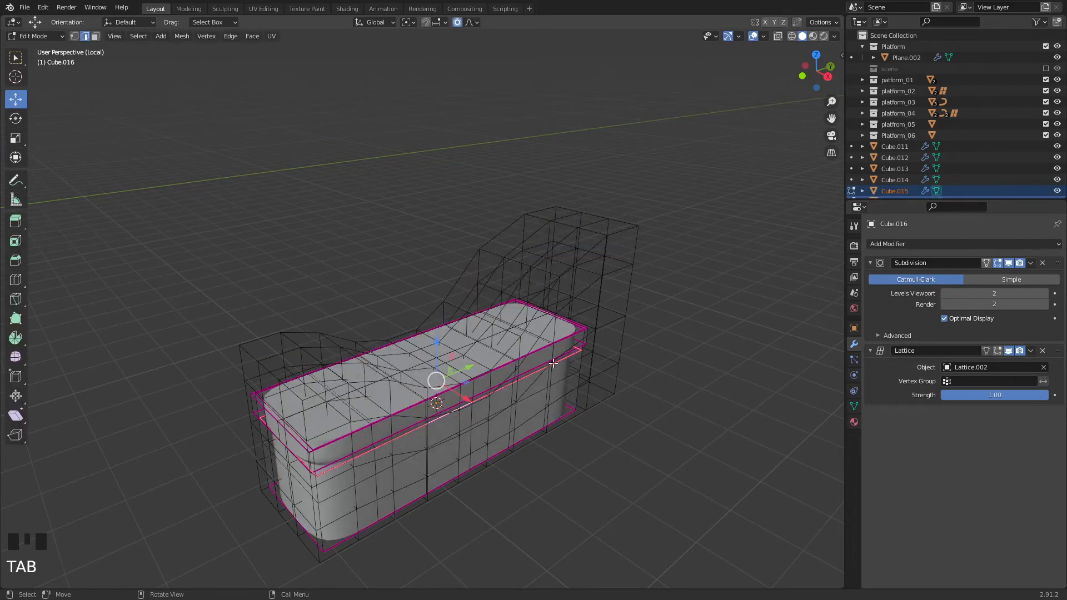
middle_click_drag(511, 454, 616, 190)
key("Tab")
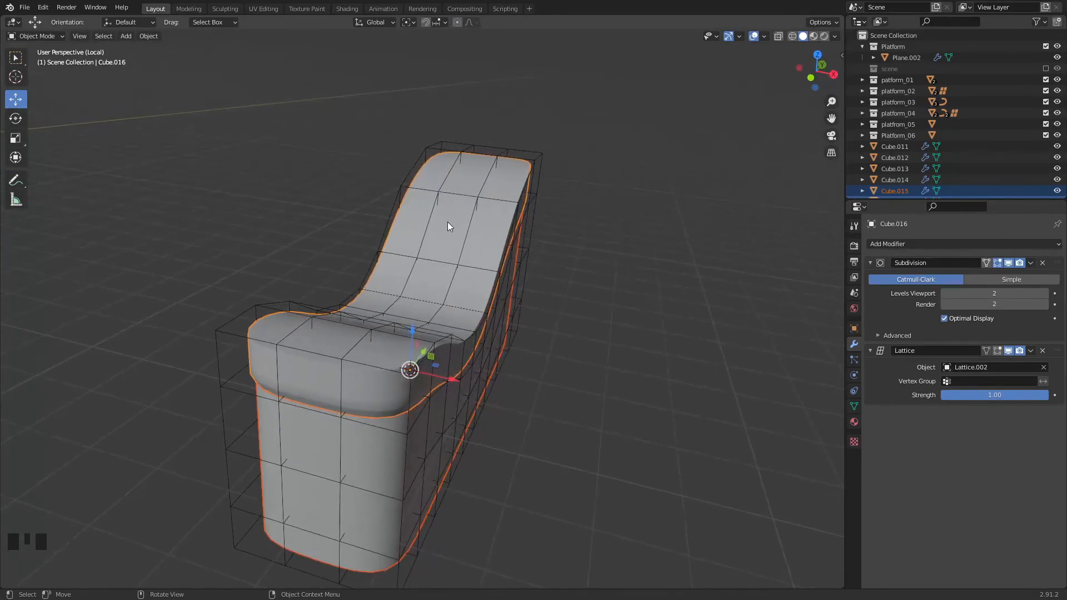
- Edit the lattice from the top view and place the 3D cursor on its centreline at the fourth row from the positive-Y end
key("grave")
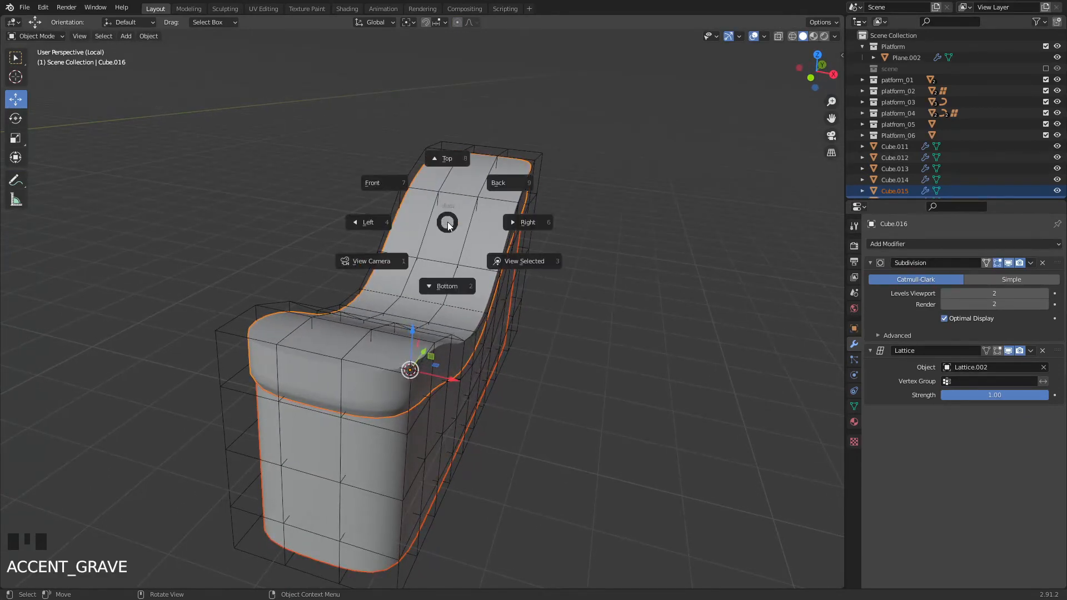
left_click(442, 156)
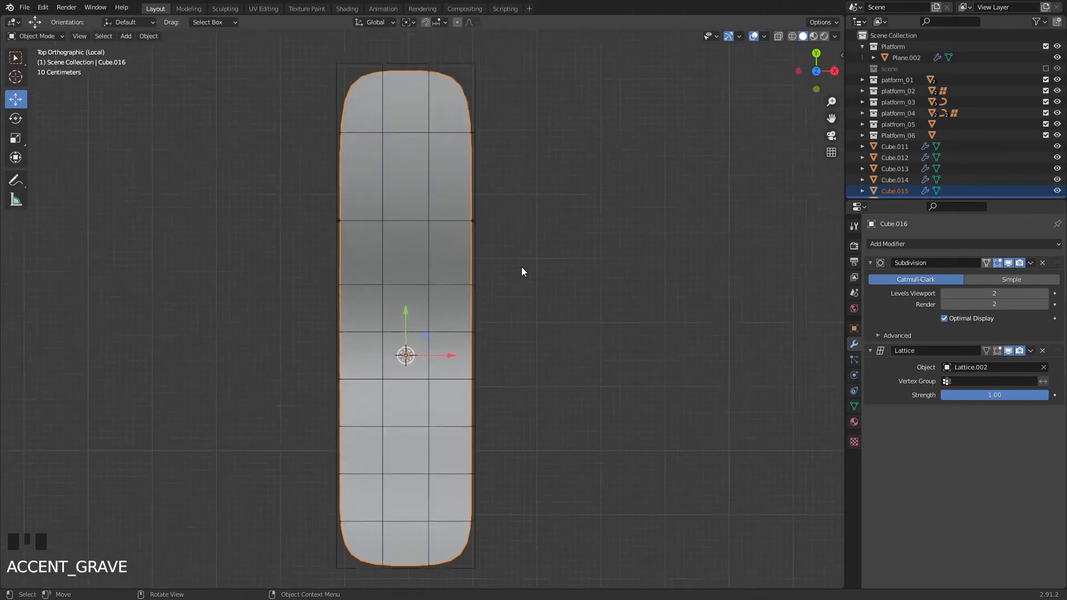
left_click(464, 141)
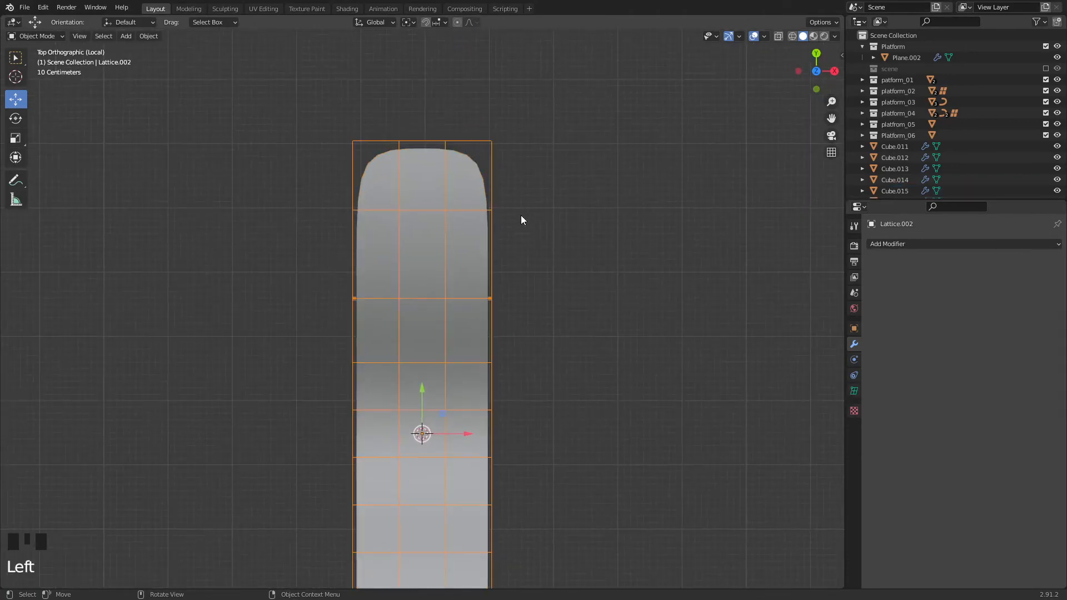
key("Tab")
middle_click_drag(461, 213, 531, 216, "shift")
middle_click_drag(531, 217, 530, 223, "ctrl")
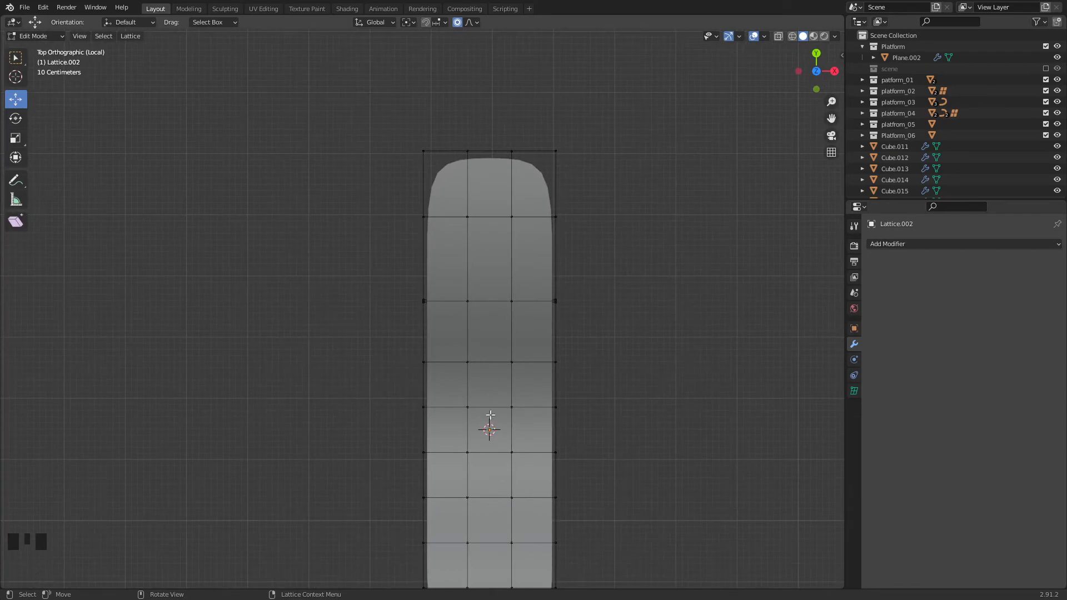
right_click(491, 381, "shift")
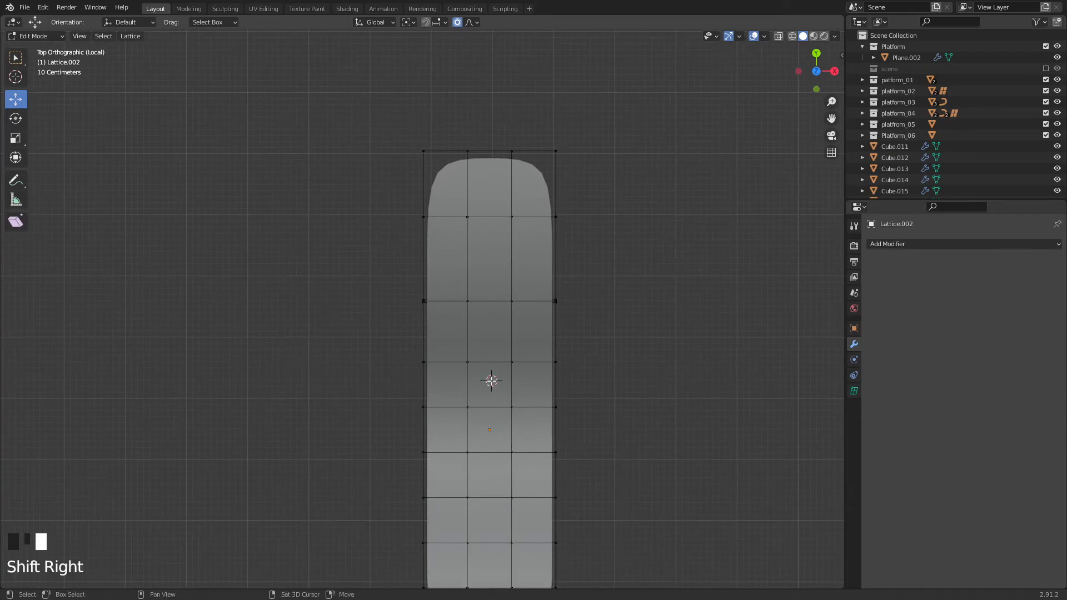
right_click_drag(490, 379, 501, 354, "shift")
- Select all control points in the lattice's two positive-Y end rows in wireframe and set the transform pivot to the 3D Cursor
left_click_drag(392, 106, 628, 255)
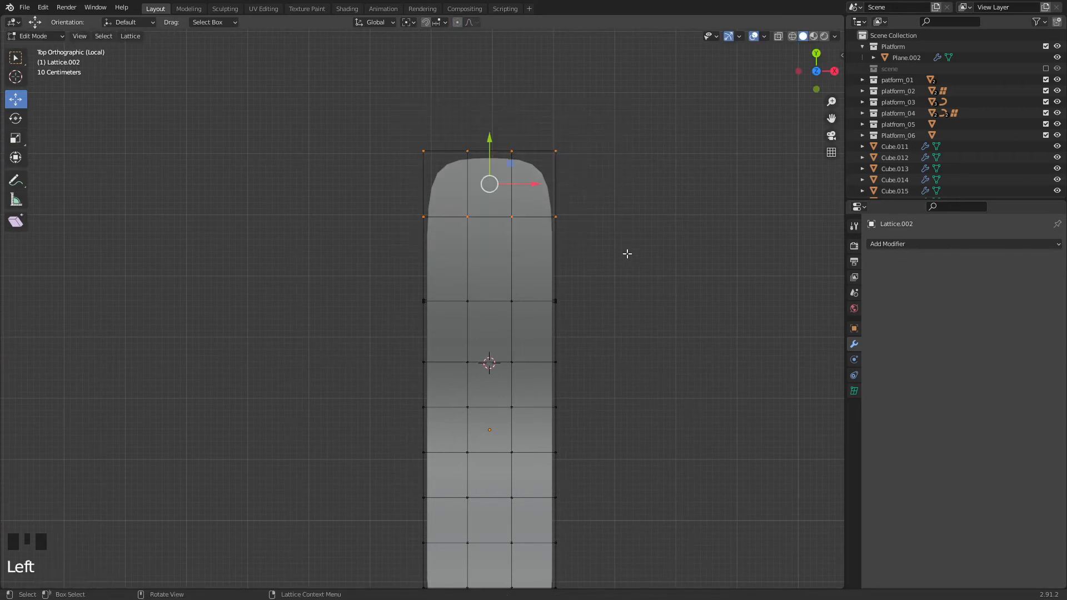
left_click(792, 36)
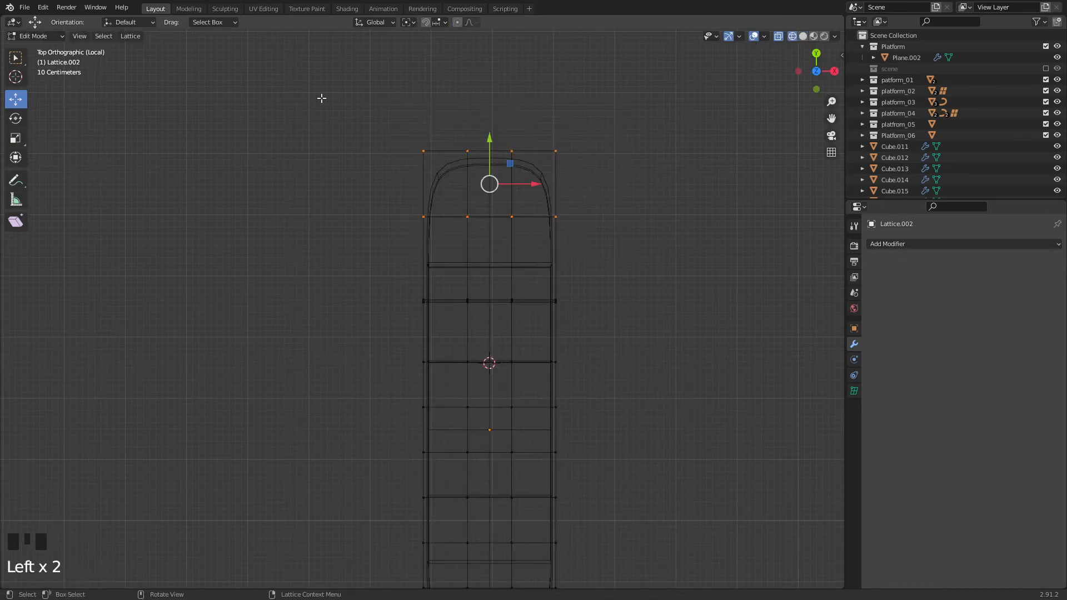
left_click_drag(317, 99, 624, 245)
left_click_drag(687, 287, 687, 287)
left_click_drag(357, 97, 619, 240)
left_click(410, 22)
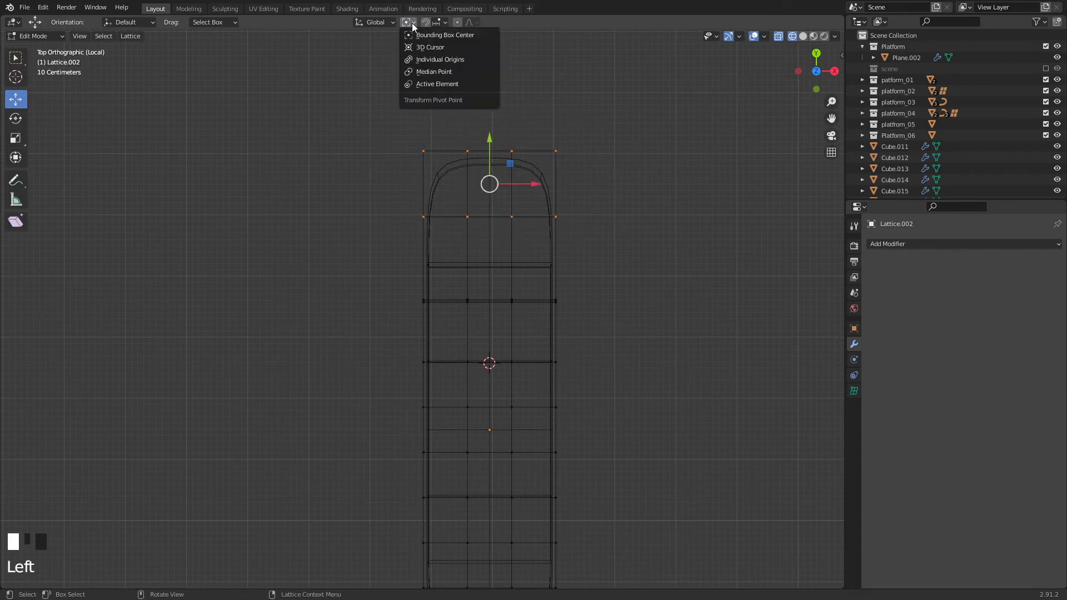
left_click(424, 47)
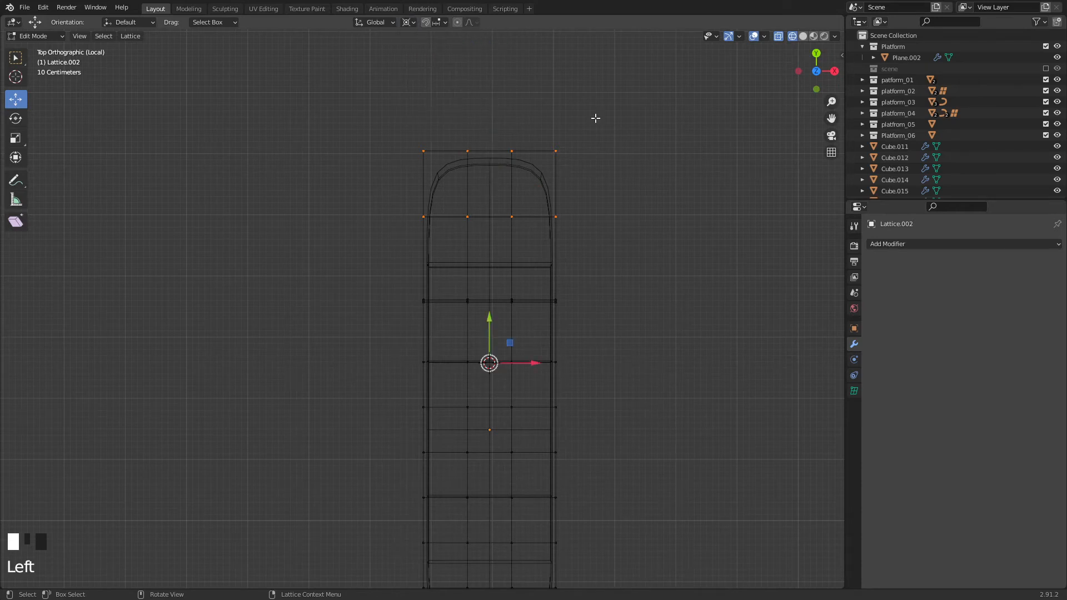
- Rotate the two end rows about 15 degrees clockwise around the 3D cursor with proportional editing at size 4.59
scroll(594, 124, "up", 2)
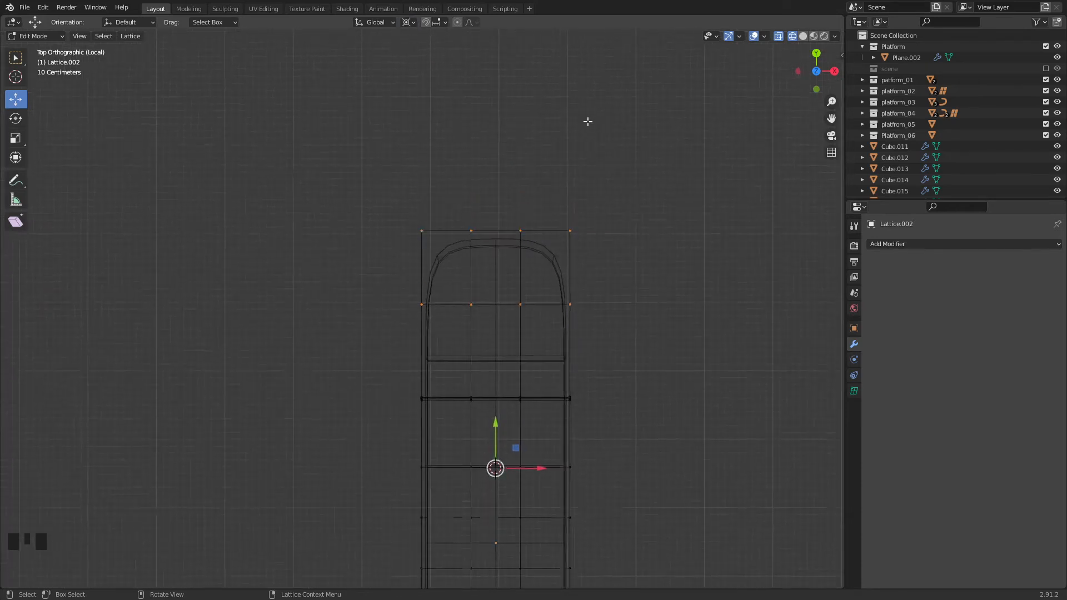
left_click(457, 22)
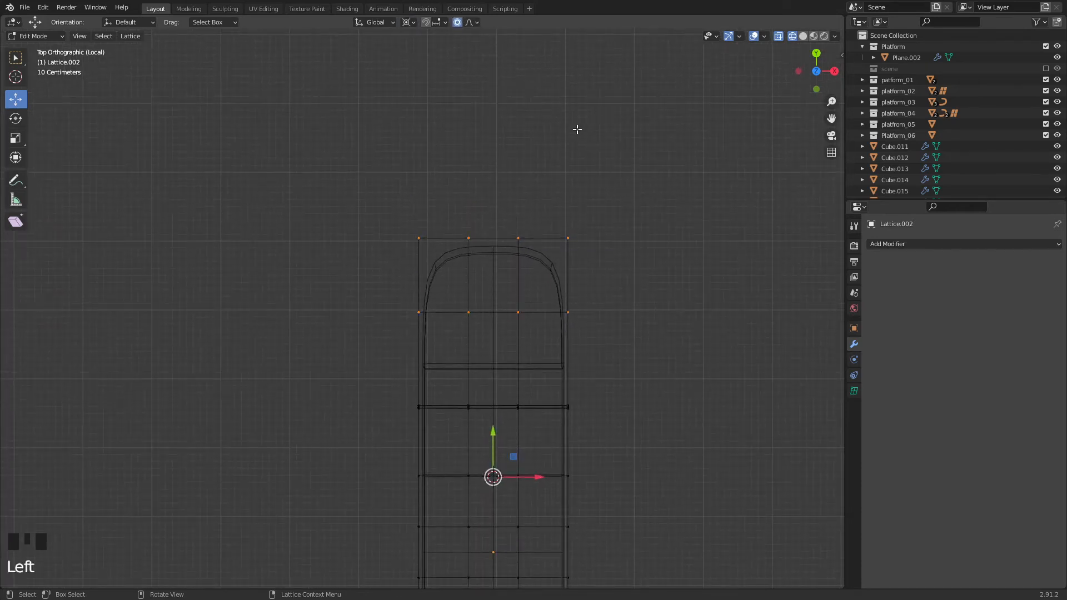
key("r")
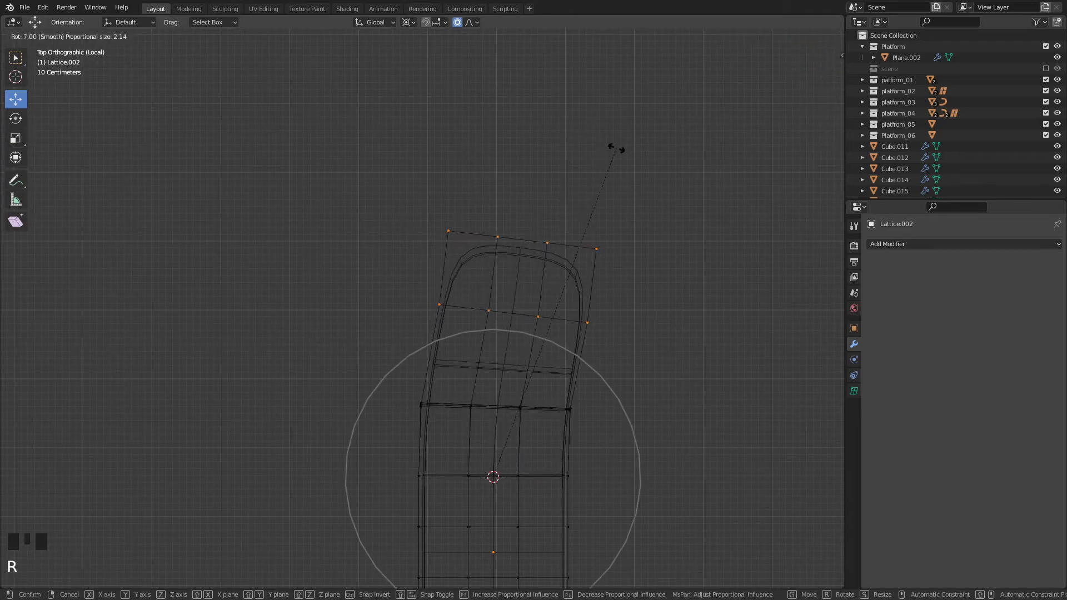
scroll(618, 148, "down", 2)
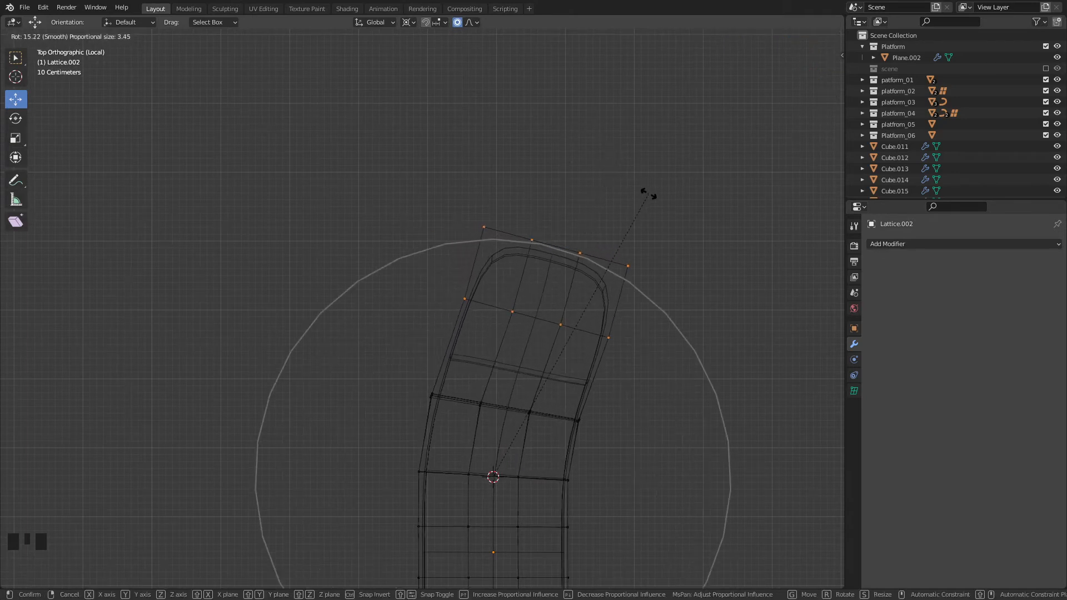
scroll(648, 196, "down", 3)
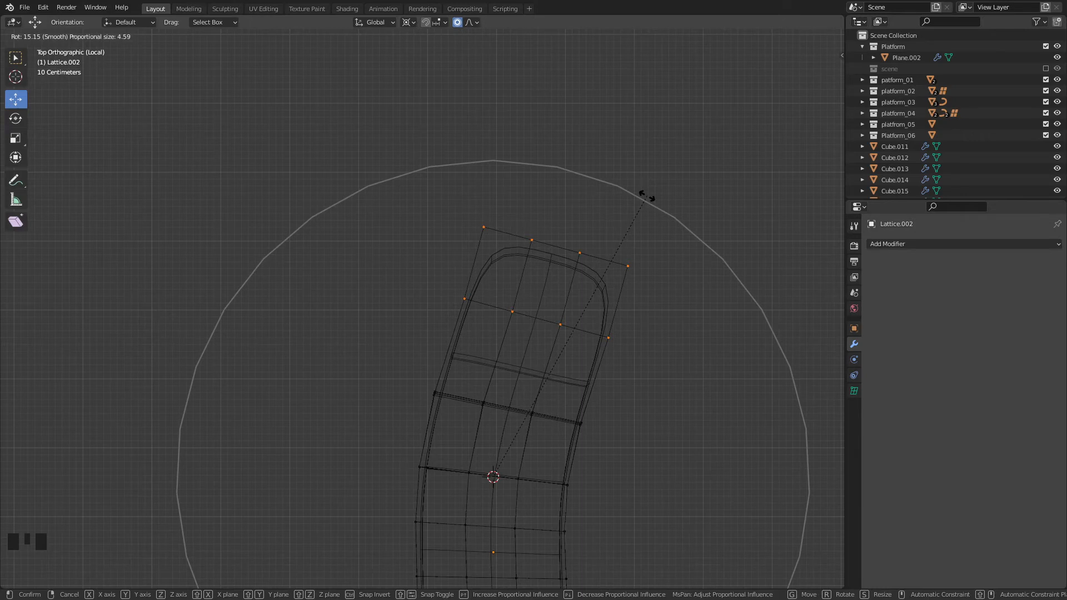
left_click(647, 196)
- Place the 3D cursor between the second and third rows and rotate only the outermost row further clockwise with a smaller proportional radius
left_click_drag(466, 189, 605, 209)
right_click(524, 352, "shift")
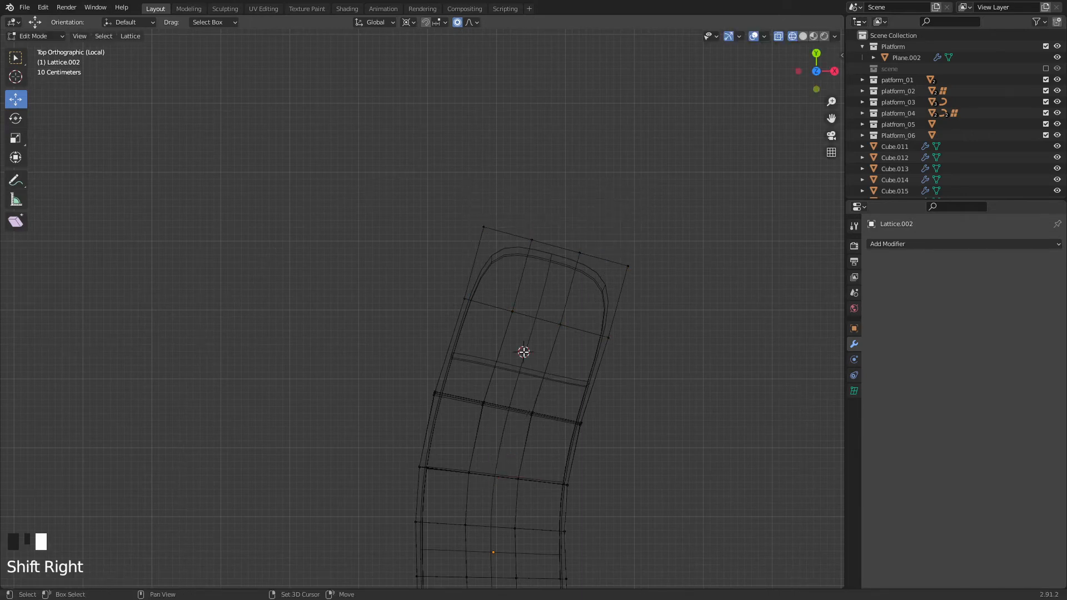
left_click_drag(458, 191, 647, 278)
key("r")
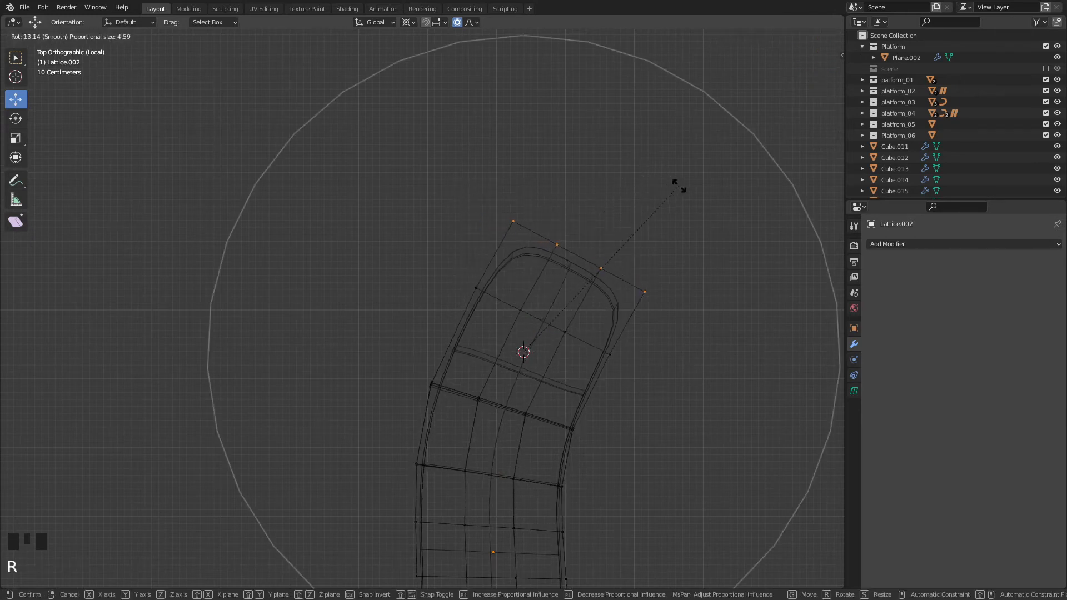
scroll(694, 211, "up", 5)
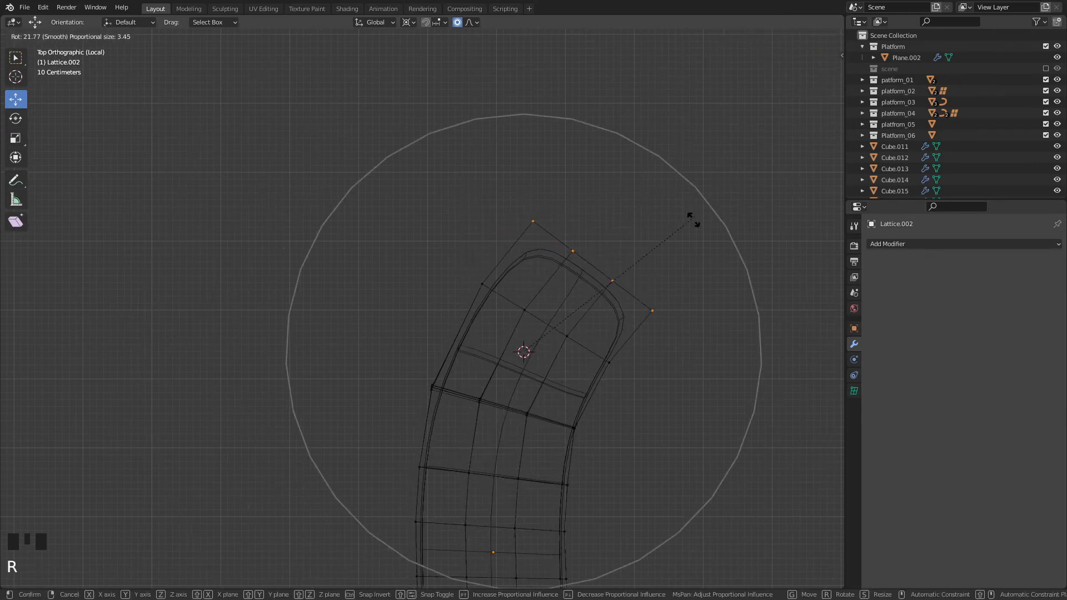
left_click(704, 231)
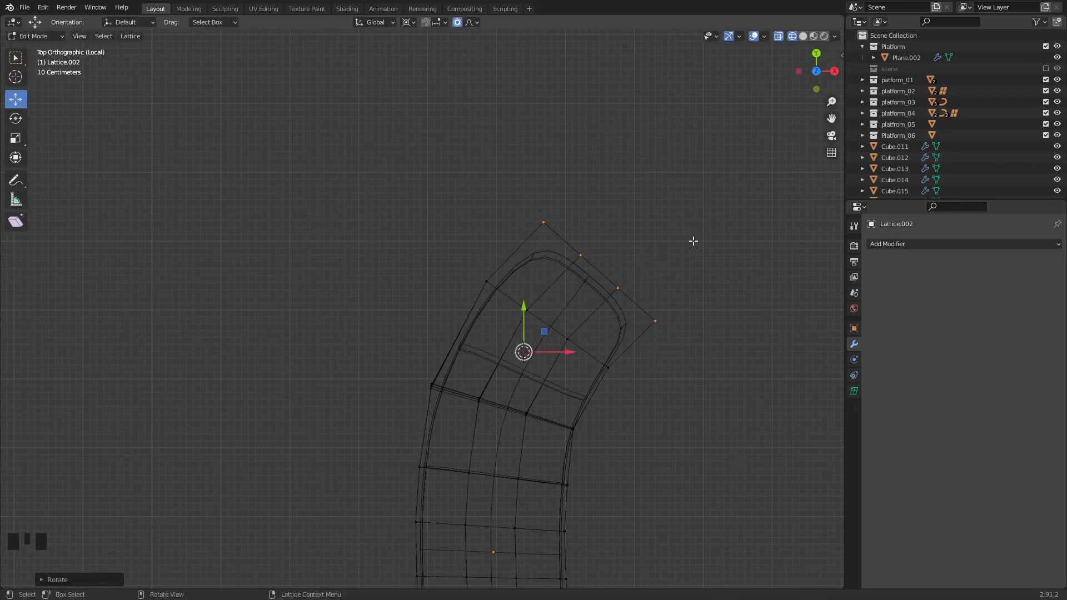
- Move the outermost row diagonally outward in the X-Y plane with proportional editing, extending the curved end, and deselect it
middle_click_drag(693, 240, 501, 283, "shift")
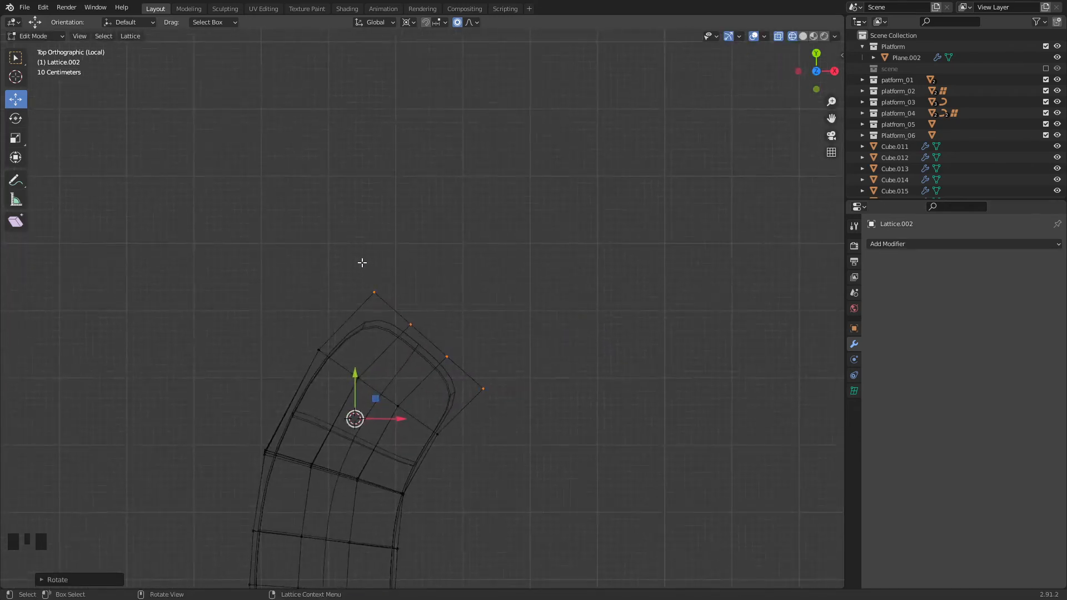
left_click_drag(377, 398, 447, 337)
scroll(394, 389, "up", 6)
left_click(672, 253)
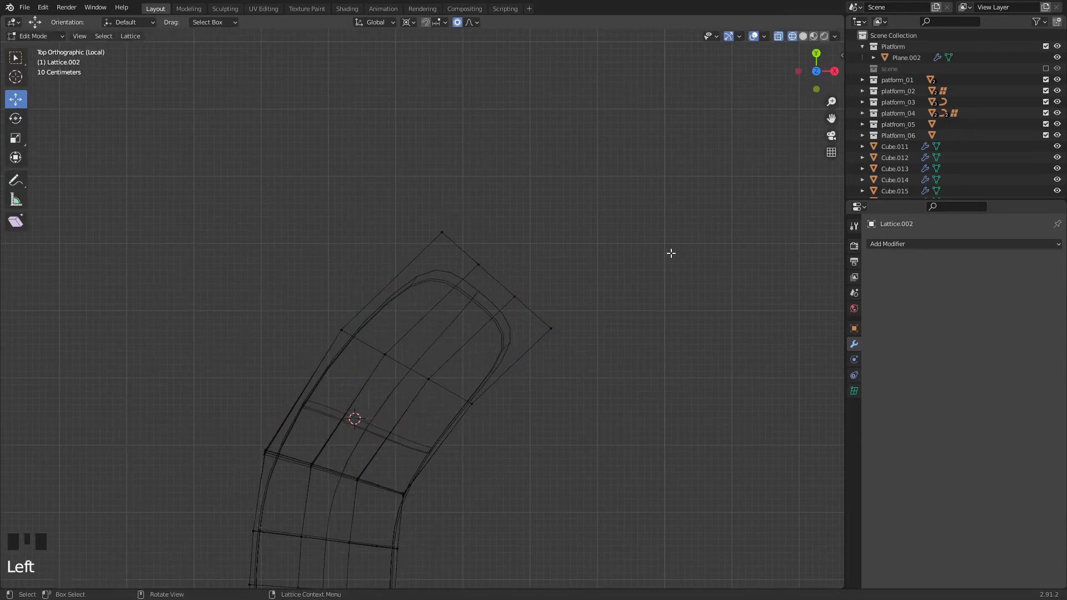
- Restore solid shading, inspect the curved platform in perspective, and leave the lattice's Edit Mode
middle_click_drag(678, 338, 800, 48)
left_click(804, 36)
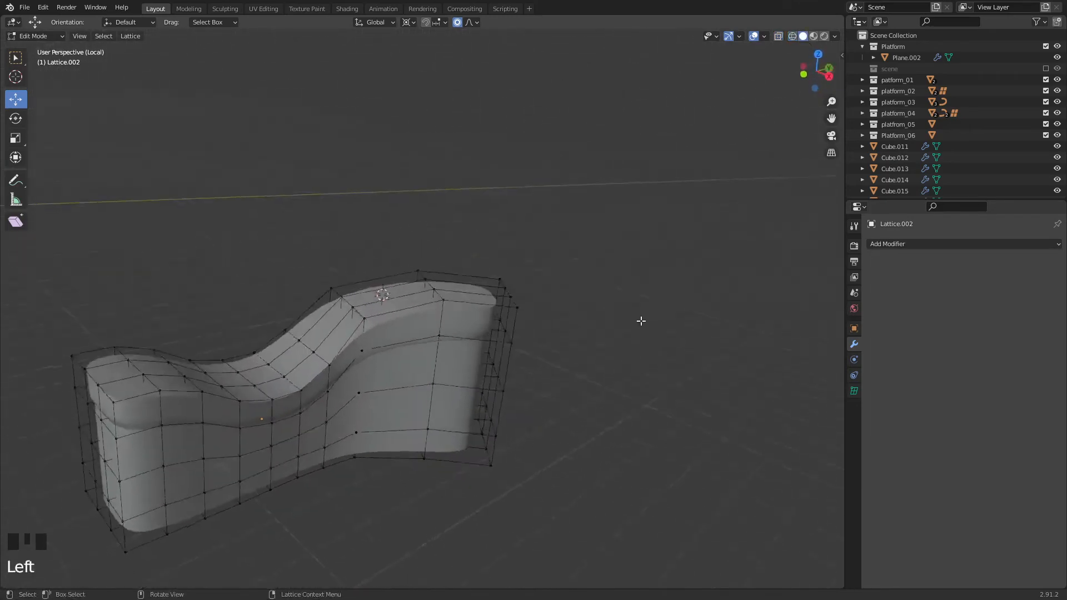
left_click(639, 319)
middle_click_drag(642, 321, 628, 344)
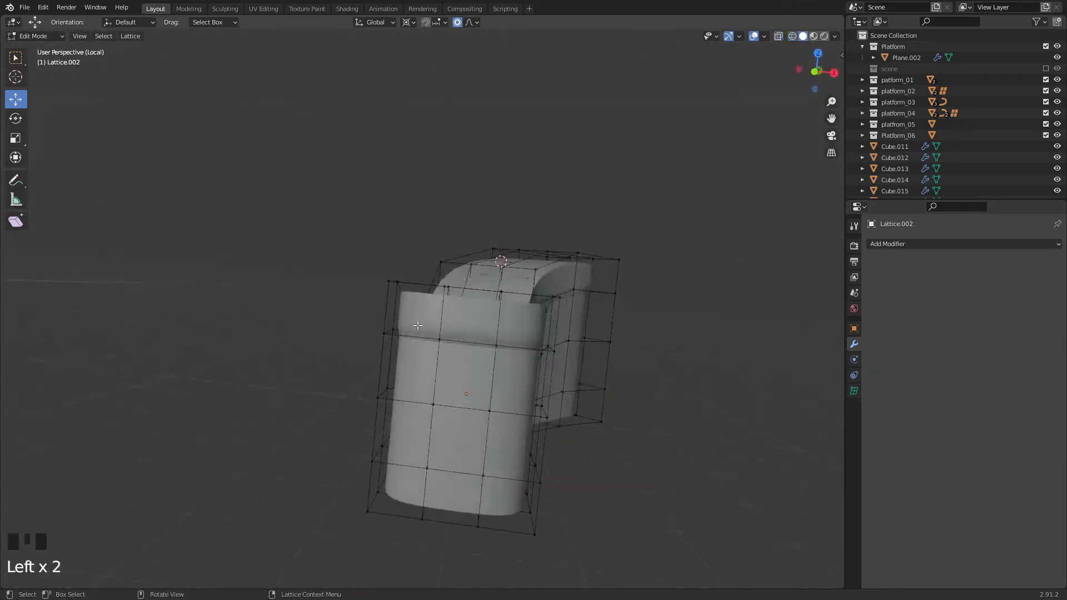
middle_click_drag(419, 325, 579, 358)
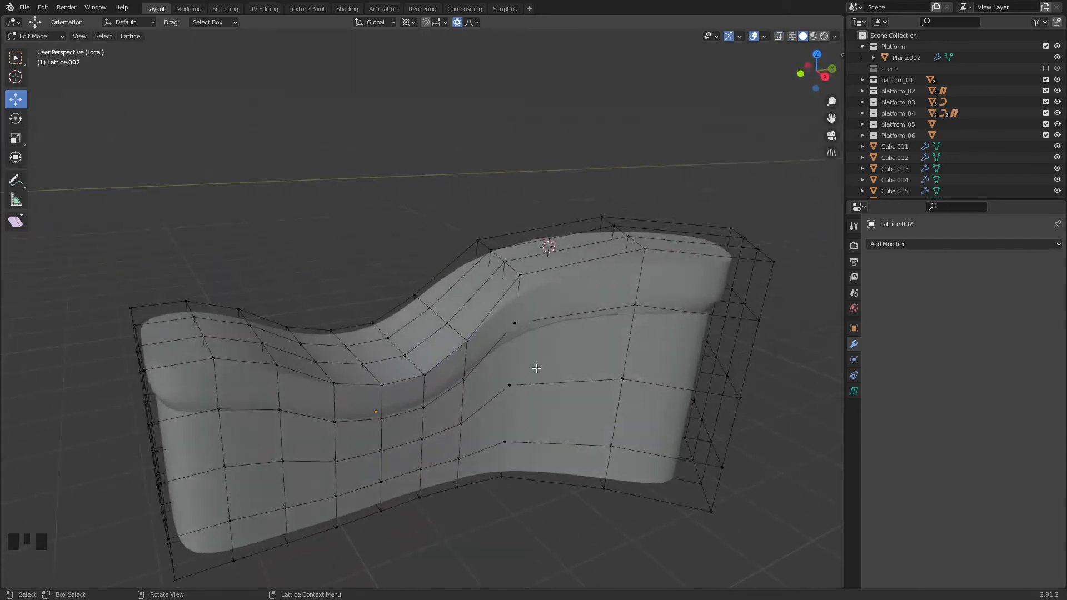
key("Tab")
key("Tab")
key("Tab")
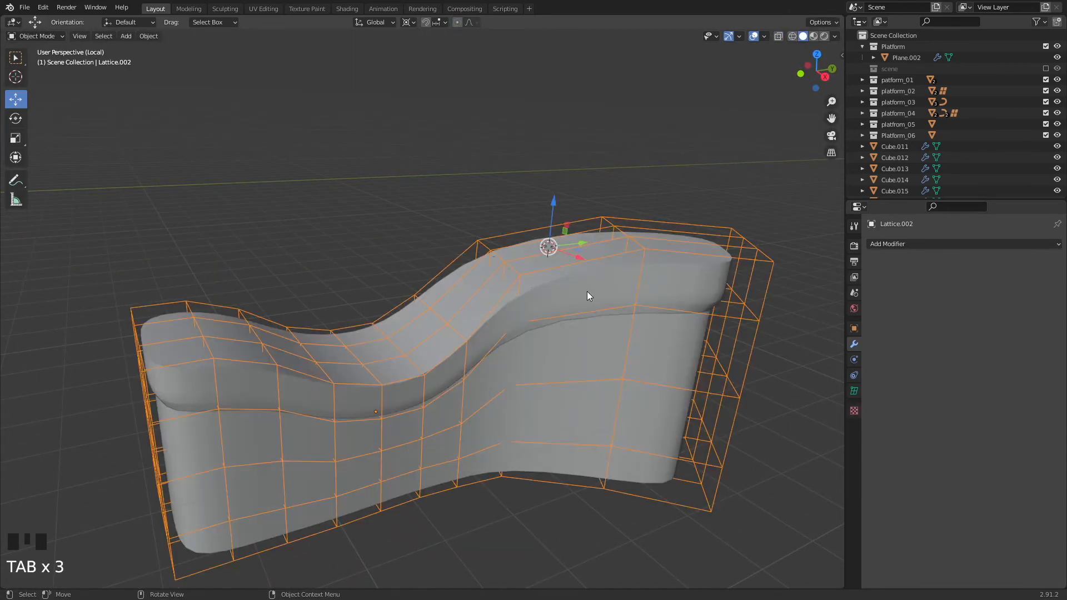
- Select the two deformed blocks and compare their original straight meshes in Edit Mode with the curved lattice result from several angles
left_click(579, 348)
left_click(578, 348, "shift")
key("Tab")
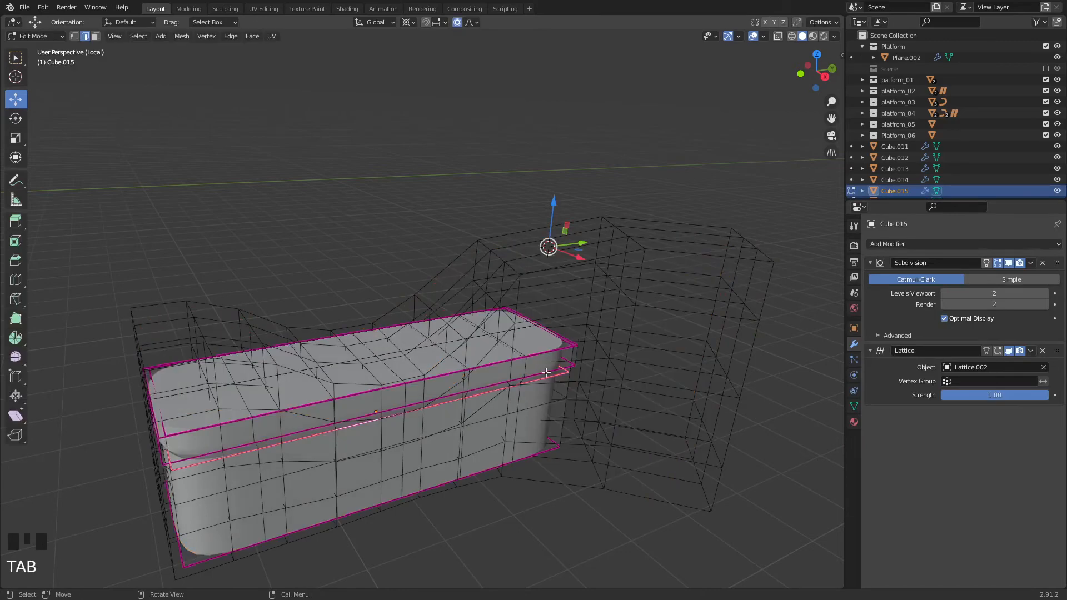
middle_click_drag(578, 344, 471, 329)
key("Tab")
scroll(470, 331, "down", 5)
scroll(482, 331, "up", 3)
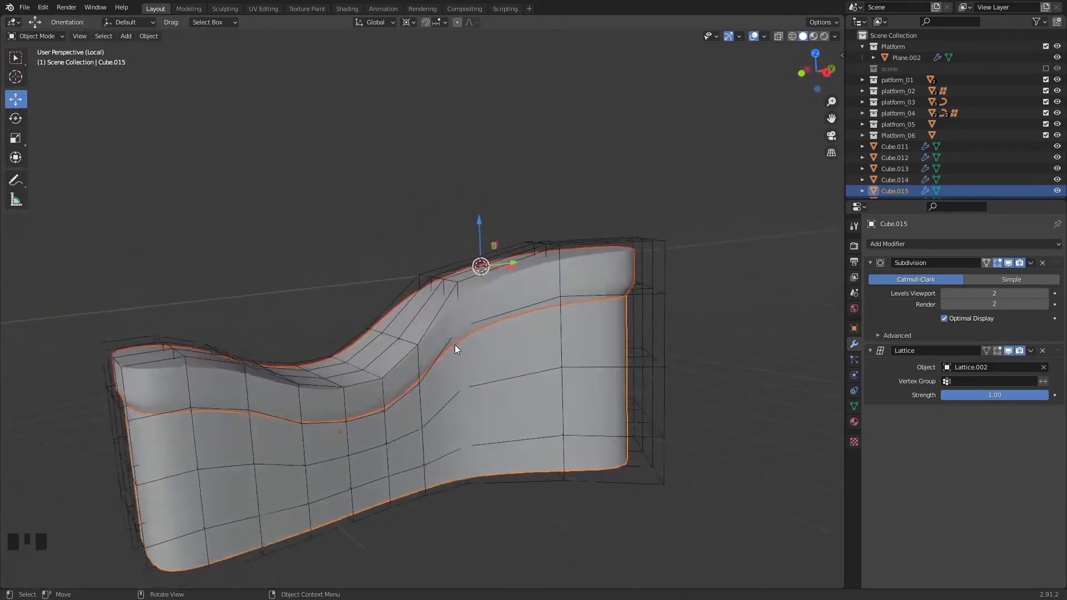
middle_click_drag(558, 301, 566, 292)
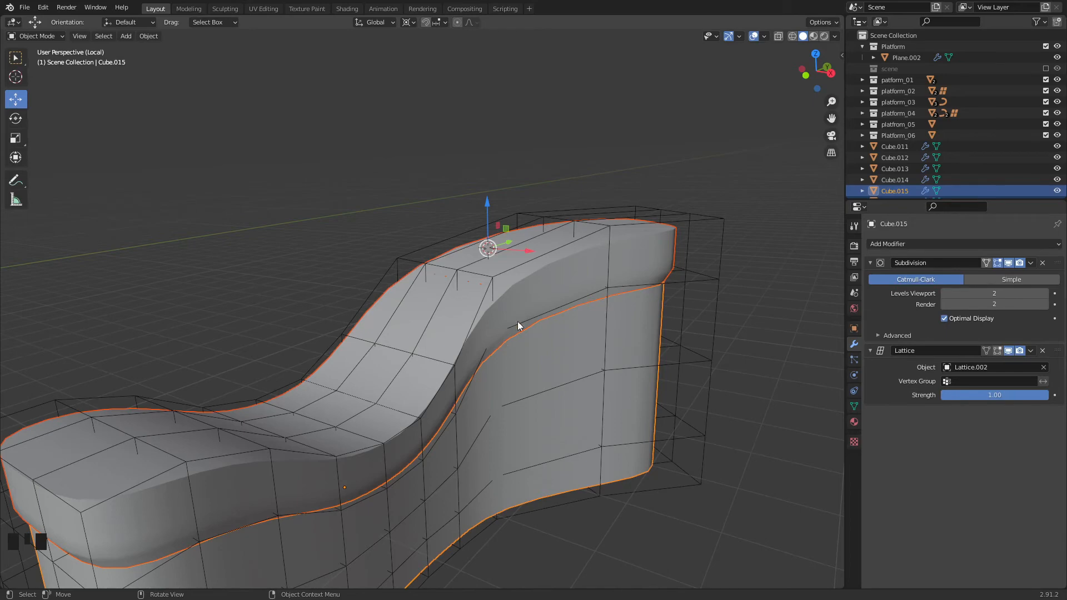
middle_click_drag(386, 458, 518, 309)
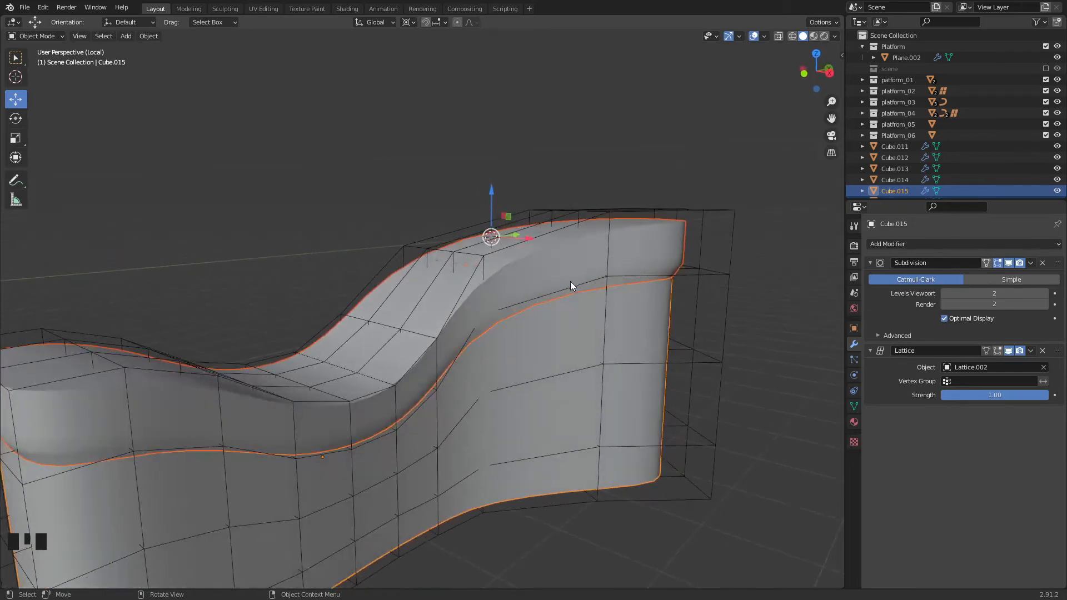
key("Tab")
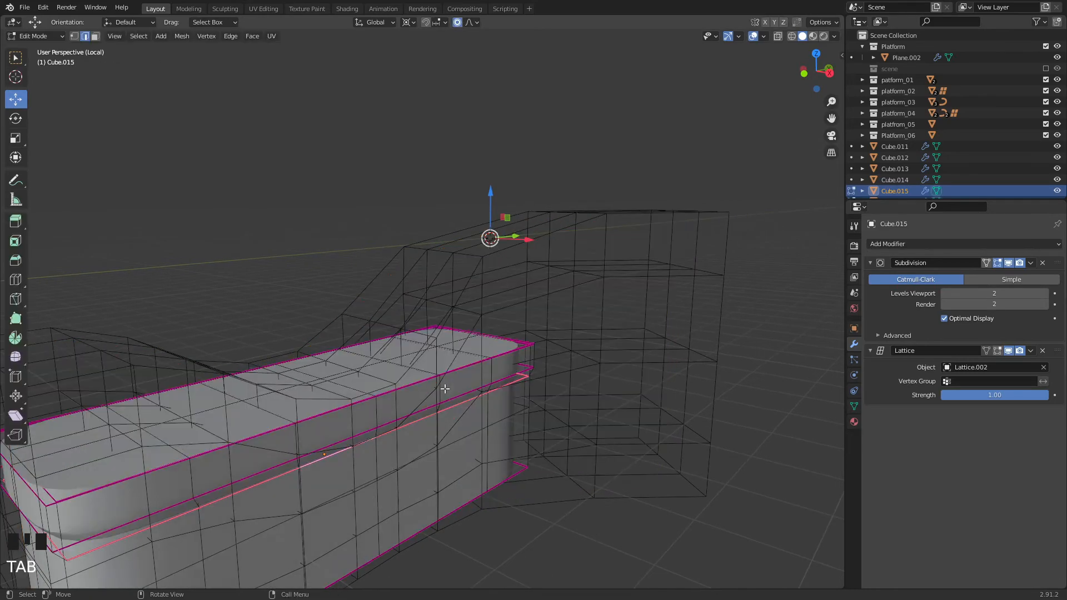
middle_click_drag(384, 427, 484, 398)
key("Tab")
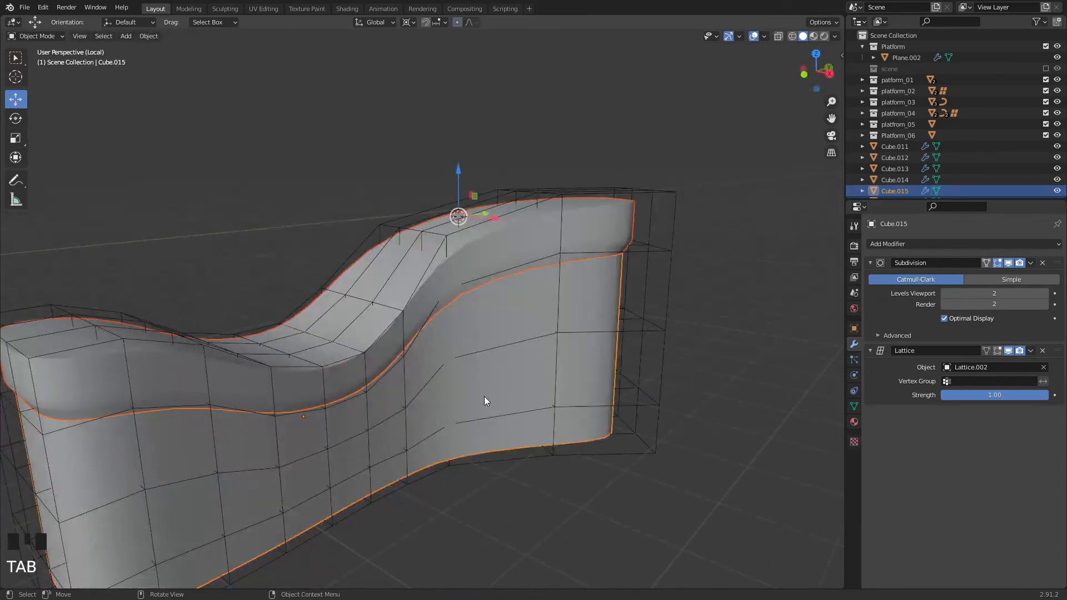
scroll(485, 396, "down", 2)
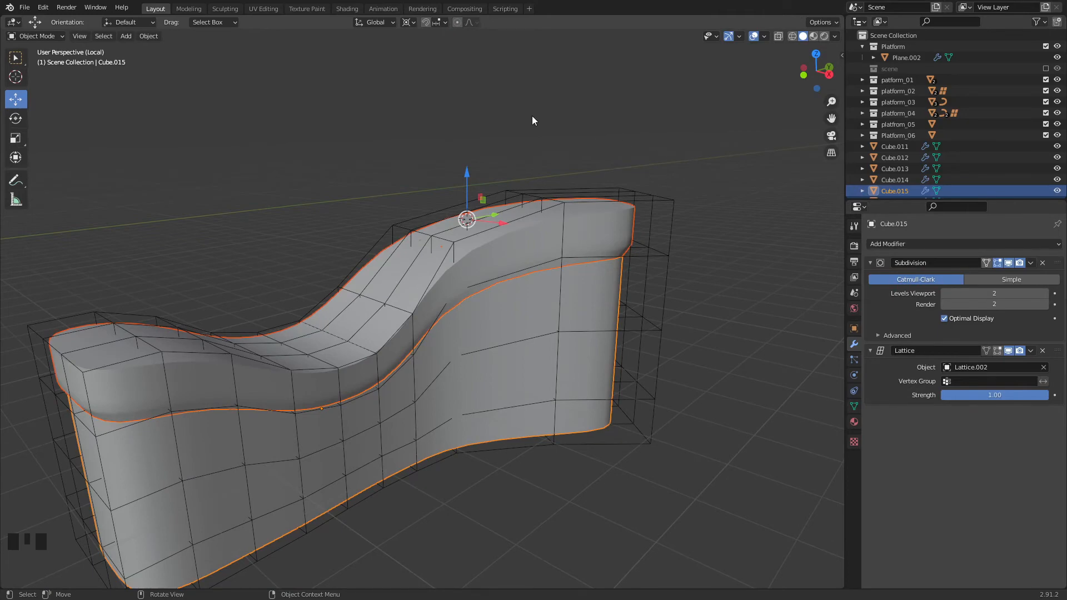
- Enter the lattice's Edit Mode, select the top corner control point at the high end, and view the cage from other angles
left_click(624, 191)
key("Tab")
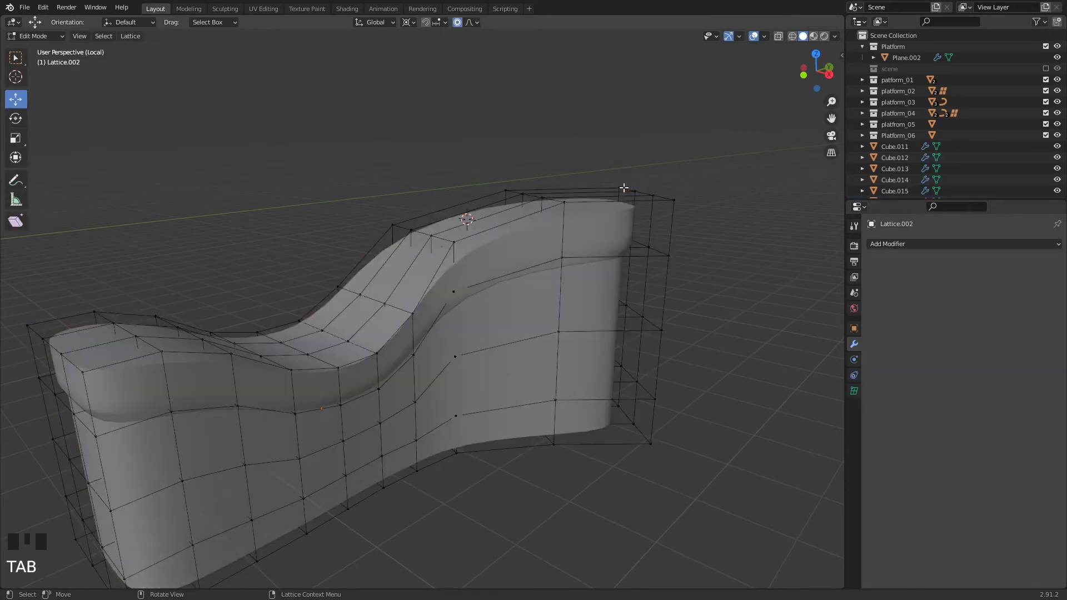
left_click(672, 203)
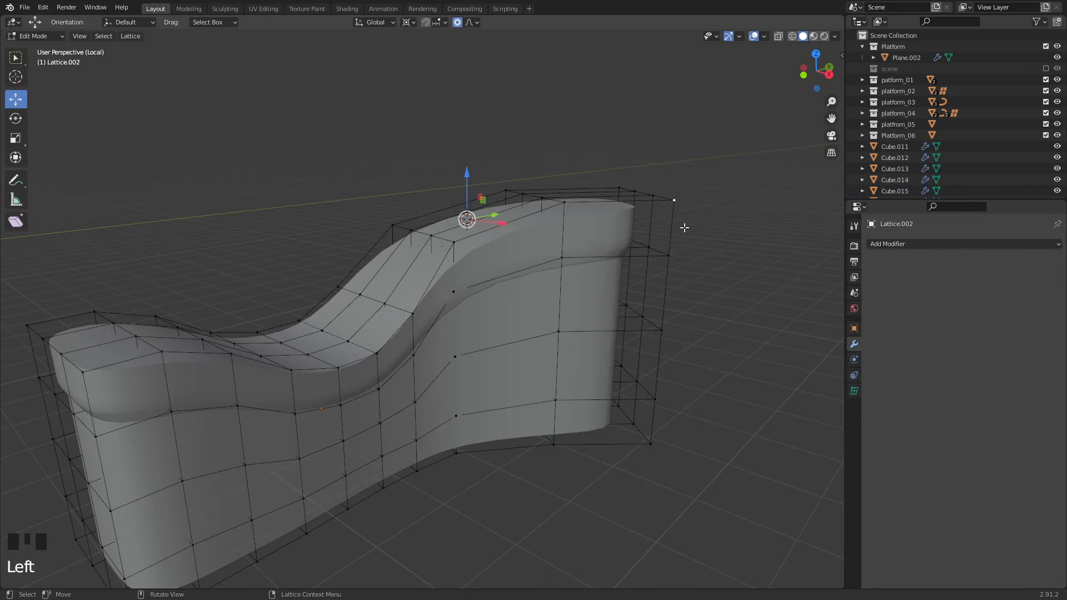
key("2")
key("2")
key("2")
key("2")
left_click(673, 220)
left_click(670, 224)
left_click(670, 225)
left_click(670, 225)
middle_click_drag(584, 302, 136, 377)
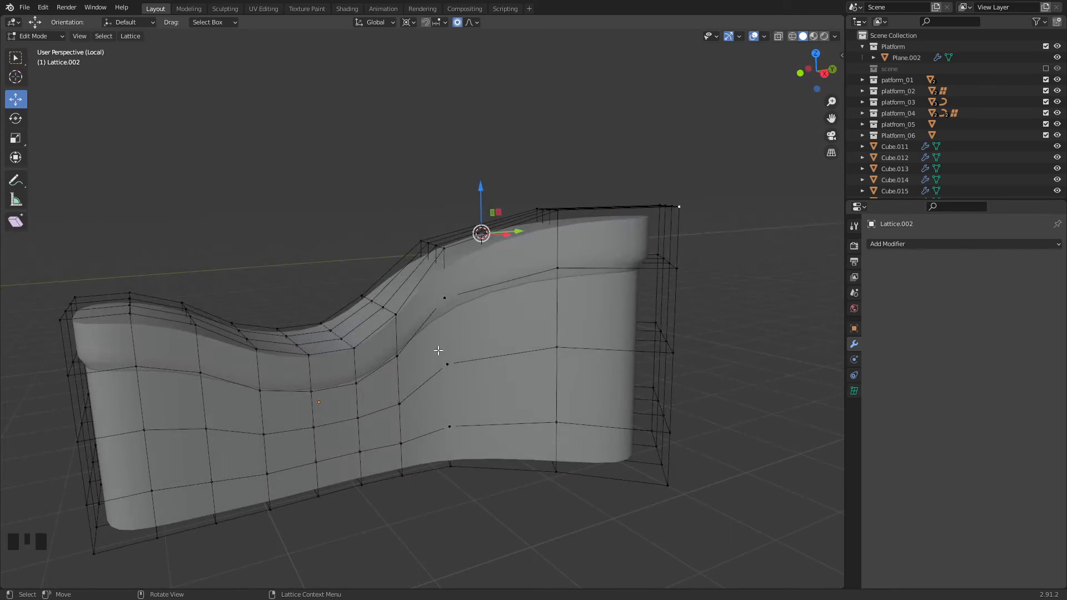
middle_click_drag(339, 373, 199, 338)
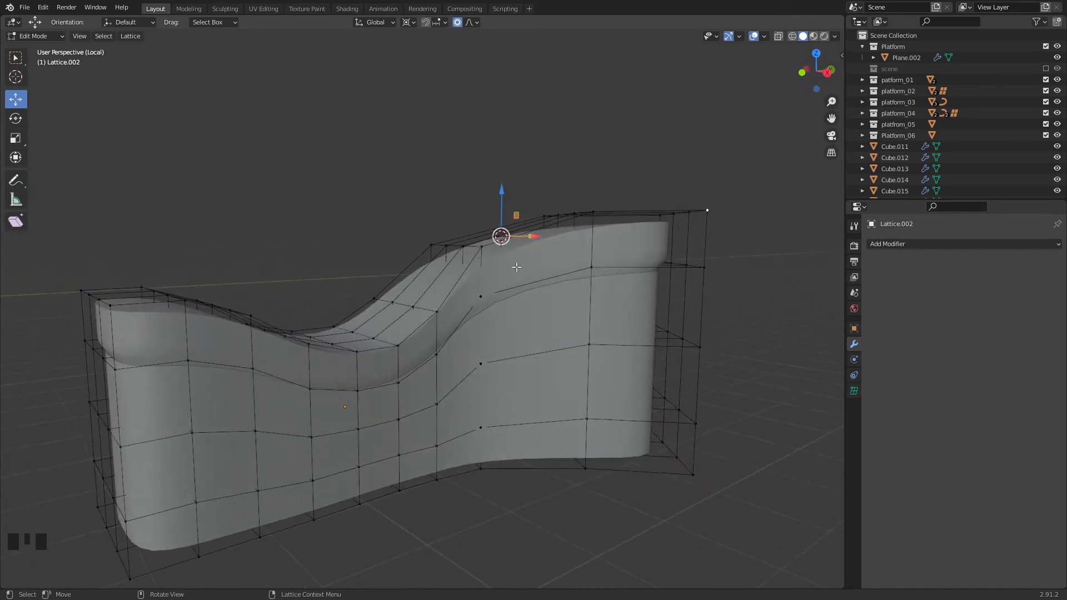
middle_click_drag(475, 327, 381, 371)
- Raise four top control points along the far edge of the lattice's high end with proportional editing, and leave Edit Mode
left_click(305, 282)
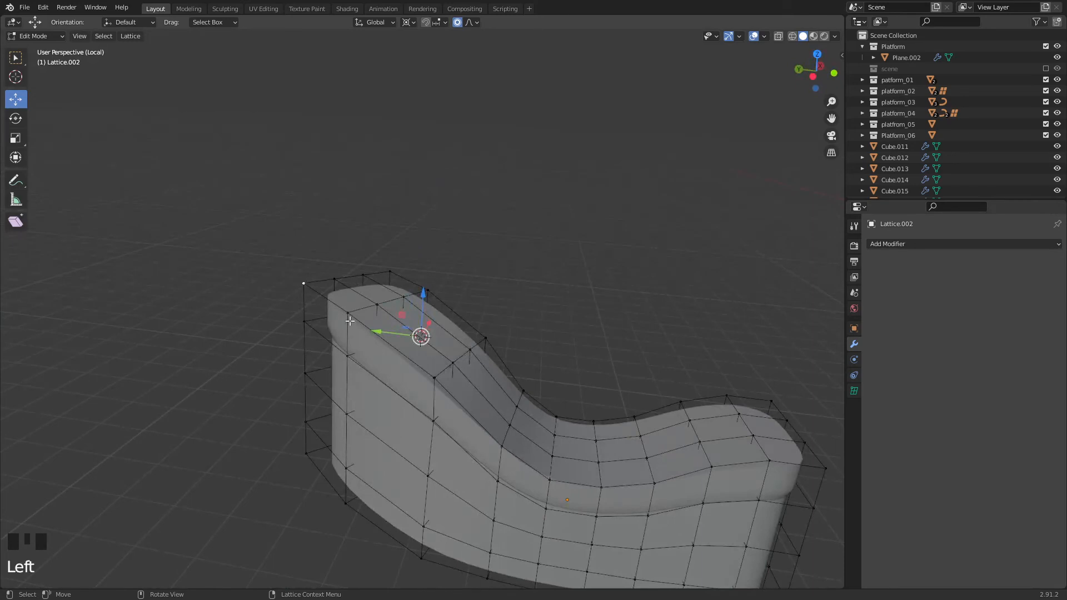
left_click(349, 315, "shift")
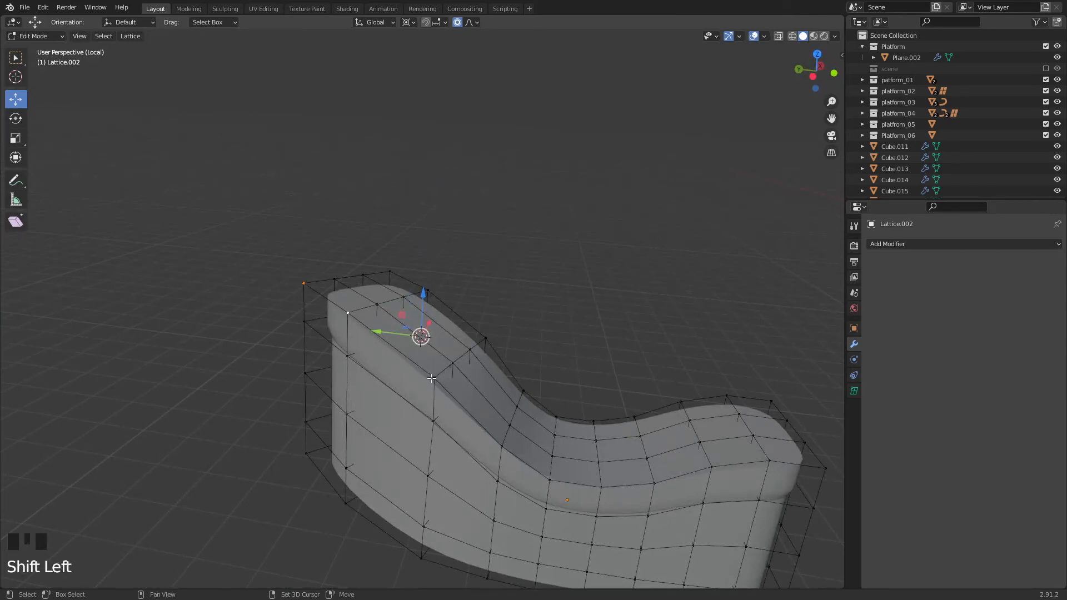
left_click(433, 379, "shift")
left_click(502, 447, "shift")
middle_click_drag(545, 317, 520, 378)
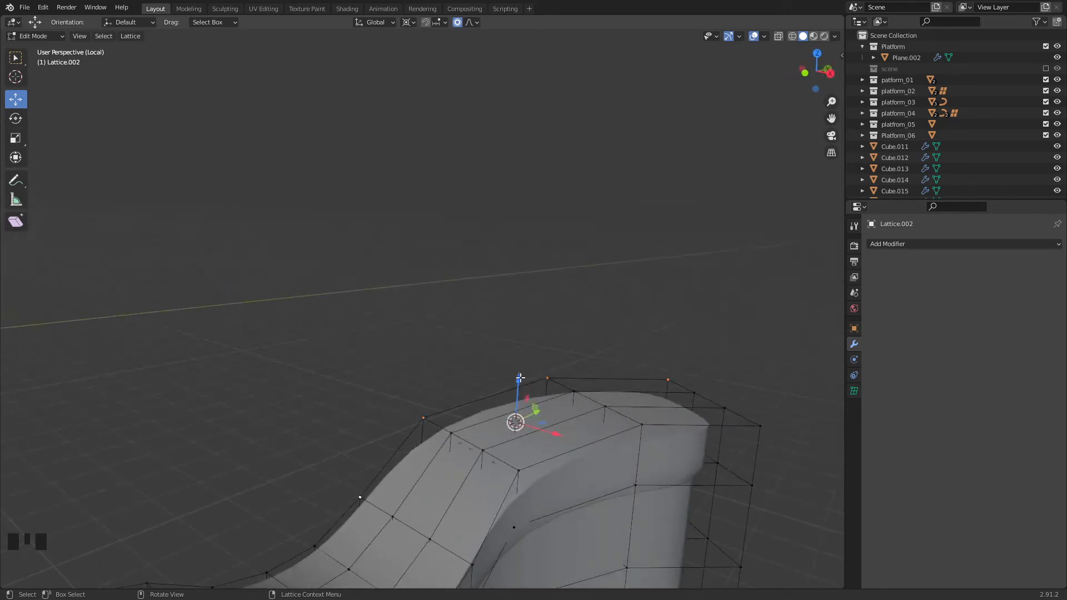
left_click_drag(520, 378, 529, 277)
scroll(523, 350, "up", 6)
scroll(525, 300, "down", 2)
scroll(528, 278, "up", 2)
left_click(465, 219)
scroll(500, 333, "down", 1)
middle_click_drag(523, 427, 540, 410)
key("Tab")
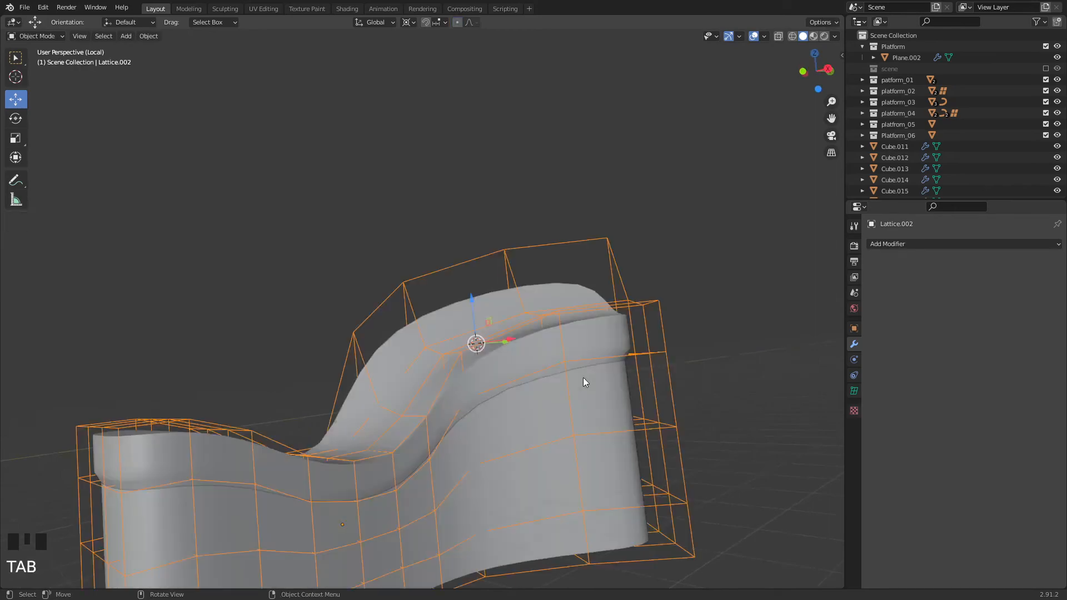
- Reselect the lattice in Object Mode and hide it
middle_click_drag(583, 378, 618, 279)
left_click(680, 308)
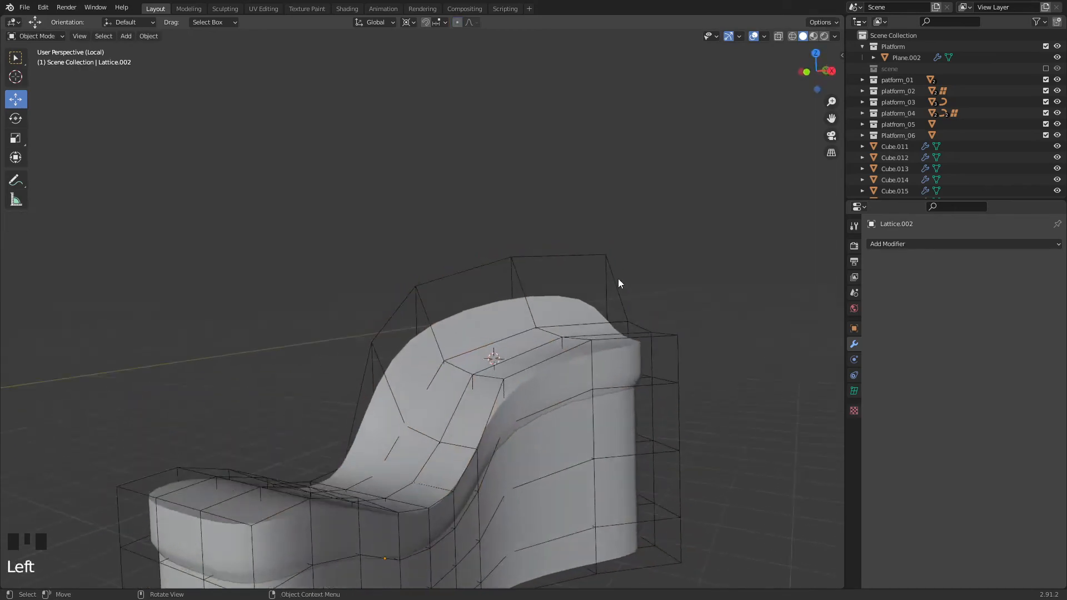
left_click(608, 265)
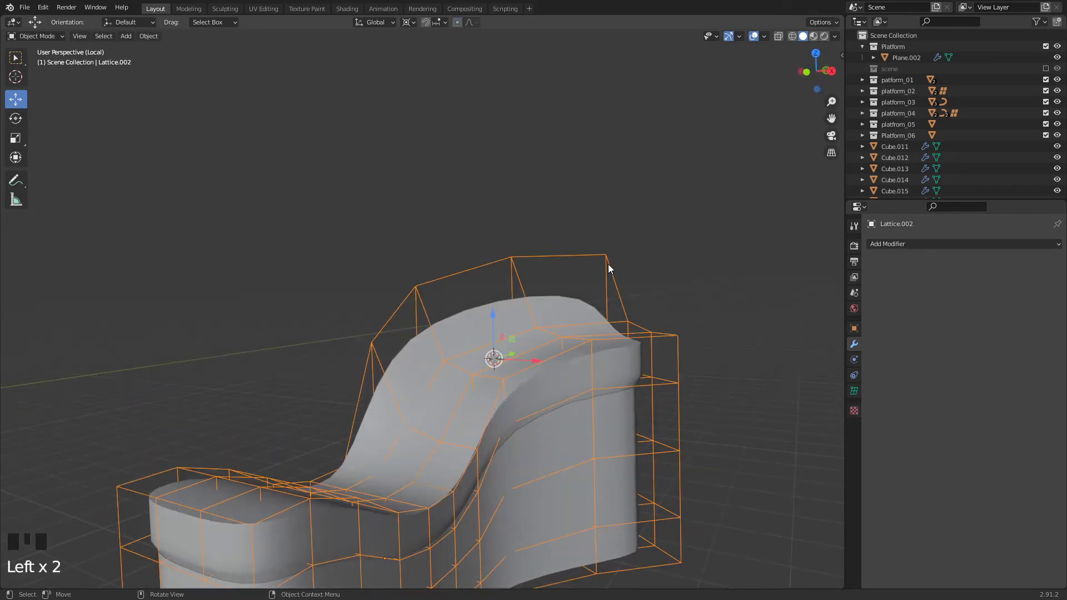
key("h")
left_click(650, 324)
- Examine the curved platform without its lattice cage, both close up and from a distance
middle_click_drag(649, 324, 527, 309)
scroll(674, 531, "up", 2)
scroll(527, 309, "down", 2)
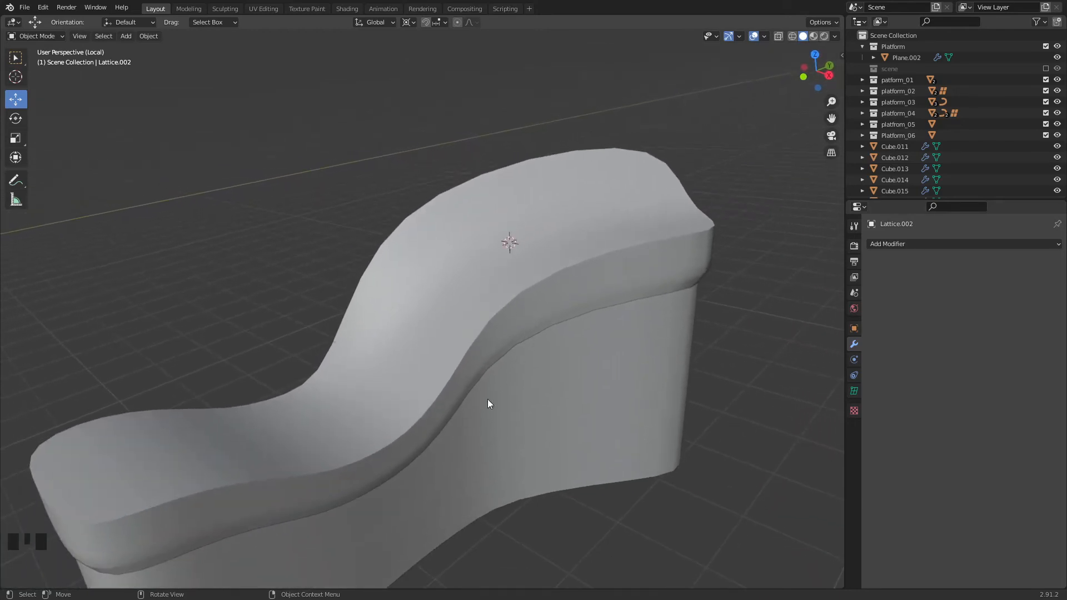
middle_click_drag(518, 379, 581, 287)
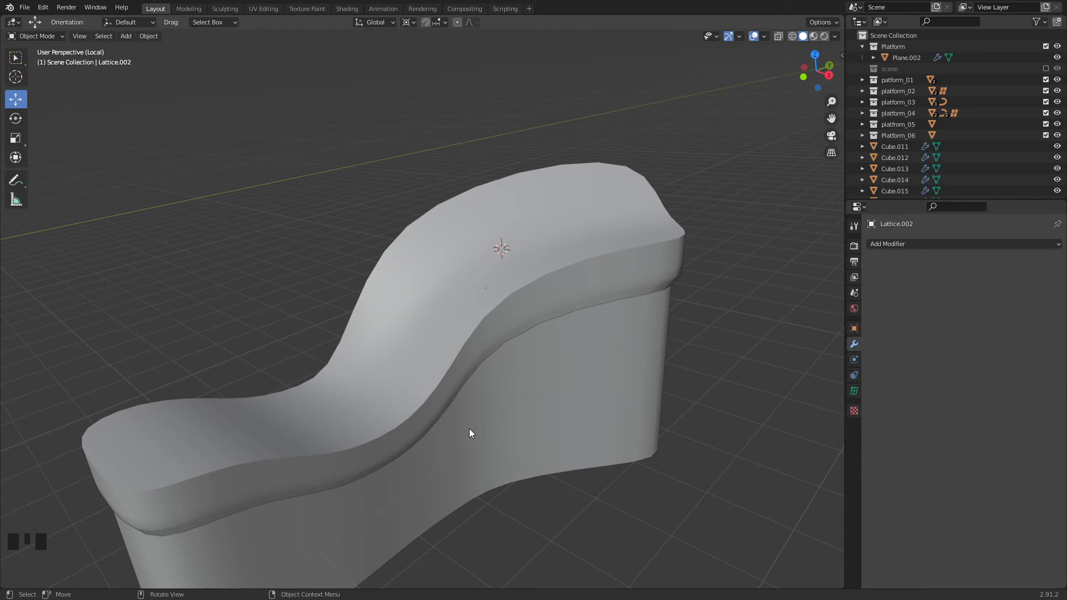
scroll(489, 412, "down", 8)
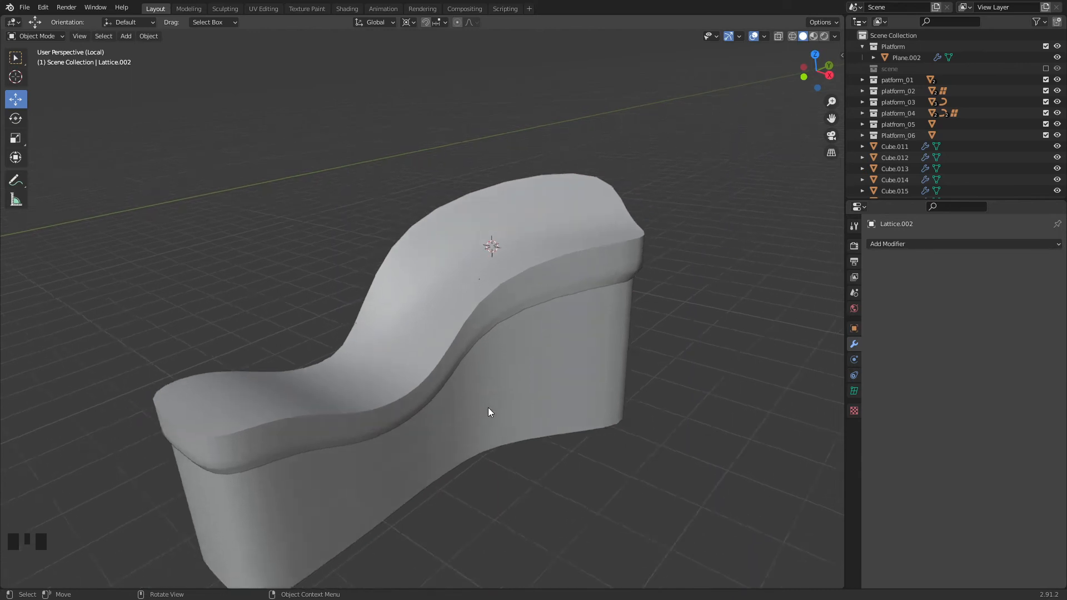
scroll(488, 412, "down", 2)
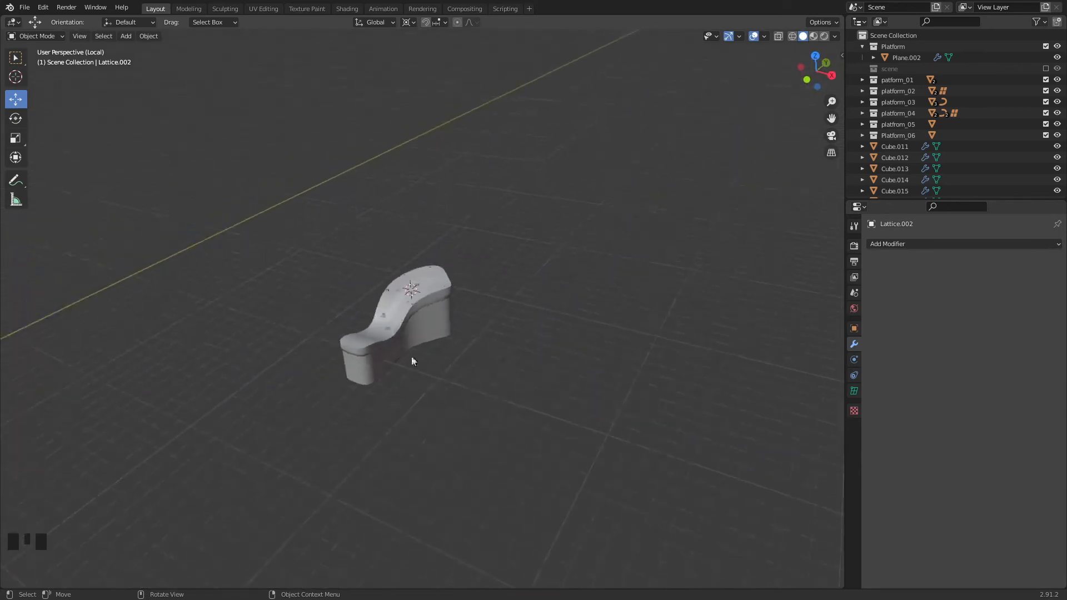
mouse_move(539, 264)
middle_mouse_down()
mouse_move(471, 318)
mouse_move(535, 265)
middle_mouse_up()
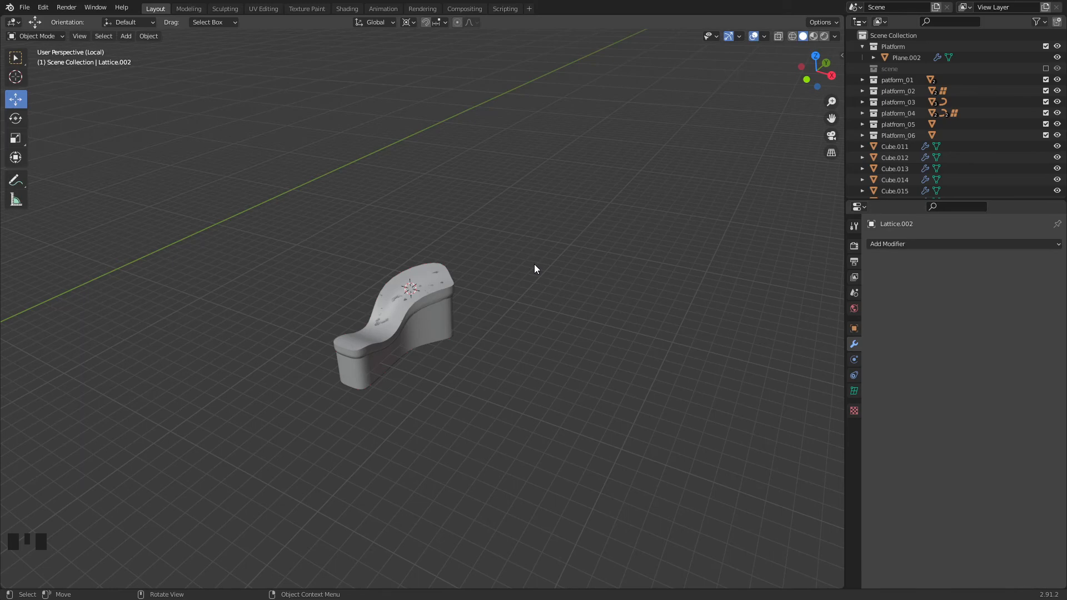
middle_click_drag(535, 269, 552, 404)
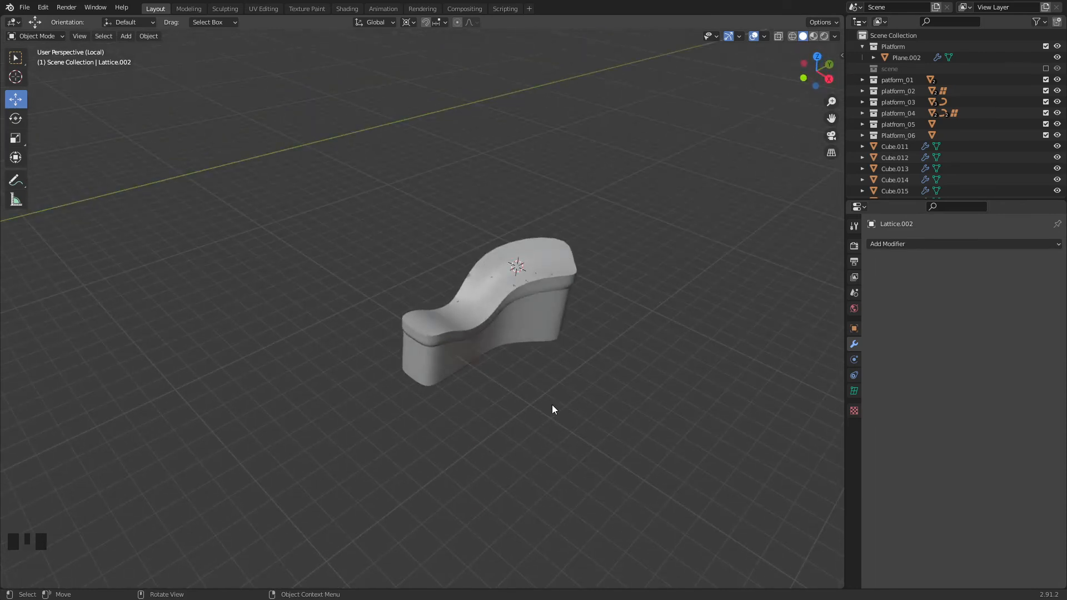
- Leave local view and examine the example platforms, selecting the small platform's lattice and the curved block with the detailed rim
key("slash")
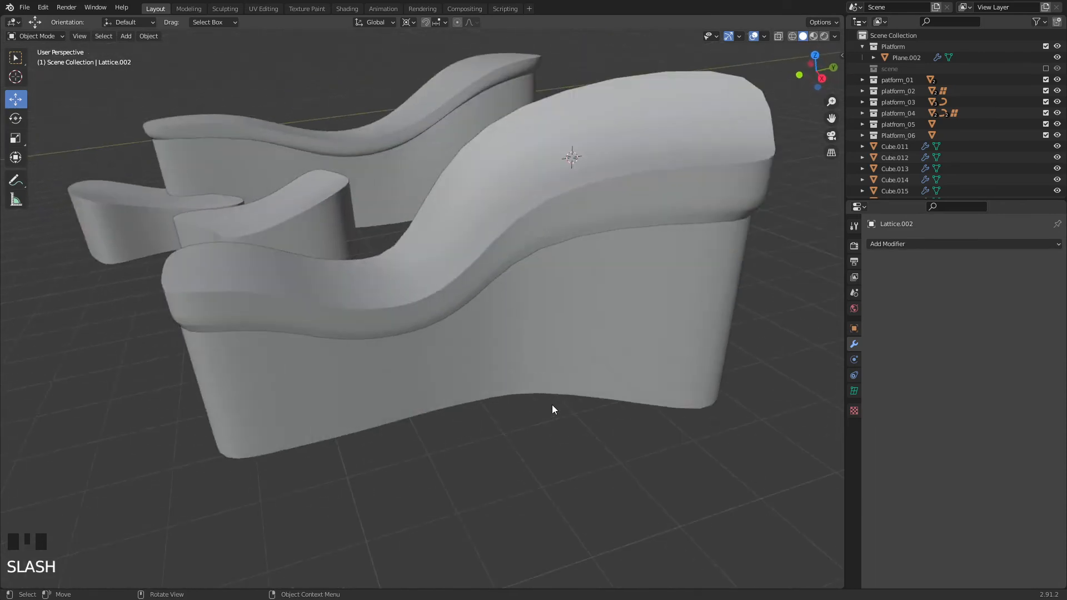
middle_click_drag(552, 405, 528, 305)
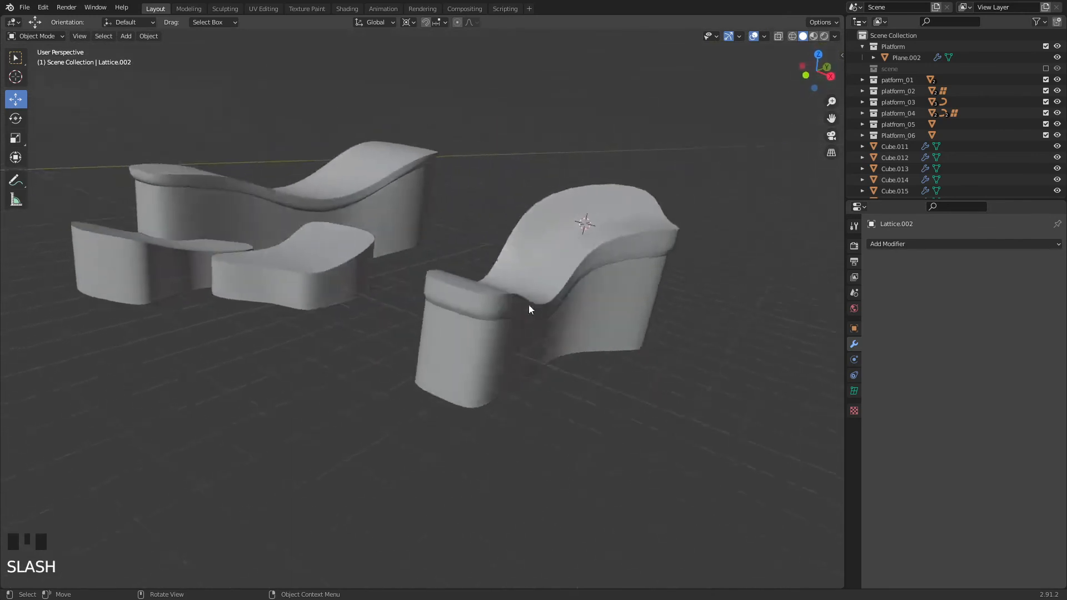
scroll(529, 305, "down", 5)
middle_click_drag(452, 349, 495, 355)
scroll(451, 351, "up", 3)
scroll(450, 354, "up", 3)
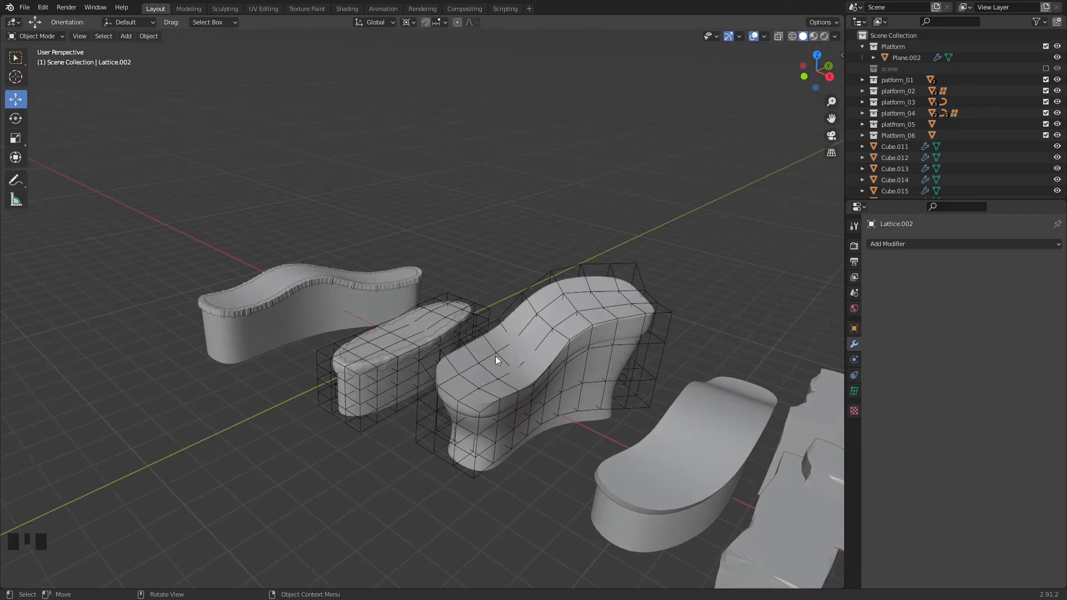
left_click(375, 353)
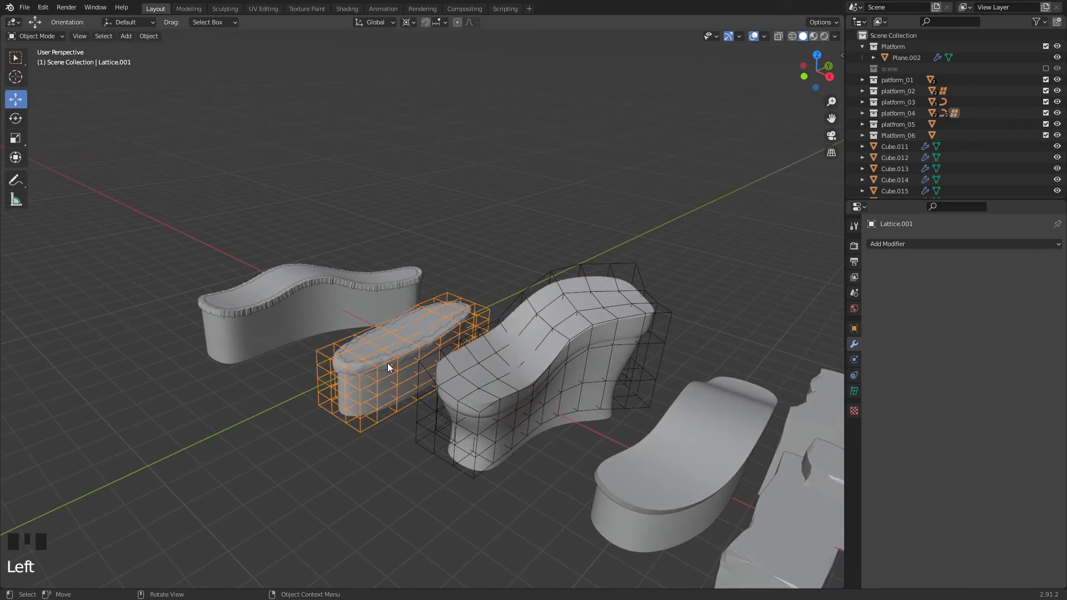
middle_click_drag(389, 368, 408, 286)
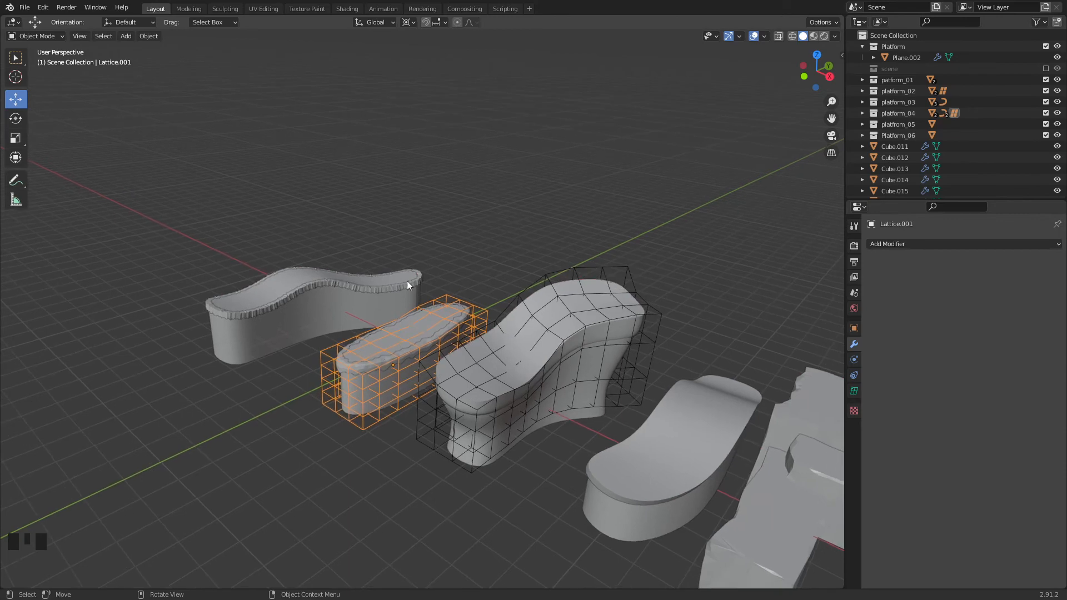
left_click(313, 300)
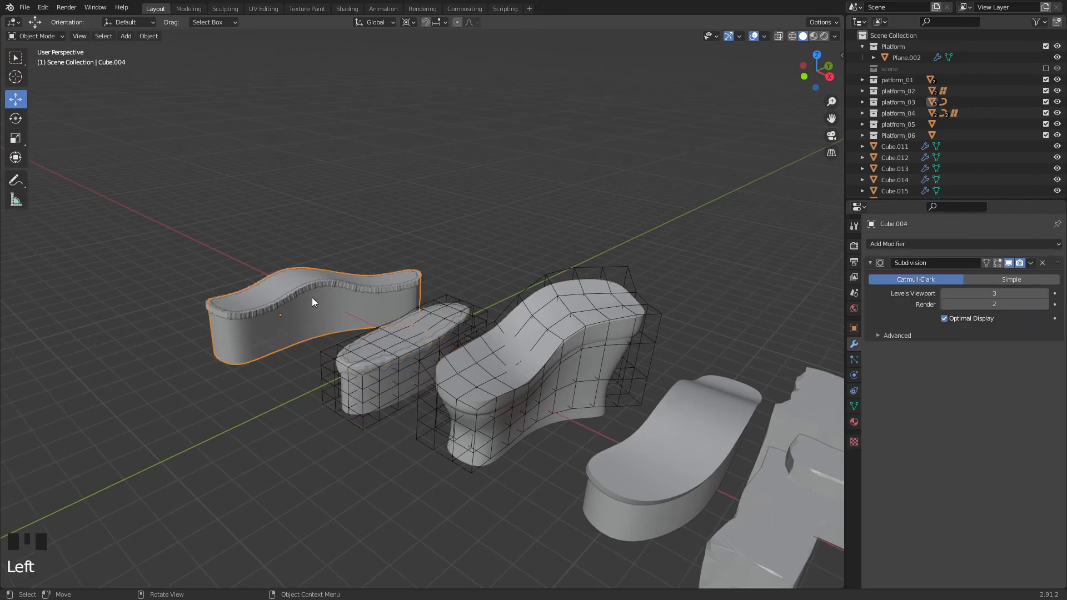
middle_click_drag(312, 298, 675, 368)
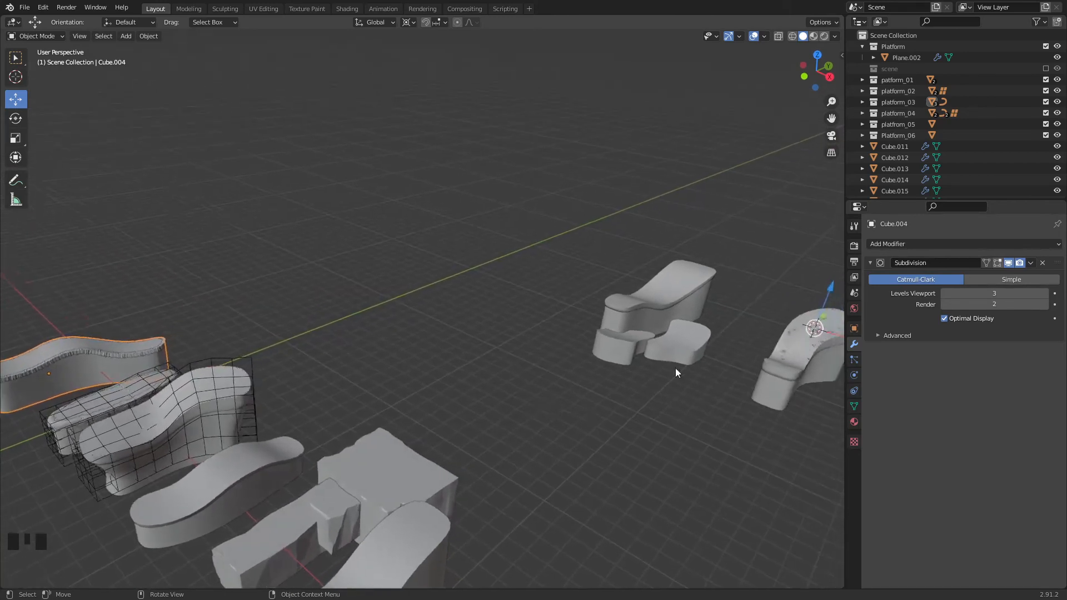
- Select the small low block in front of the first curved platform and isolate it in local view
left_click(689, 349)
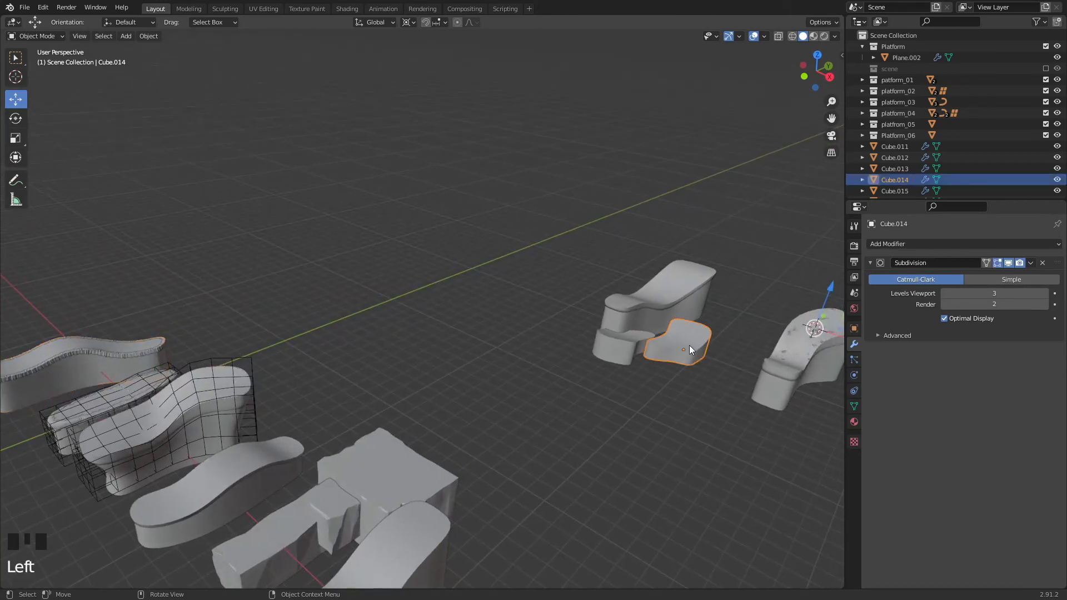
key("slash")
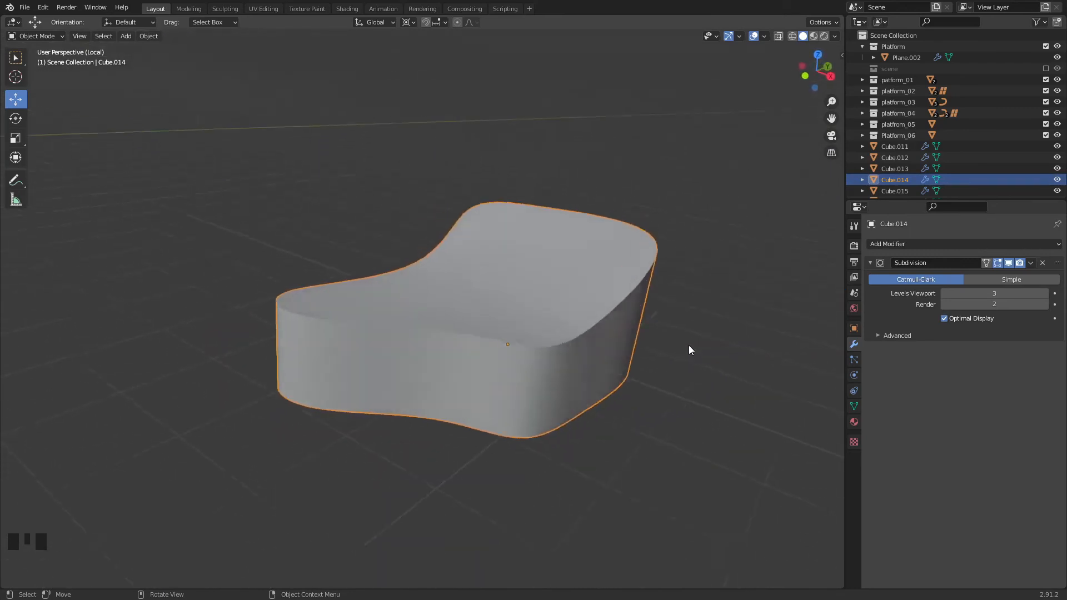
middle_click_drag(688, 346, 612, 263)
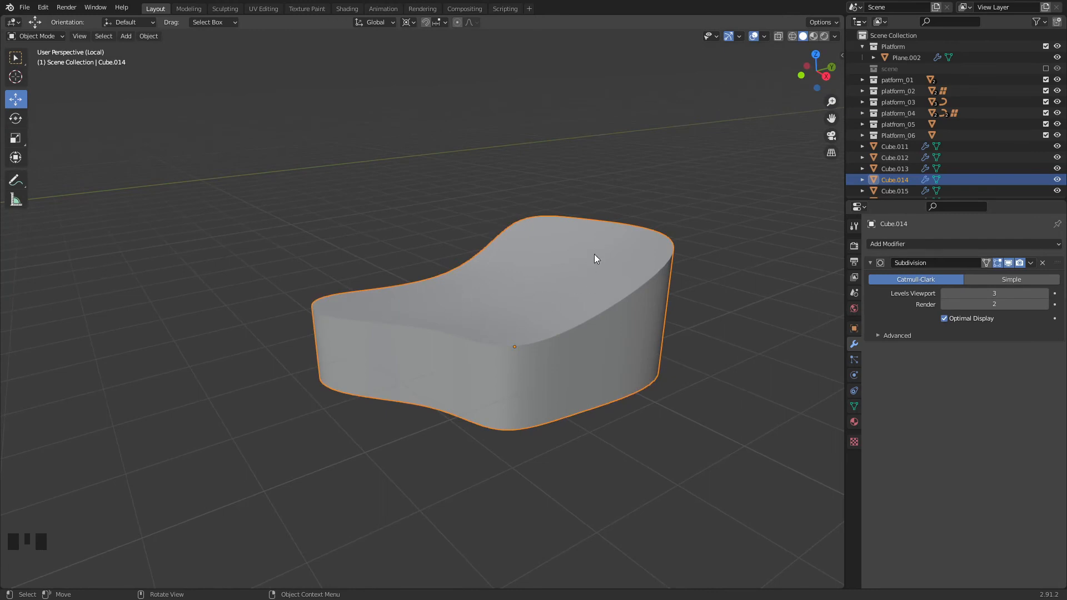
middle_click_drag(595, 254, 586, 303)
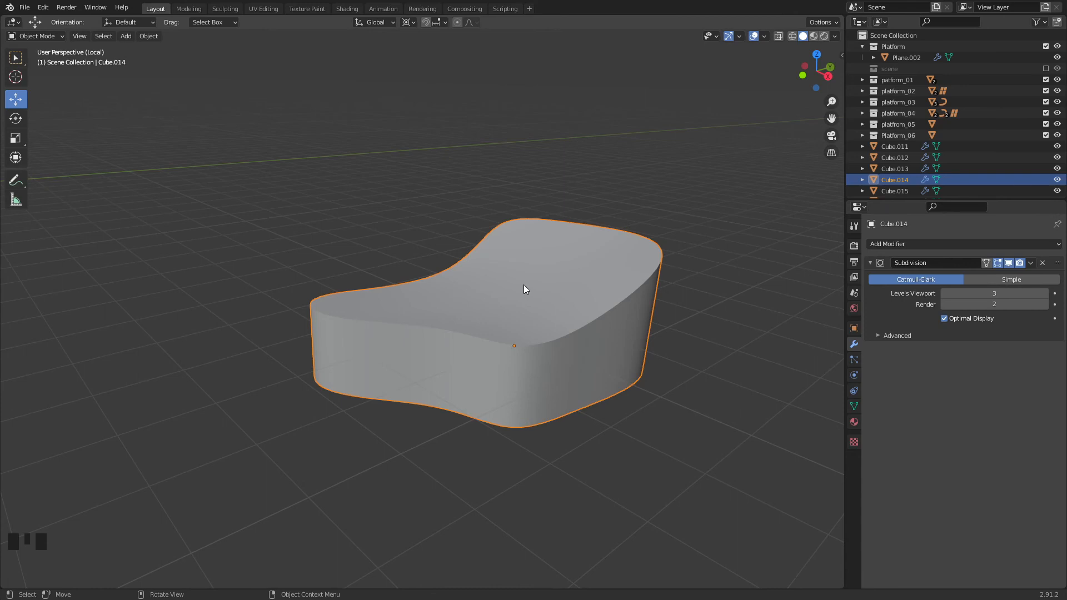
- Inspect the small block's low-poly cage and creased top edges in Edit Mode, and return to Object Mode
left_click(563, 282)
scroll(563, 283, "up", 1)
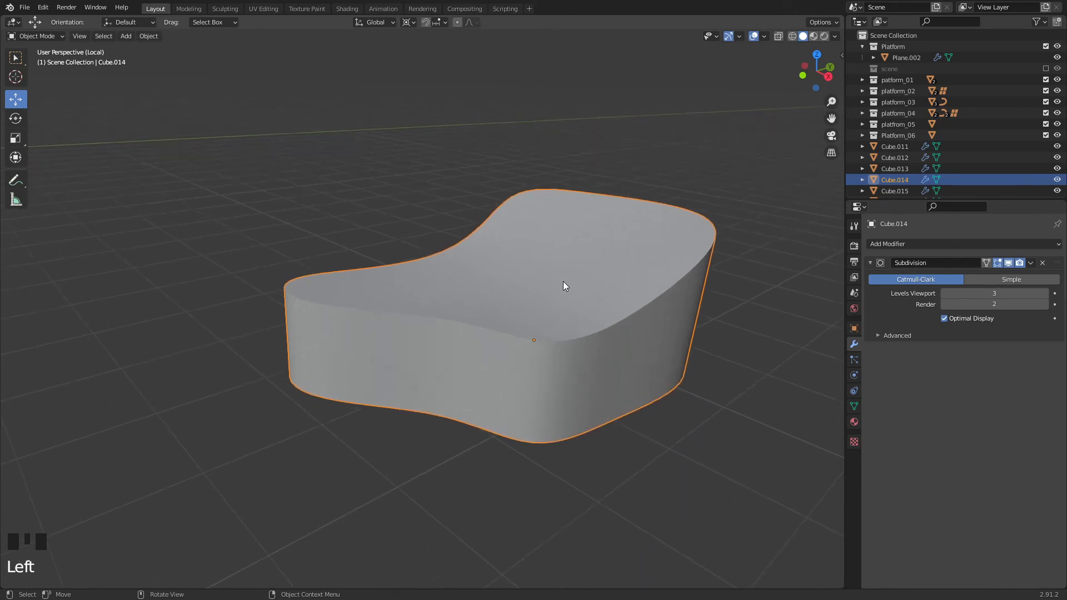
key("Tab")
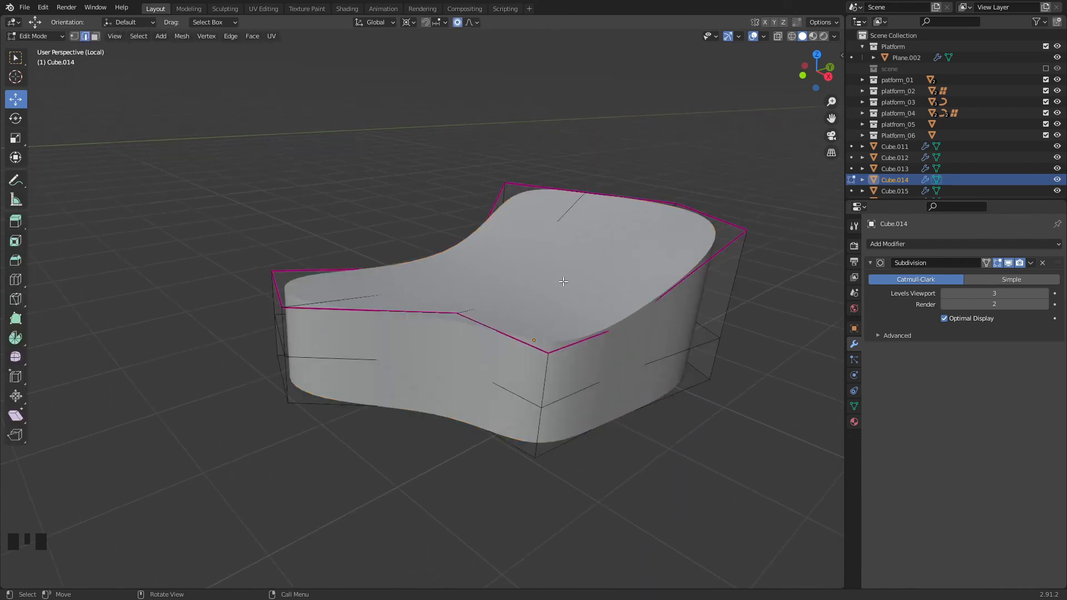
middle_click_drag(564, 282, 545, 289)
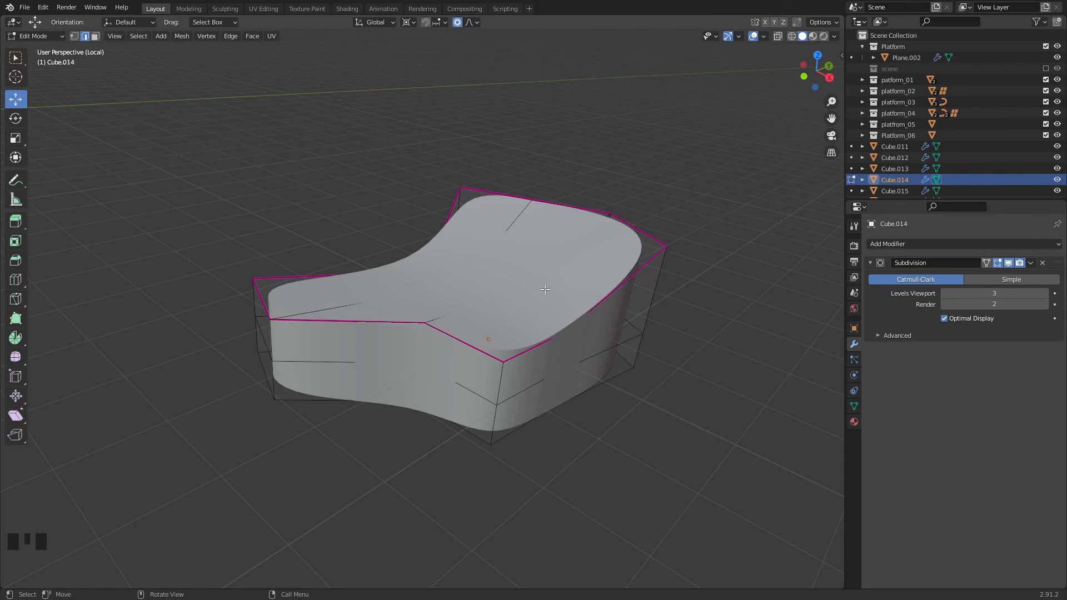
key("Tab")
- Duplicate the small block in place, convert the copy to a mesh, and enter its Edit Mode
key("shift+d")
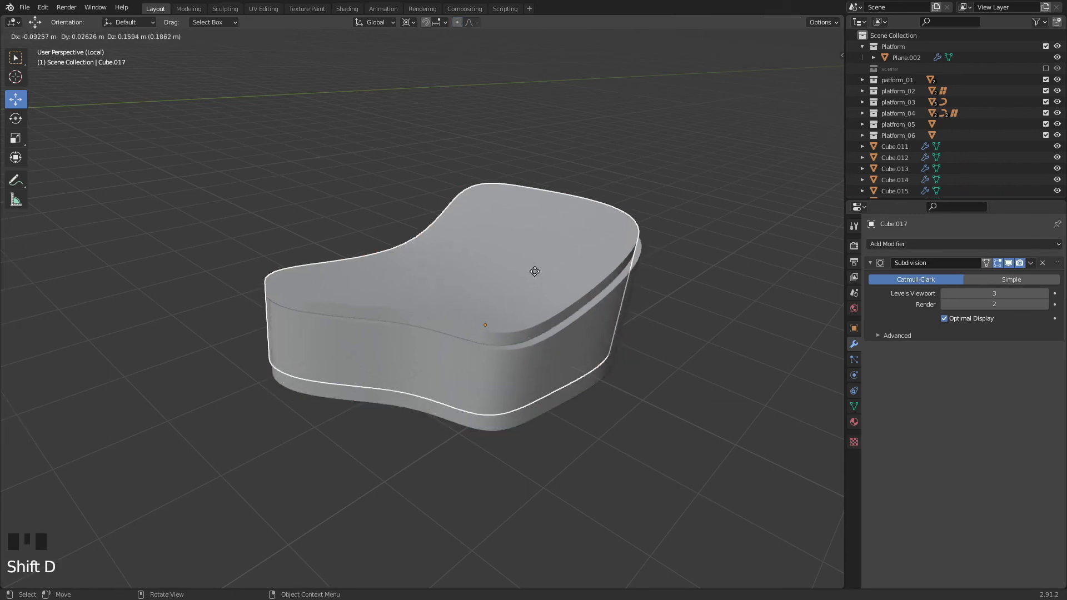
right_click(542, 283)
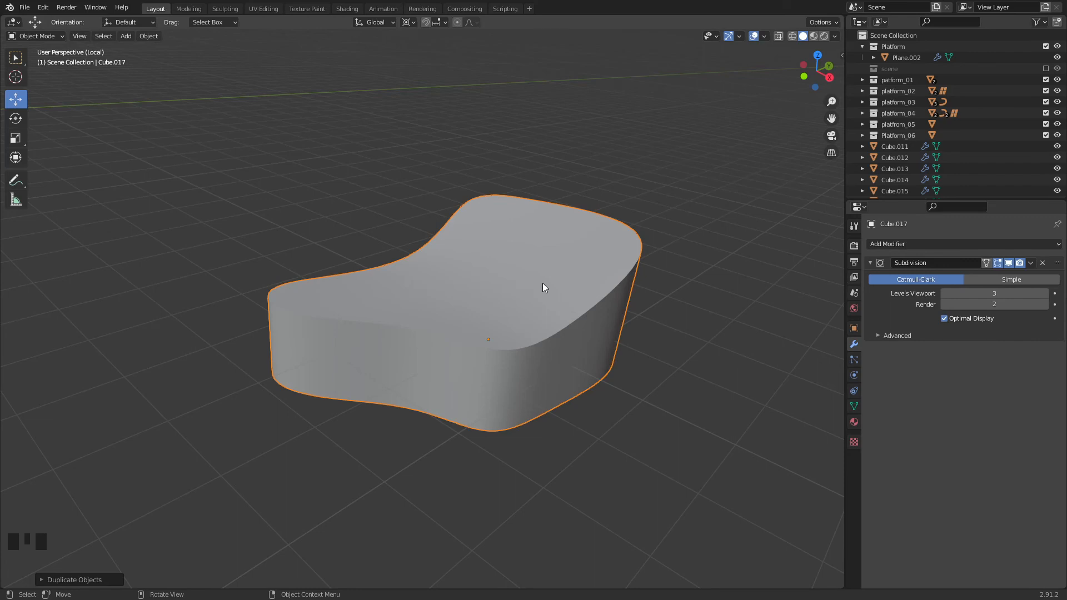
key("q")
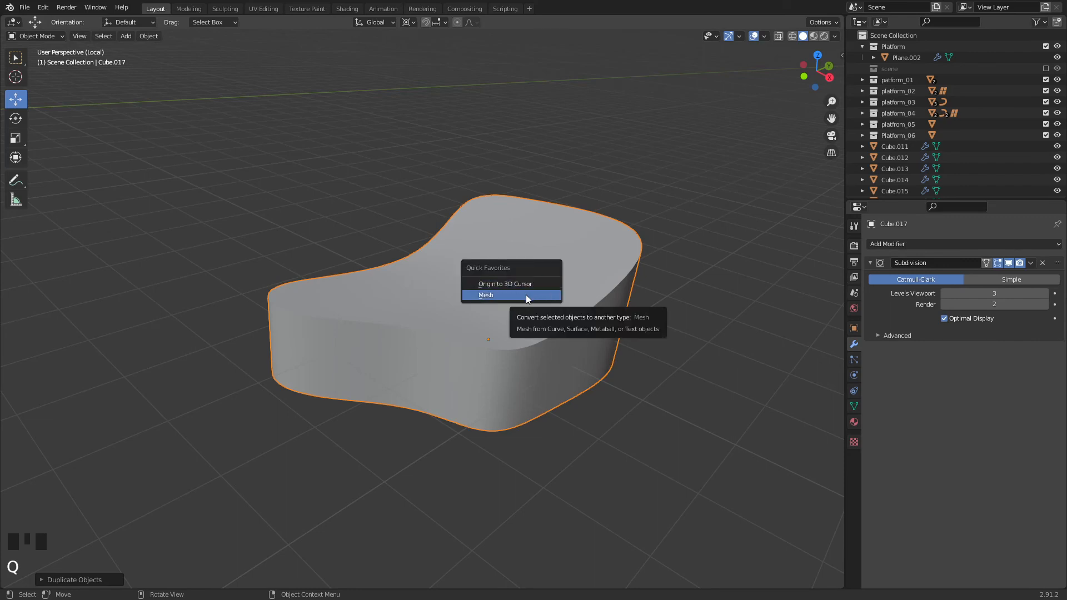
left_click(526, 295)
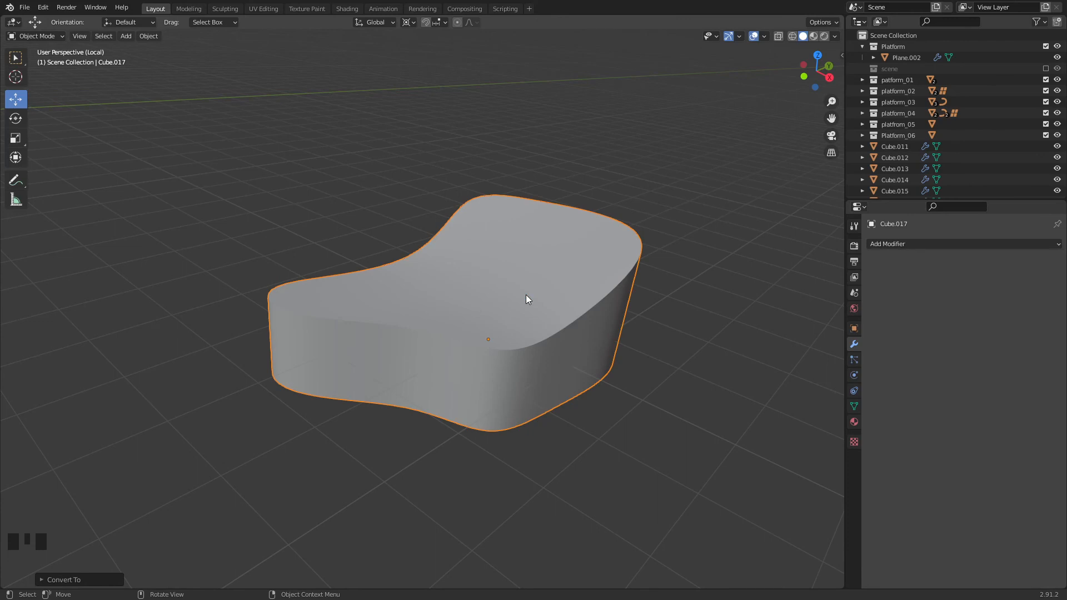
key("Tab")
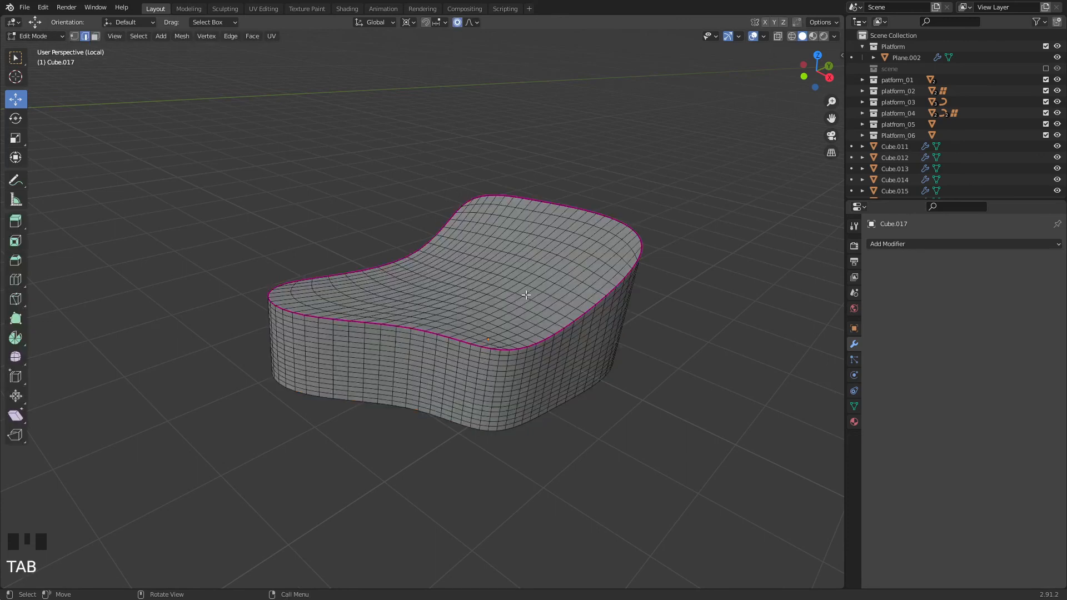
- Select the copy's top faces by similar normal with a 0.080 threshold, invert the selection, and delete the side and bottom faces
left_click(491, 296)
key("3")
left_click(494, 300)
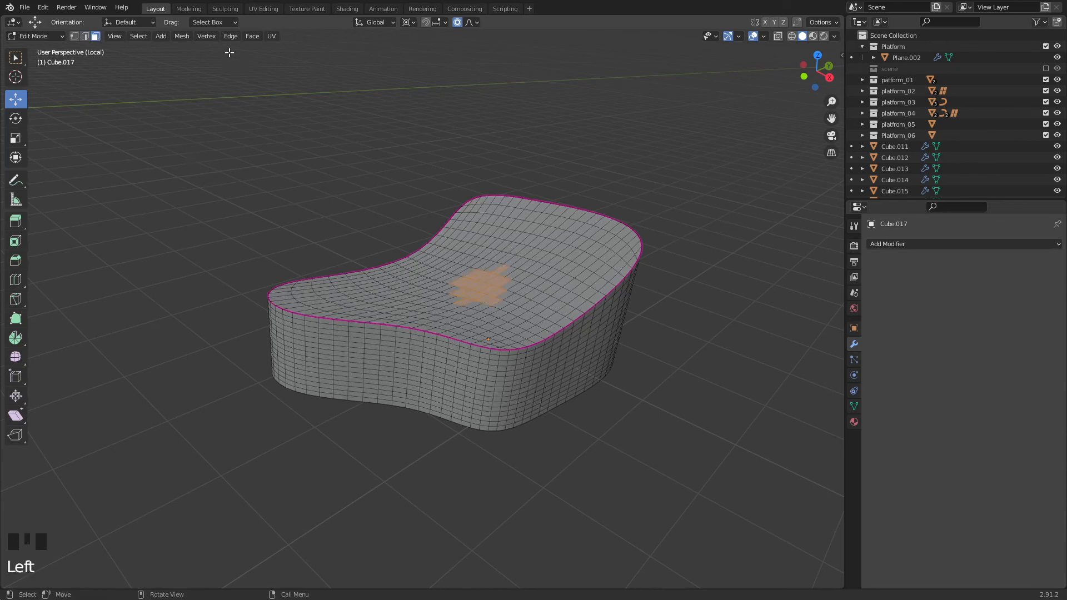
left_click(146, 39)
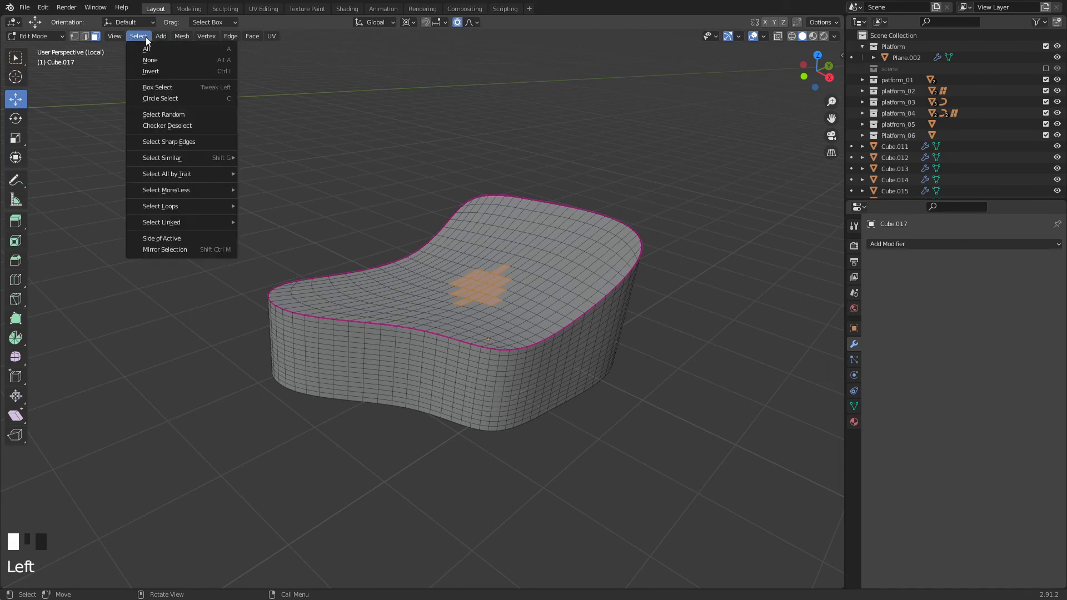
mouse_move(165, 157)
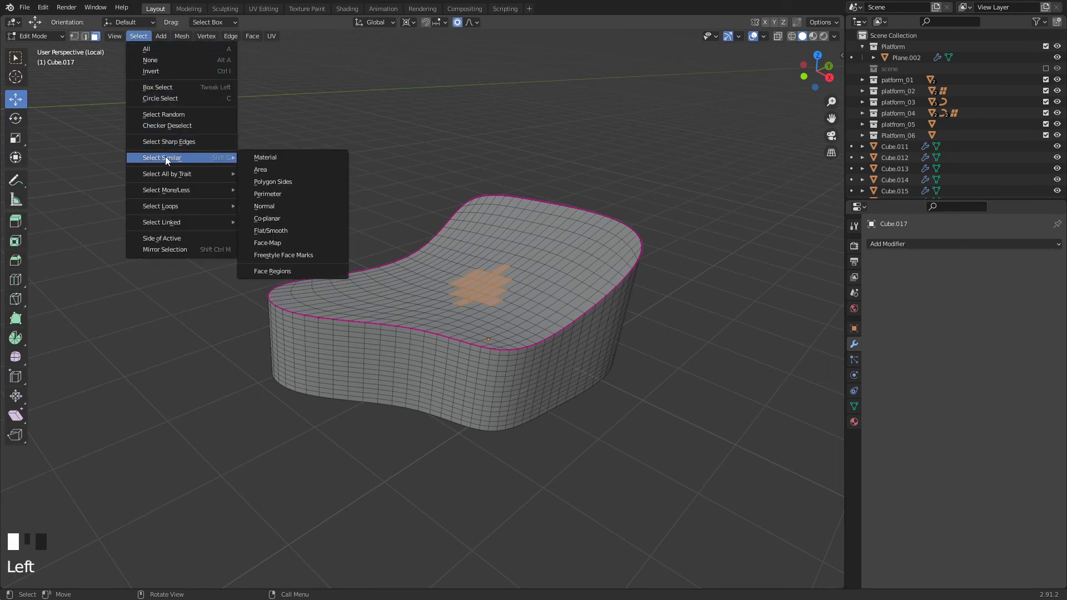
left_click(269, 205)
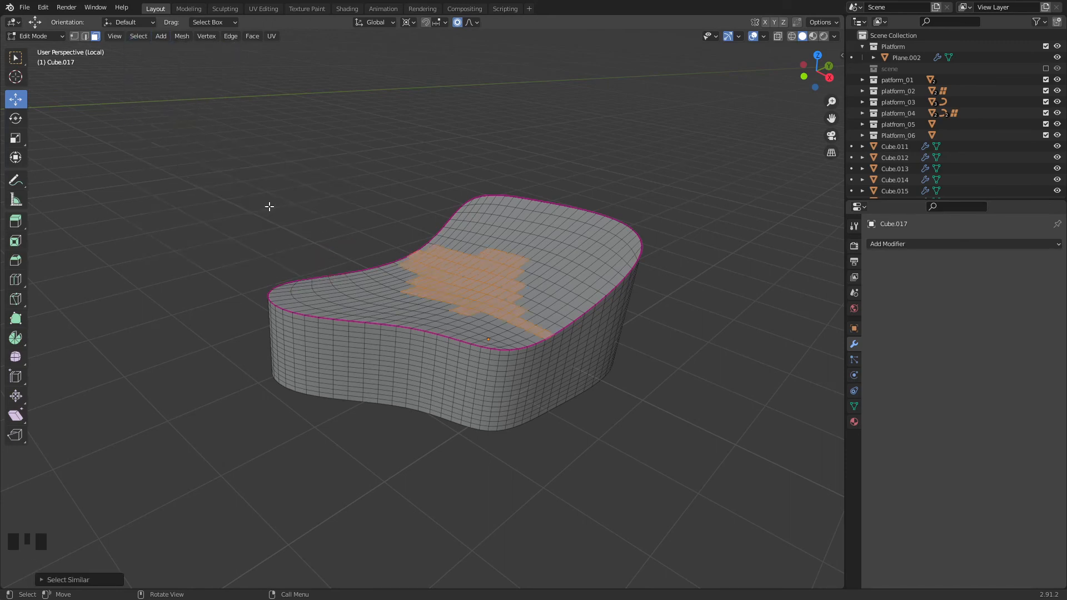
left_click(50, 580)
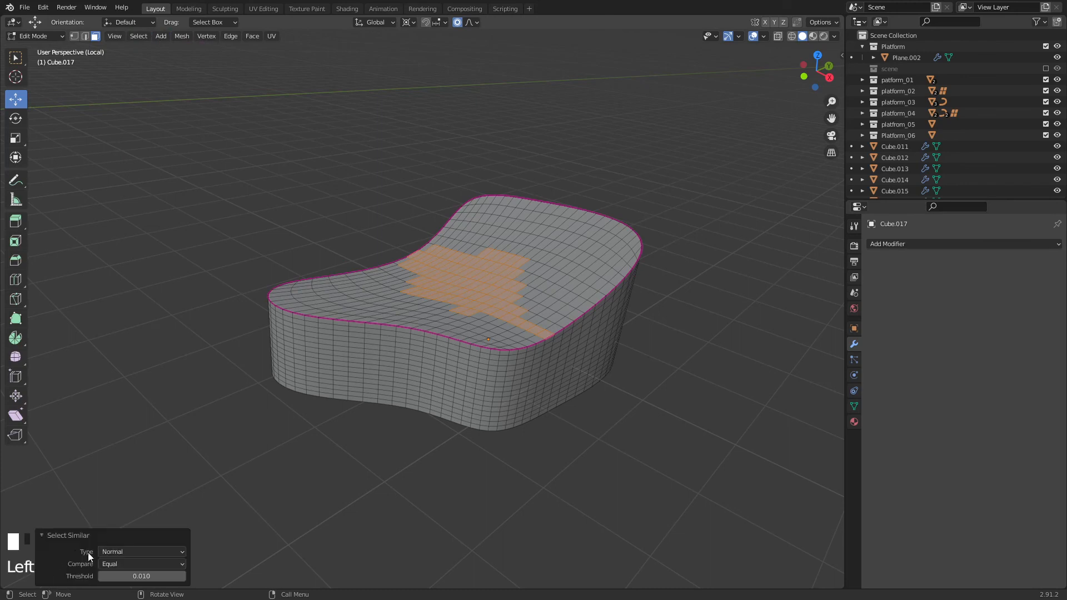
left_click_drag(135, 577, 162, 577)
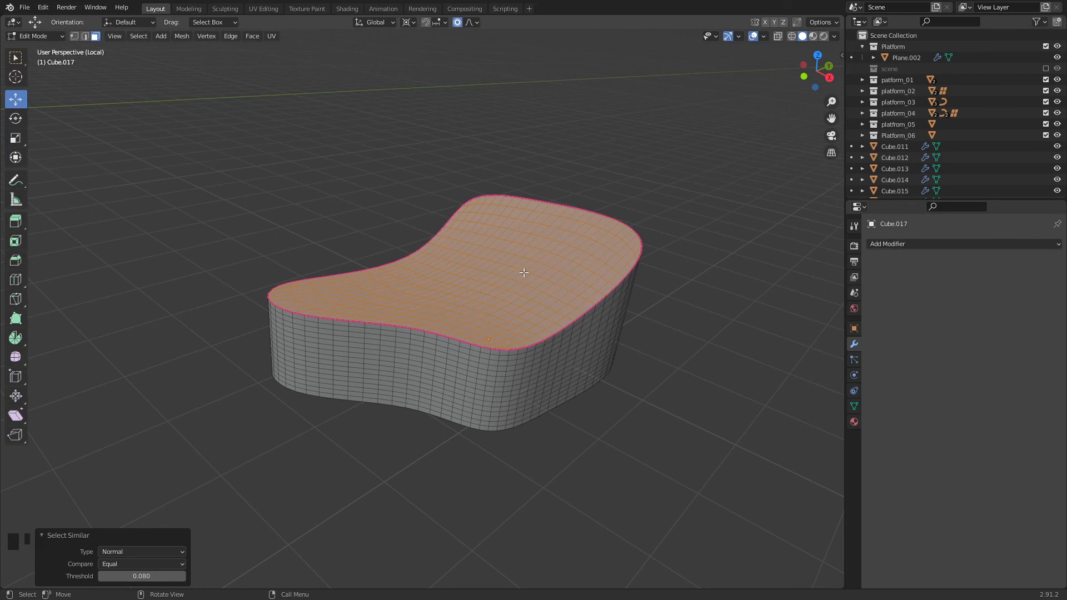
key("shift")
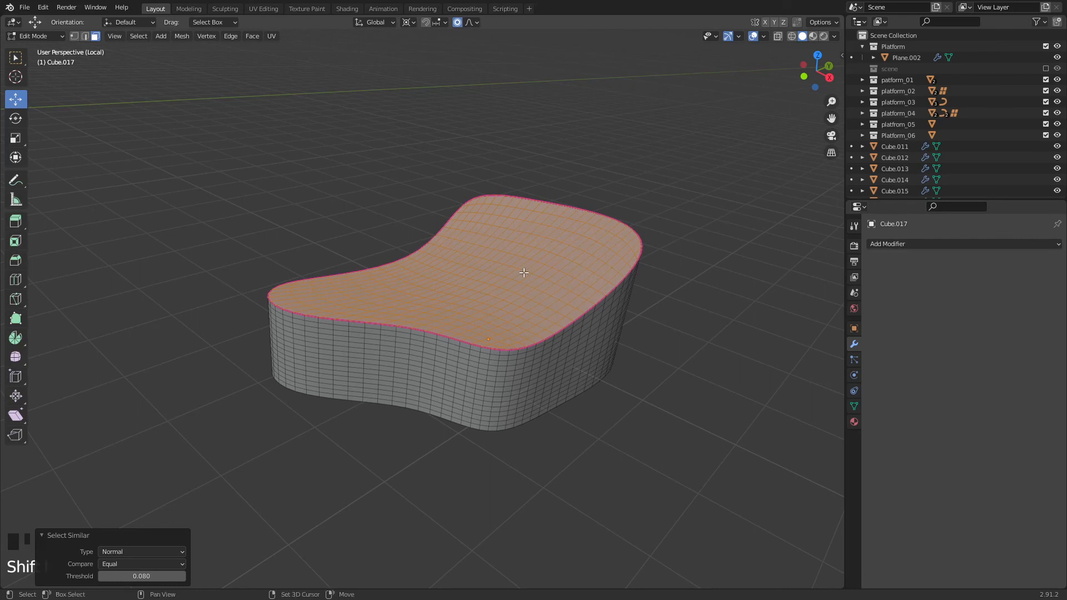
key("ctrl+i")
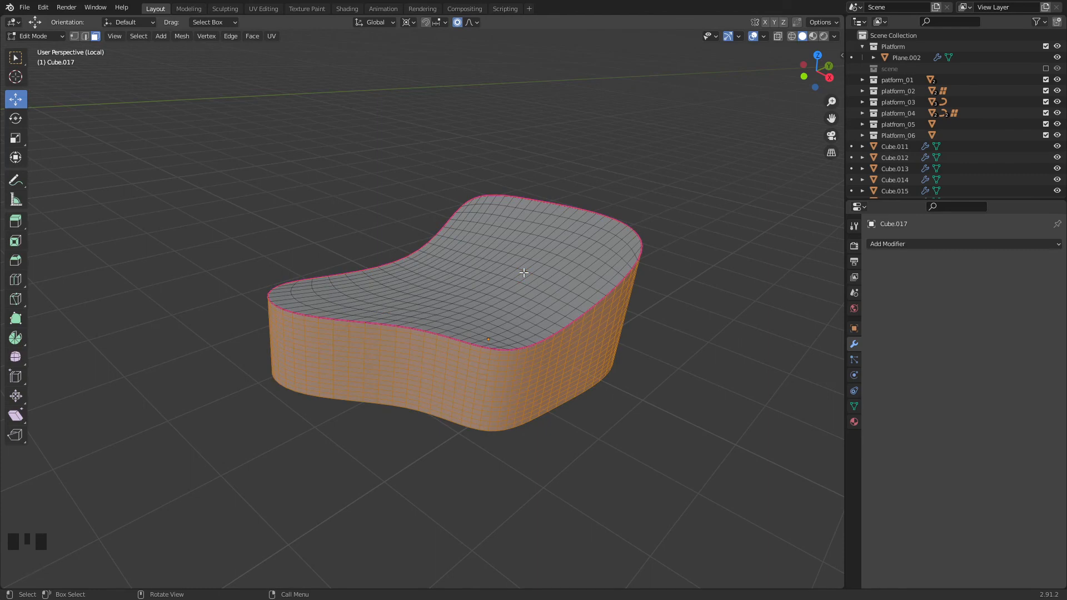
key("x")
left_click(524, 273)
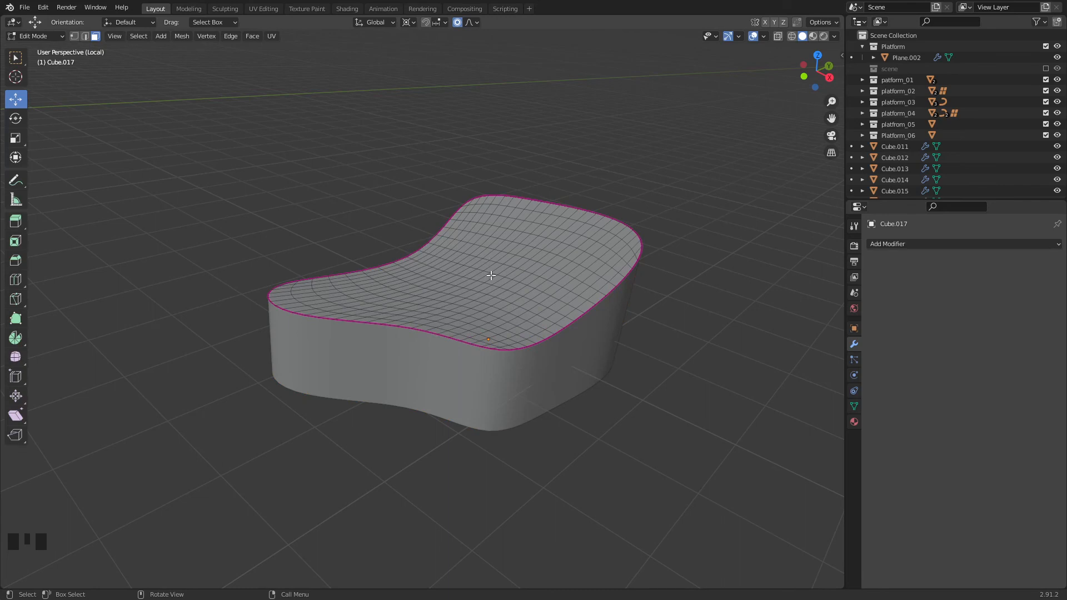
- Try removing the interior of the top surface by selecting its rim edges, inverting the selection, and deleting with Only Faces
key("2")
left_click(516, 349, "alt")
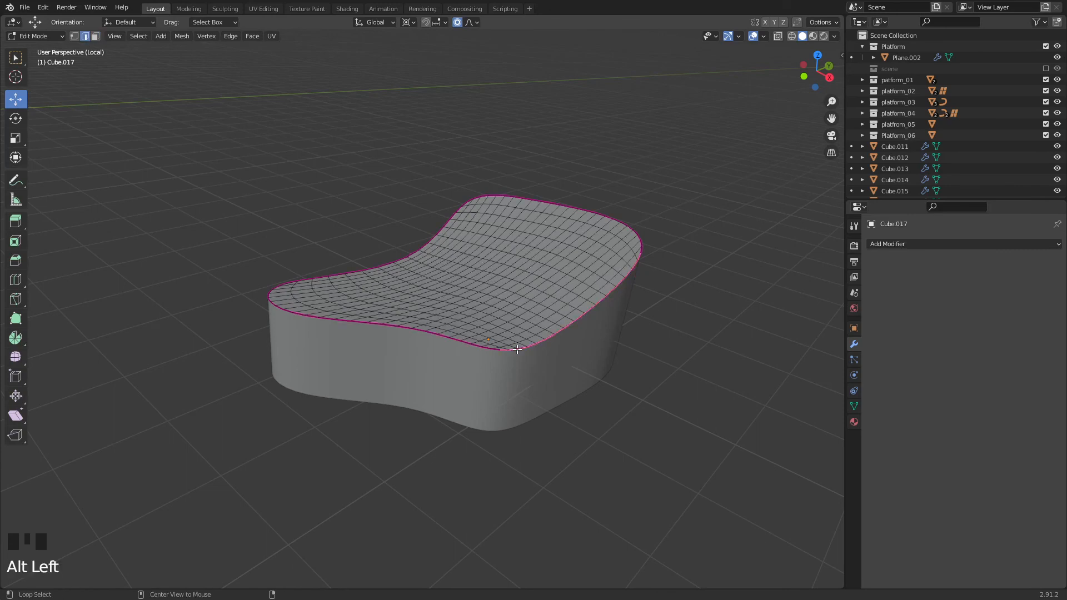
left_click(484, 346, "alt+shift")
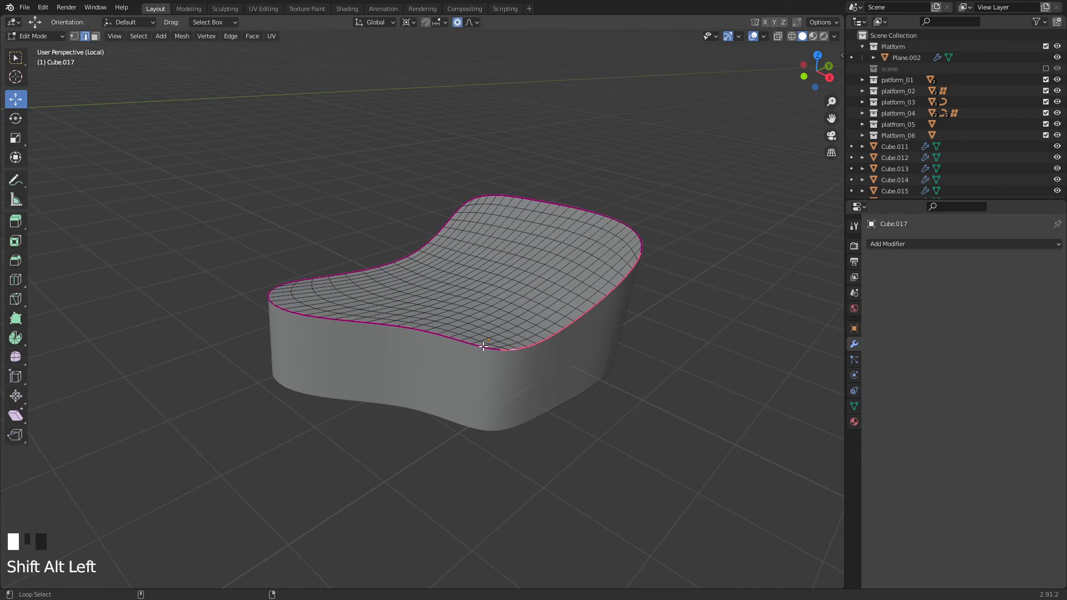
left_click(400, 258, "alt+shift")
left_click(520, 199, "alt+shift")
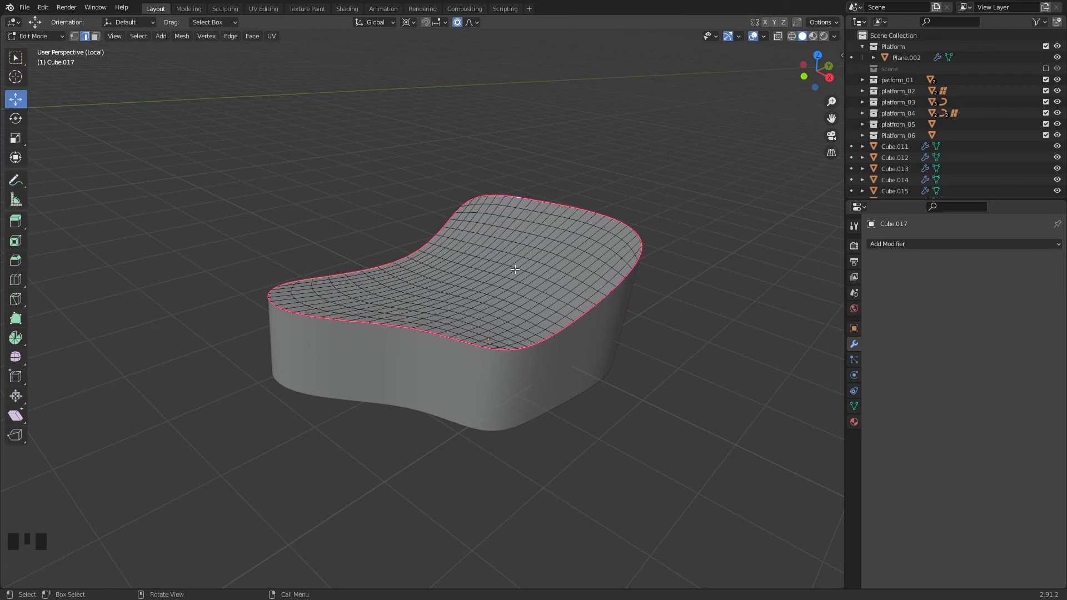
key("ctrl+i")
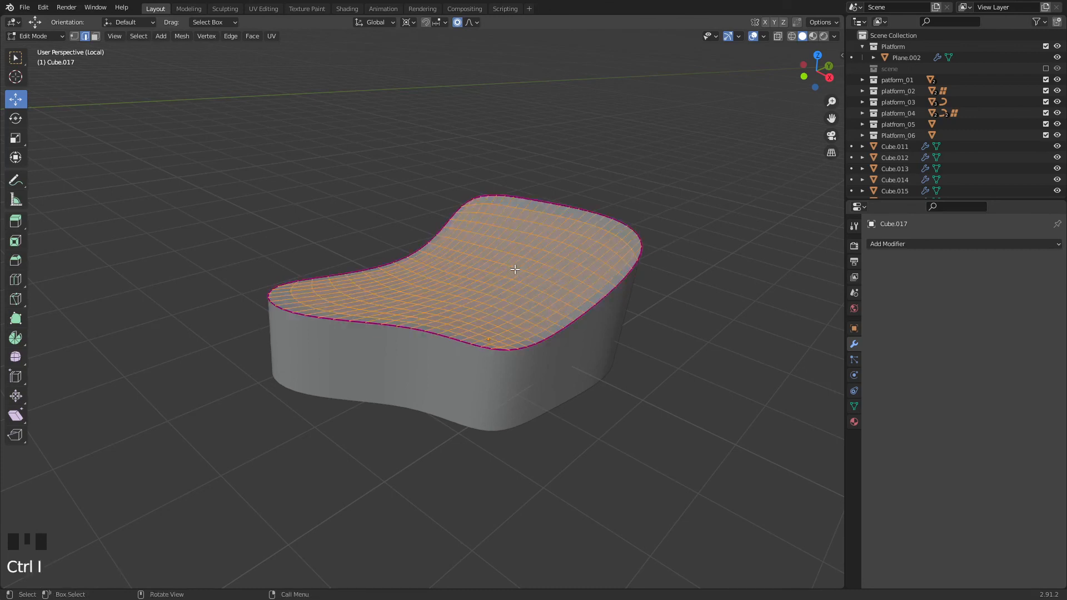
key("x")
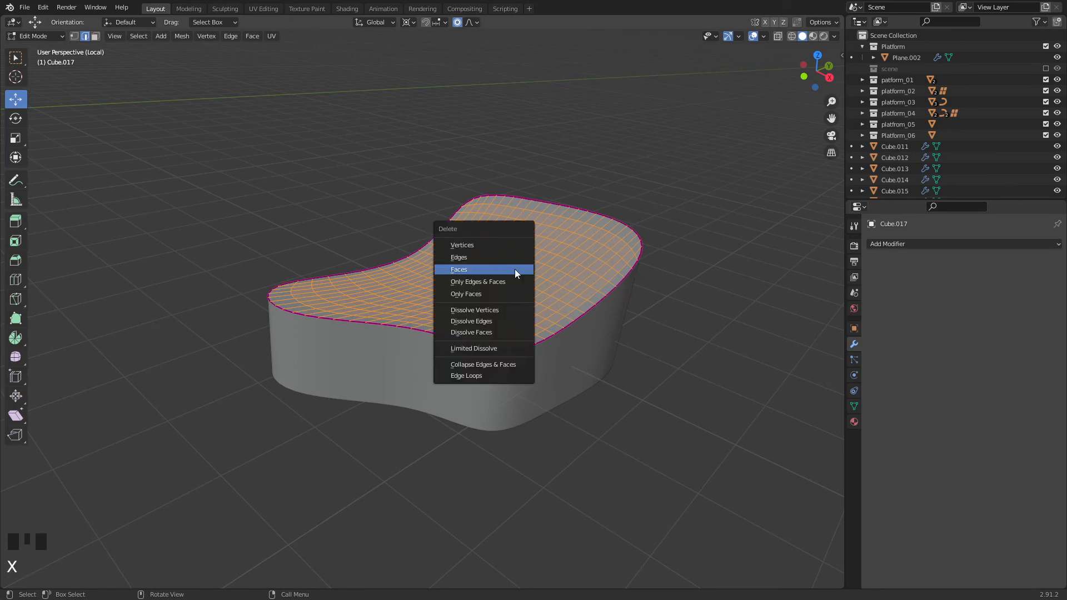
left_click(499, 295)
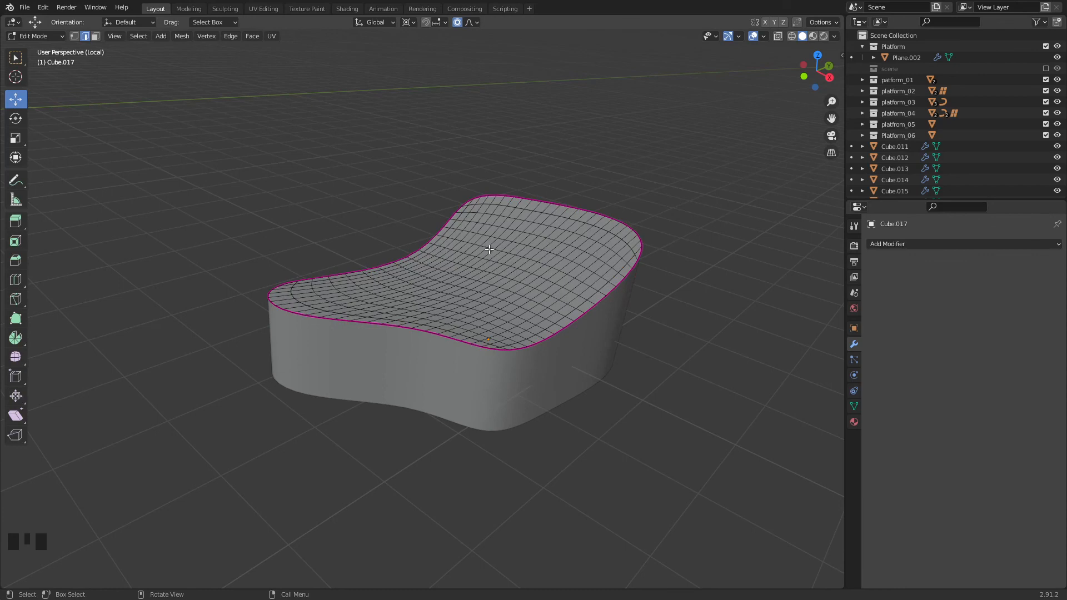
- Check the remaining top mesh with test selections, and undo them and the face deletion back to the rim edge selection
left_click_drag(483, 242, 519, 309)
key("ctrl+z")
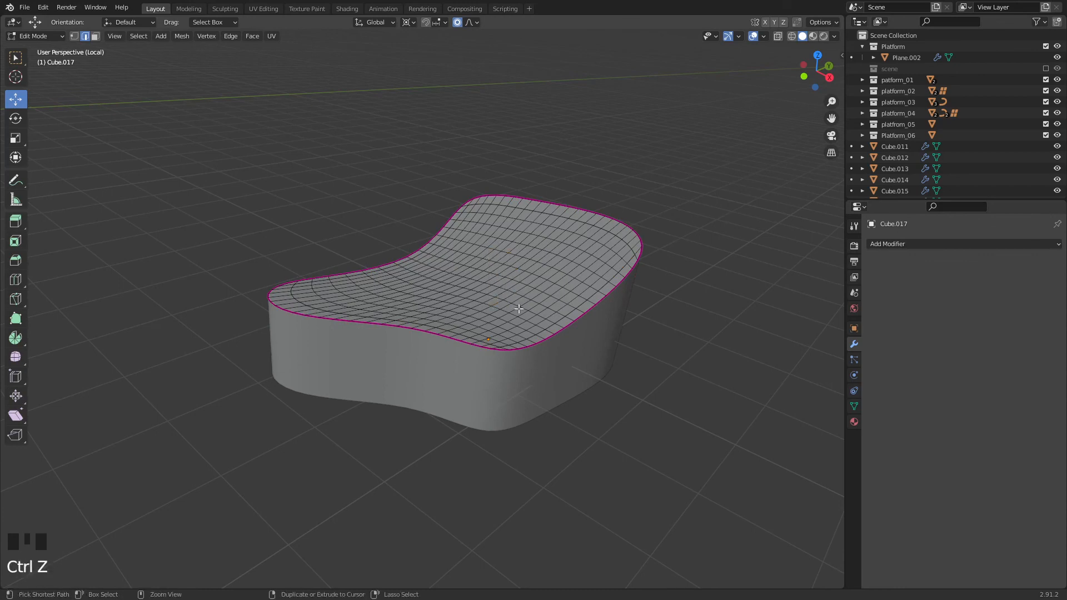
key("3")
left_click(508, 286)
left_click_drag(474, 259, 506, 306)
key("ctrl+z")
key("ctrl+z")
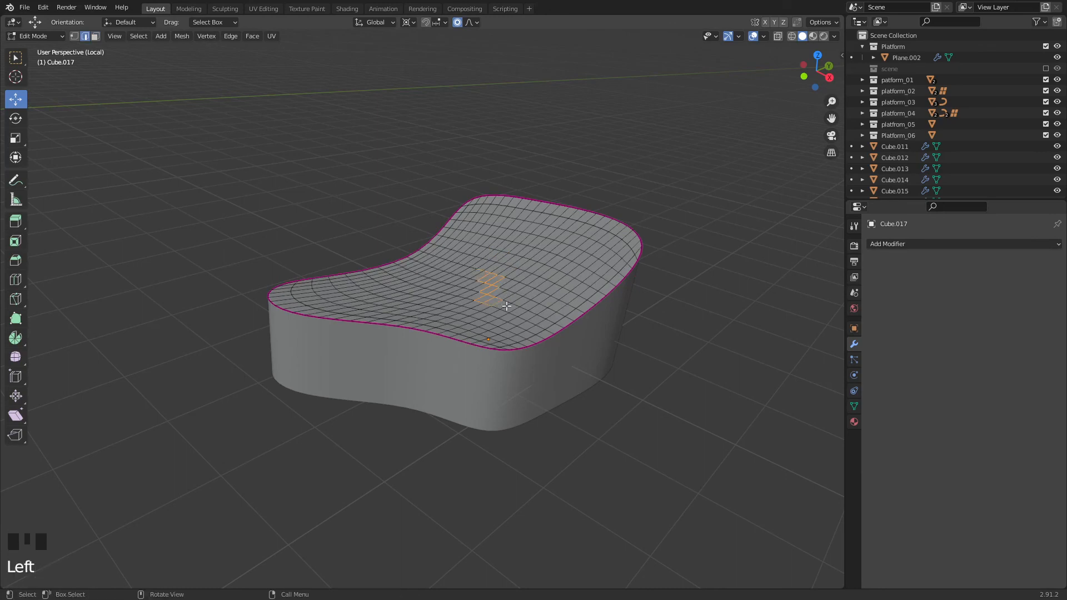
key("3")
left_click(508, 321)
key("ctrl+z")
key("ctrl+z")
key("ctrl+z")
key("ctrl+z")
key("ctrl+z")
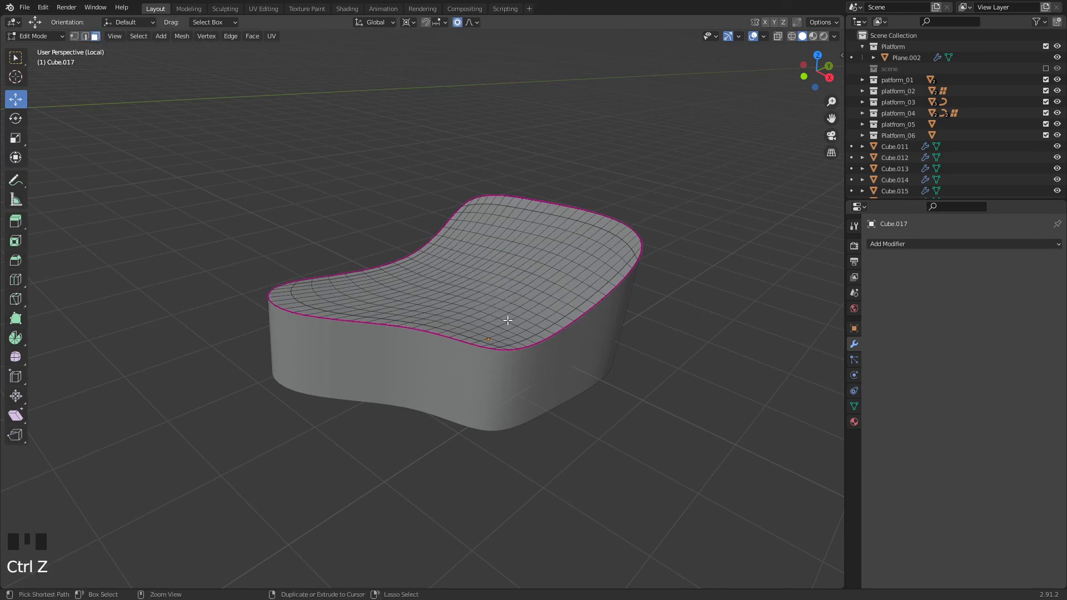
key("ctrl+z")
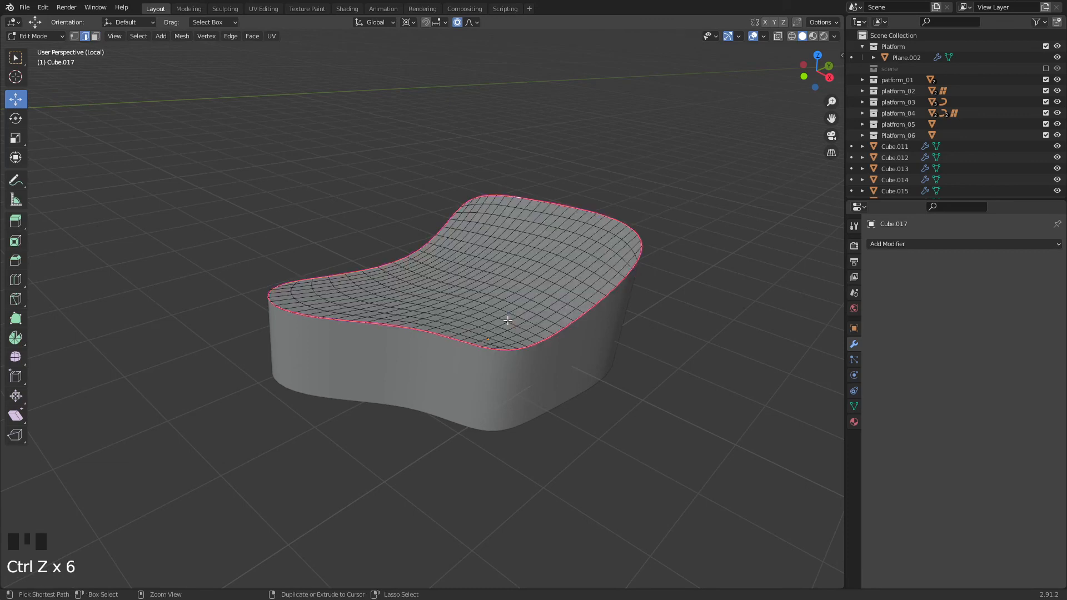
- Select a small face patch in the middle of the top surface and extend it to the whole surface by similar normal
left_click_drag(472, 270, 503, 307)
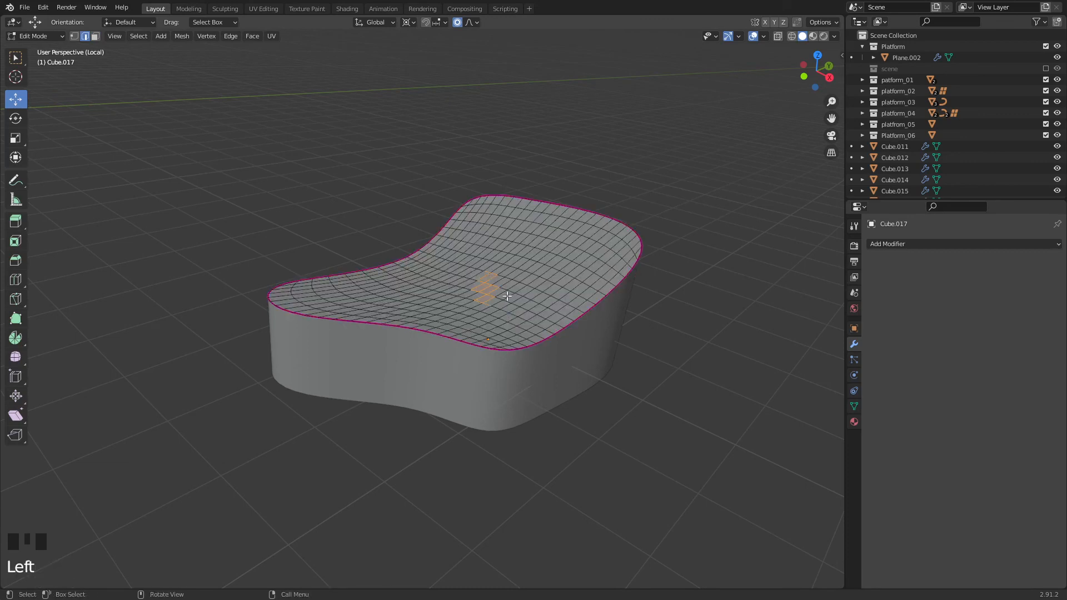
left_click(182, 36)
mouse_move(137, 39)
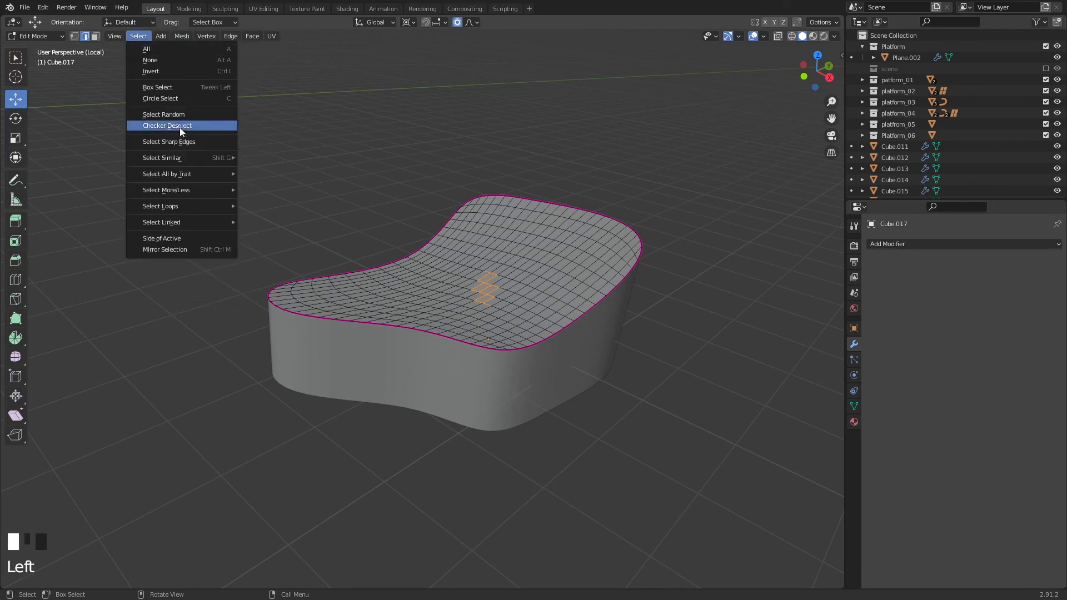
mouse_move(179, 156)
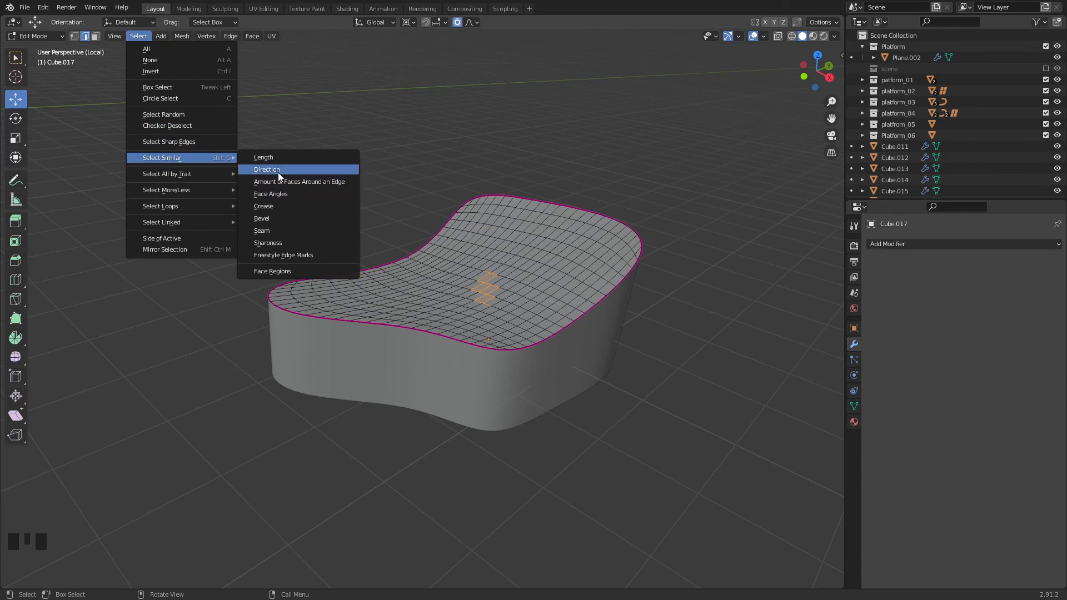
key("Escape")
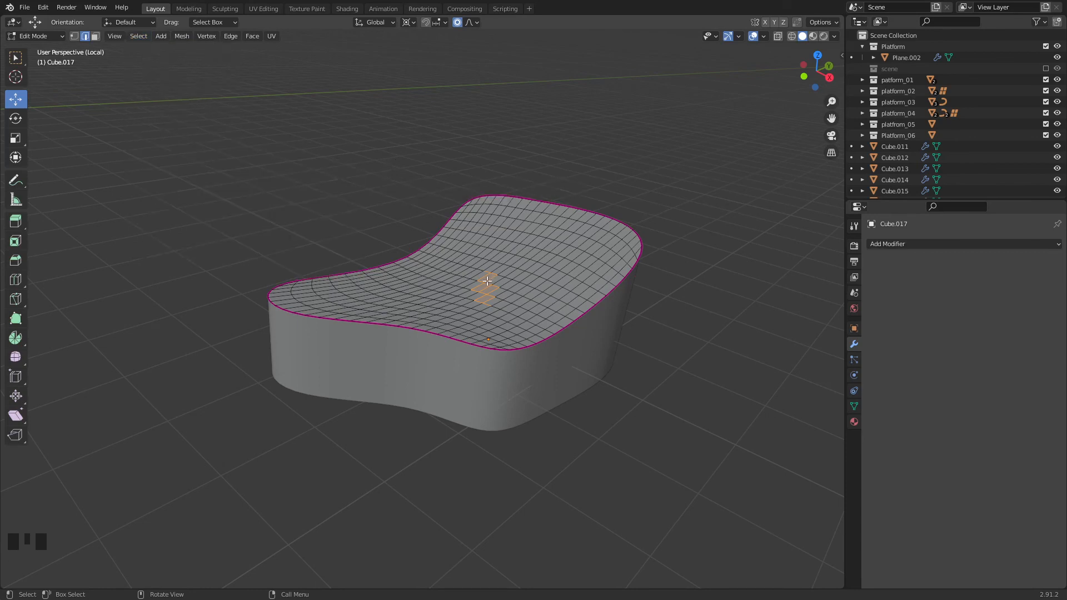
key("3")
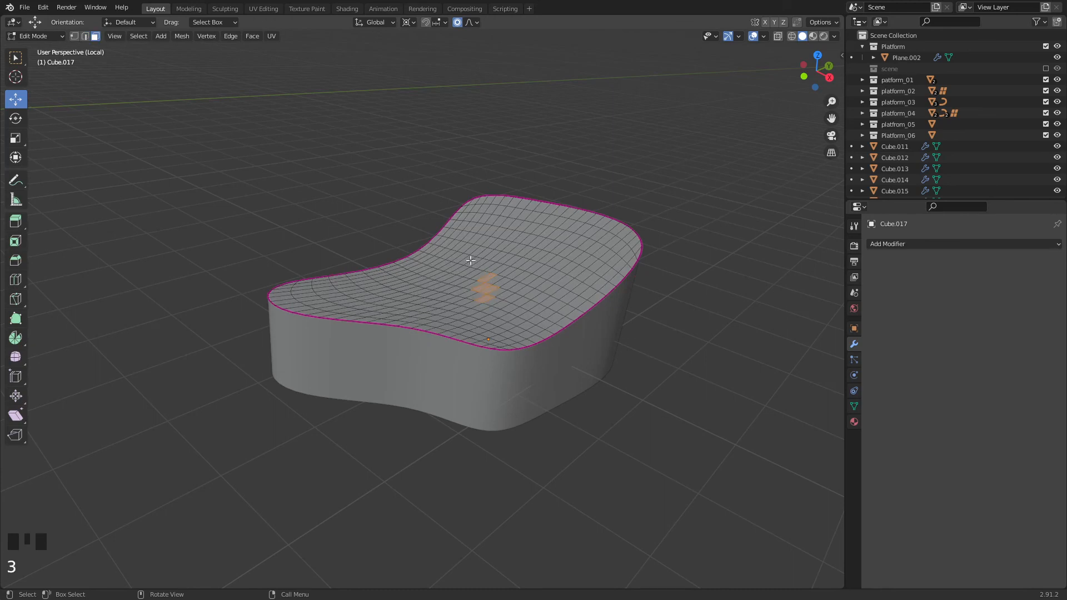
left_click(141, 38)
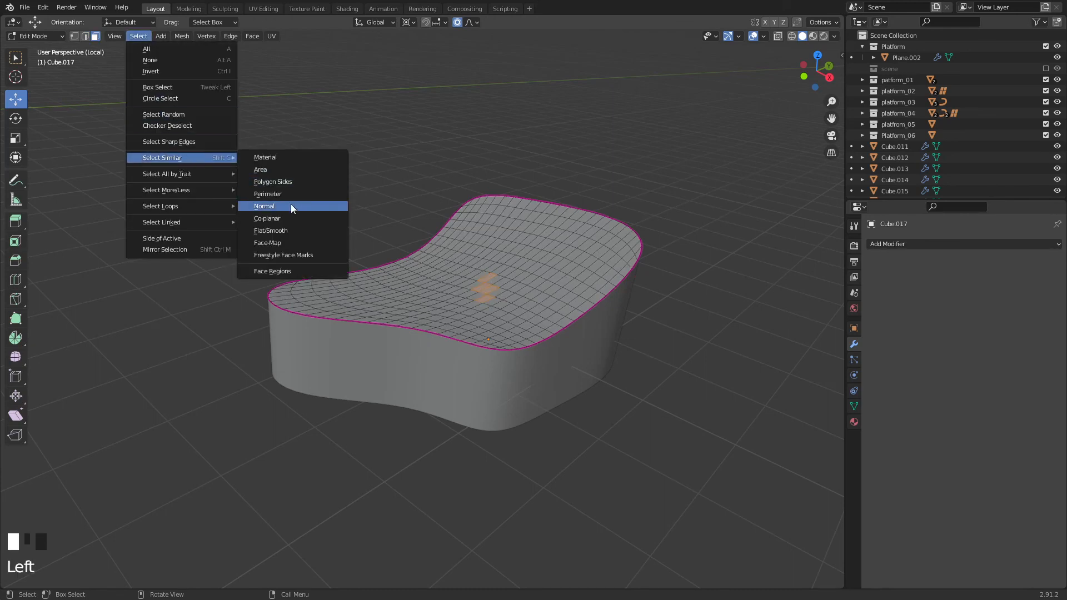
left_click(291, 206)
- Try deleting the selected top surface with Only Faces, and undo the deletion
key("x")
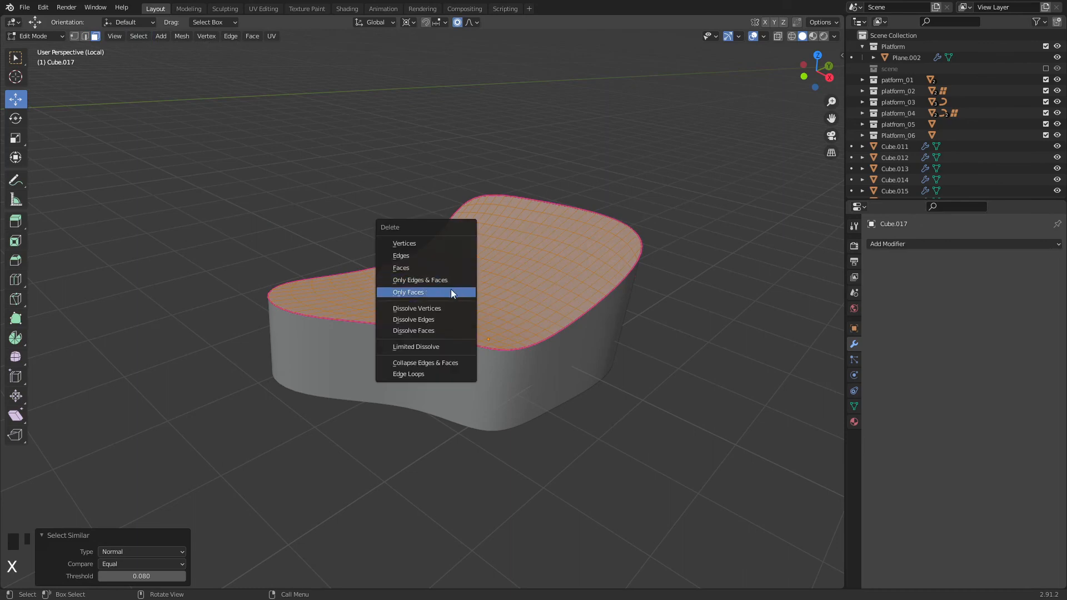
left_click(451, 292)
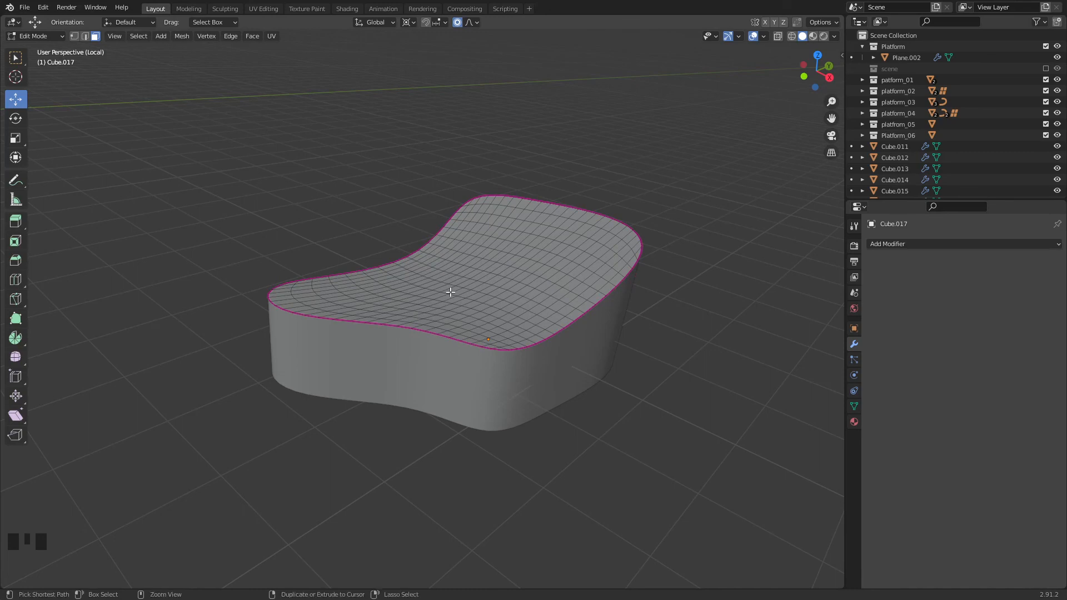
key("ctrl+z")
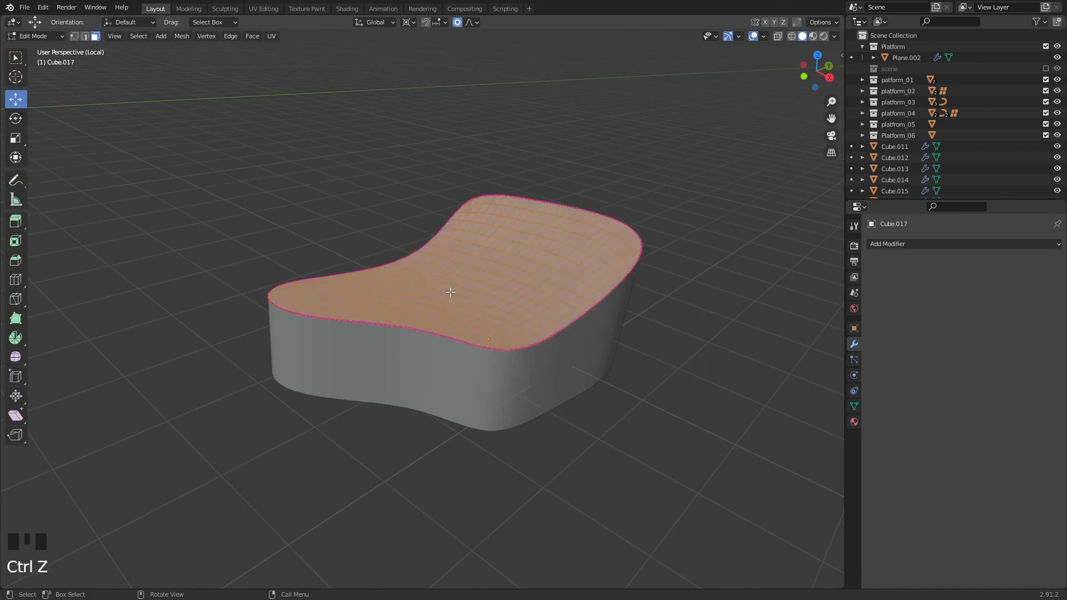
- Delete only the edges and faces of the top surface, keeping its vertices, and return to Object Mode
key("x")
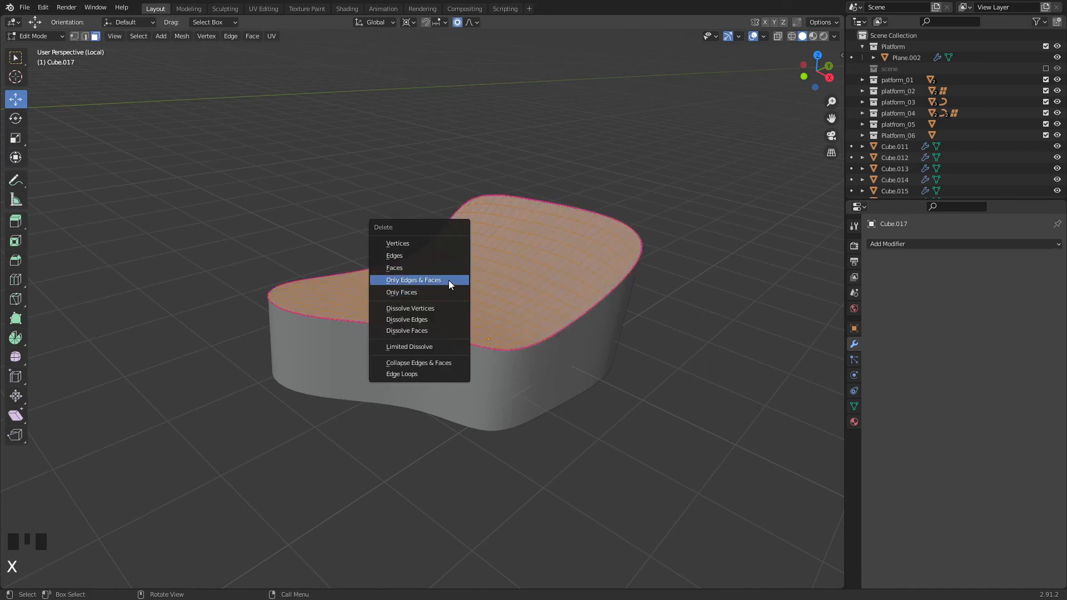
left_click(449, 281)
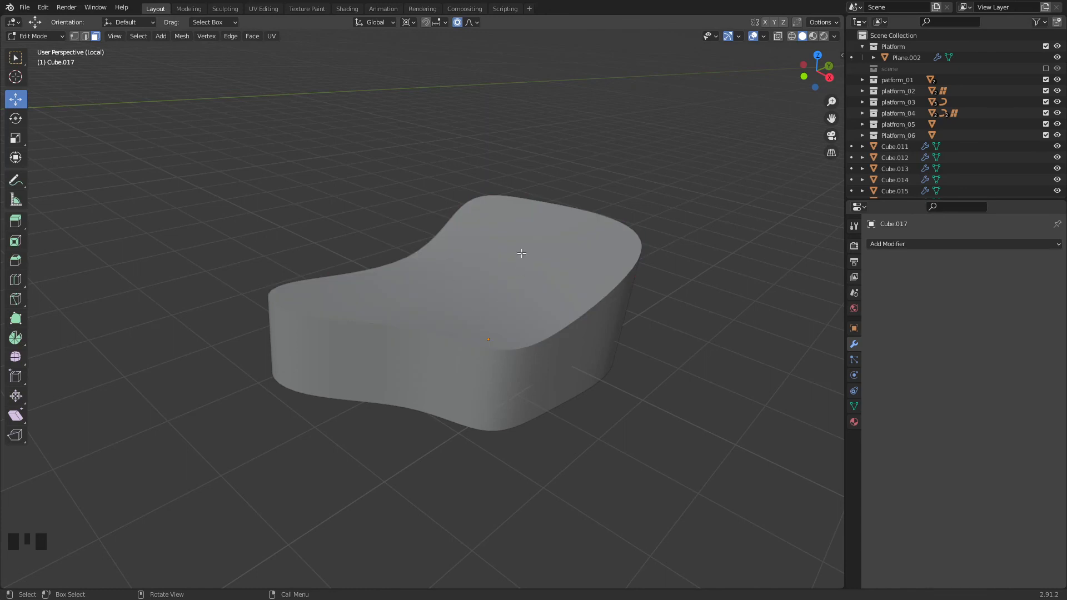
middle_click_drag(520, 251, 544, 295)
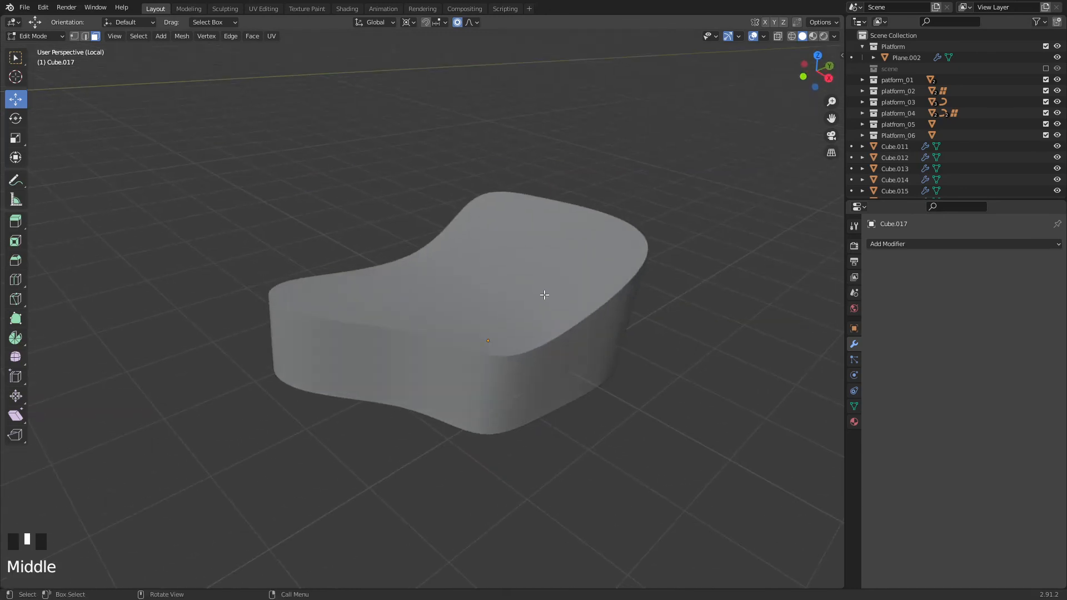
key("Tab")
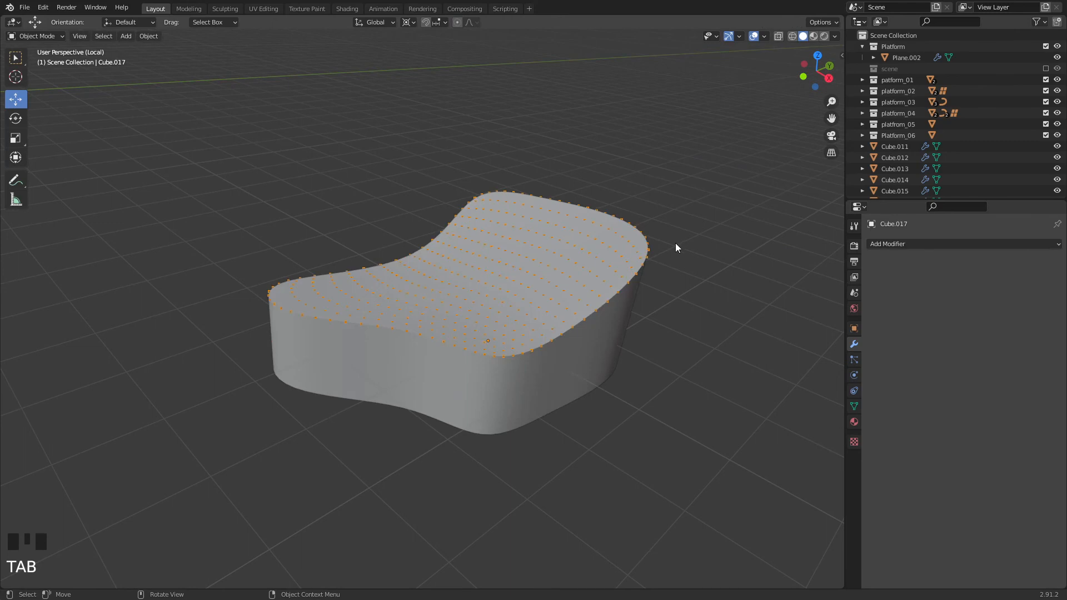